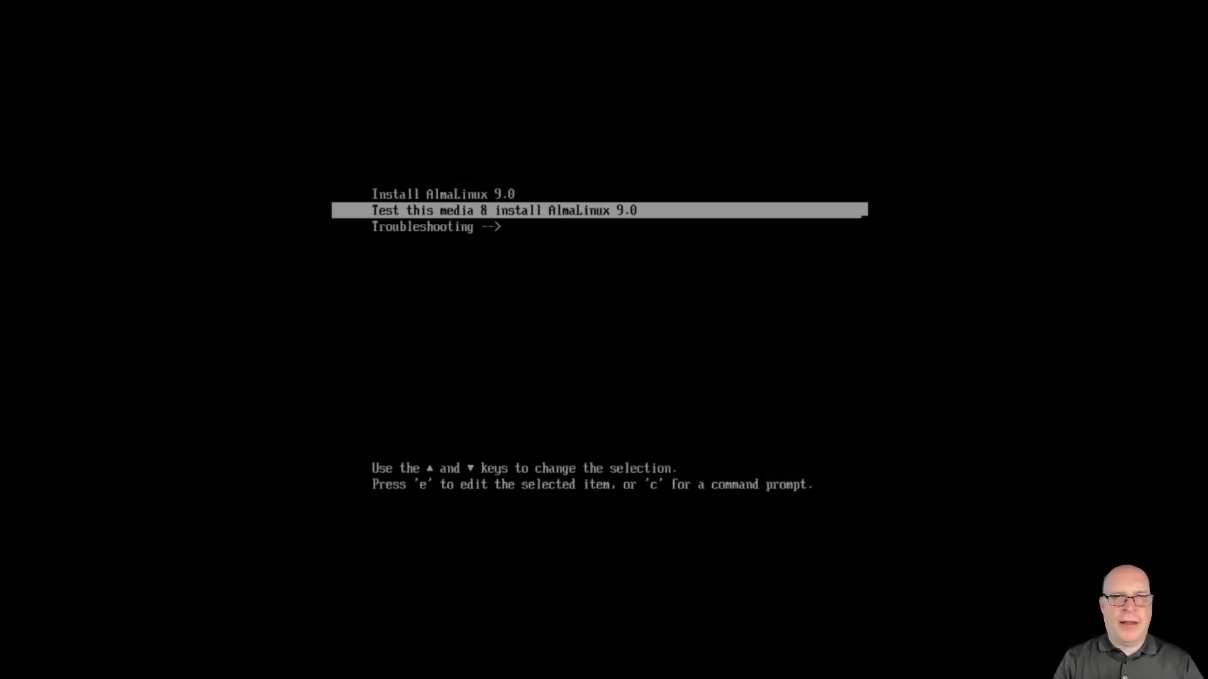
# Step: Start the AlmaLinux 9.0 installation without testing the media and continue with English (United States) as the installation language
pyautogui.press('Up')
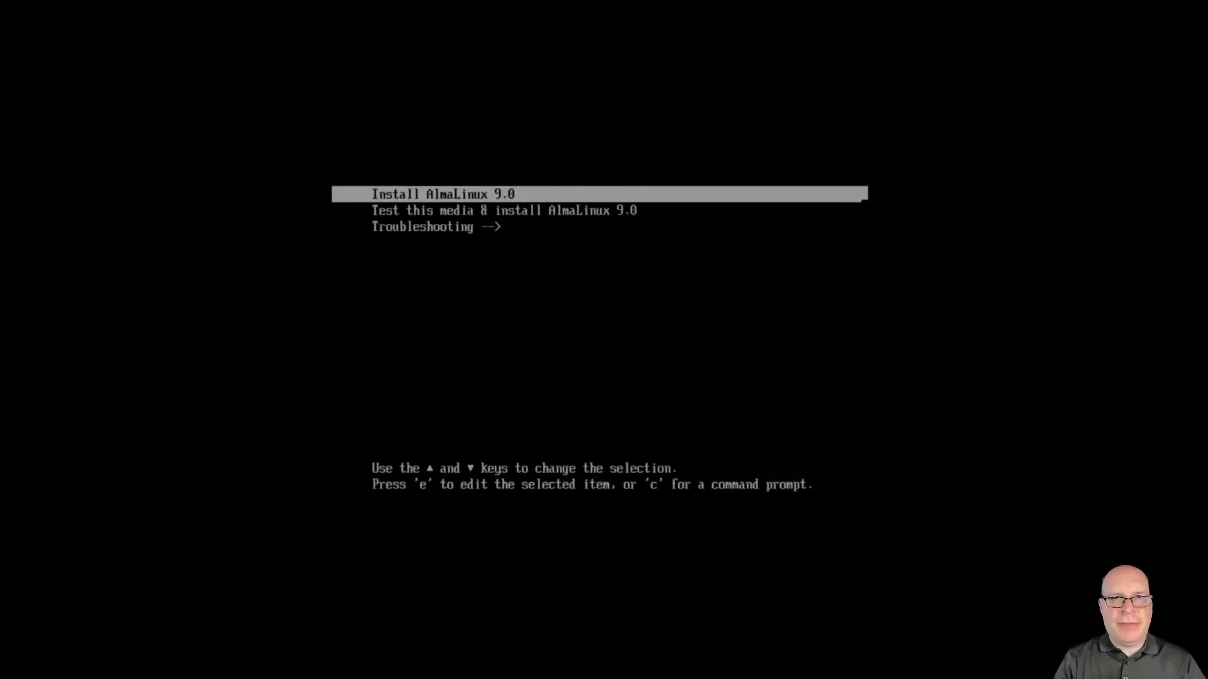
pyautogui.press('Return')
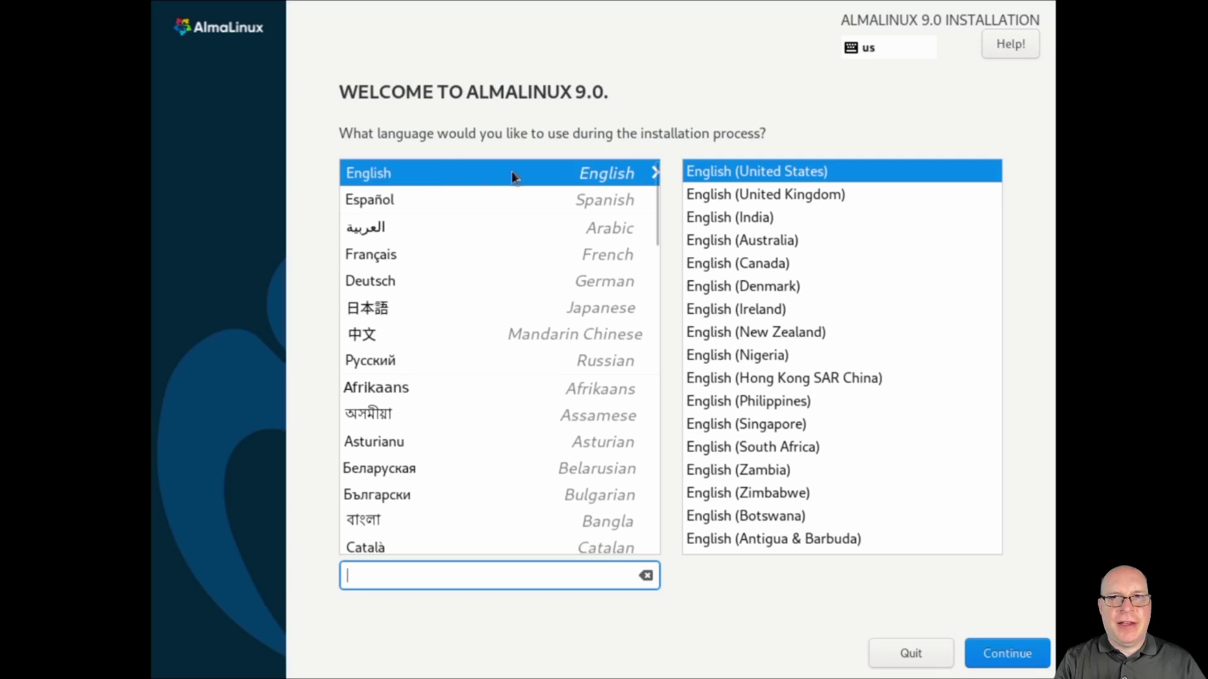
pyautogui.click(987, 664)
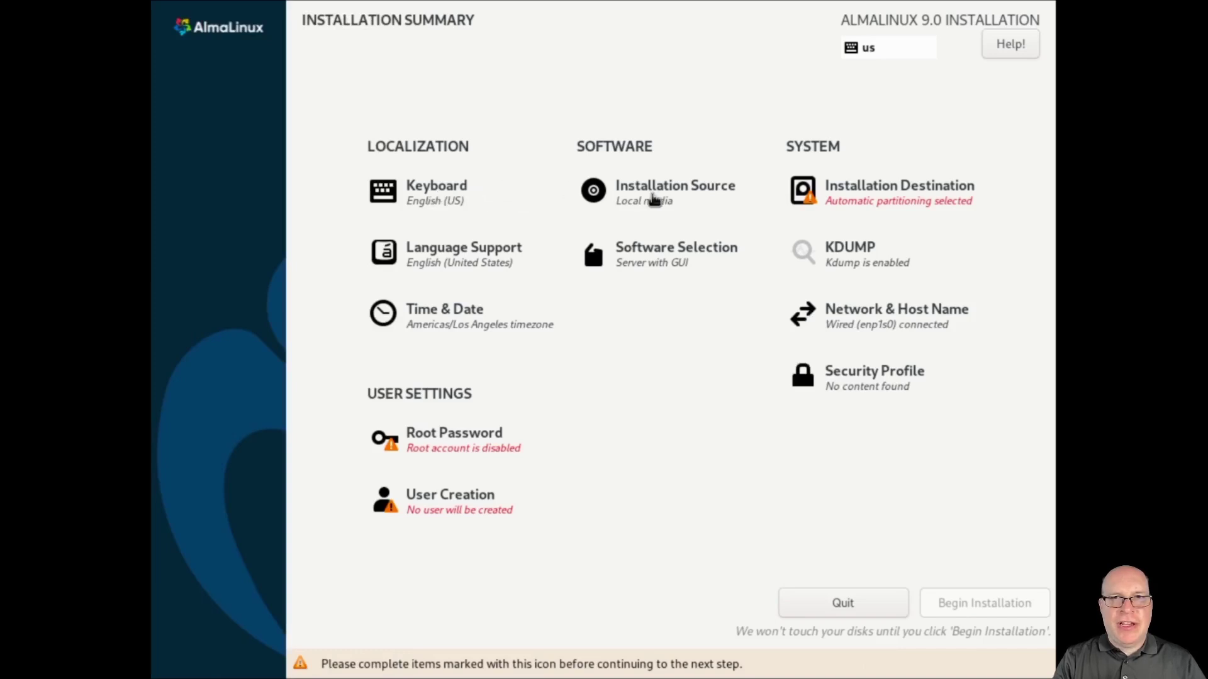
# Step: Accept the 32 GiB vda disk with automatic storage configuration as the installation destination
pyautogui.click(884, 190)
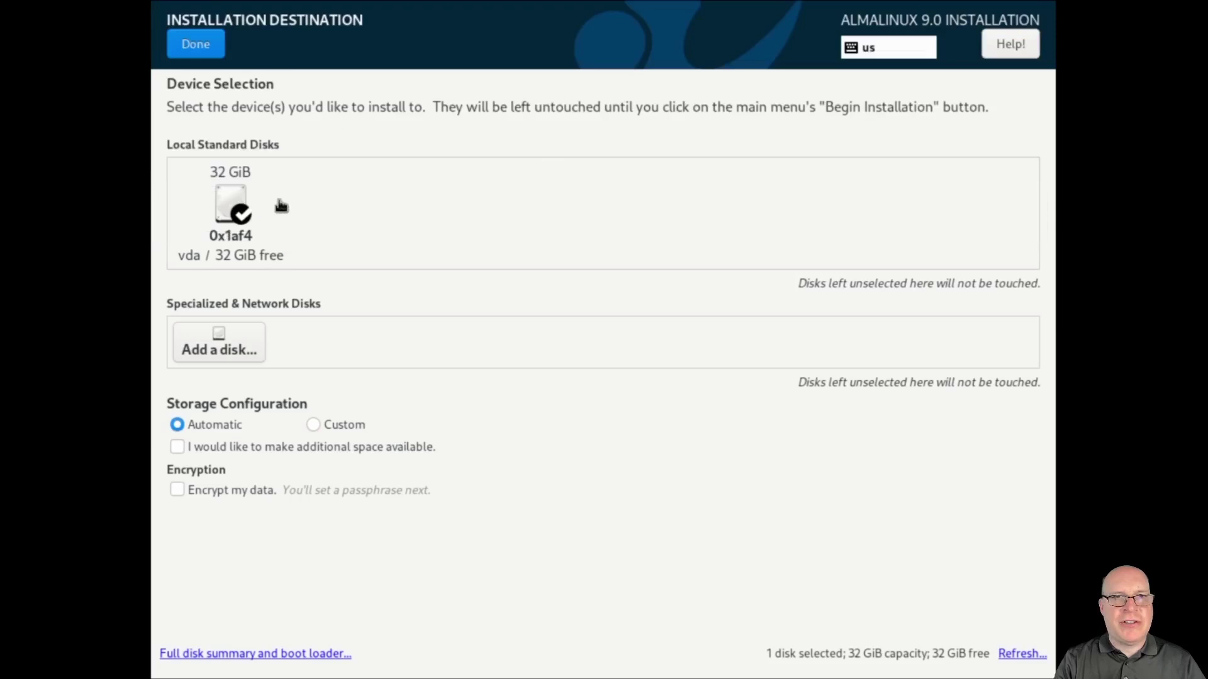
pyautogui.click(193, 44)
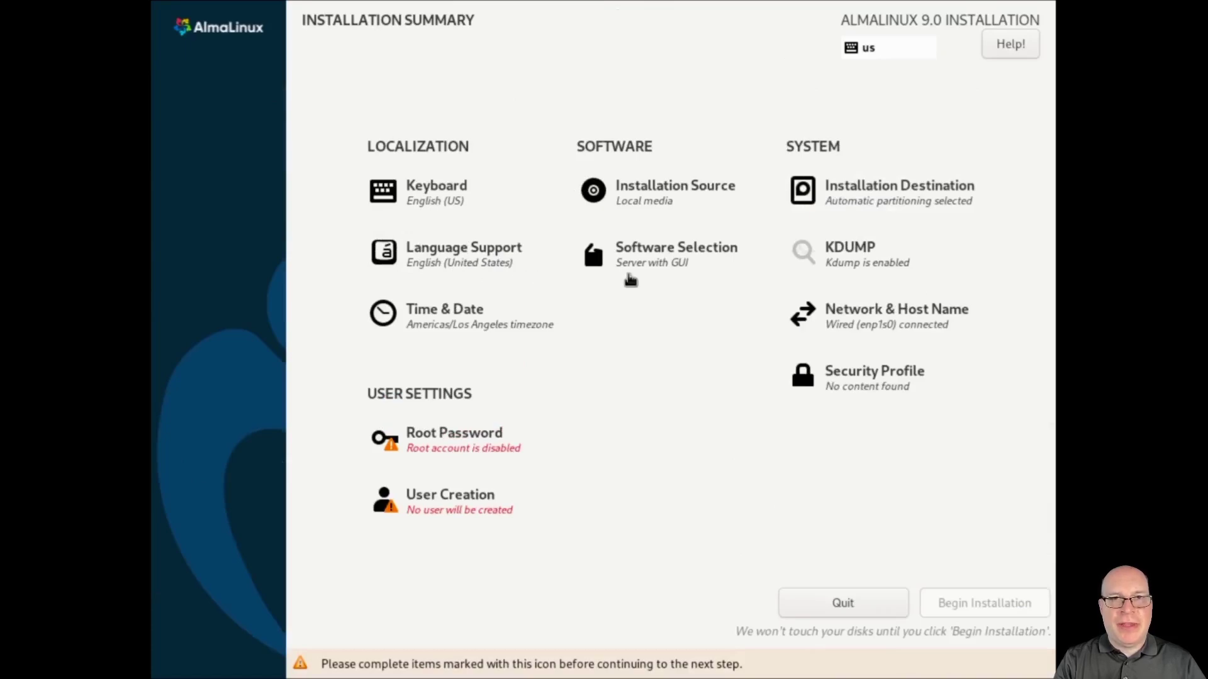
# Step: Choose the Workstation base environment and add Backup Client, GNOME Applications, Headless Management, Internet Applications and Remote Desktop Clients
pyautogui.click(658, 262)
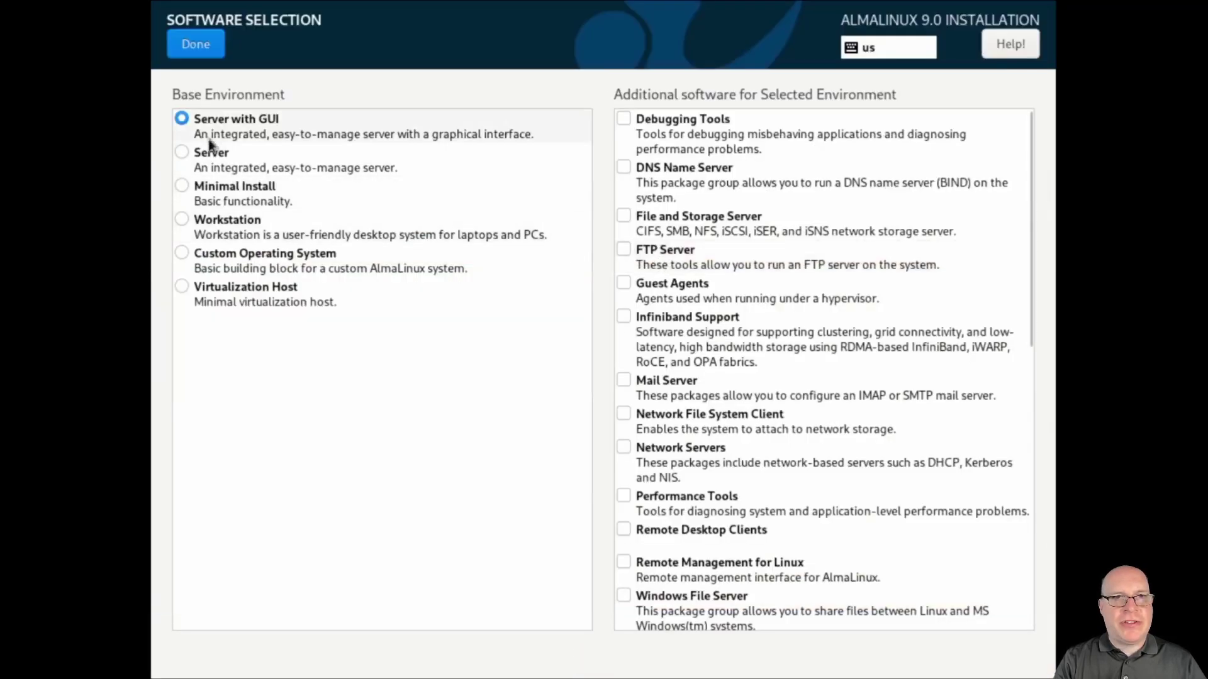
pyautogui.click(182, 220)
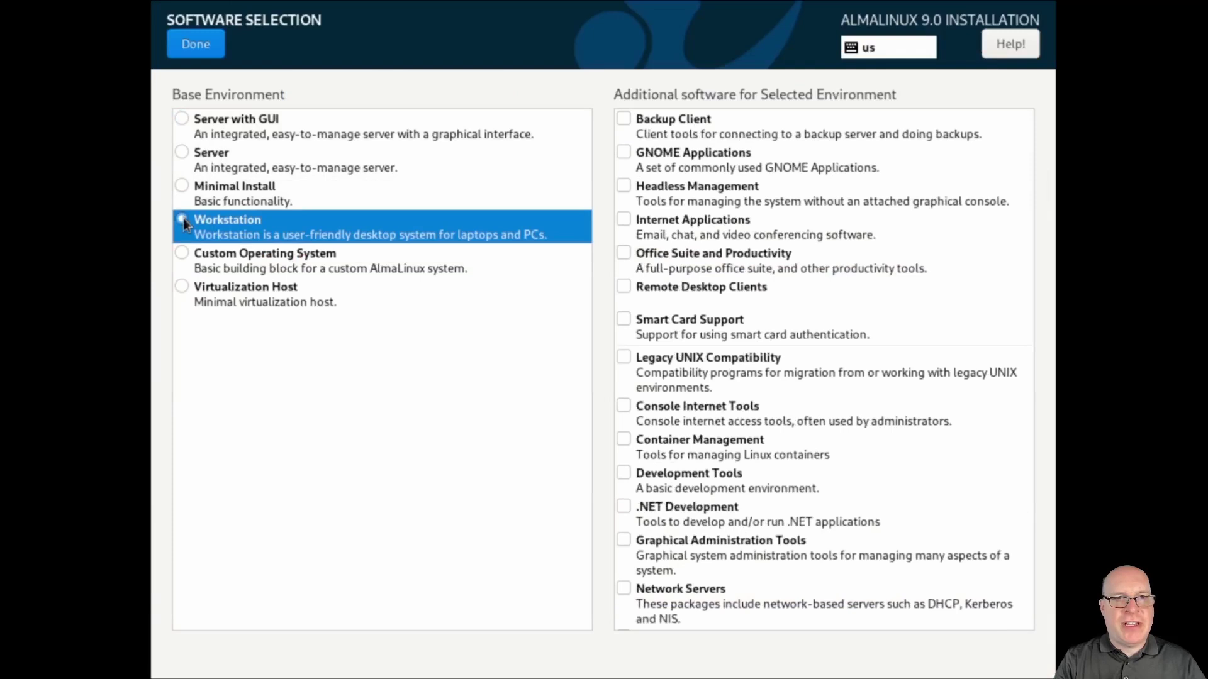
pyautogui.click(625, 119)
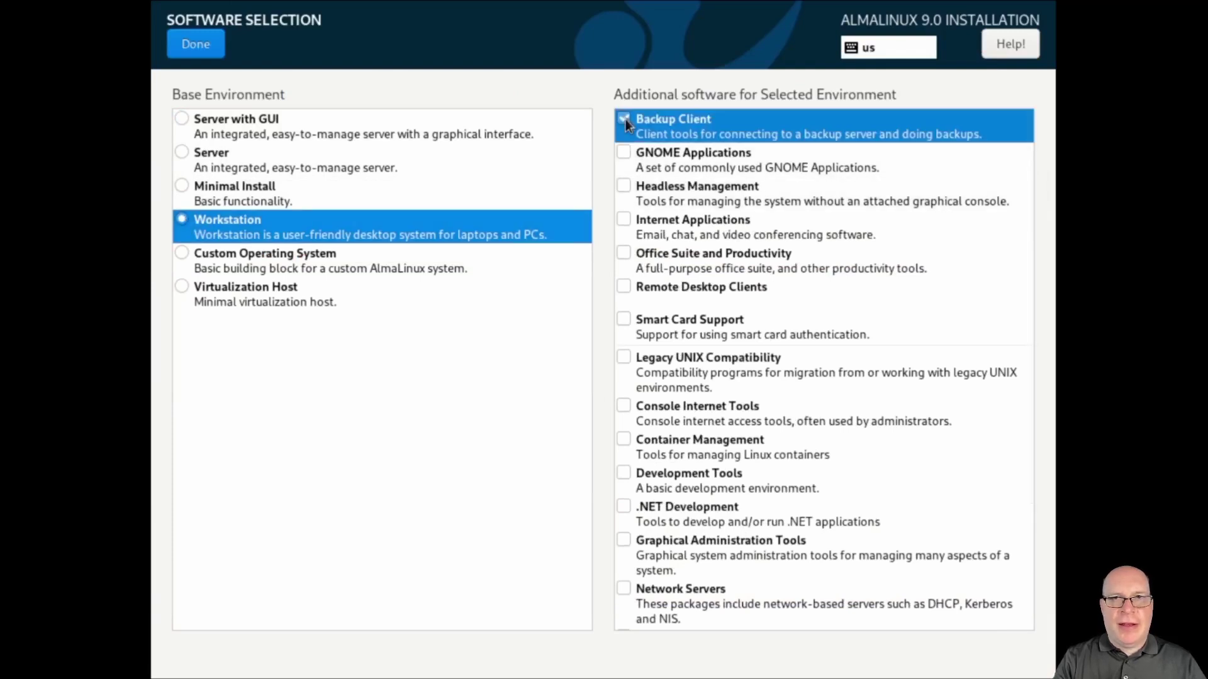
pyautogui.click(625, 153)
pyautogui.click(624, 187)
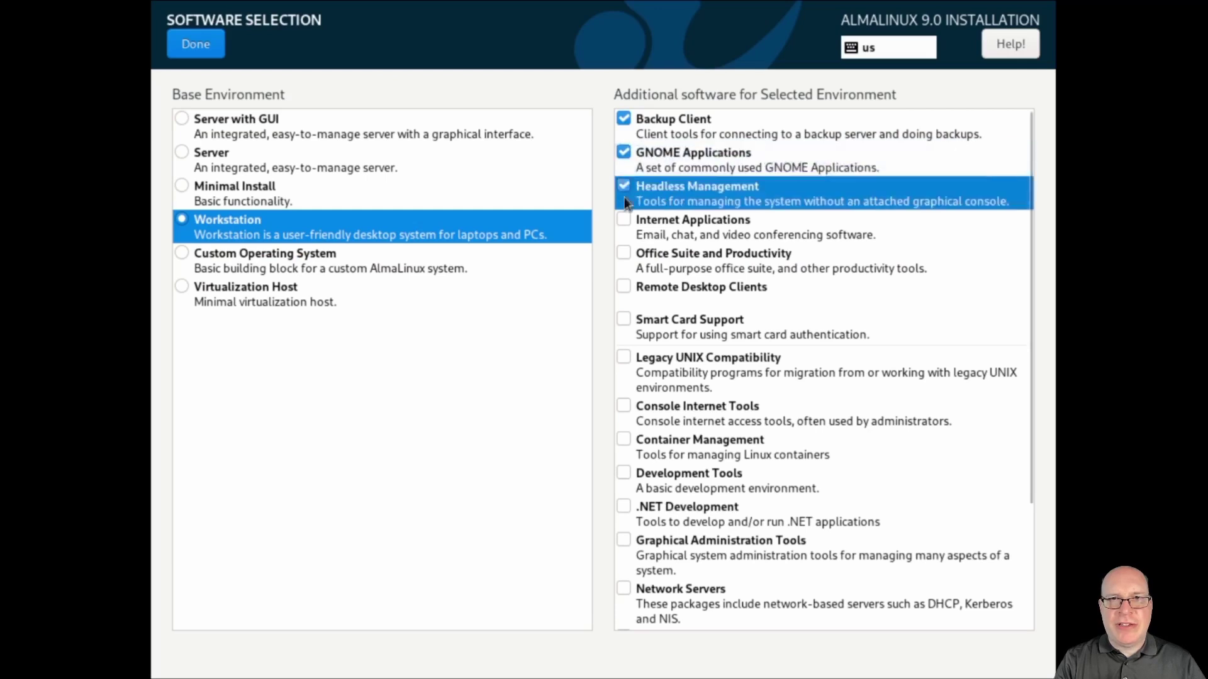
pyautogui.click(624, 218)
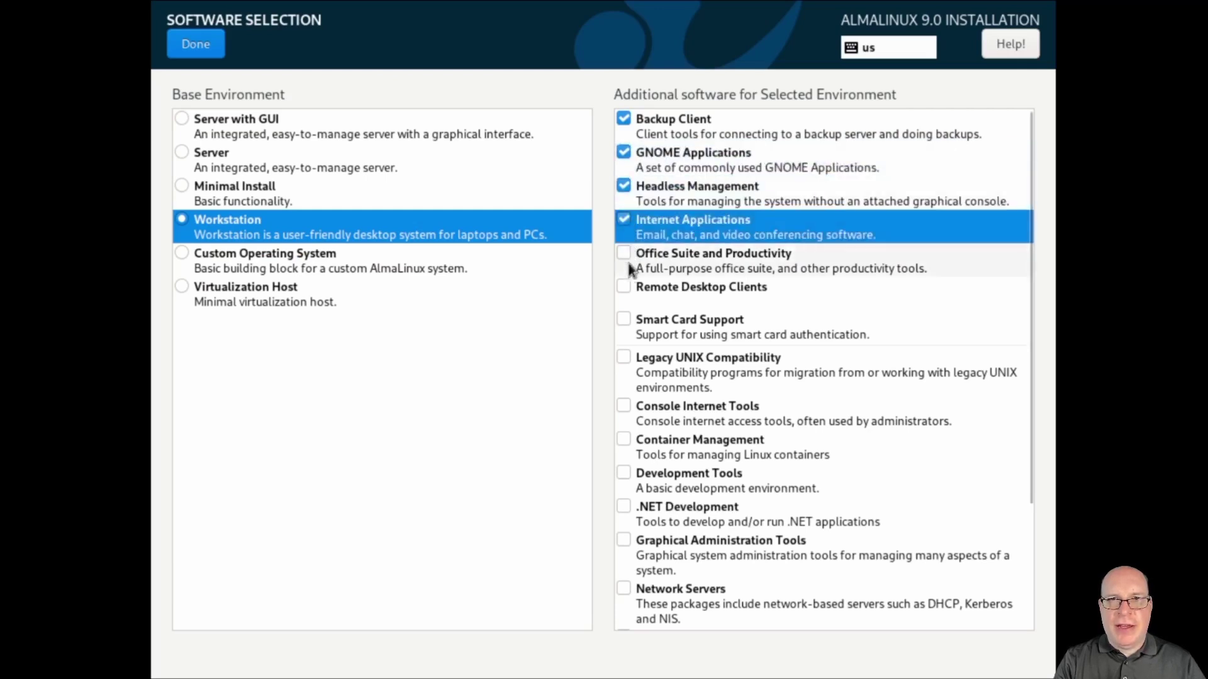
pyautogui.click(625, 288)
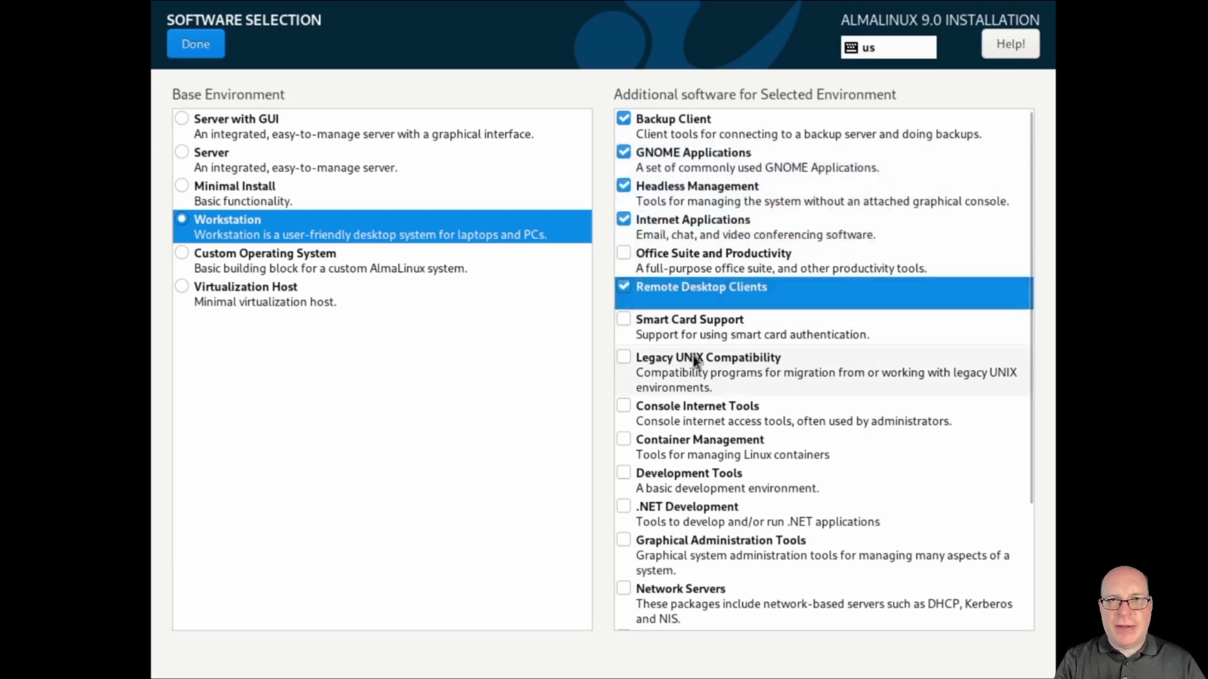
# Step: Add Console Internet Tools, Development Tools, Graphical Administration Tools, RPM Development Tools and System Tools, and finish the software selection
pyautogui.click(624, 406)
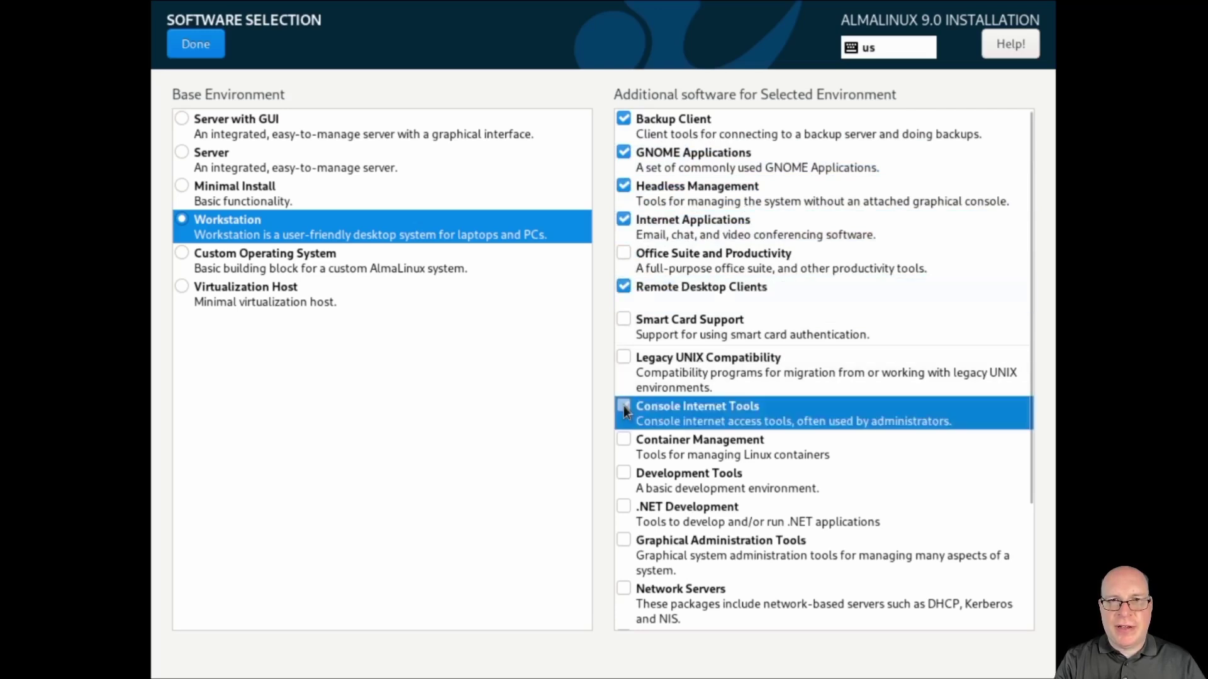
pyautogui.click(623, 473)
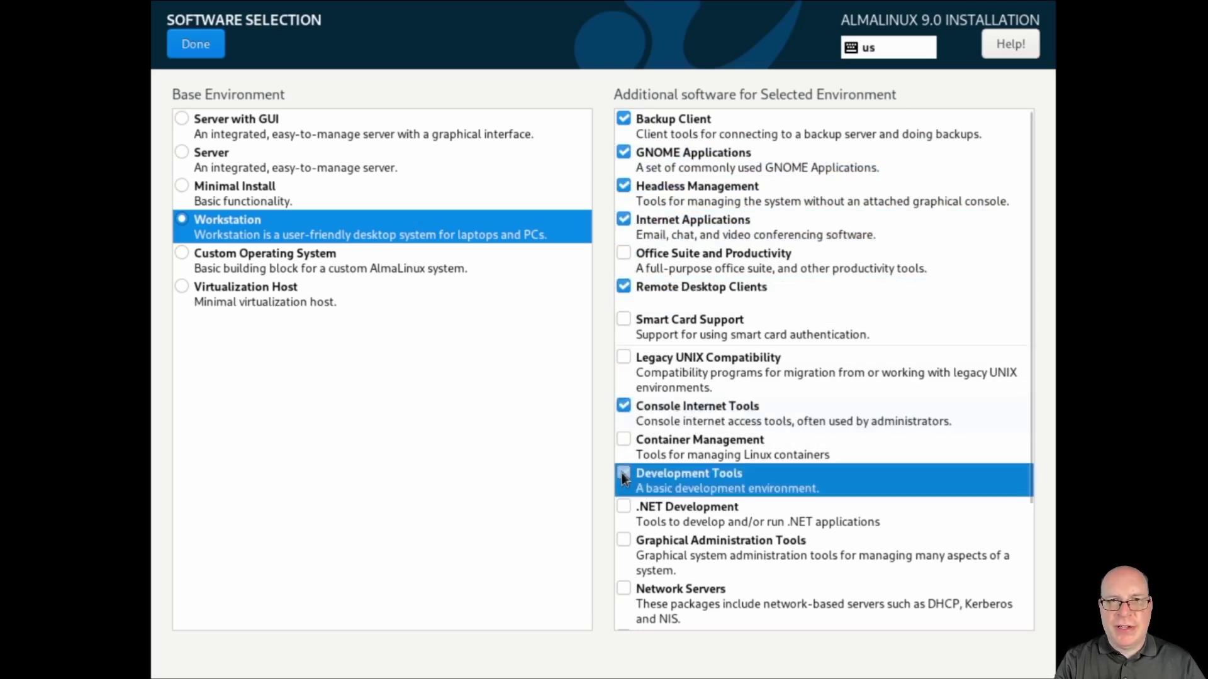
pyautogui.click(625, 539)
pyautogui.scroll(-3, 664, 541)
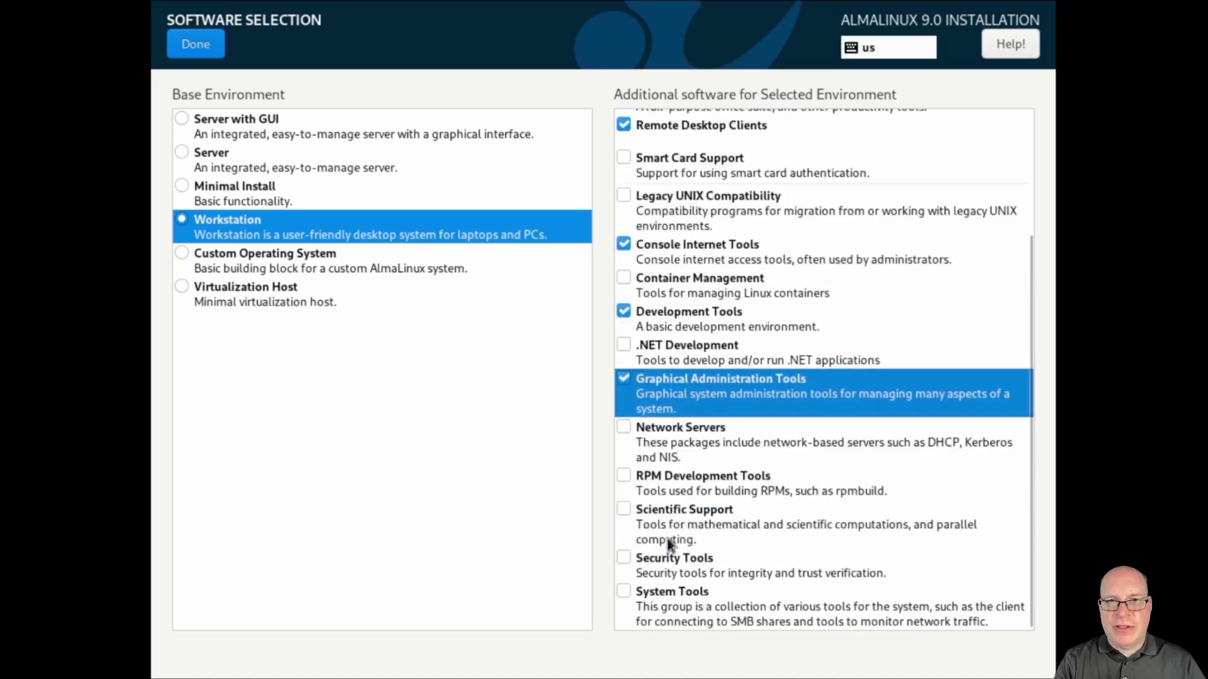
pyautogui.click(624, 477)
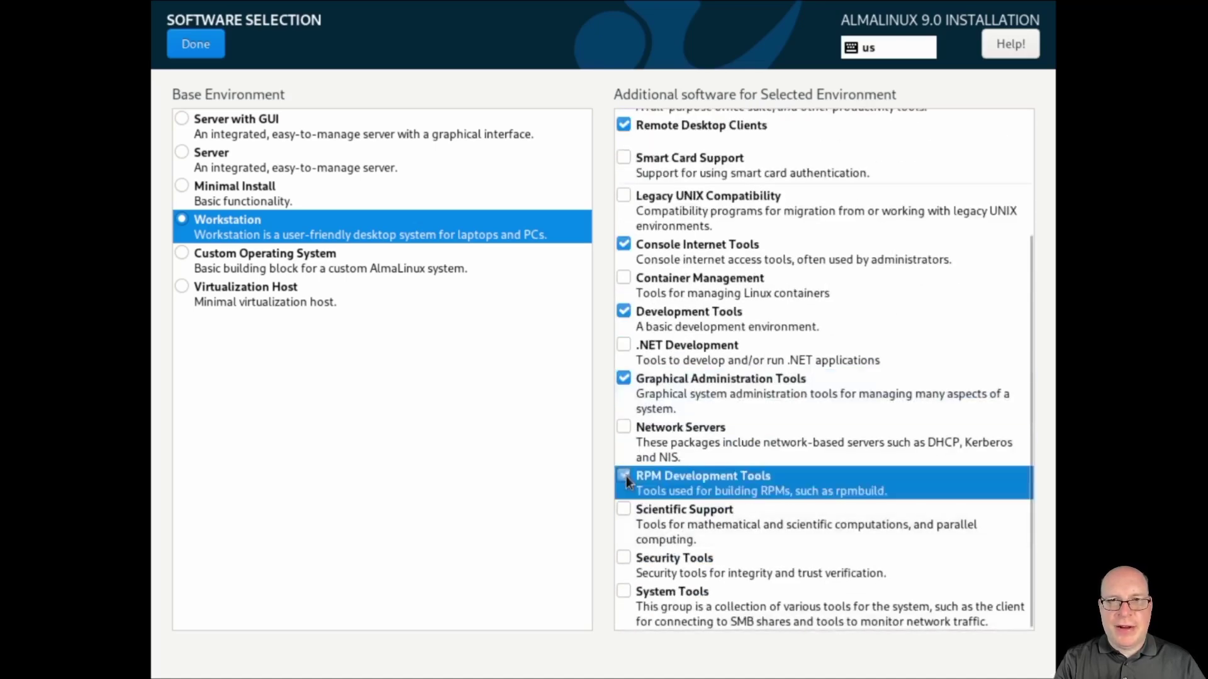
pyautogui.click(624, 592)
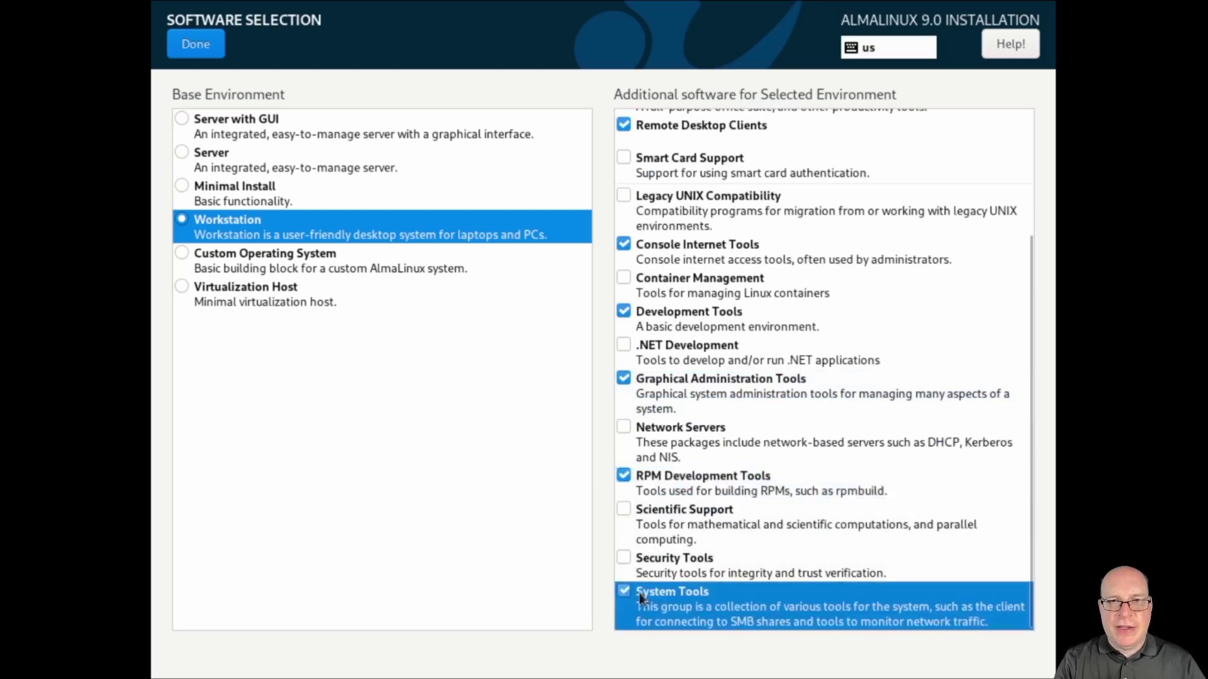
pyautogui.click(189, 47)
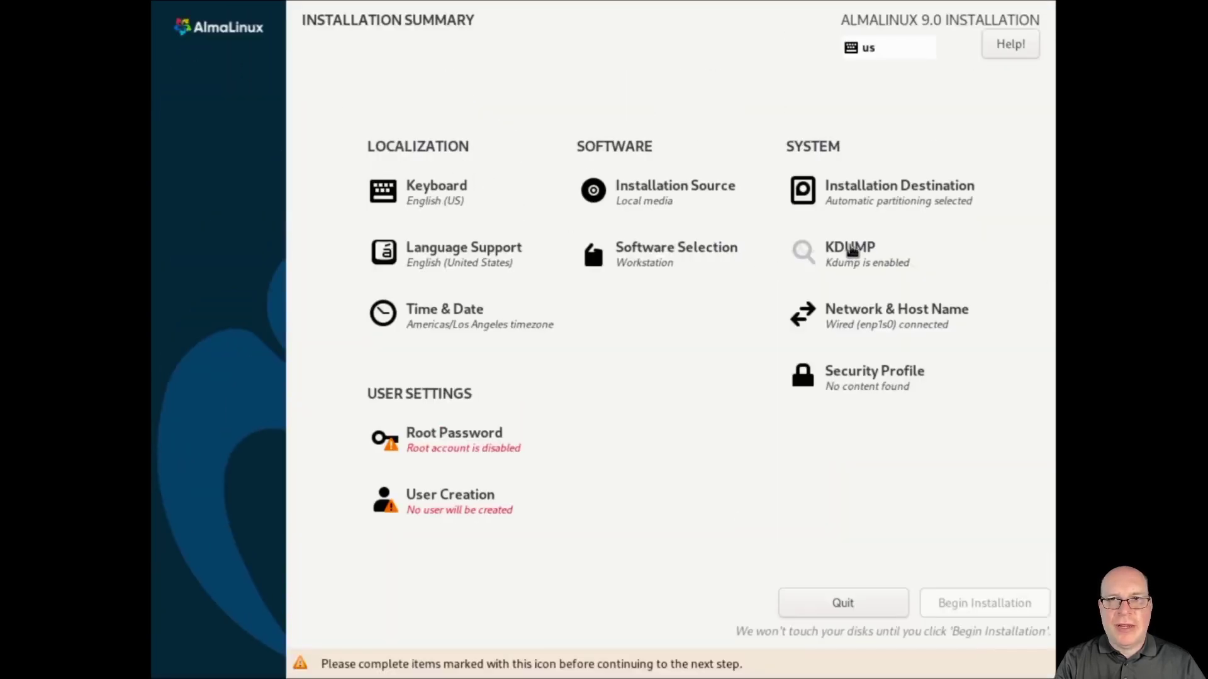
# Step: Disable kdump for the new system and return to the installation summary
pyautogui.click(851, 249)
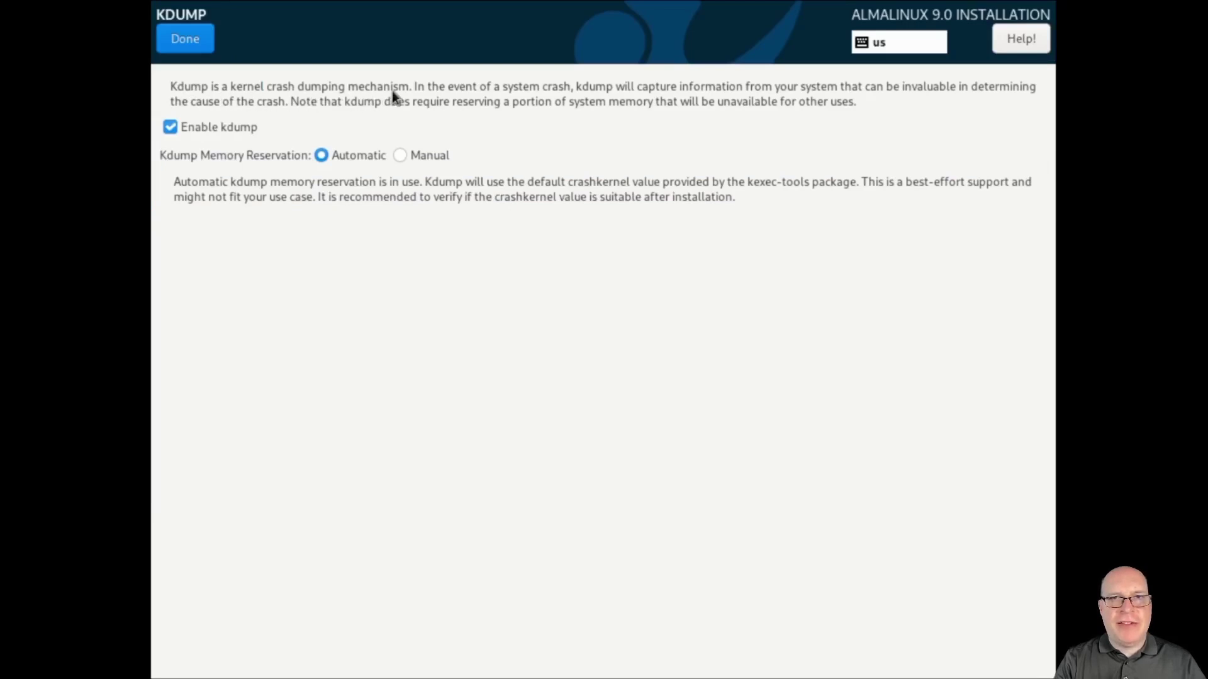
pyautogui.click(170, 127)
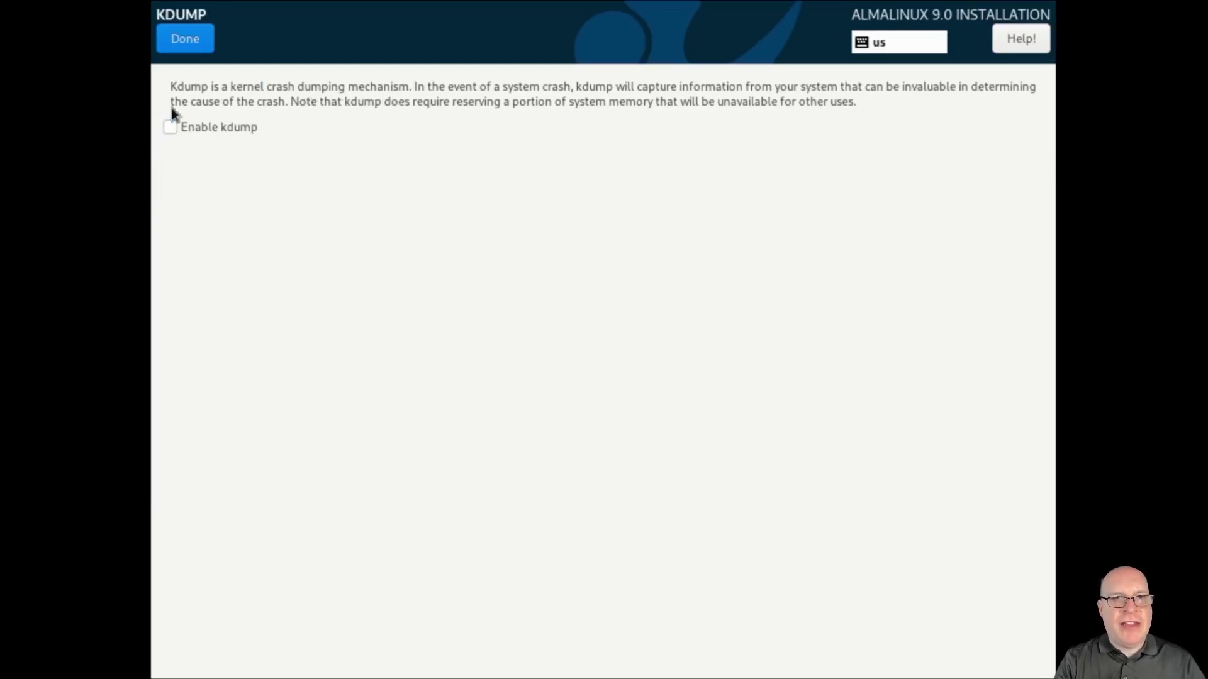
pyautogui.click(177, 46)
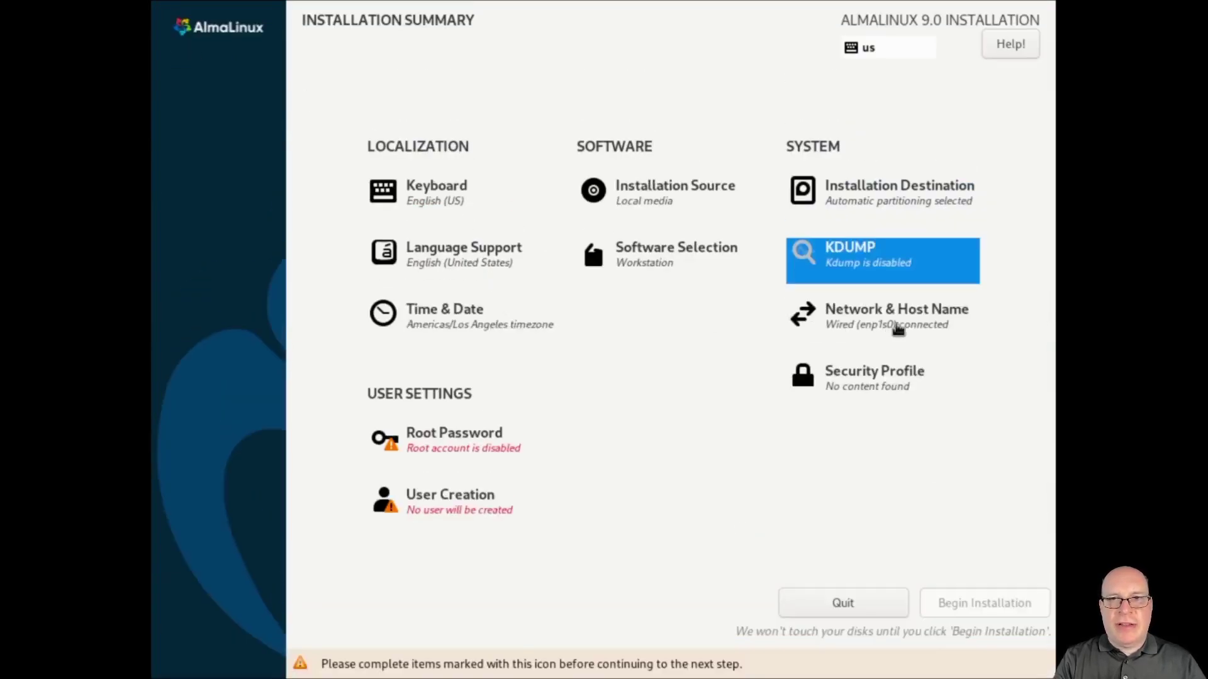
# Step: Set and apply the host name alma9beta in the network settings, and return to the installation summary
pyautogui.click(904, 330)
pyautogui.click(291, 617)
pyautogui.write('alma9beta')
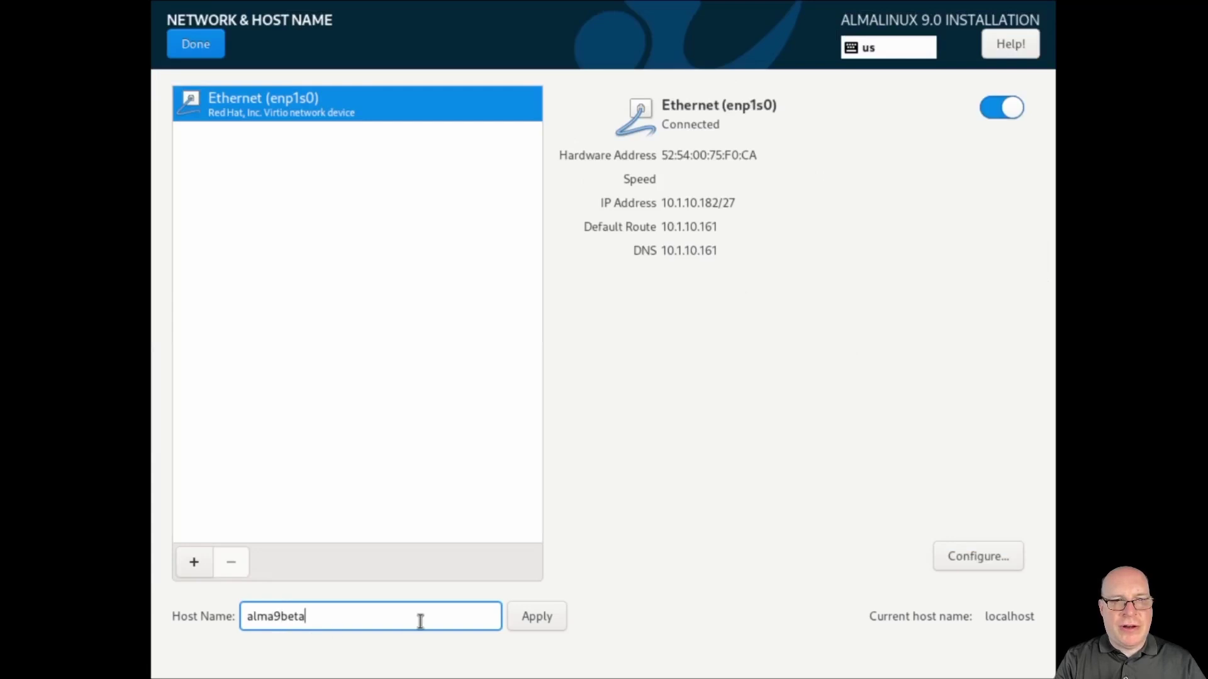
pyautogui.click(532, 616)
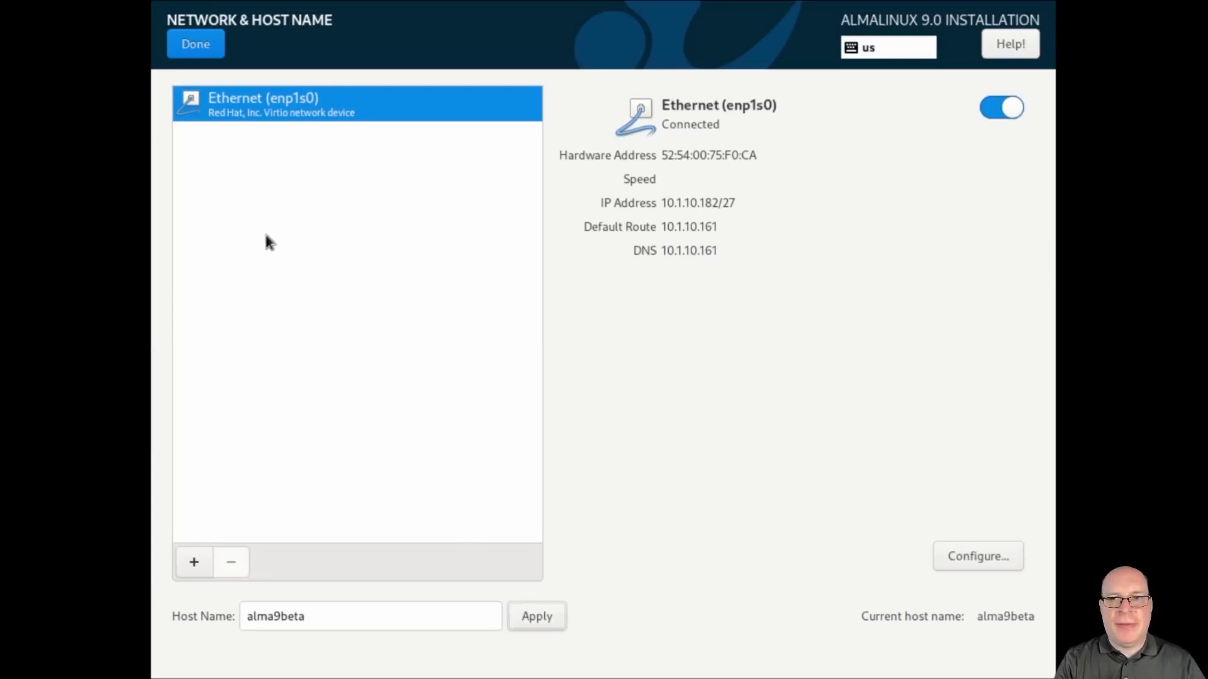
pyautogui.click(195, 45)
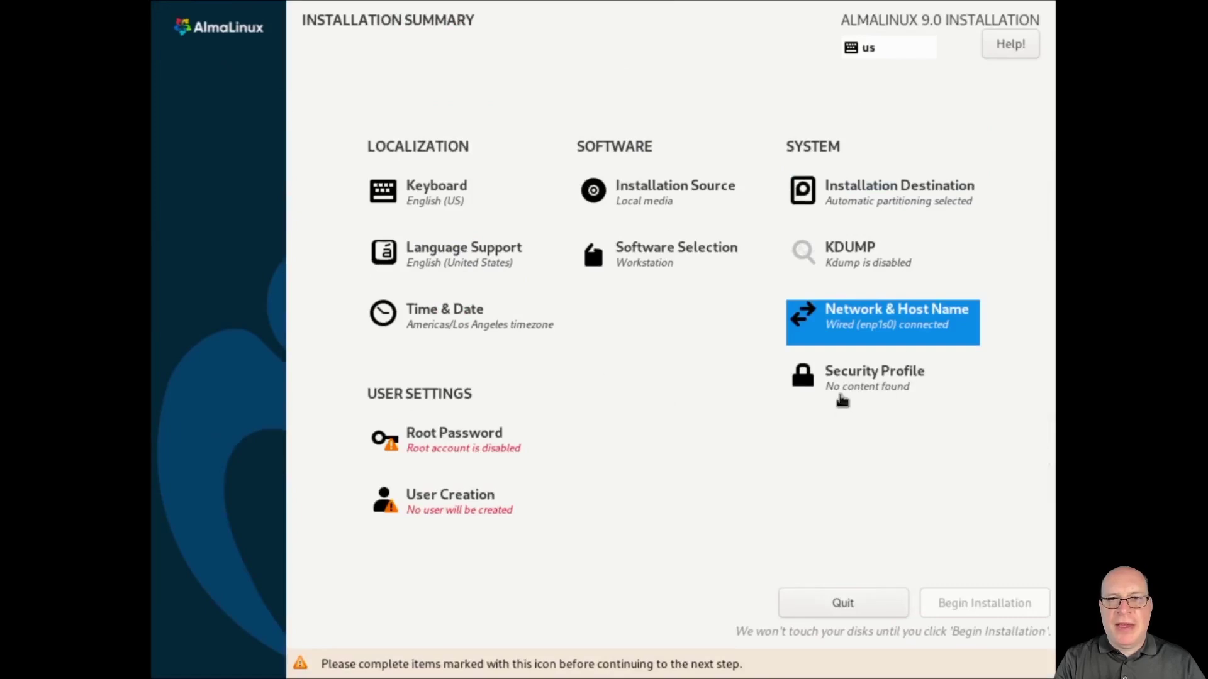
# Step: Create the administrator user account by entering the user's full name and the account password with its confirmation
pyautogui.click(449, 498)
pyautogui.write('Stephen')
pyautogui.press('Tab')
pyautogui.press('Tab')
pyautogui.press('Tab')
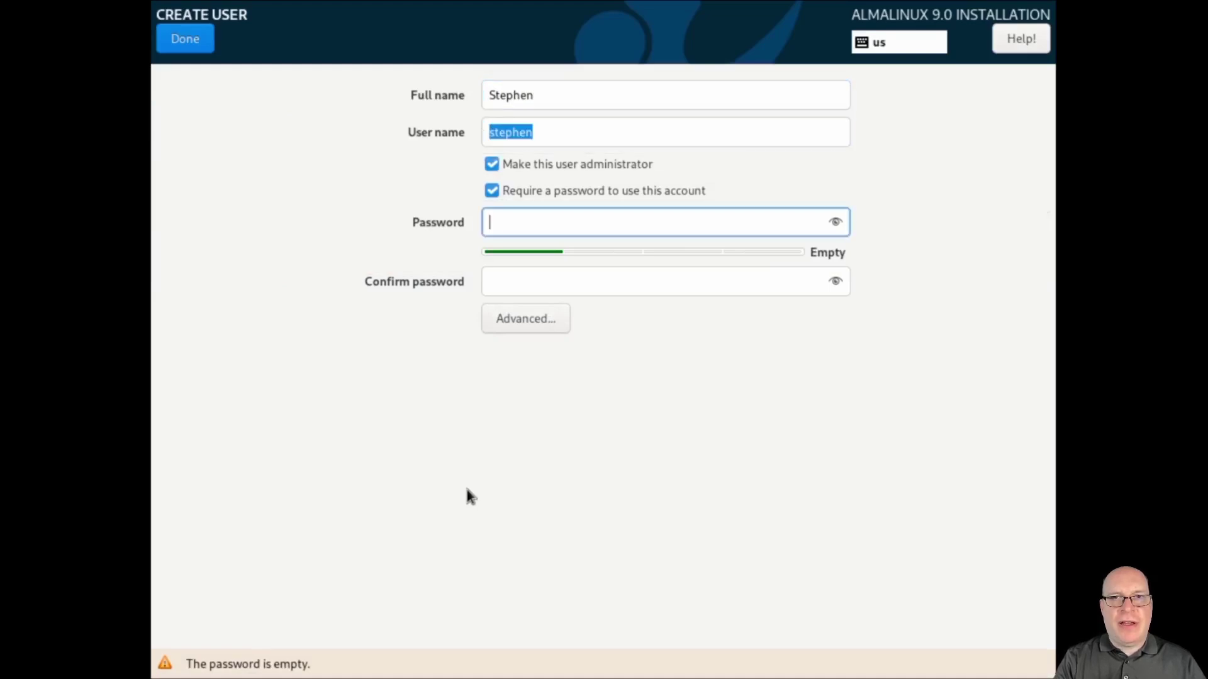
pyautogui.write('*********')
pyautogui.press('Tab')
pyautogui.write('*********')
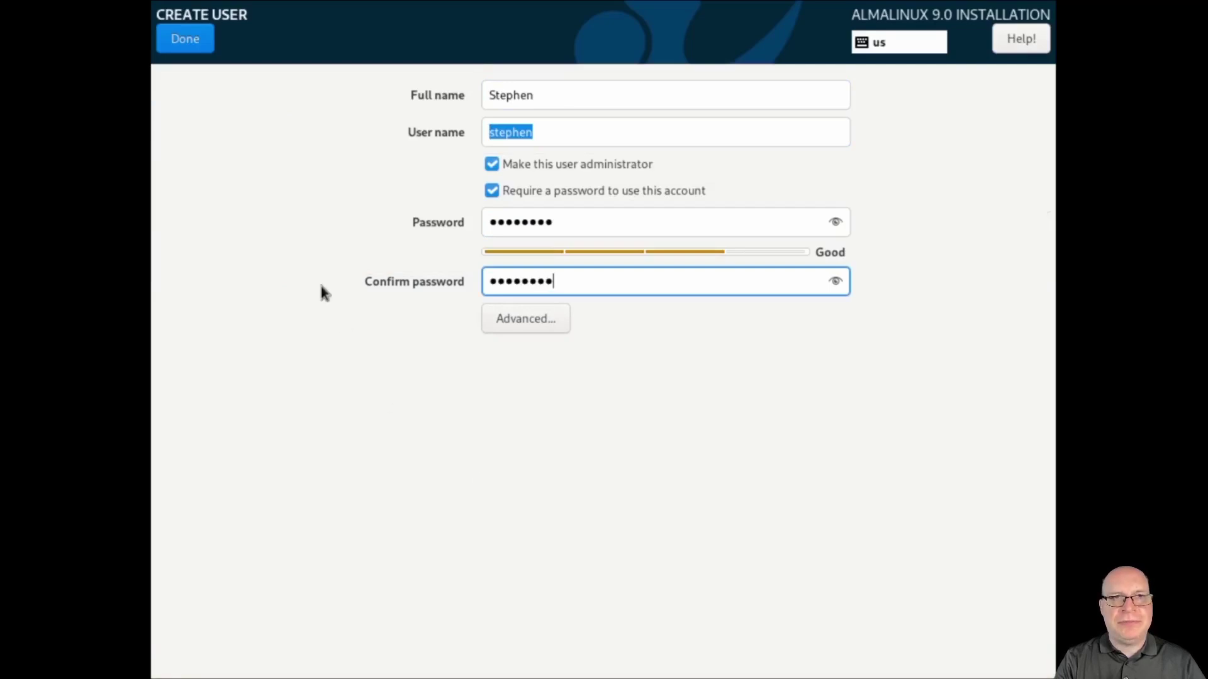
pyautogui.click(185, 40)
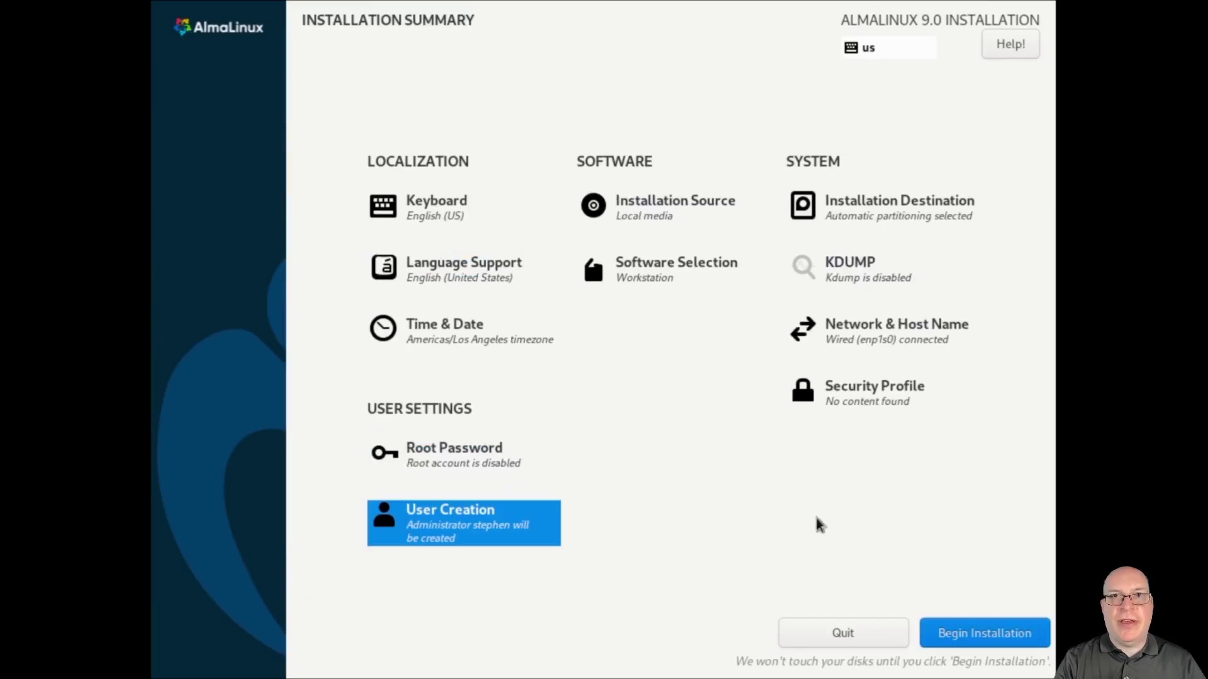
# Step: Run the AlmaLinux installation, reboot the system and boot the AlmaLinux 9.0 Beta (Emerald Puma) 5.14.0-70.5.1 entry
pyautogui.click(948, 635)
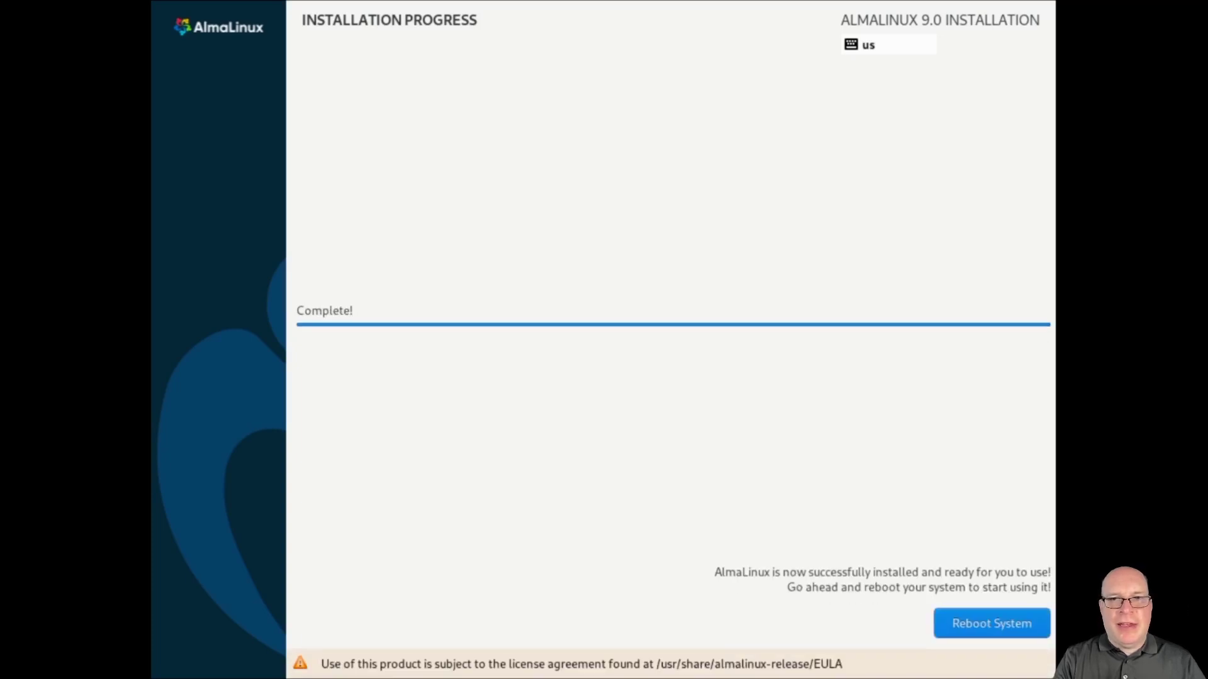
pyautogui.click(1008, 625)
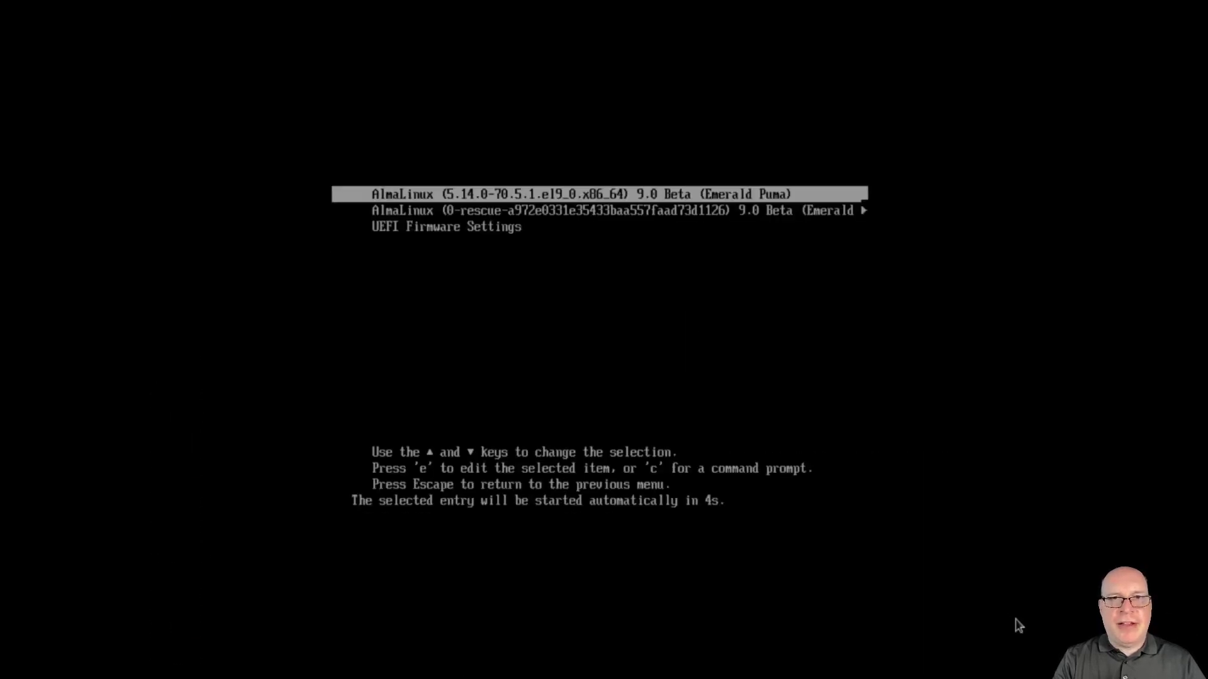
pyautogui.press('Return')
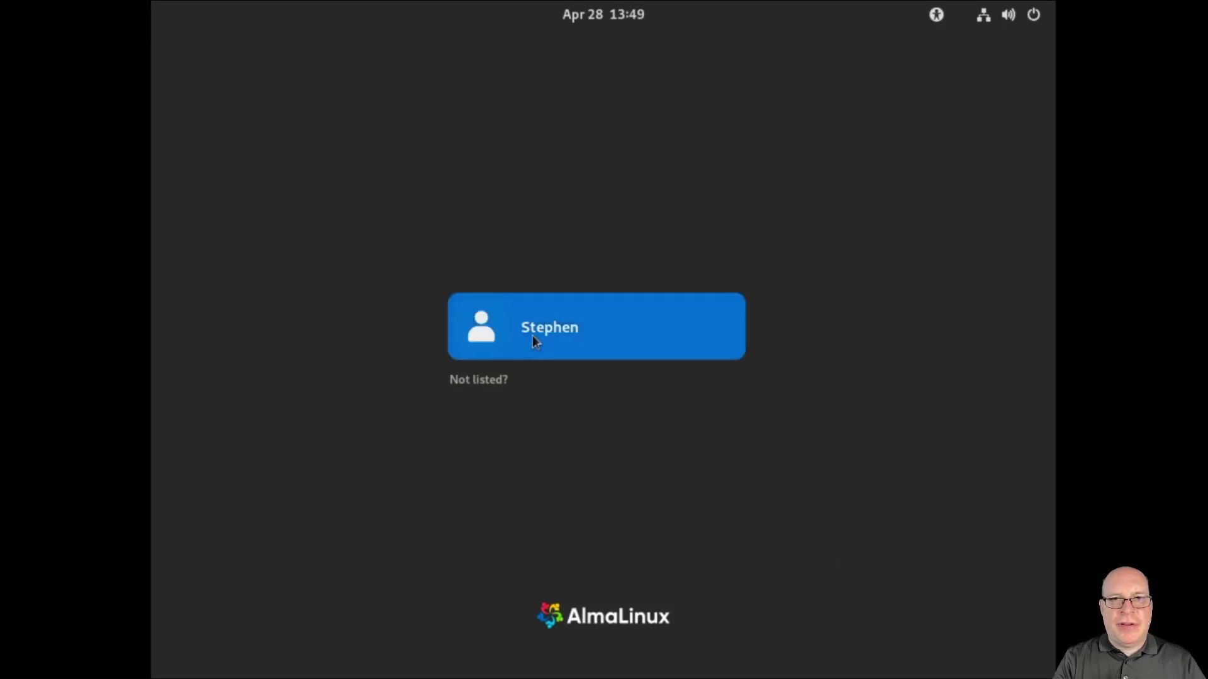
# Step: Log in to the new user account with the Standard (X11 display server) session, entering the account password
pyautogui.click(536, 337)
pyautogui.click(1010, 633)
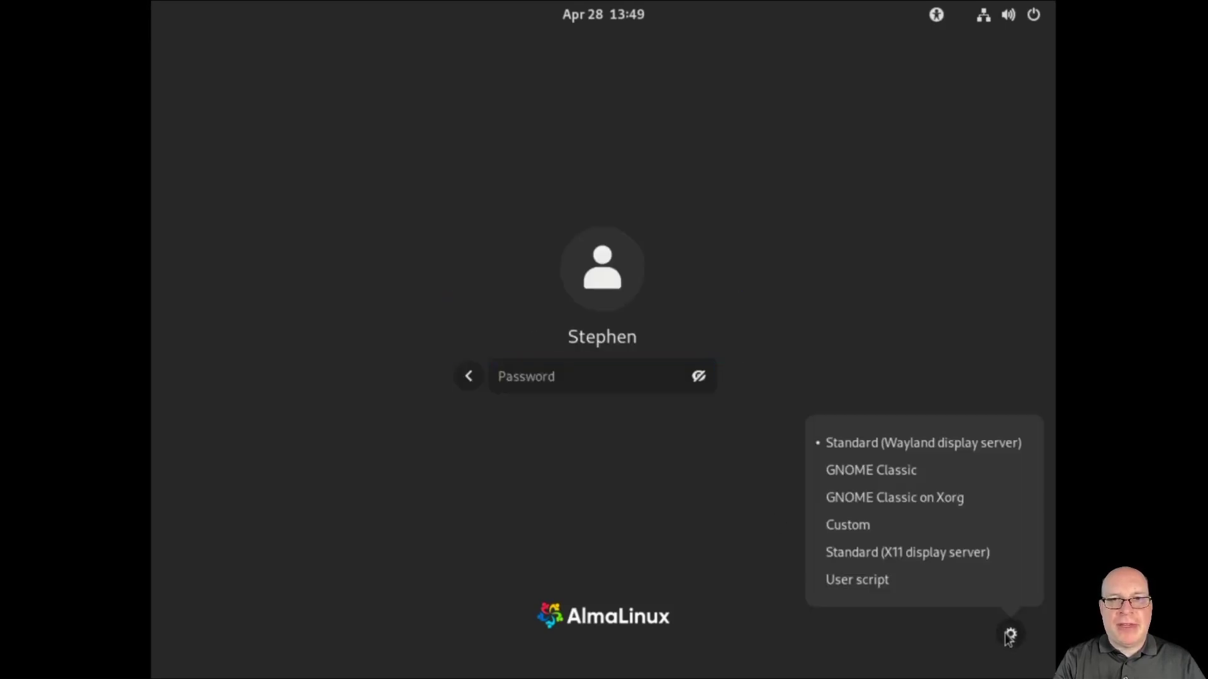
pyautogui.click(928, 556)
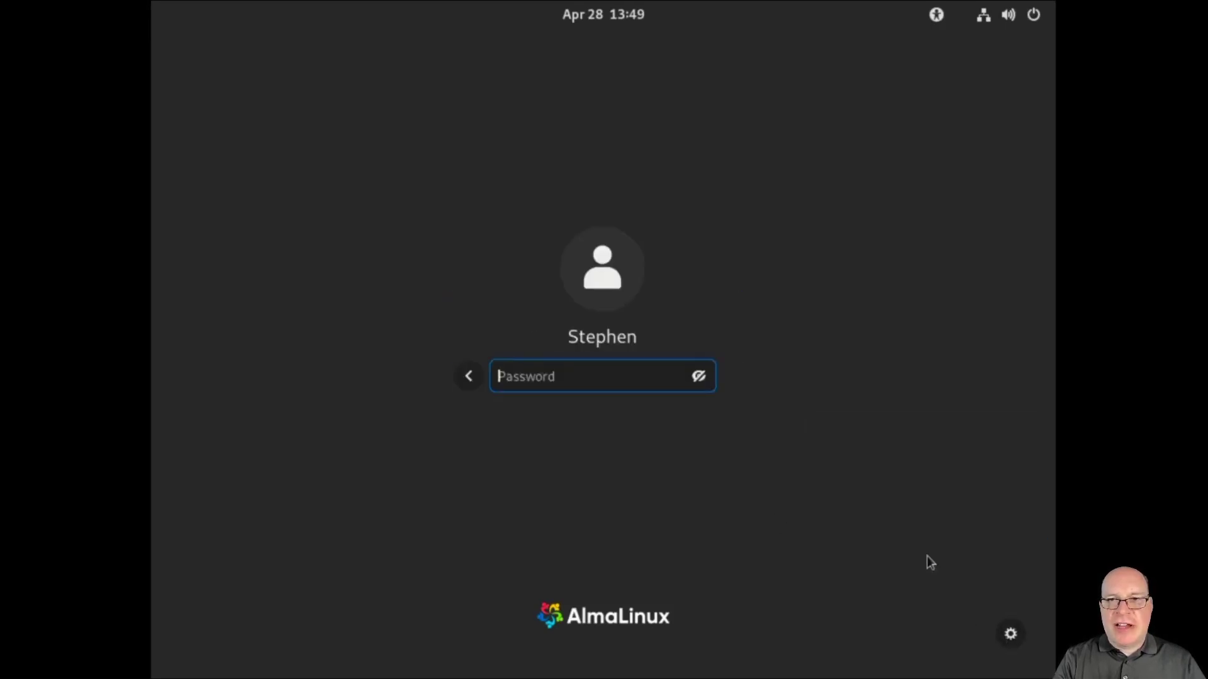
pyautogui.write('•')
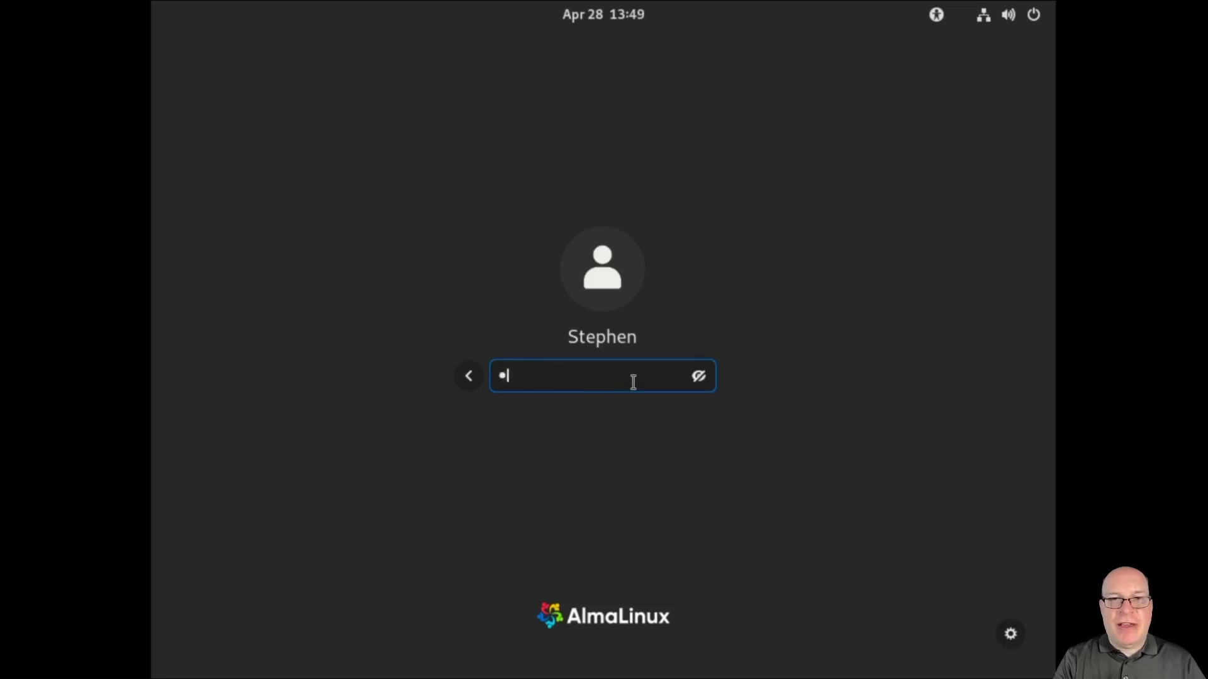
pyautogui.press('Return')
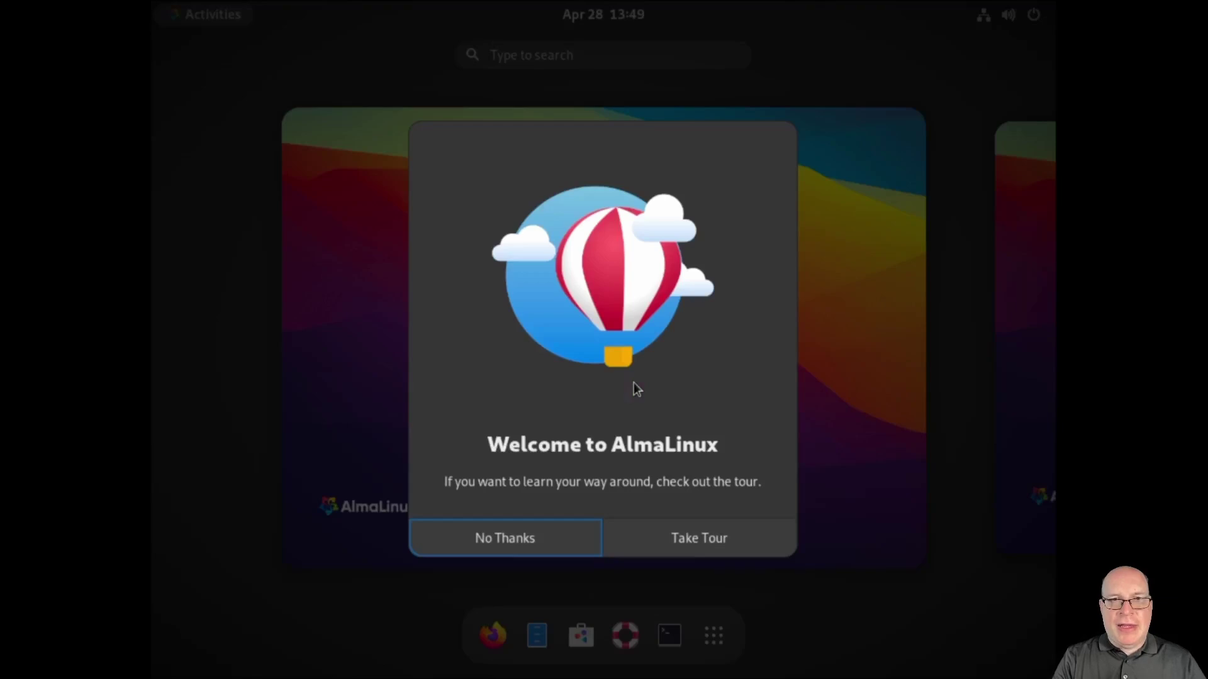
# Step: Decline the welcome tour, open the system settings and set the power-saving Screen Blank option to Never
pyautogui.click(540, 534)
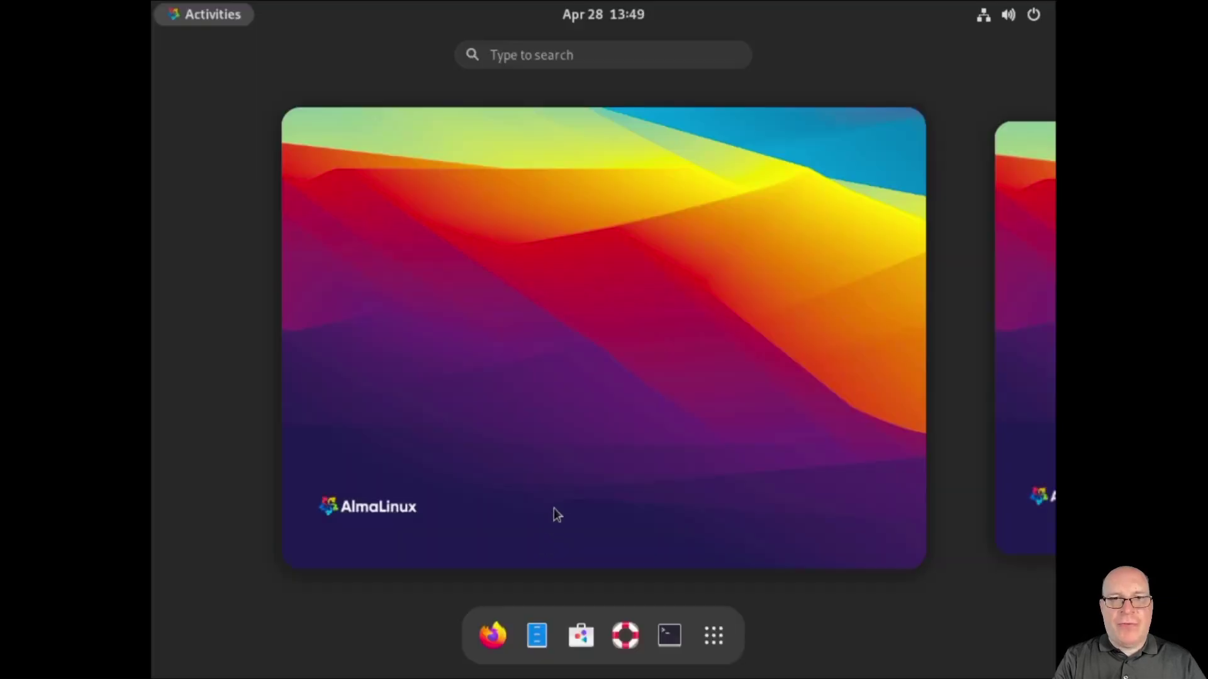
pyautogui.write('settings')
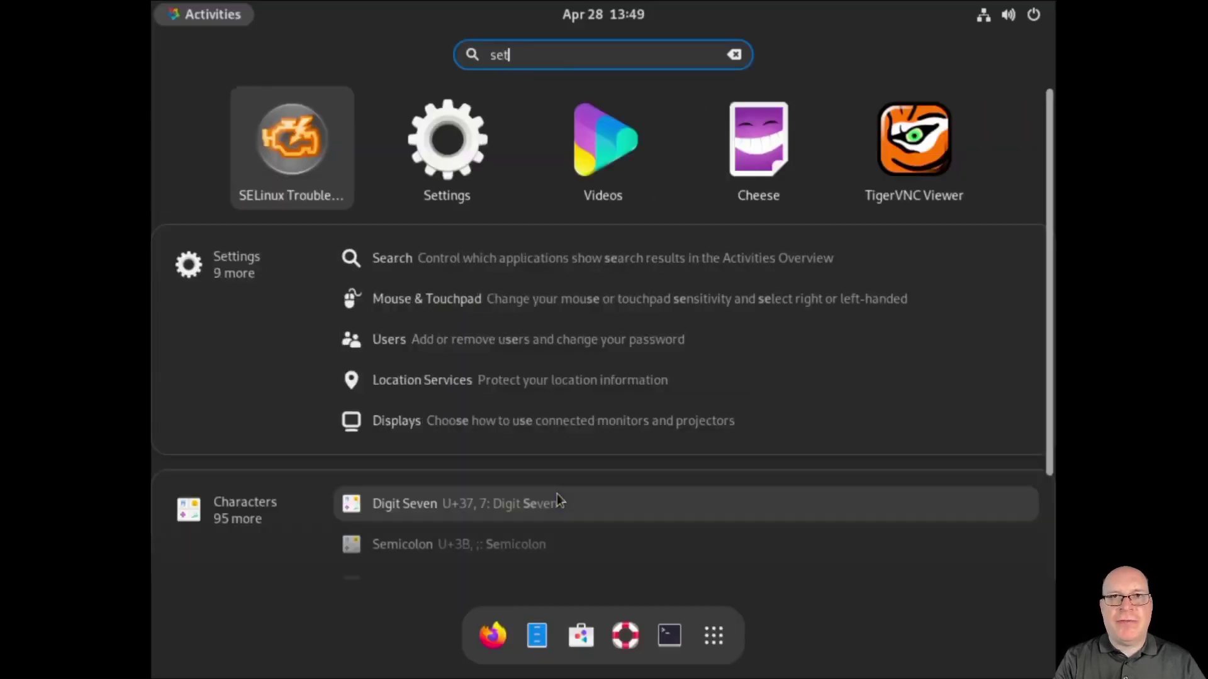
pyautogui.press('Return')
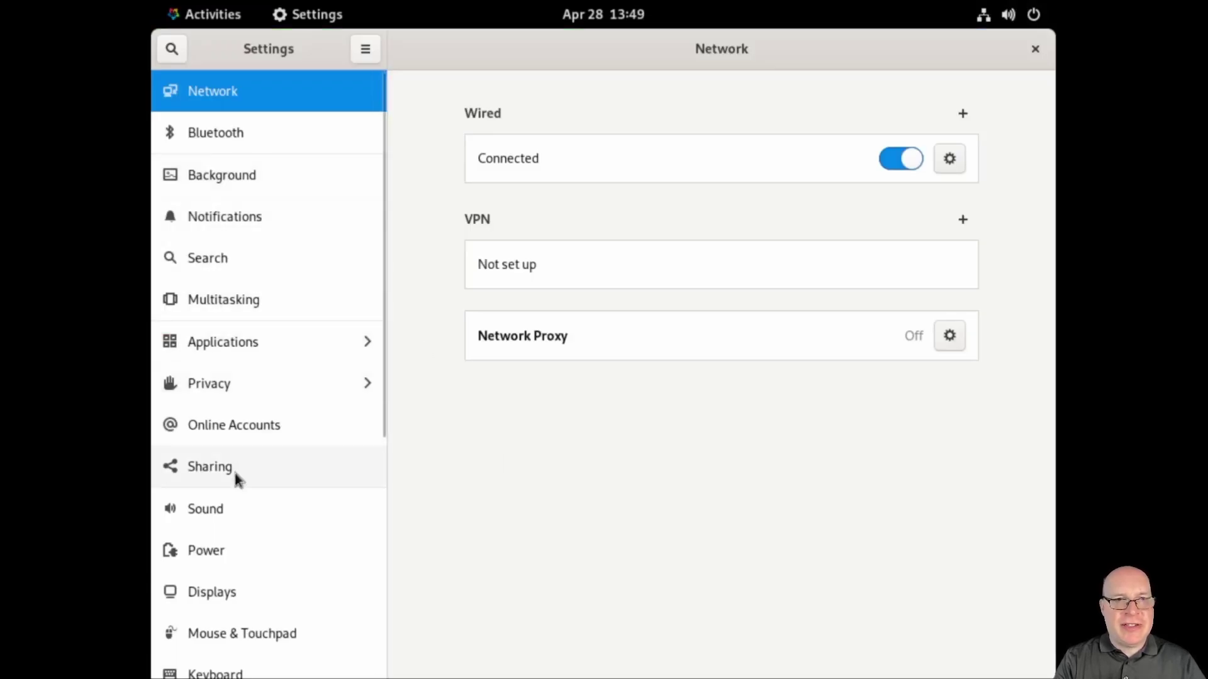
pyautogui.click(227, 552)
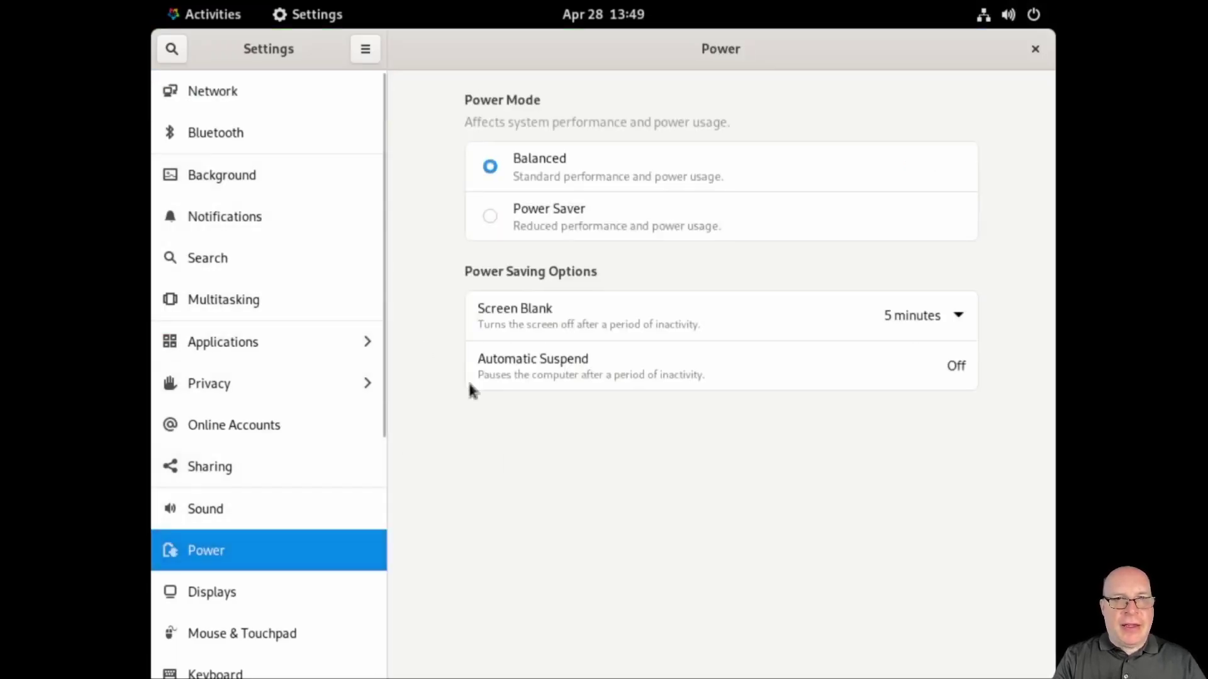
pyautogui.click(935, 315)
pyautogui.scroll(-2, 863, 404)
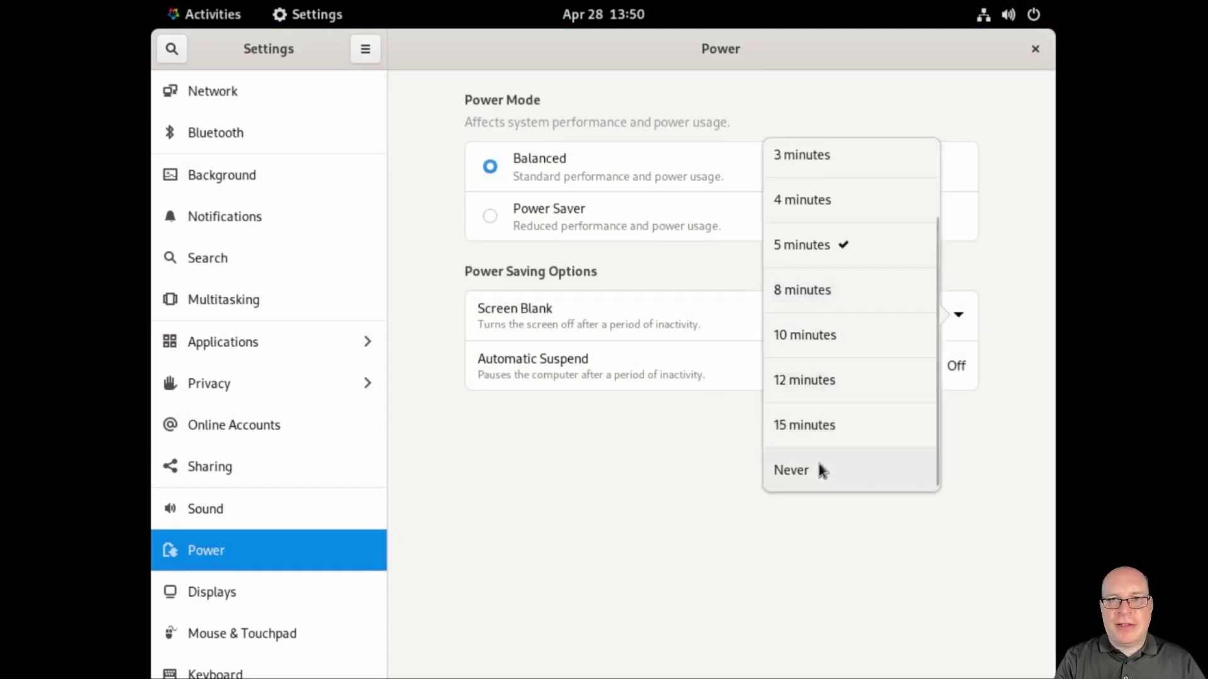
pyautogui.click(818, 468)
# Step: Set the display resolution to 1920 × 1080 (16:9), apply it and keep the change
pyautogui.scroll(-5, 259, 487)
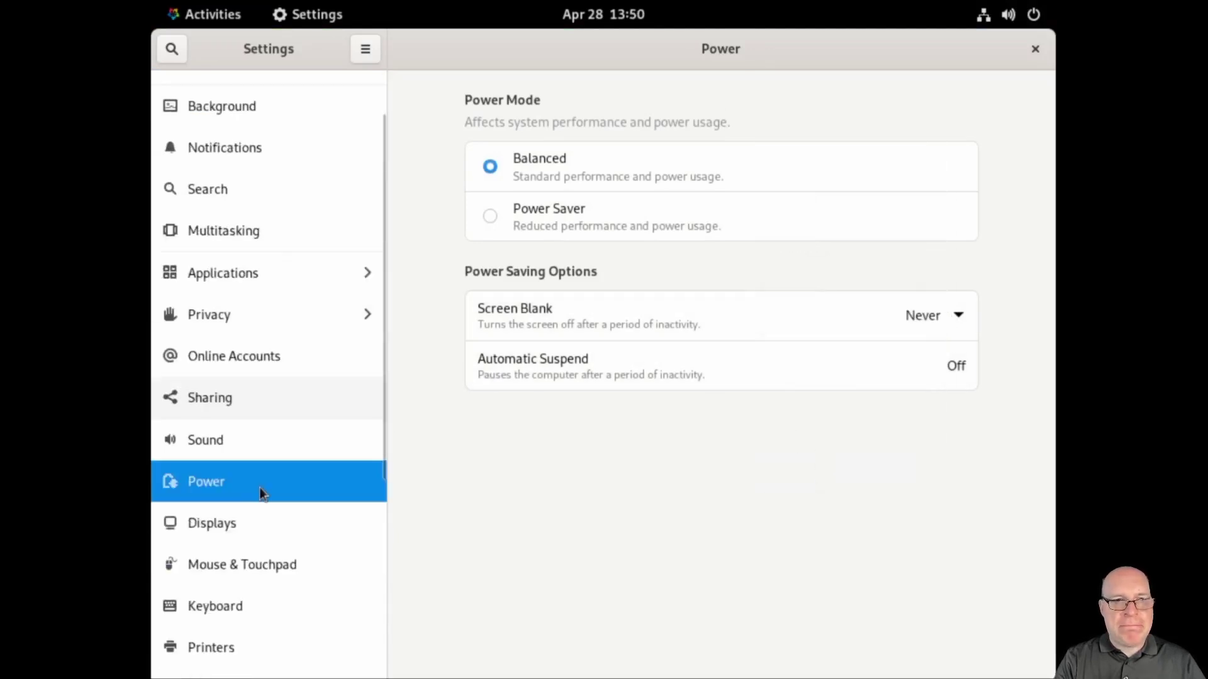
pyautogui.click(226, 396)
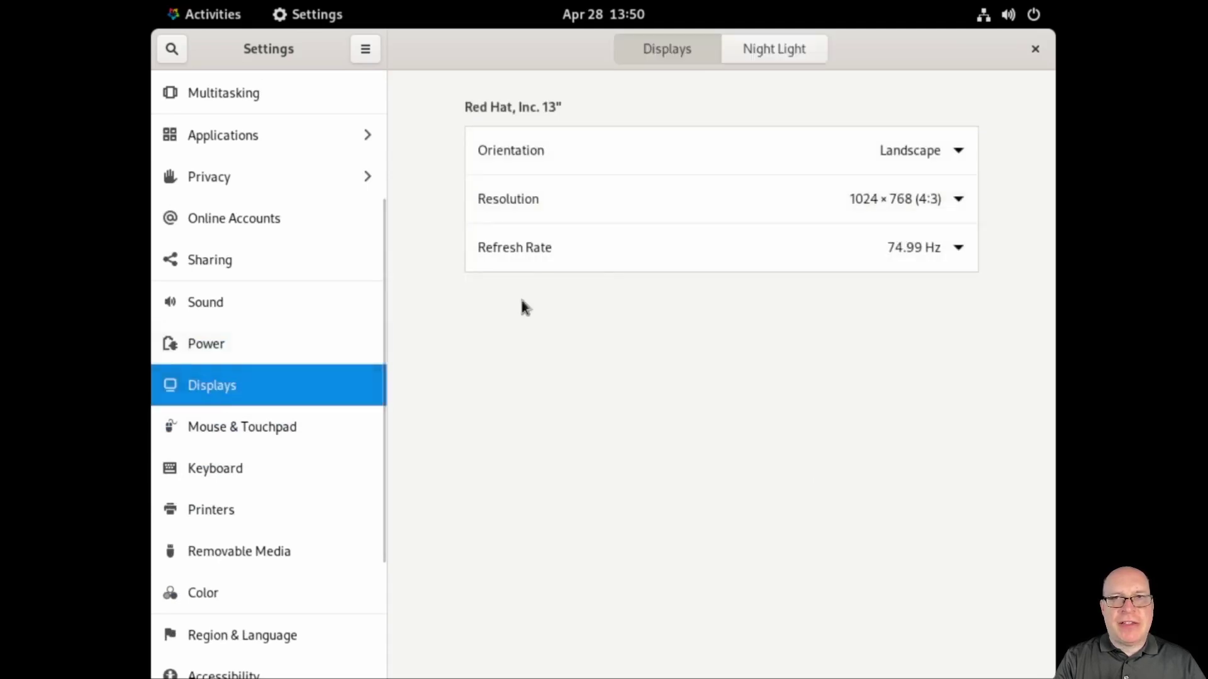
pyautogui.click(898, 201)
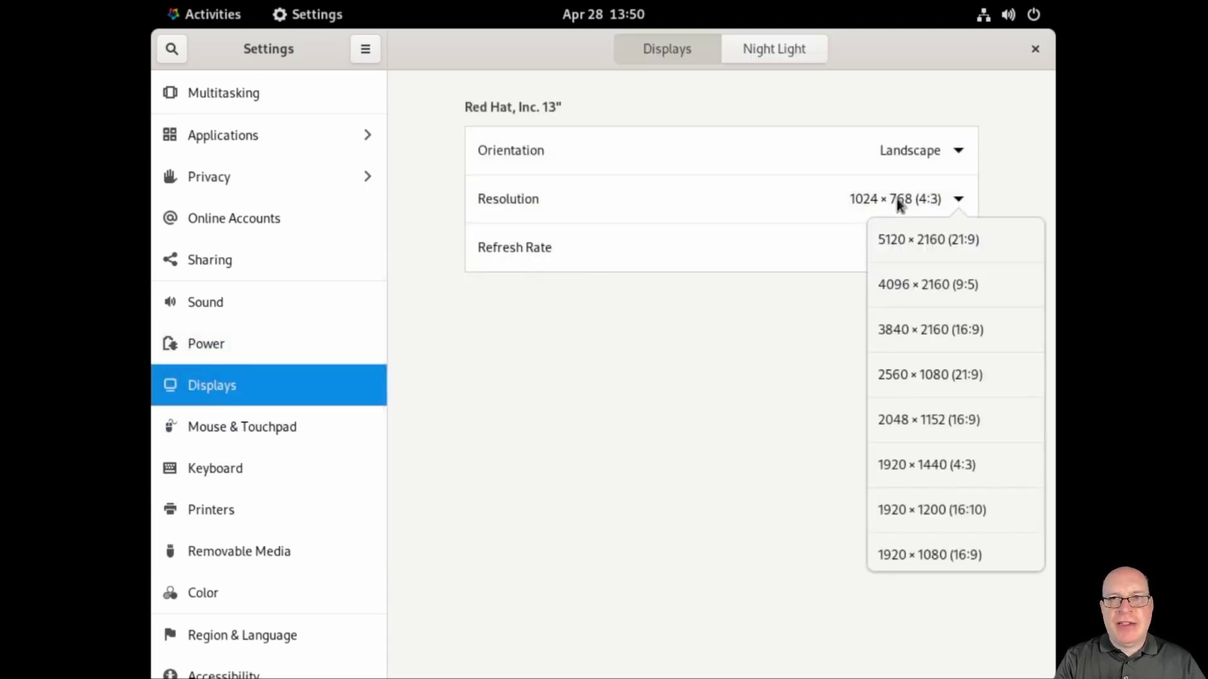
pyautogui.click(924, 554)
pyautogui.click(1024, 49)
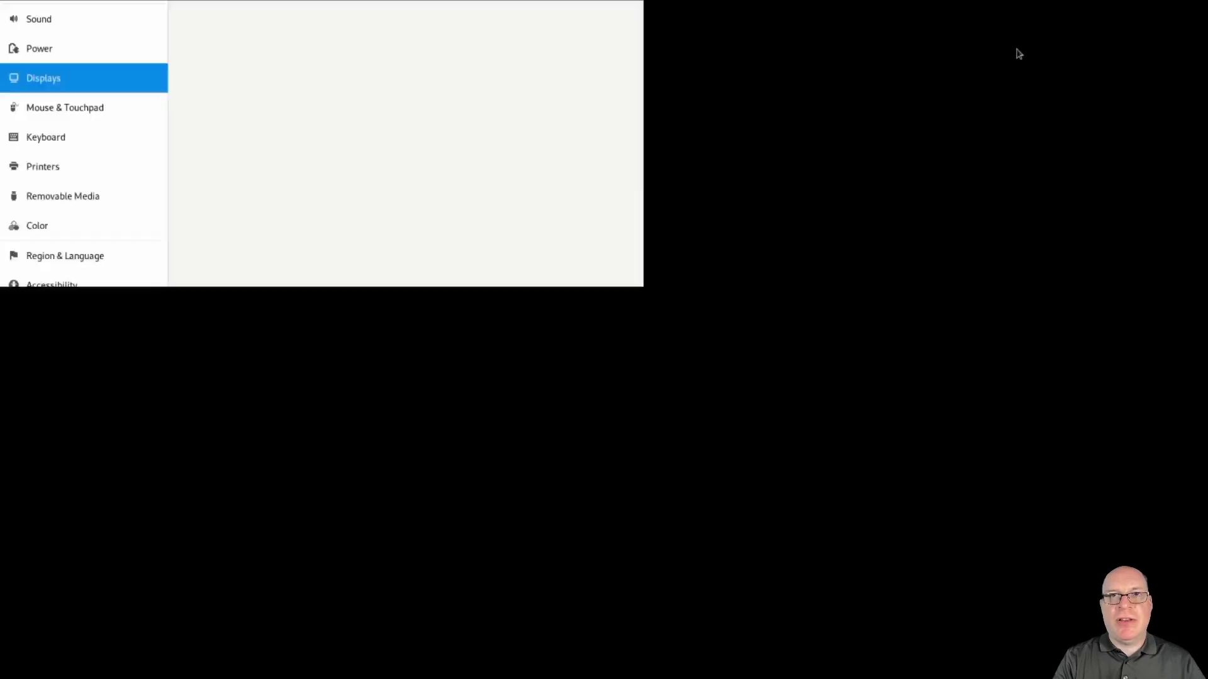
pyautogui.click(677, 380)
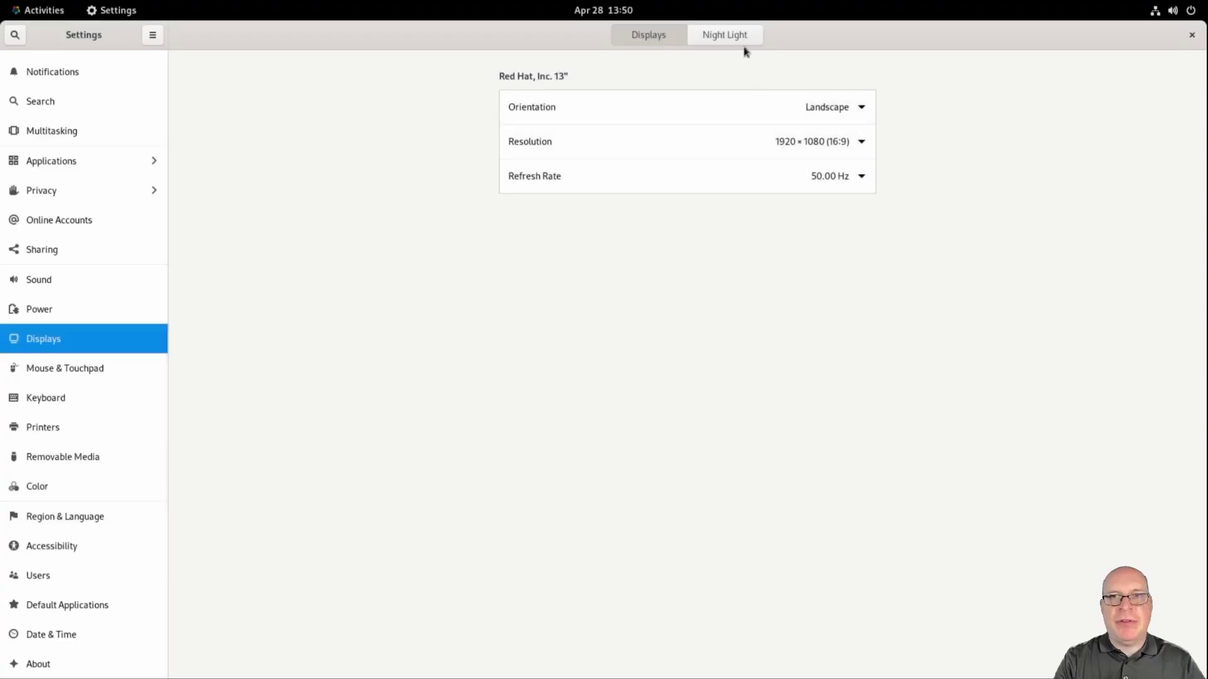
# Step: Turn on Night Light for the display and enable Large Text in the accessibility settings
pyautogui.click(727, 39)
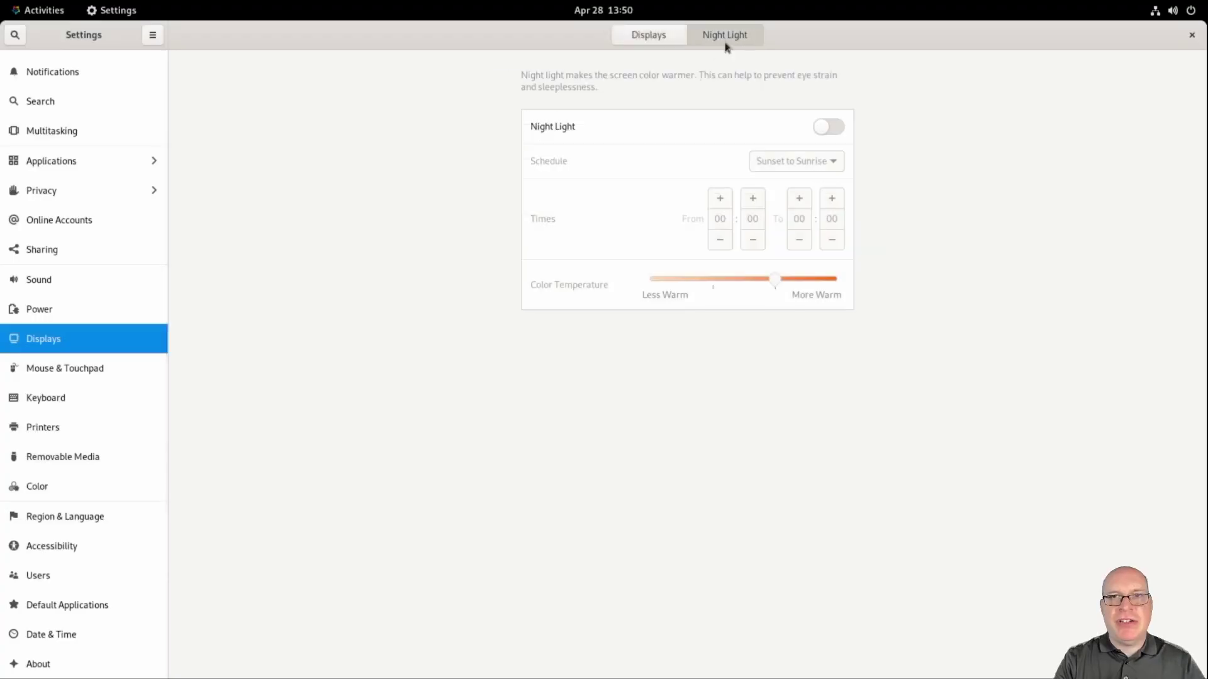
pyautogui.click(840, 128)
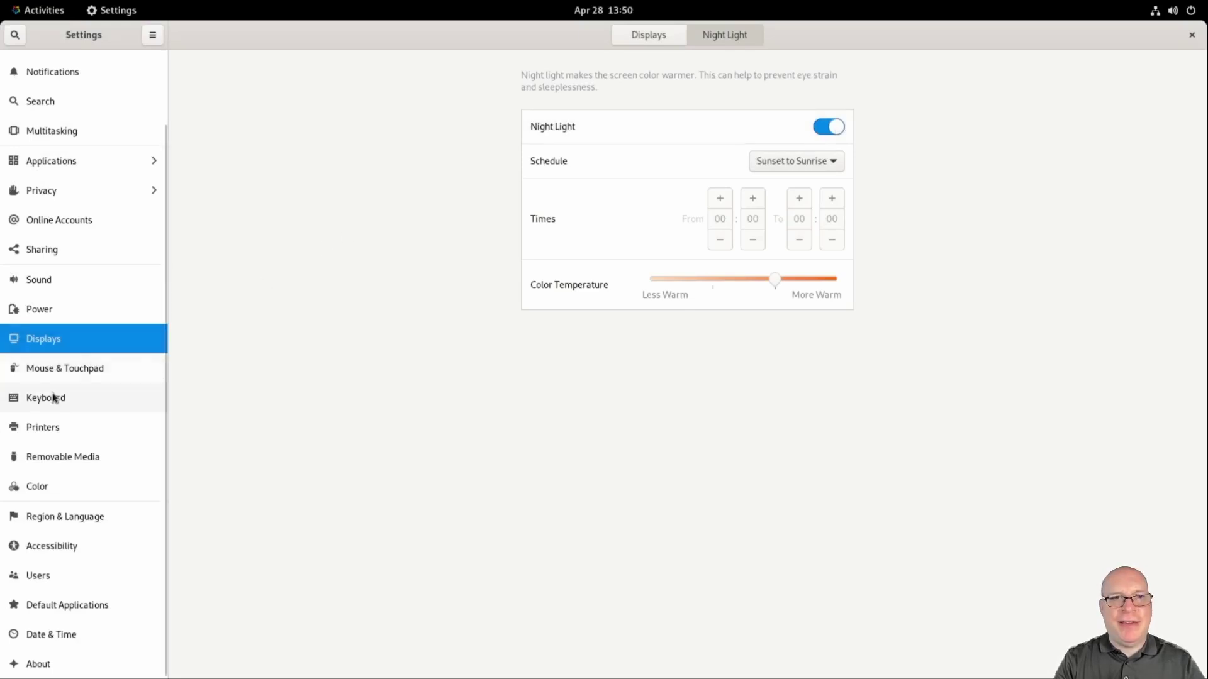
pyautogui.click(40, 547)
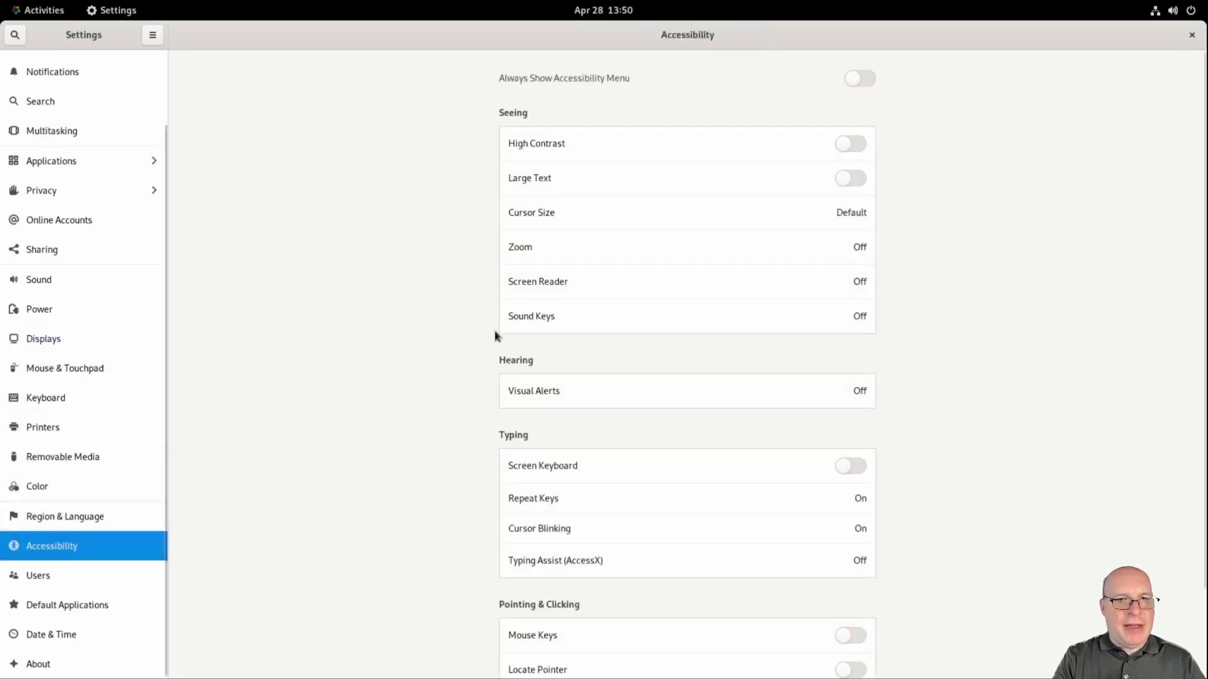
pyautogui.click(856, 180)
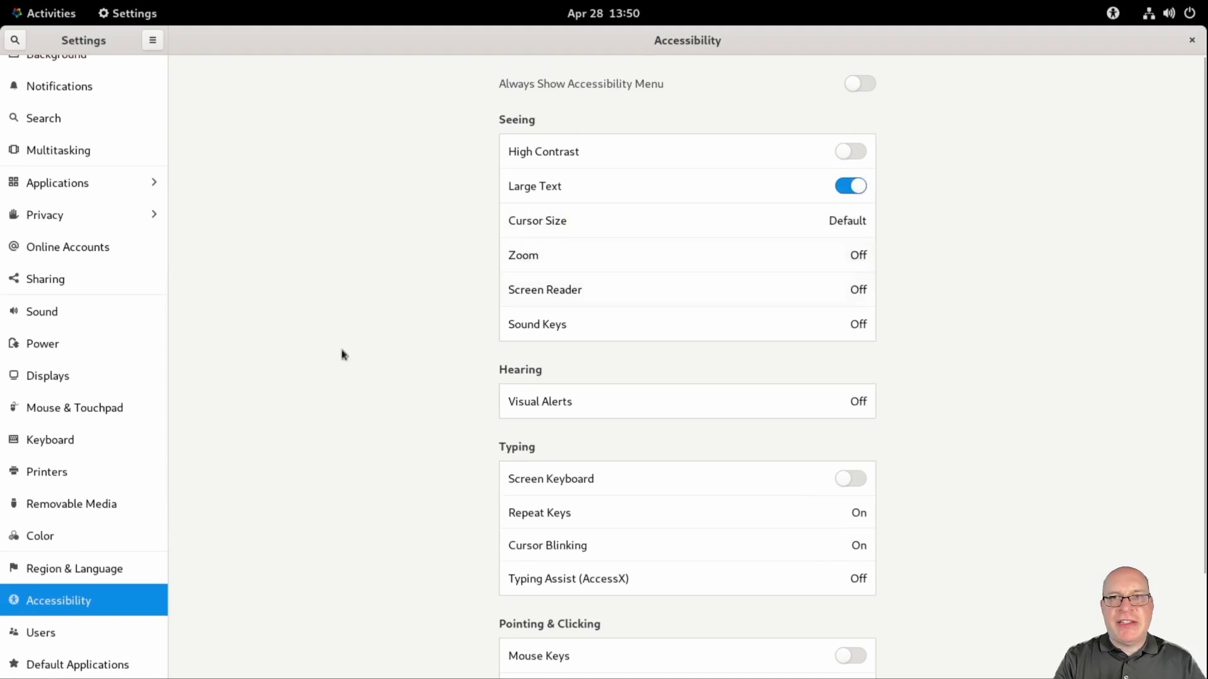
# Step: Review the system's hardware and OS details on the About page and close the settings
pyautogui.scroll(-2, 50, 557)
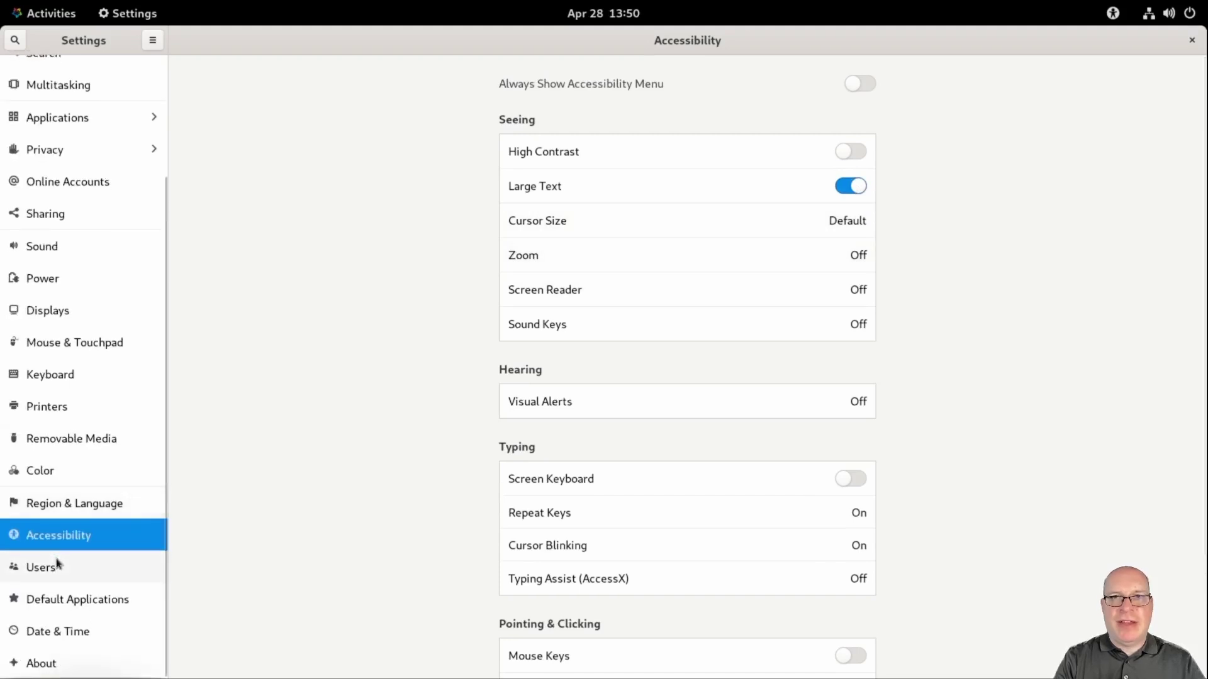
pyautogui.click(39, 662)
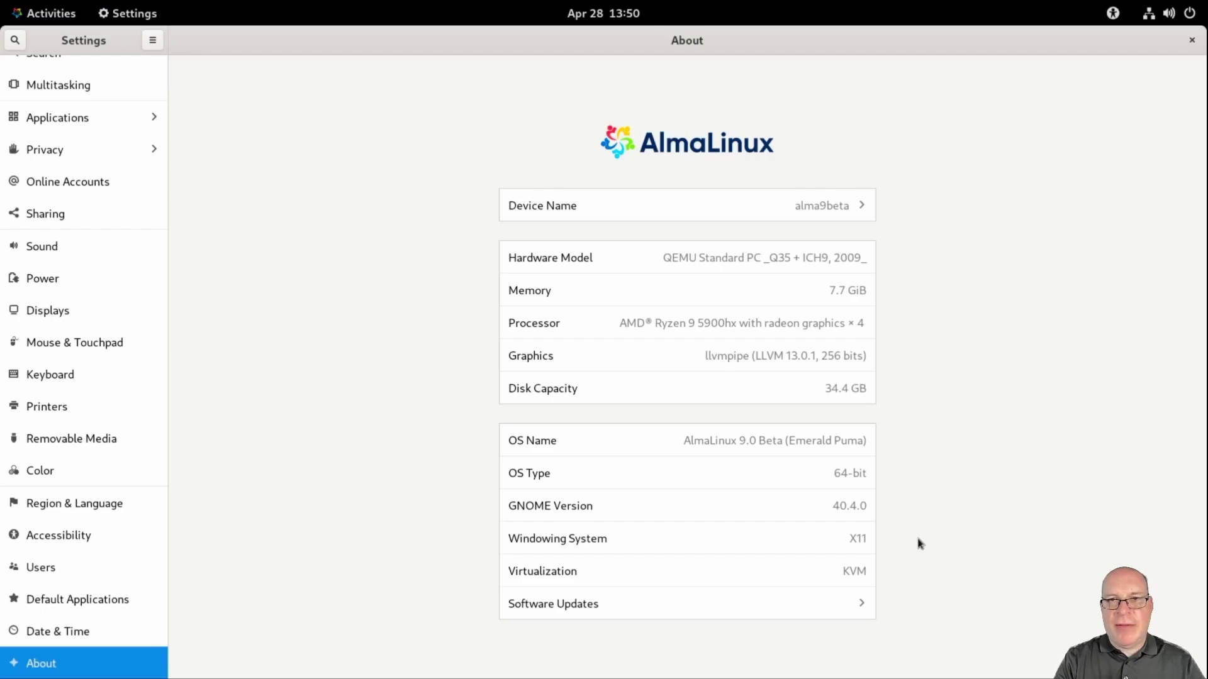
pyautogui.click(1190, 41)
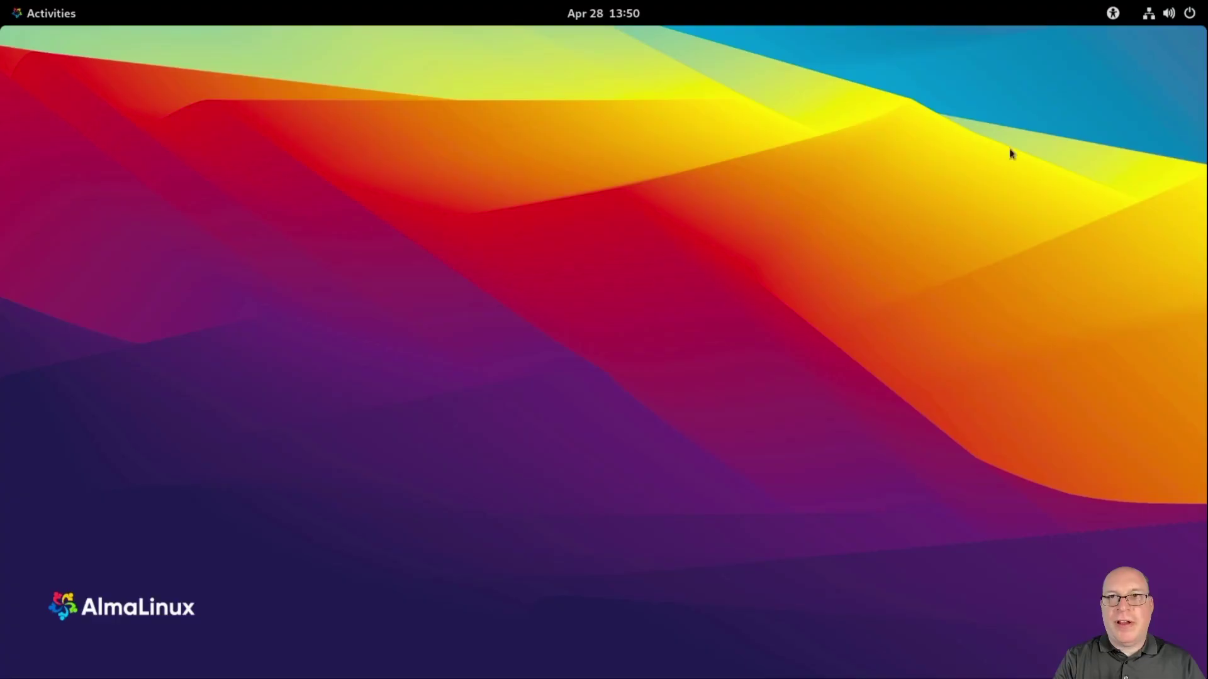
# Step: Open a terminal and make it full screen
pyautogui.press('super')
pyautogui.write('term')
pyautogui.press('Return')
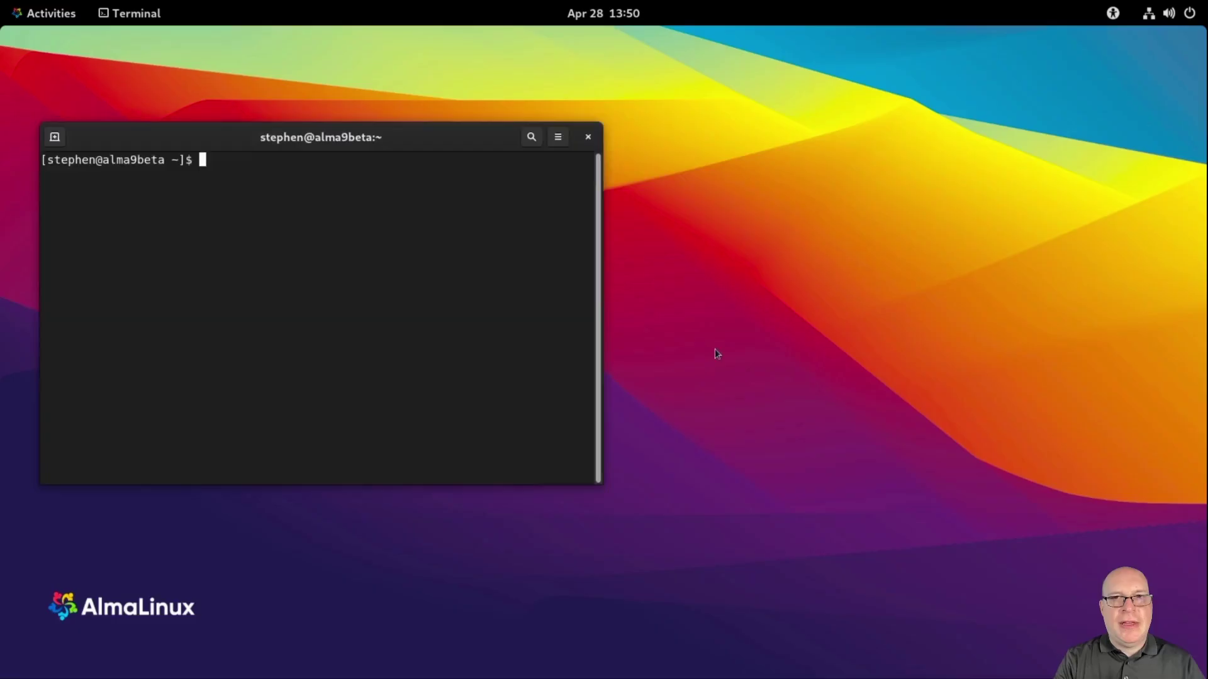
pyautogui.press('F11')
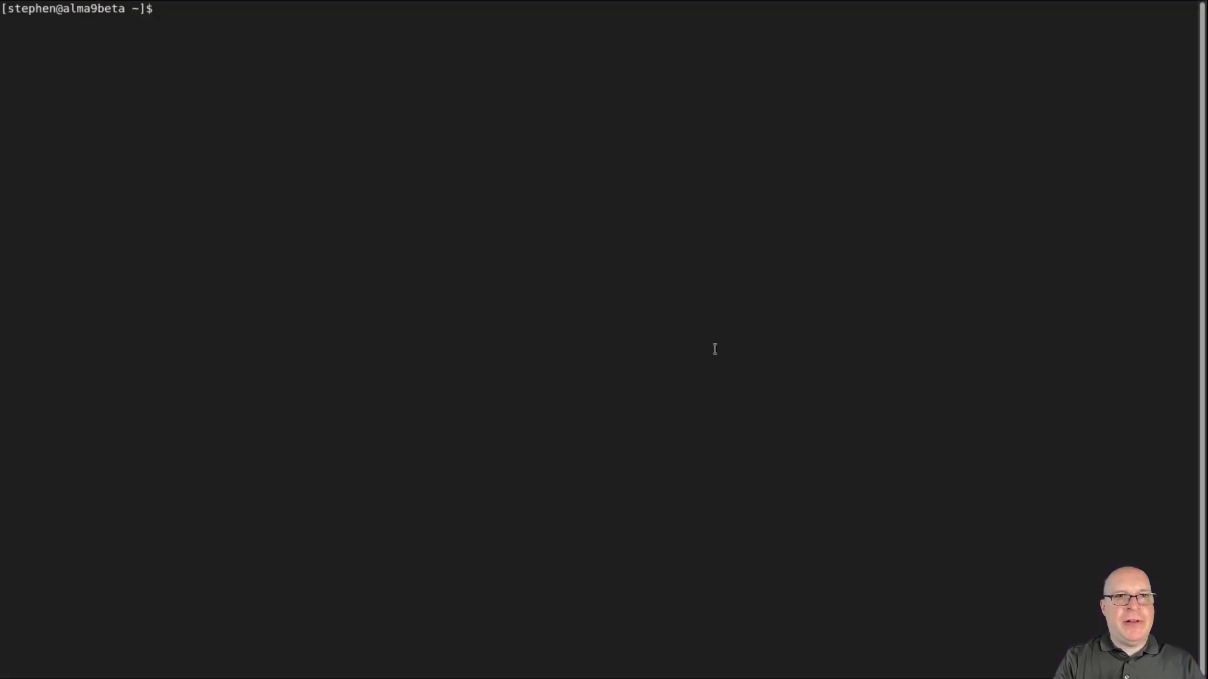
# Step: Upgrade the system packages with sudo dnf upgrade --refresh, entering the account password for sudo
pyautogui.write('sudo dnf')
pyautogui.write('u')
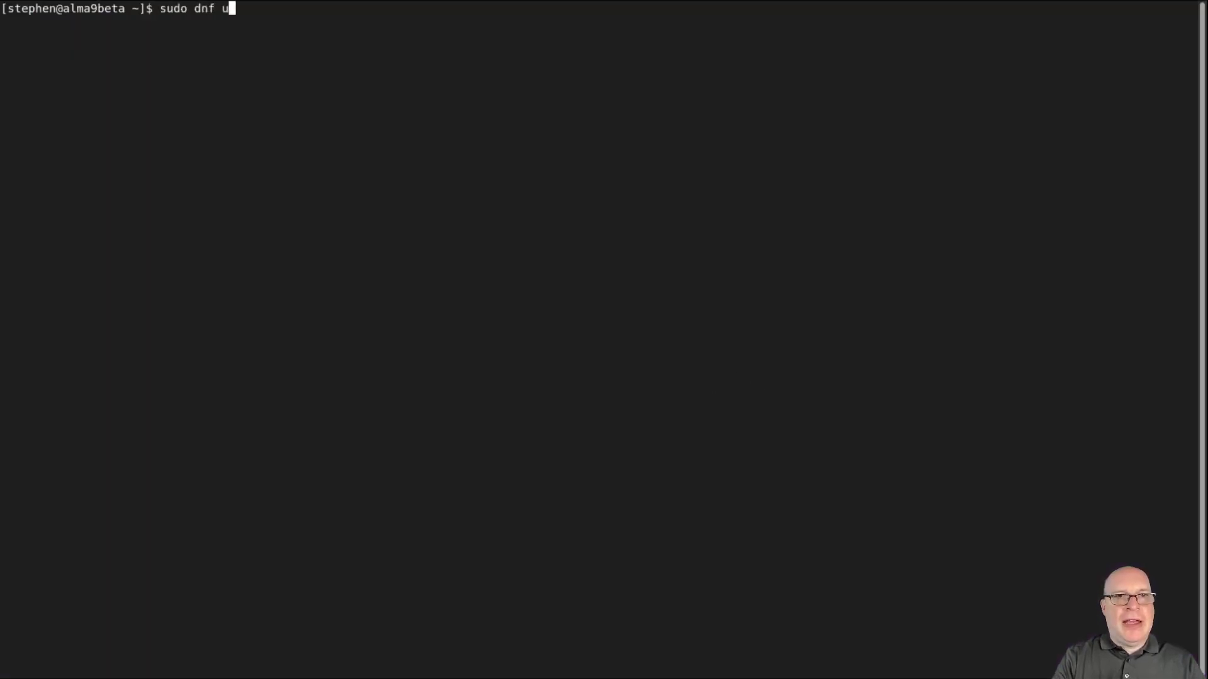
pyautogui.write('pgrade --refresh')
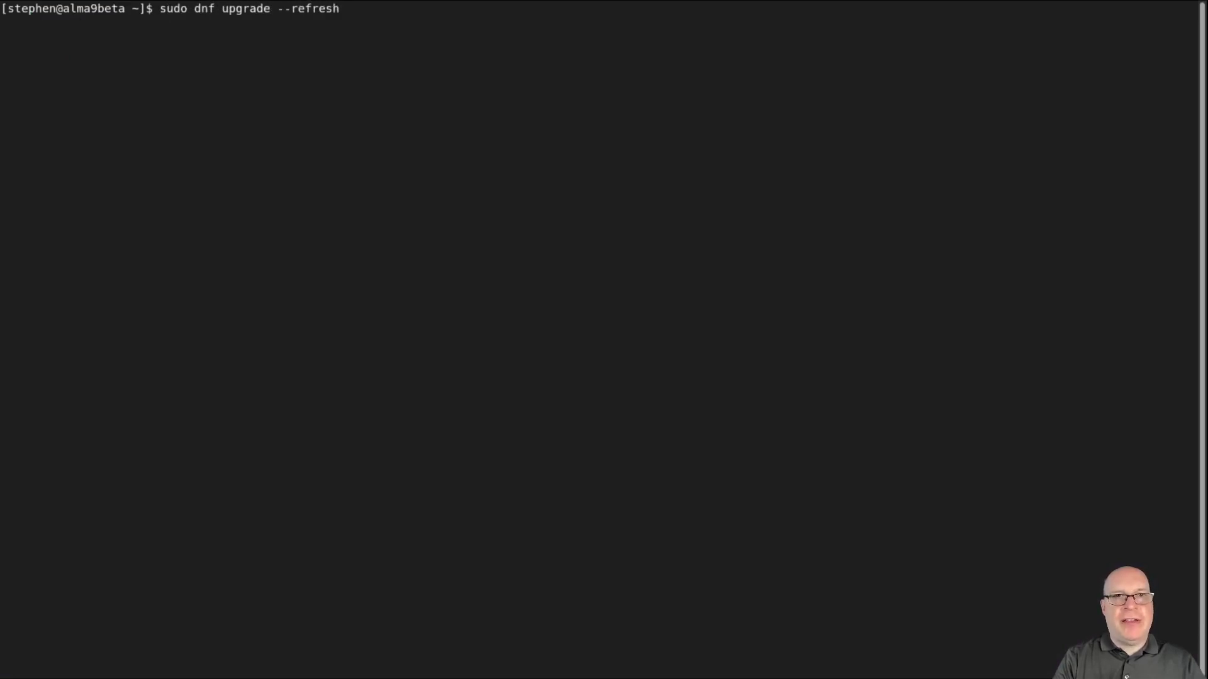
pyautogui.press('Return')
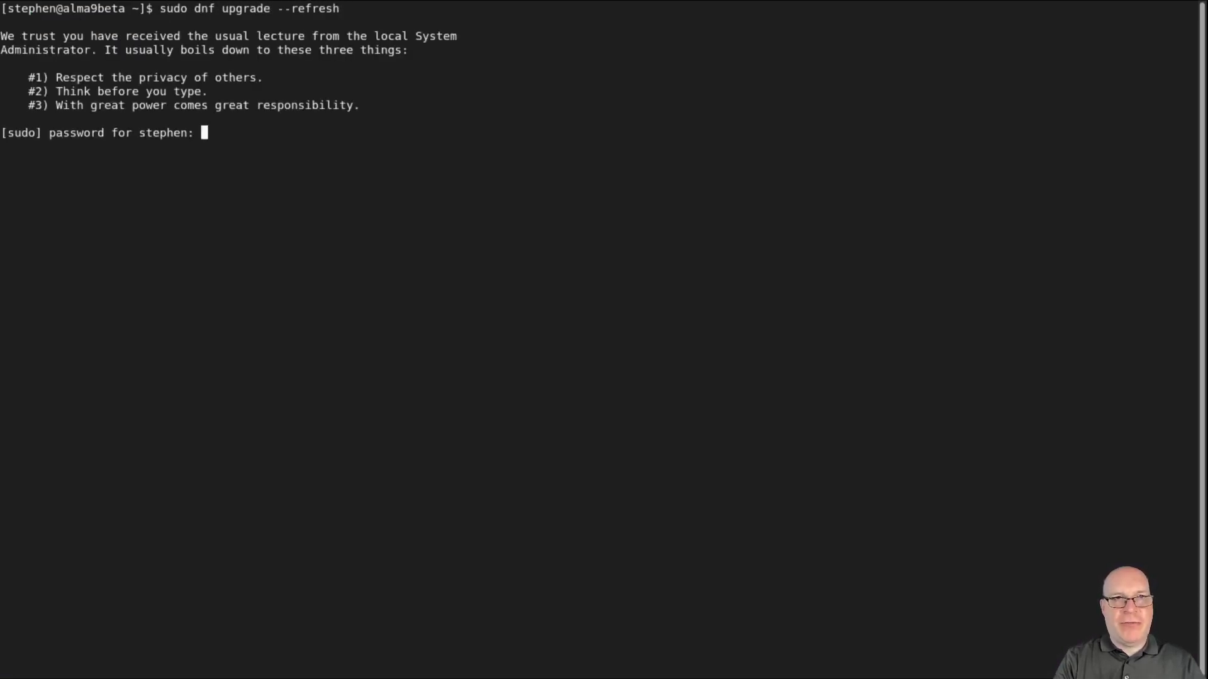
pyautogui.press('Return')
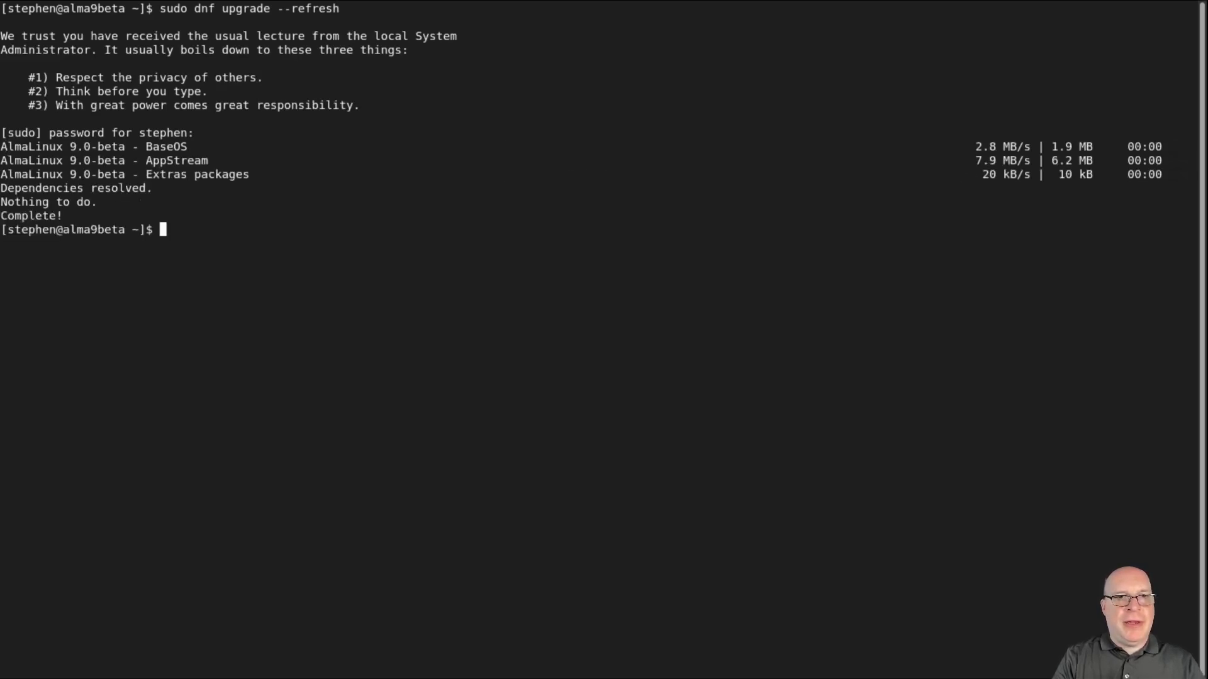
# Step: Recall the upgrade command and run it without the refresh option, as sudo dnf upgrade
pyautogui.press('Up')
pyautogui.press('BackSpace')
pyautogui.press('BackSpace')
pyautogui.press('BackSpace')
pyautogui.press('BackSpace')
pyautogui.press('BackSpace')
pyautogui.press('BackSpace')
pyautogui.press('BackSpace')
pyautogui.press('BackSpace')
pyautogui.press('BackSpace')
pyautogui.press('BackSpace')
pyautogui.press('Return')
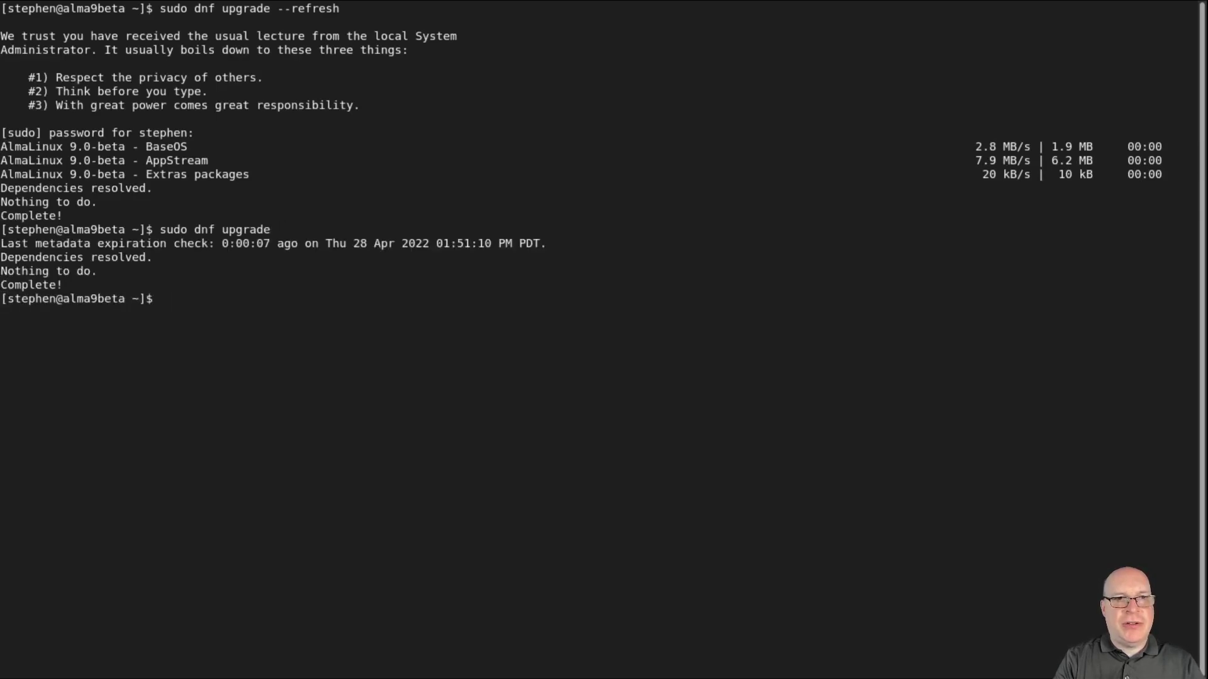
# Step: Clear the terminal and check the used memory in the output of free -h
pyautogui.hotkey('ctrl', 'l')
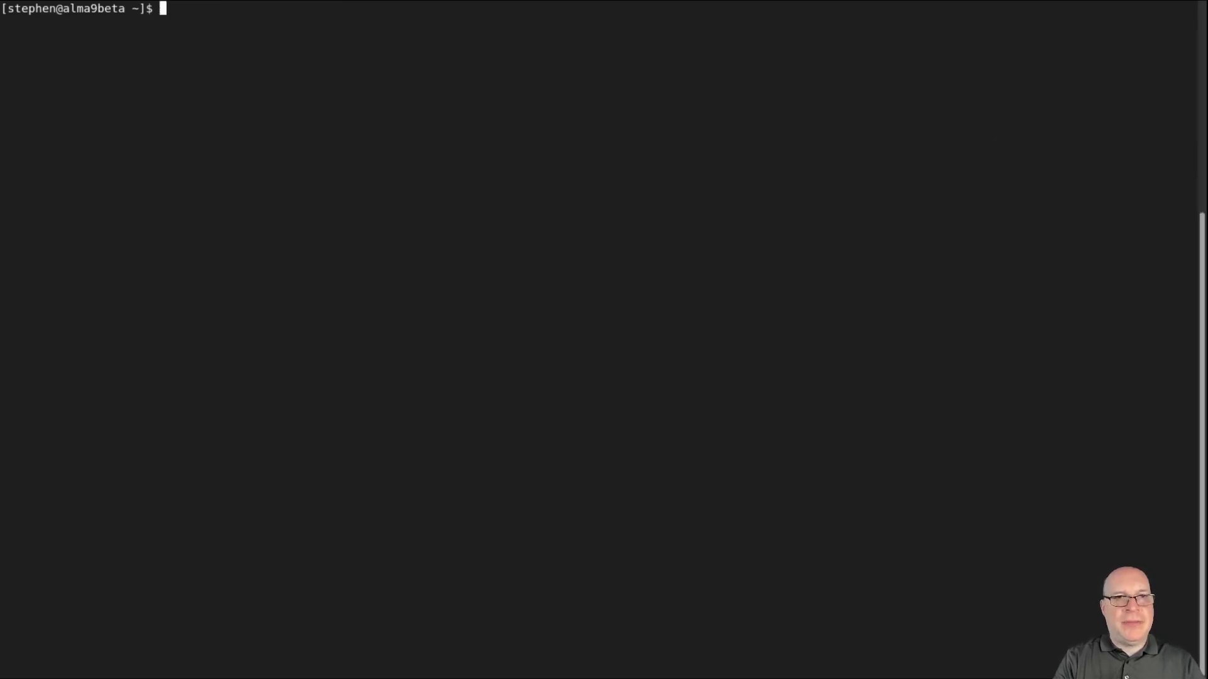
pyautogui.write('free -h')
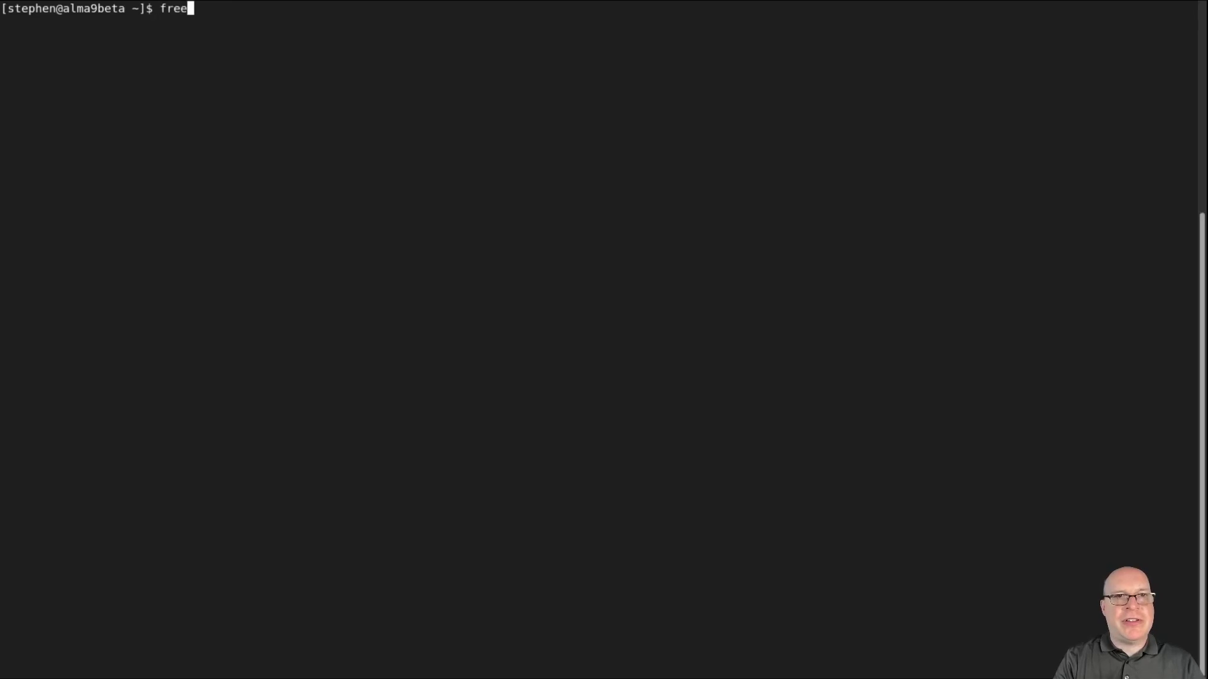
pyautogui.press('Return')
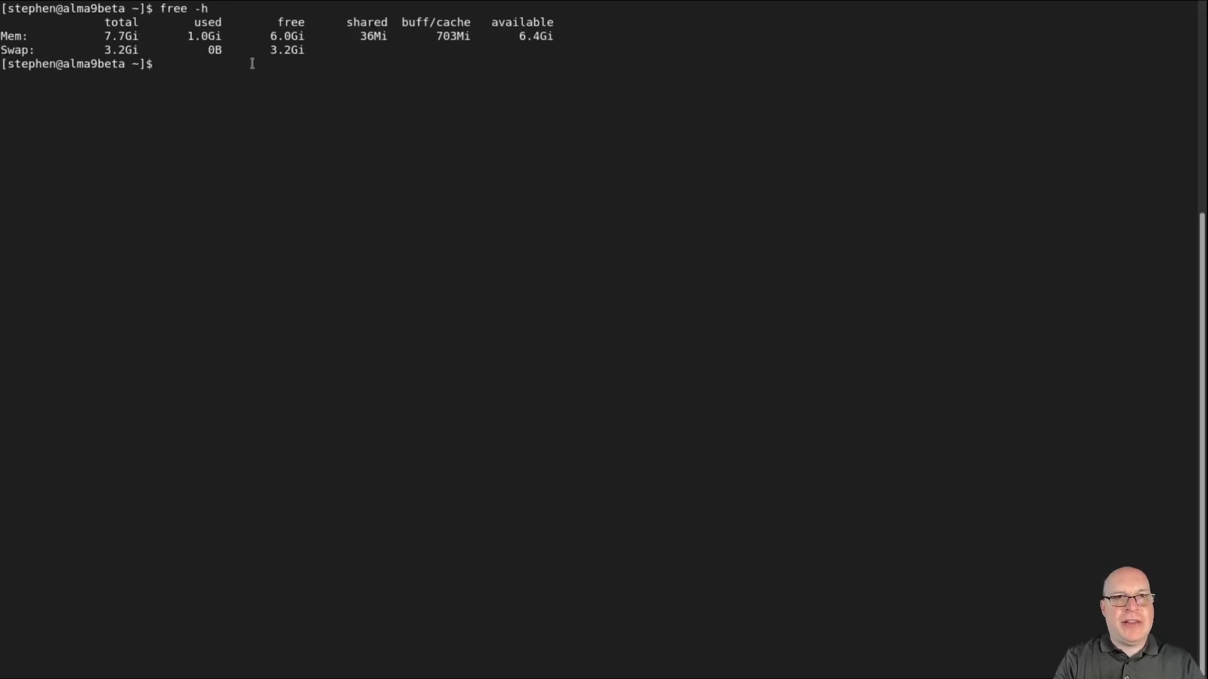
pyautogui.doubleClick(204, 35)
pyautogui.click(625, 187)
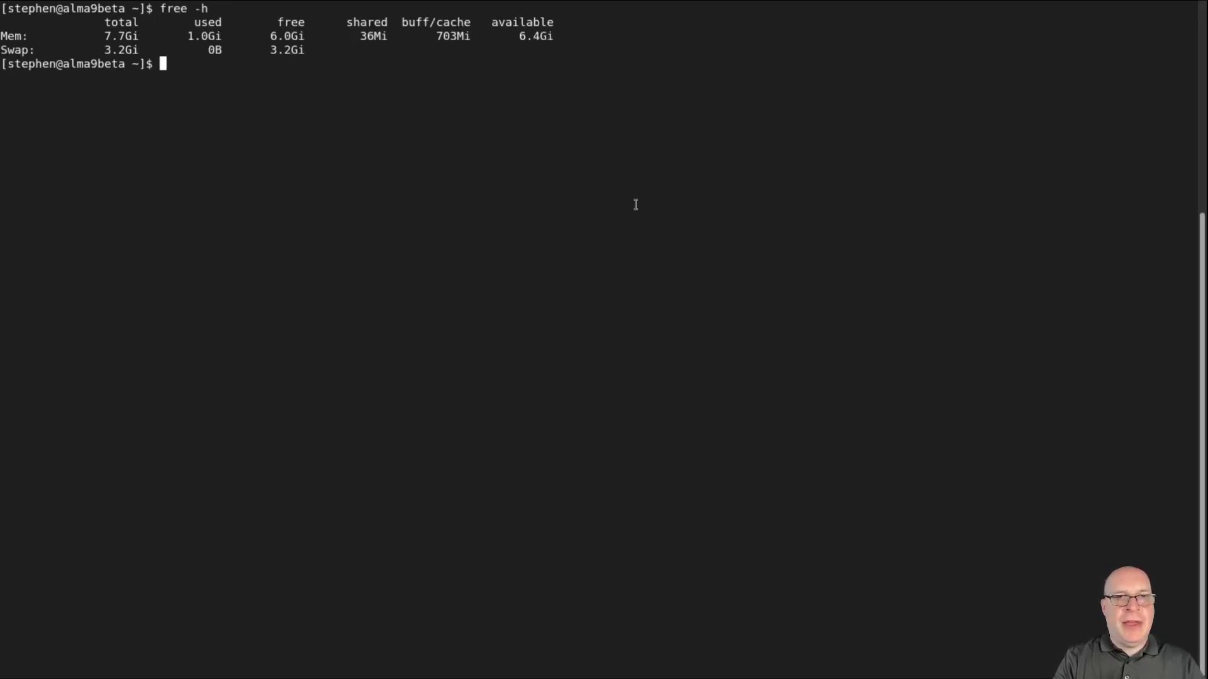
# Step: Run uname -a and highlight the kernel version in its output
pyautogui.write('uname -a')
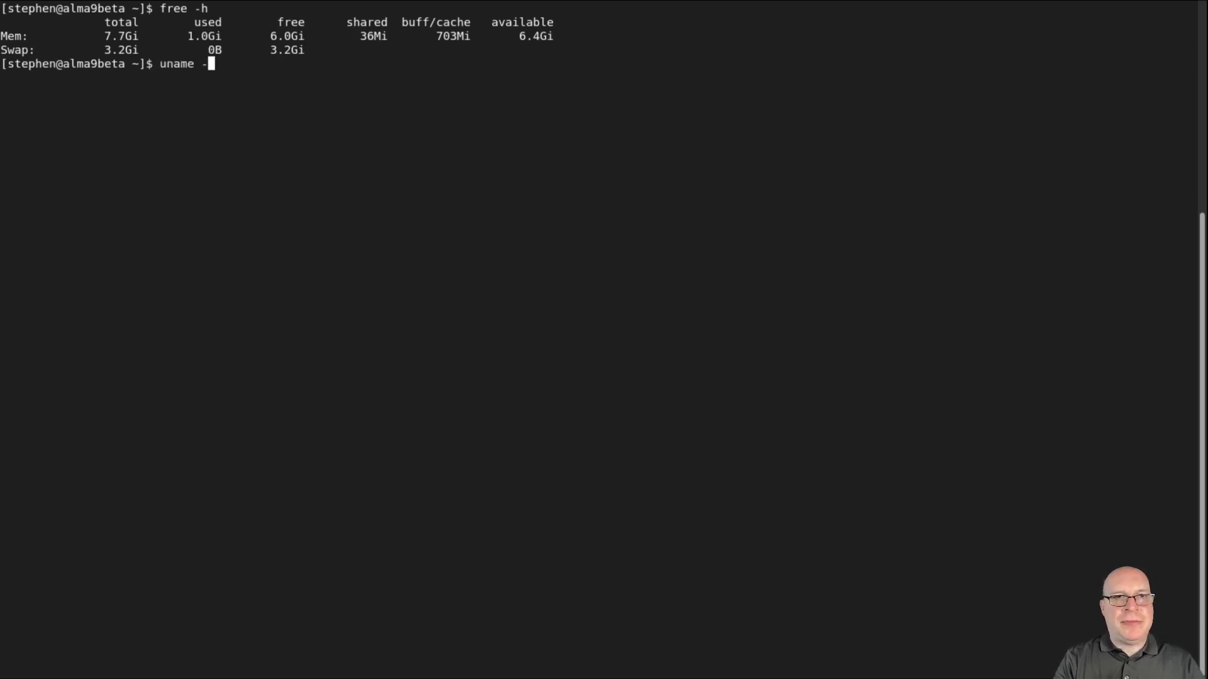
pyautogui.press('Return')
pyautogui.doubleClick(137, 78)
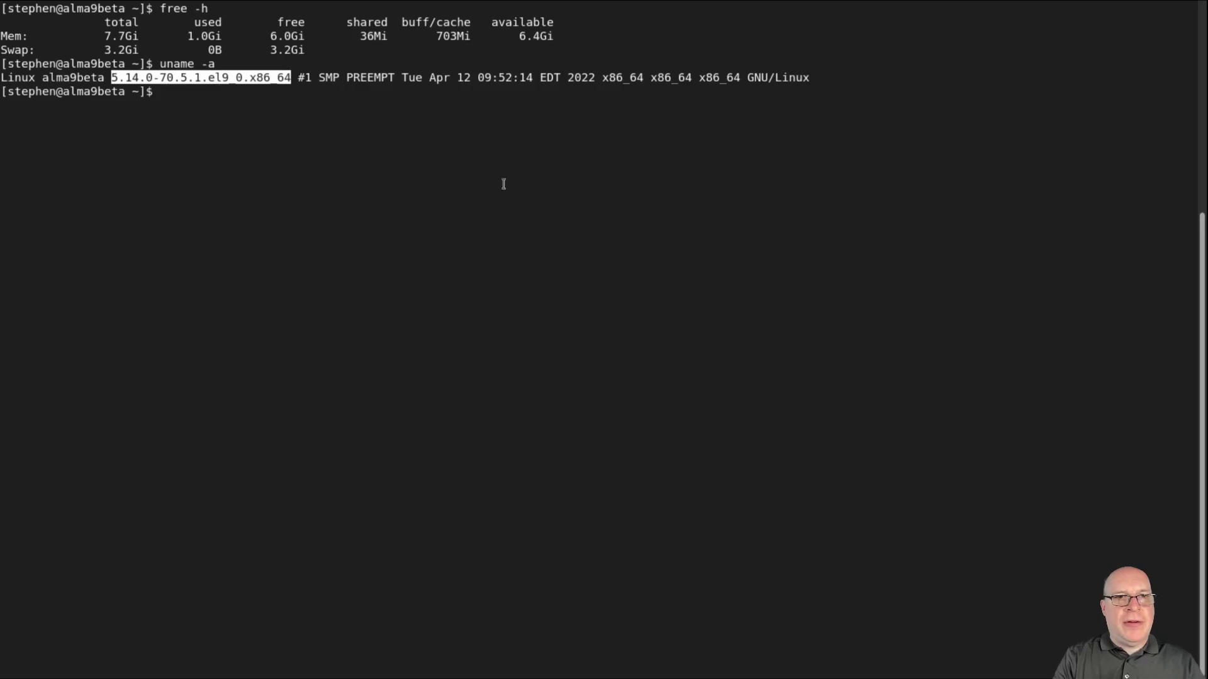
pyautogui.click(552, 195)
# Step: Run gcc -v and highlight the compiler version number in its output
pyautogui.write('gcc -v')
pyautogui.press('Return')
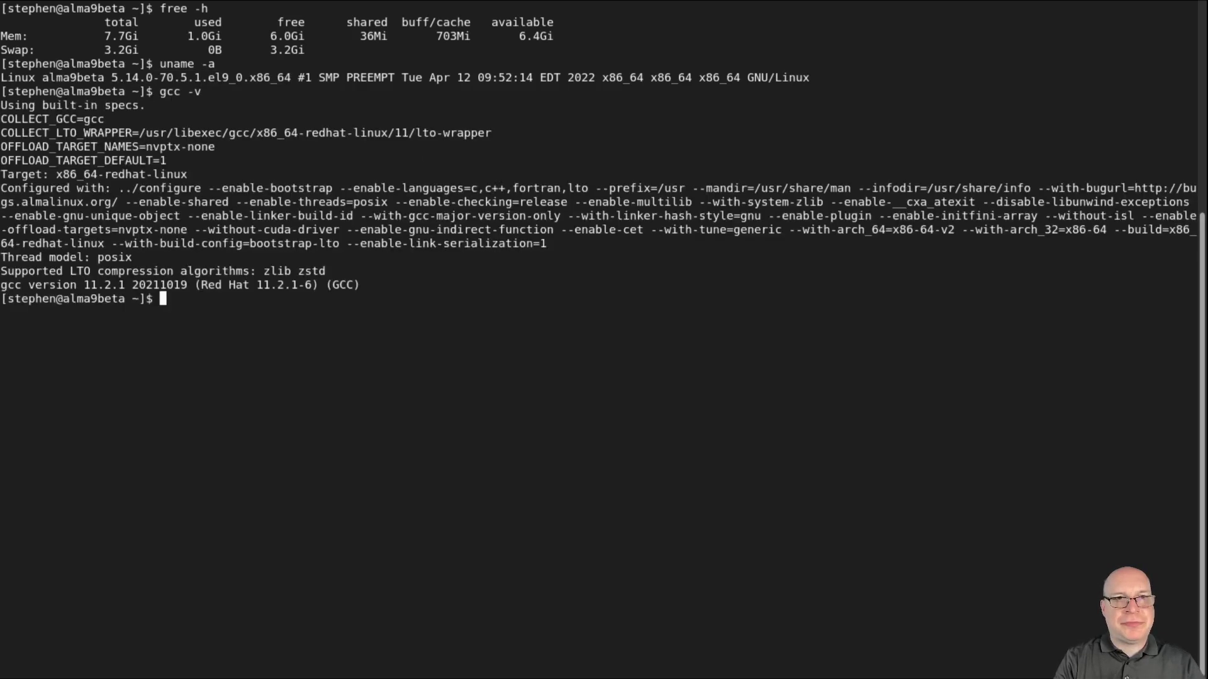
pyautogui.doubleClick(107, 285)
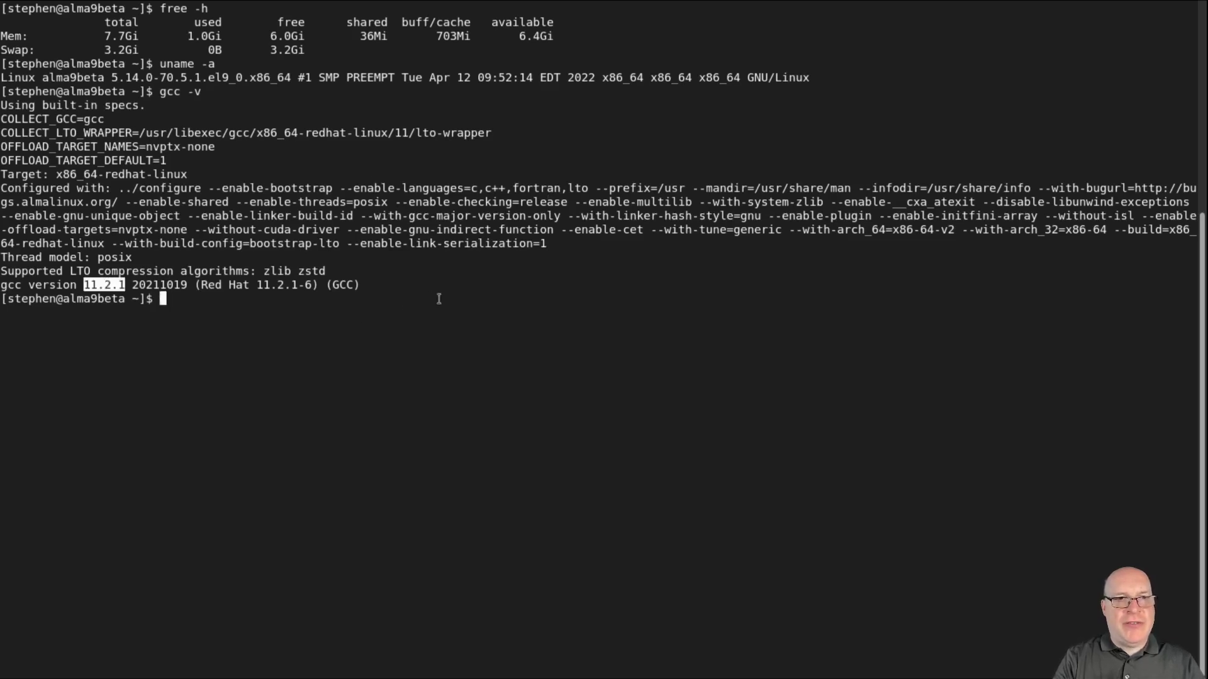
pyautogui.click(464, 305)
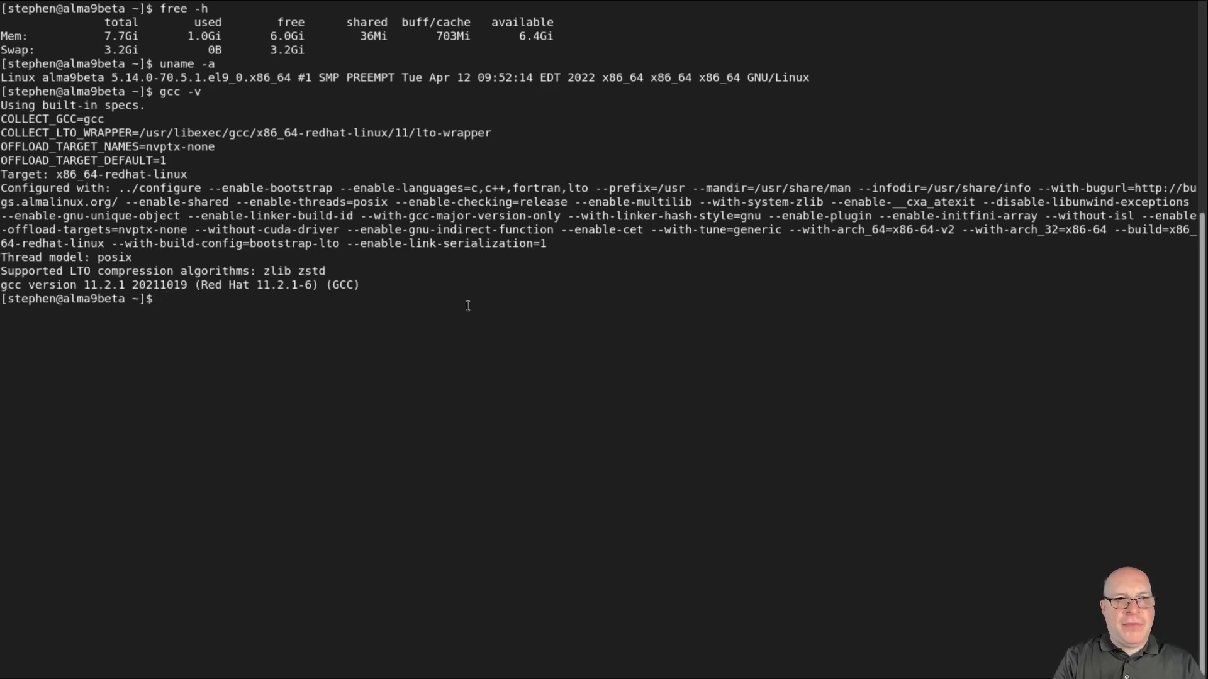
# Step: Check the installed Python version with python --version
pyautogui.write('python --ve')
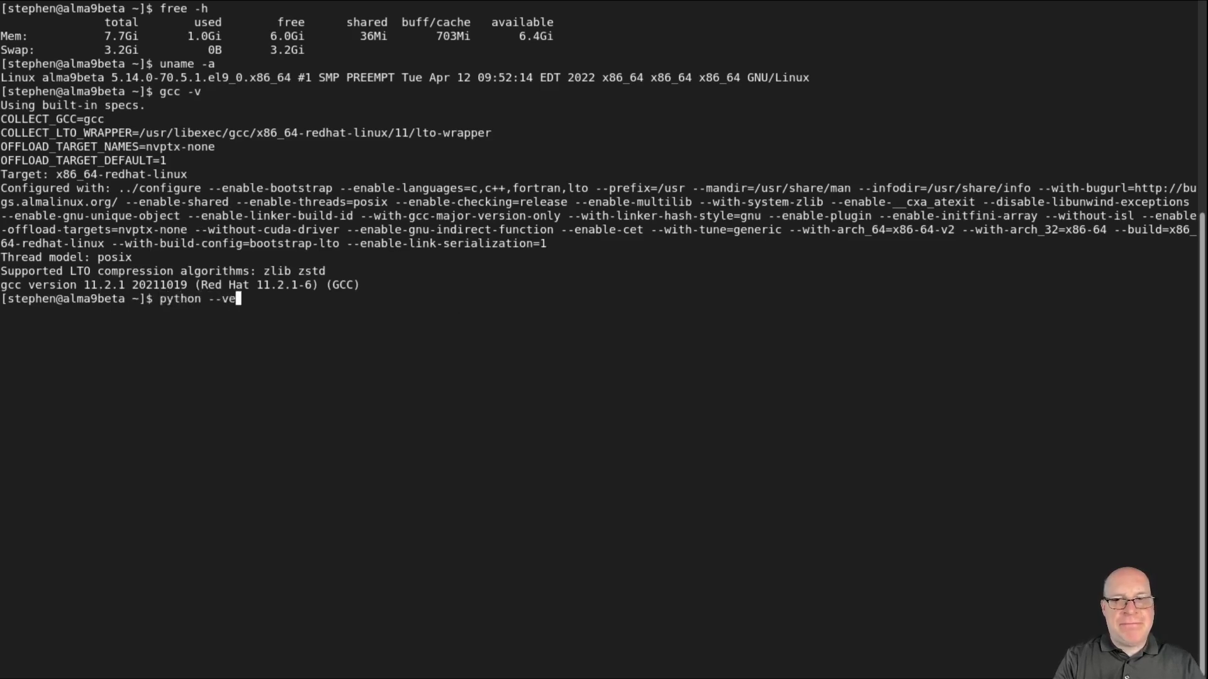
pyautogui.write('rsion')
pyautogui.press('Return')
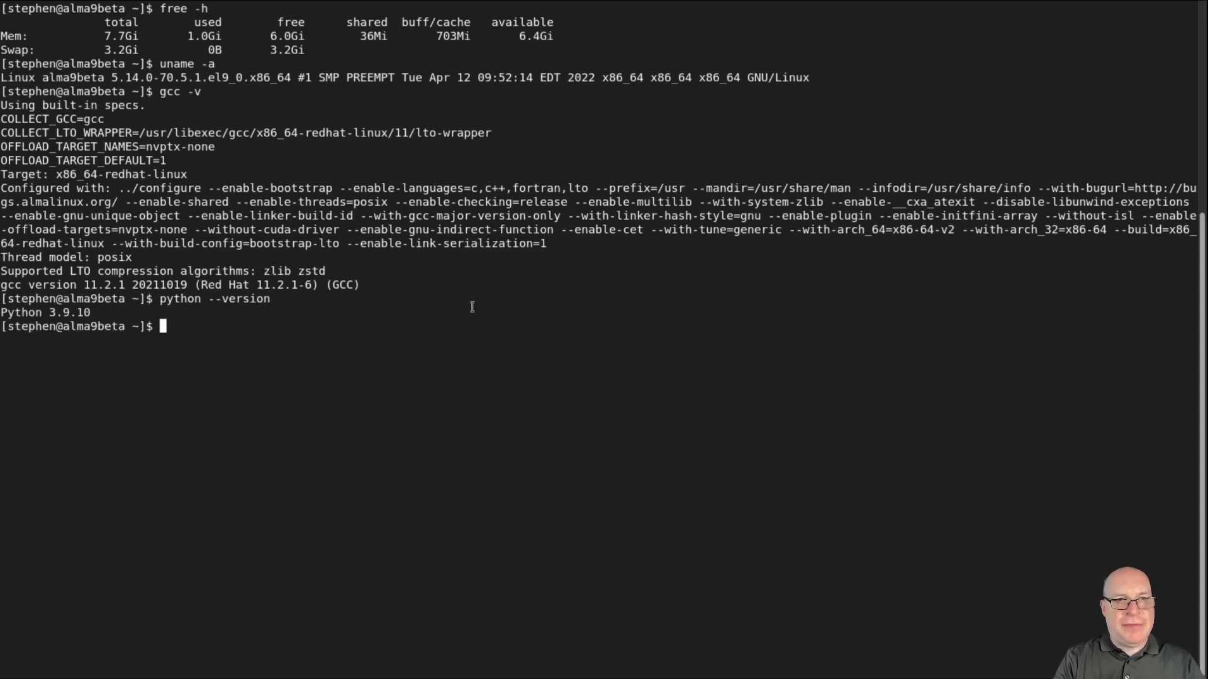
# Step: Clear the terminal, print /etc/fstab and highlight the file system types of the root, /boot/efi and swap entries
pyautogui.hotkey('ctrl', 'l')
pyautogui.write('cat /etc/fstab')
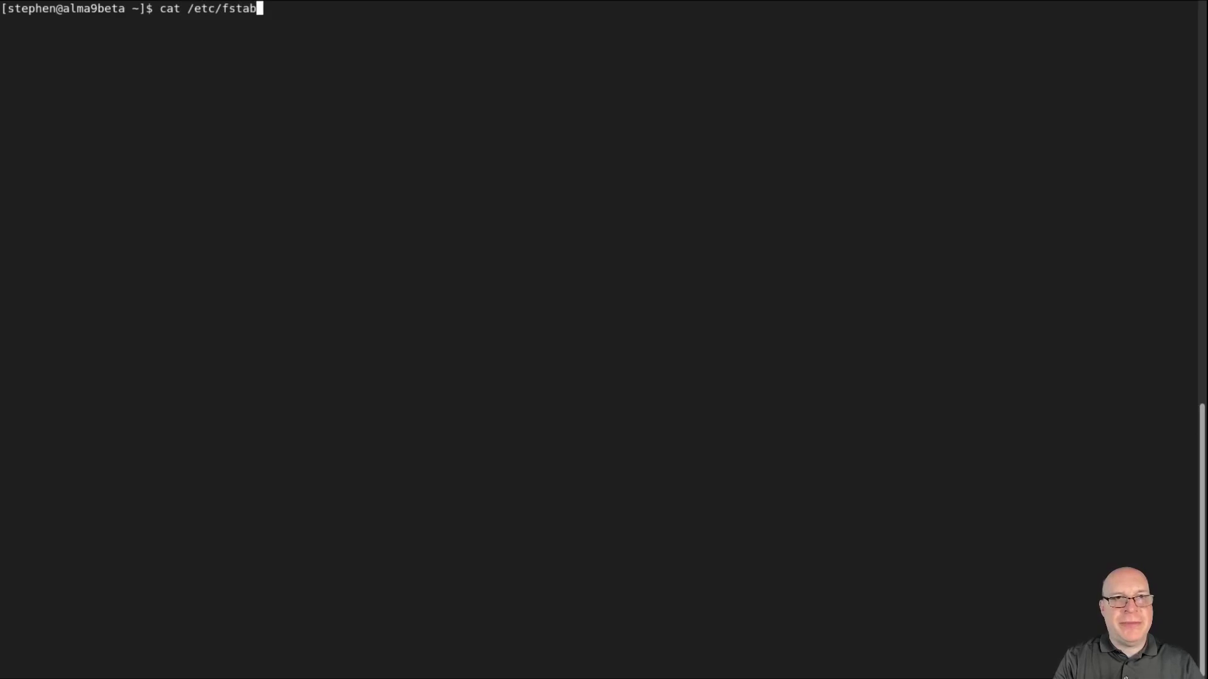
pyautogui.press('Return')
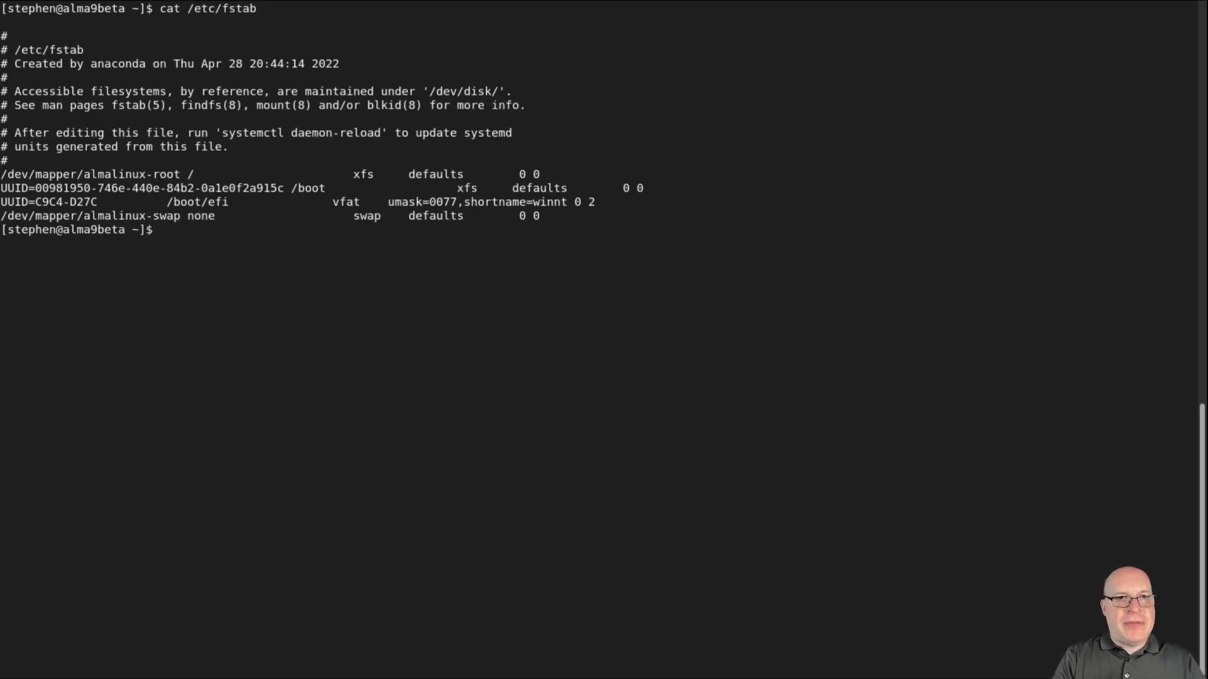
pyautogui.moveTo(189, 175); pyautogui.dragTo(377, 174)
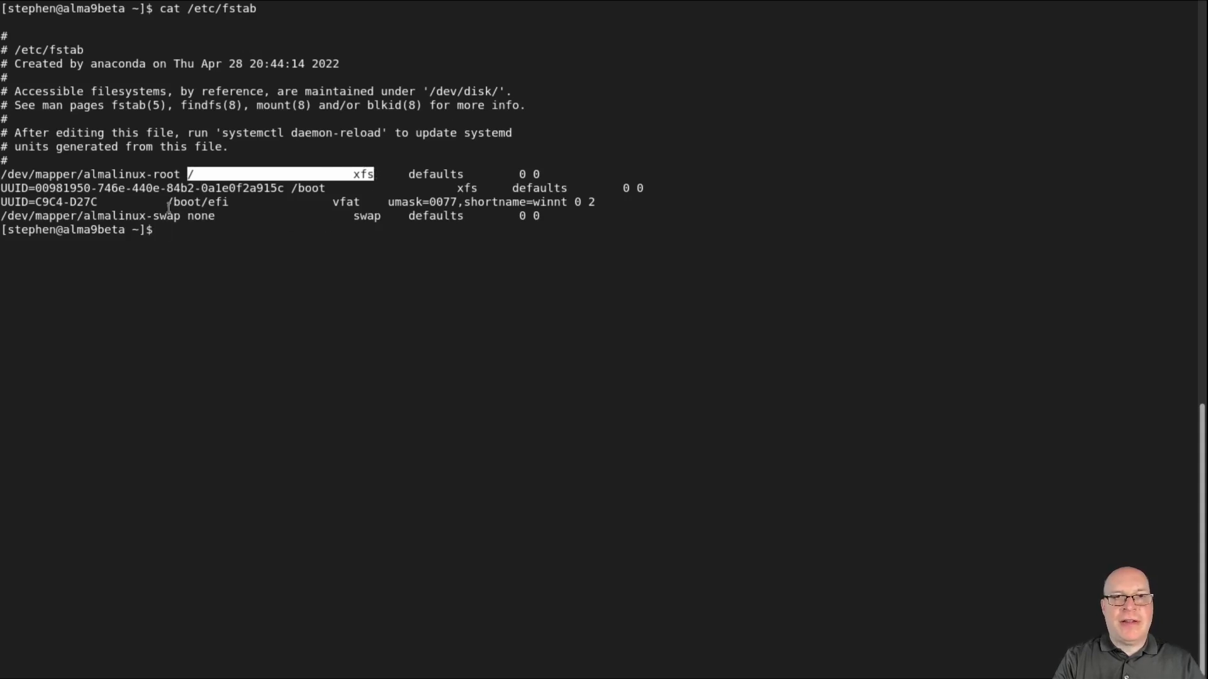
pyautogui.moveTo(165, 201); pyautogui.dragTo(360, 201)
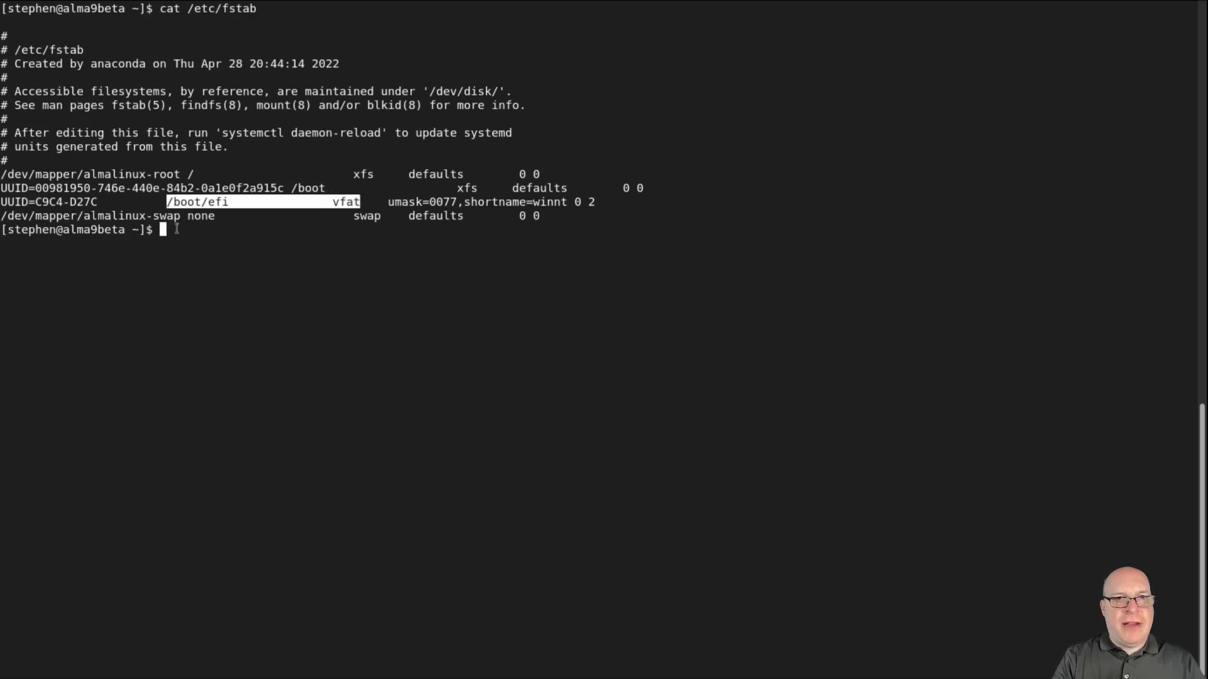
pyautogui.moveTo(4, 216); pyautogui.dragTo(374, 218)
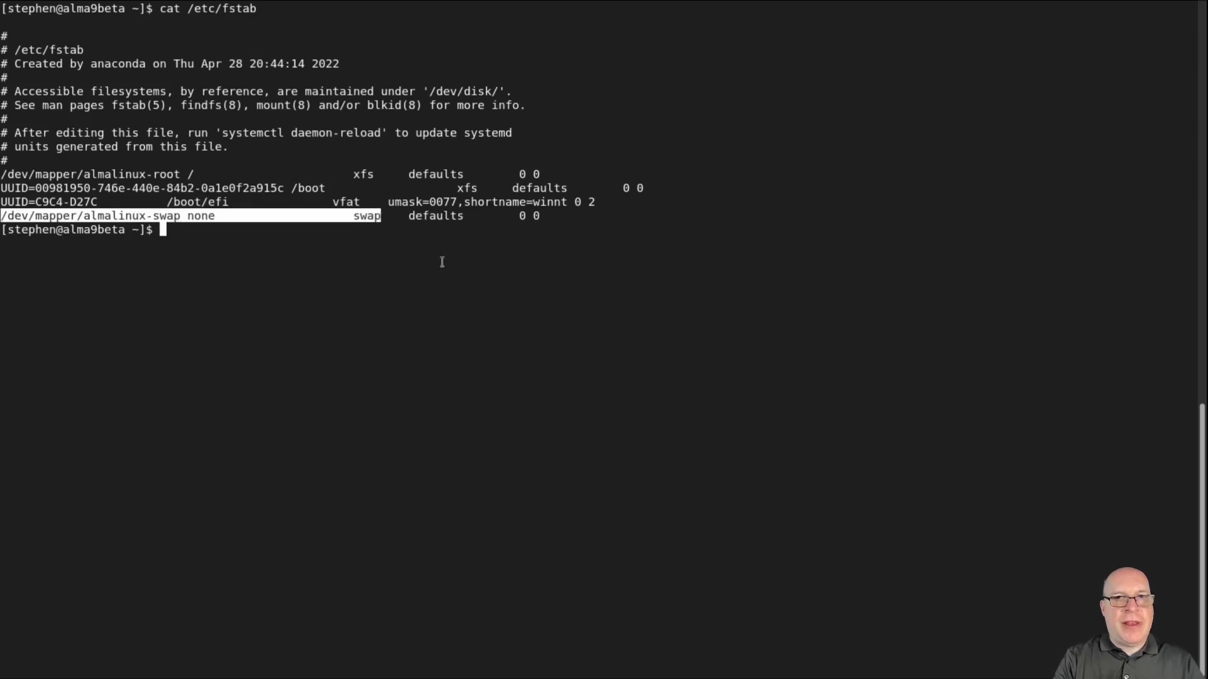
# Step: Clear the text highlight and list the block devices and their mount points with lsblk
pyautogui.click(504, 291)
pyautogui.write('lsblk')
pyautogui.press('Return')
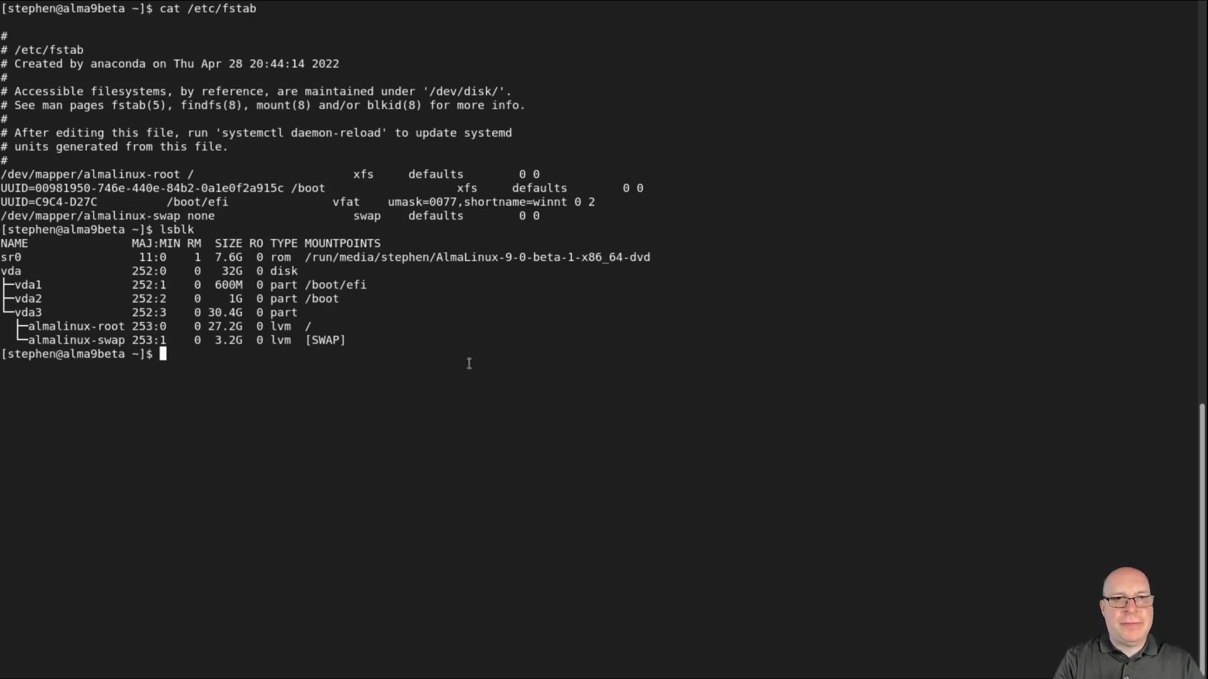
# Step: Clear the terminal and list the enabled package repositories with dnf repolist
pyautogui.hotkey('ctrl', 'l')
pyautogui.write('dnf repolist')
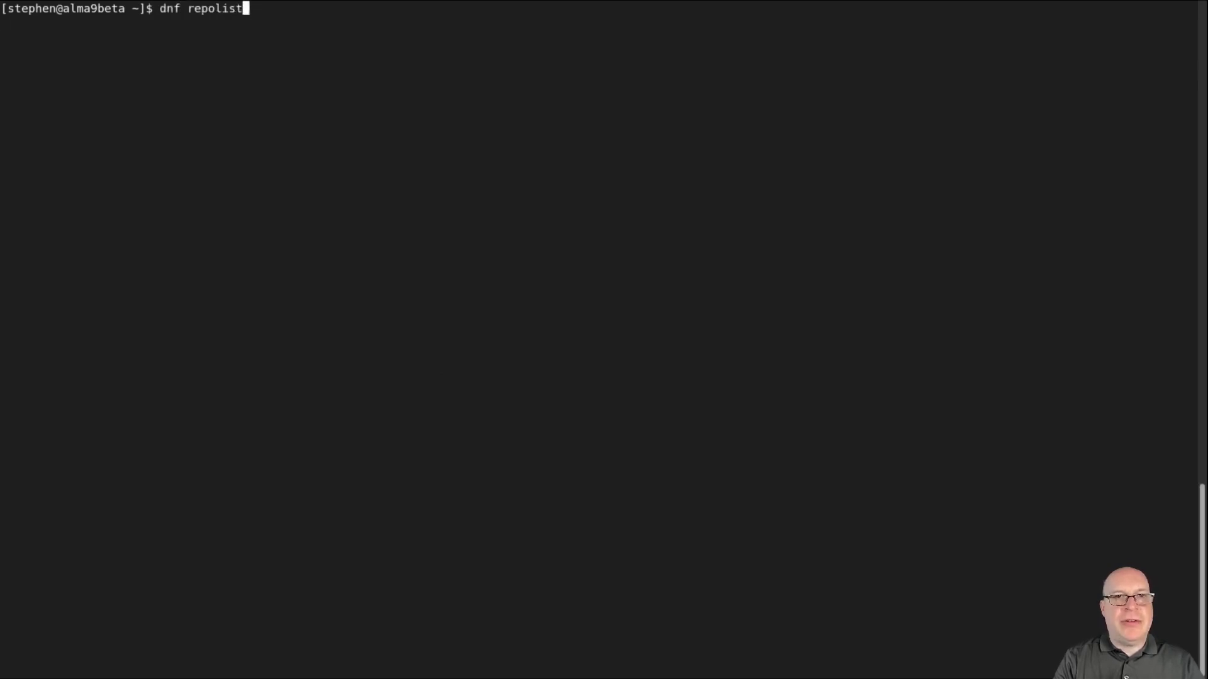
pyautogui.press('Return')
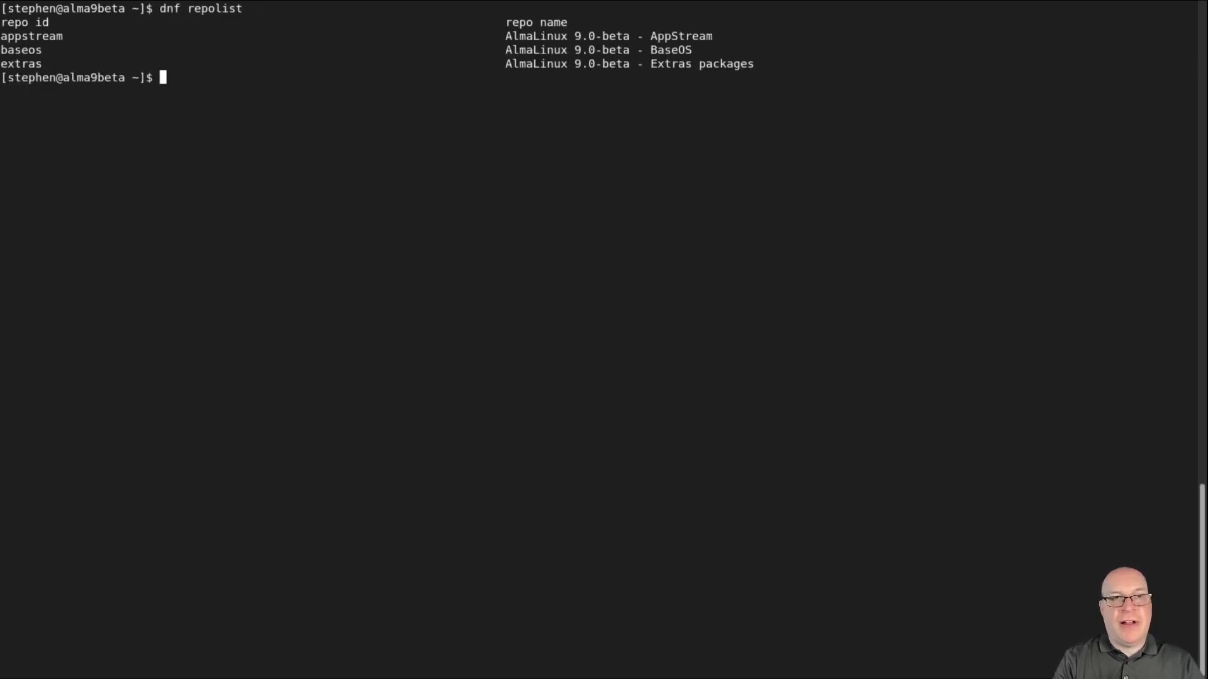
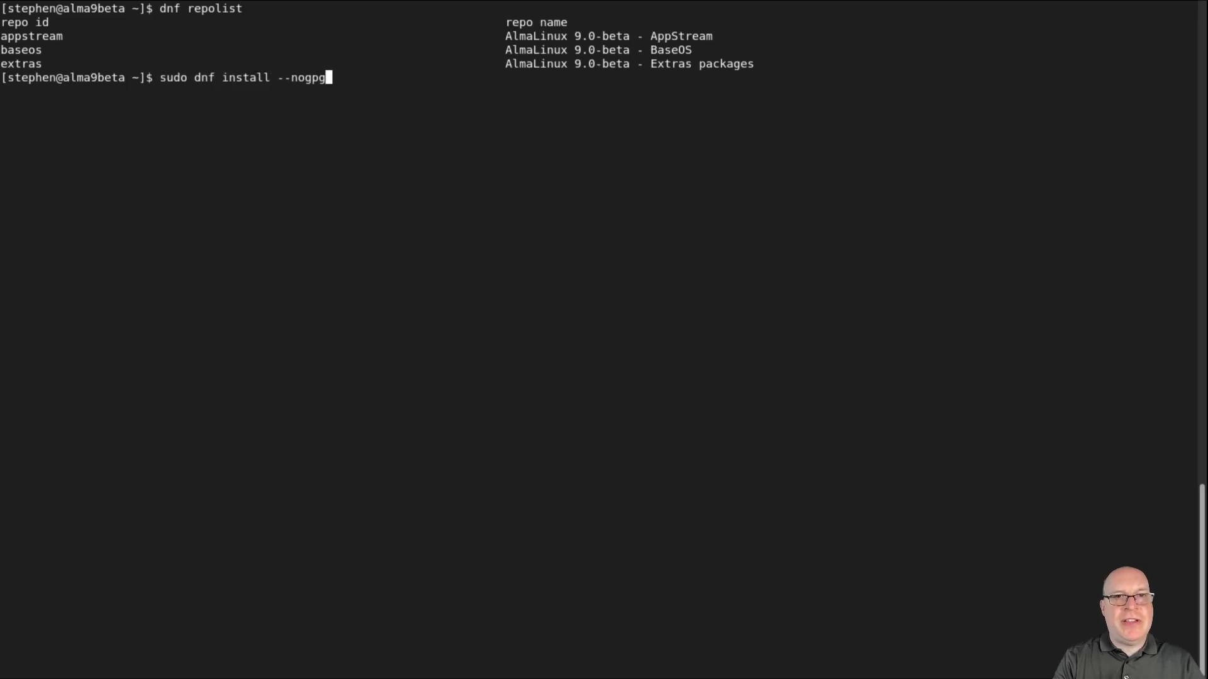
pyautogui.write('tps')
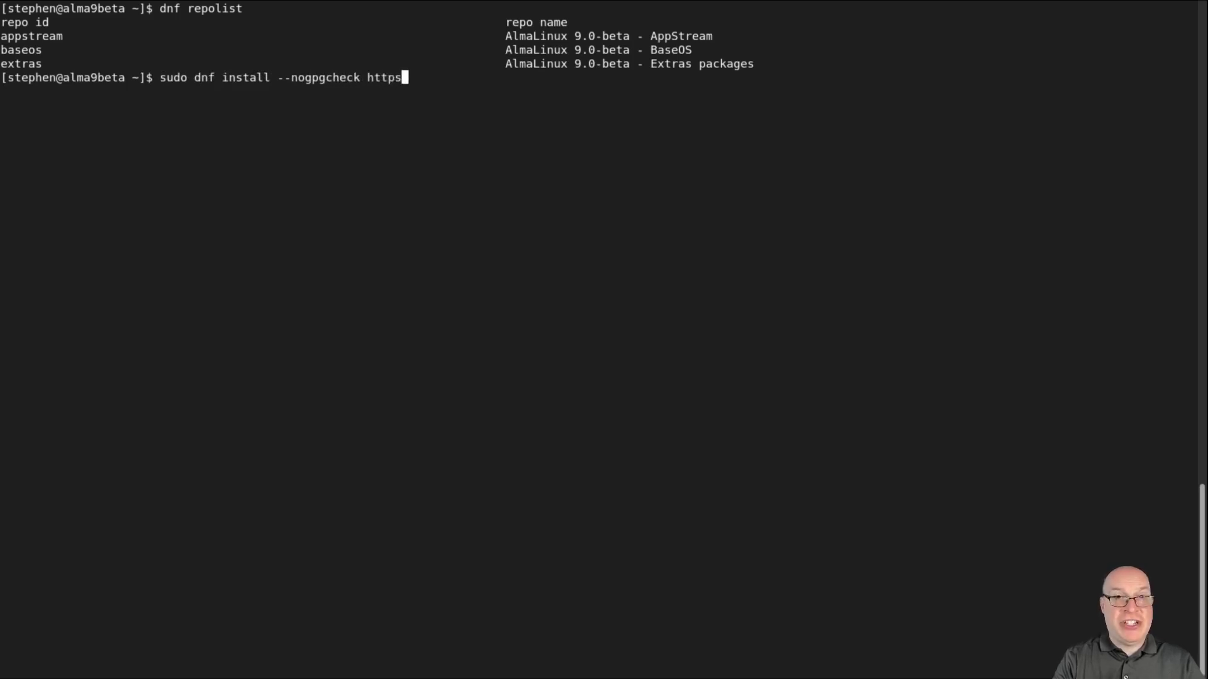
pyautogui.write('://dl.fedoraproject.org/pub/ep')
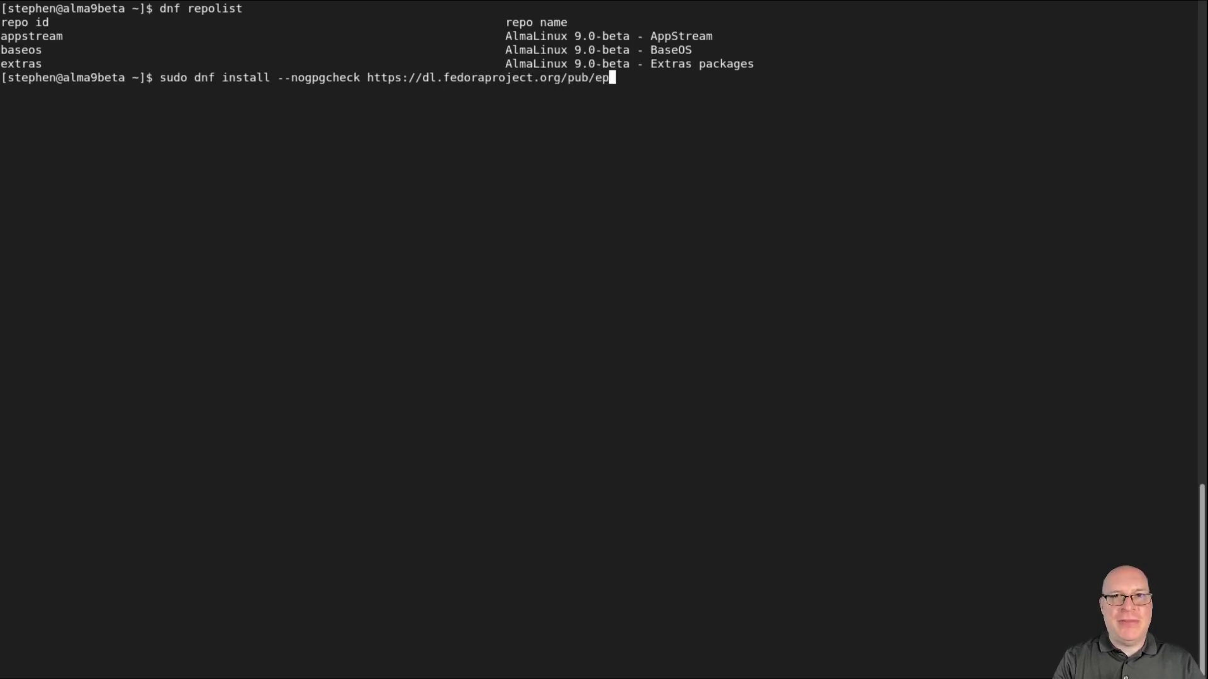
pyautogui.write('el/epel-release-latest-9.noarch.rpm')
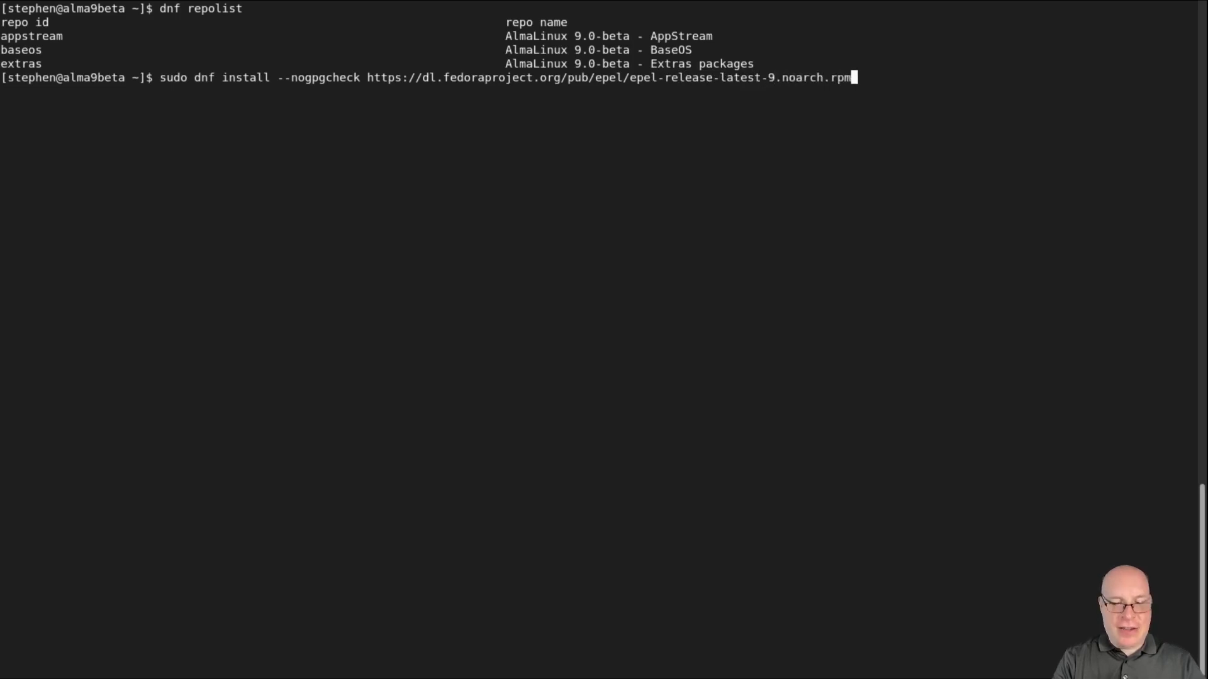
pyautogui.press('Return')
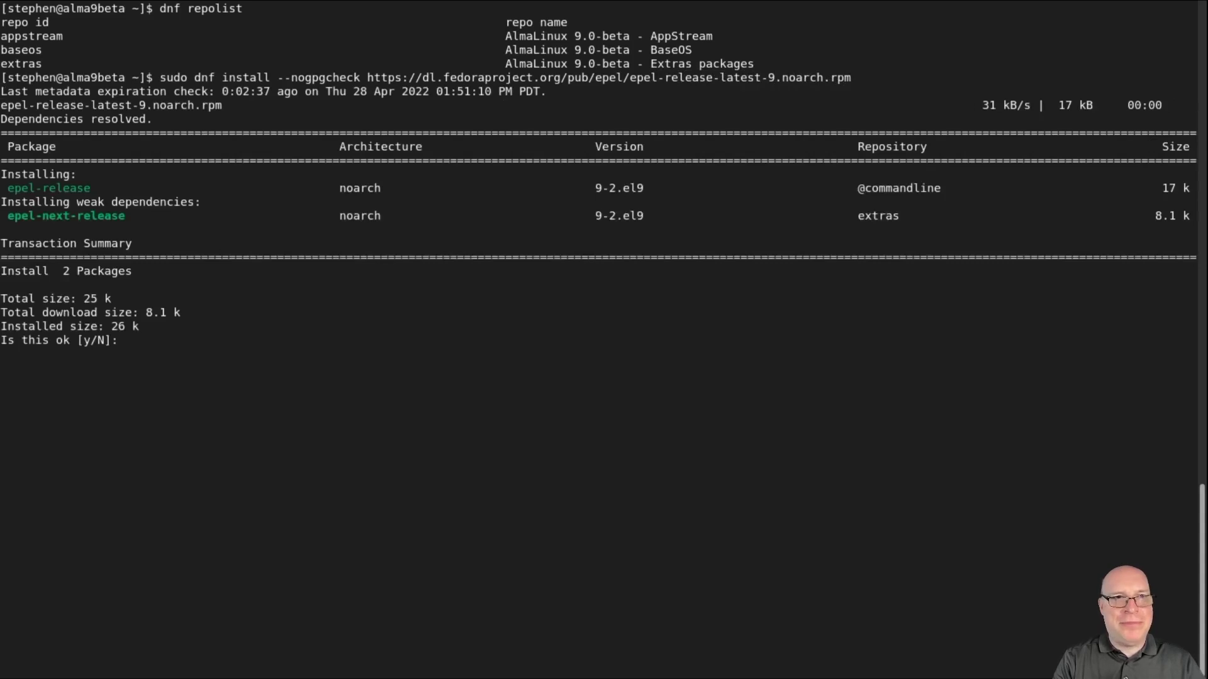
pyautogui.write('y')
pyautogui.press('Return')
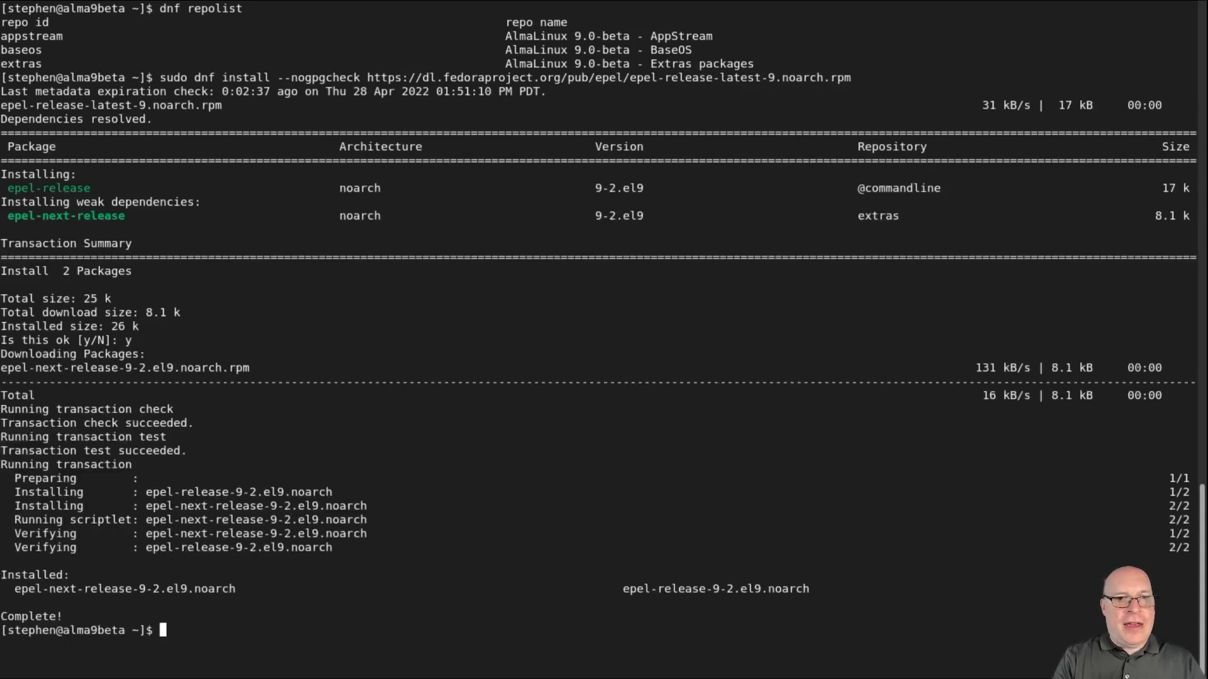
pyautogui.hotkey('ctrl', 'l')
pyautogui.write('sudo dnf install --nogpgcheck ')
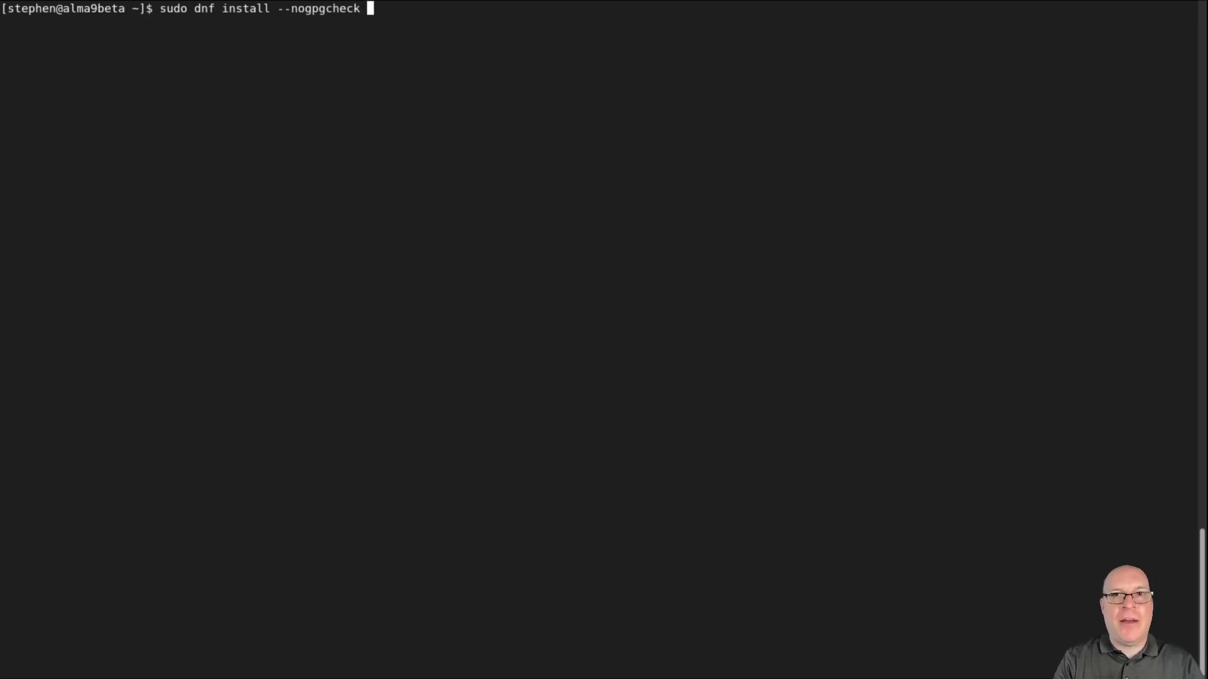
pyautogui.write('https:/')
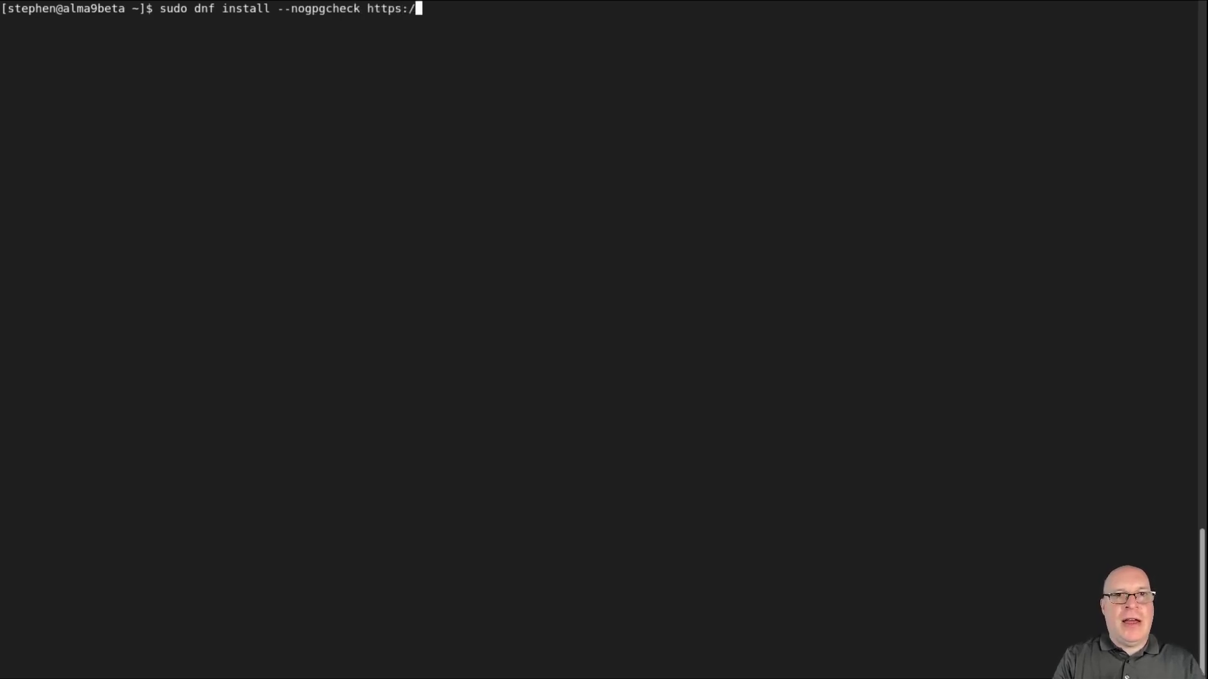
pyautogui.write('/mirrors.rpmfusion.org/free')
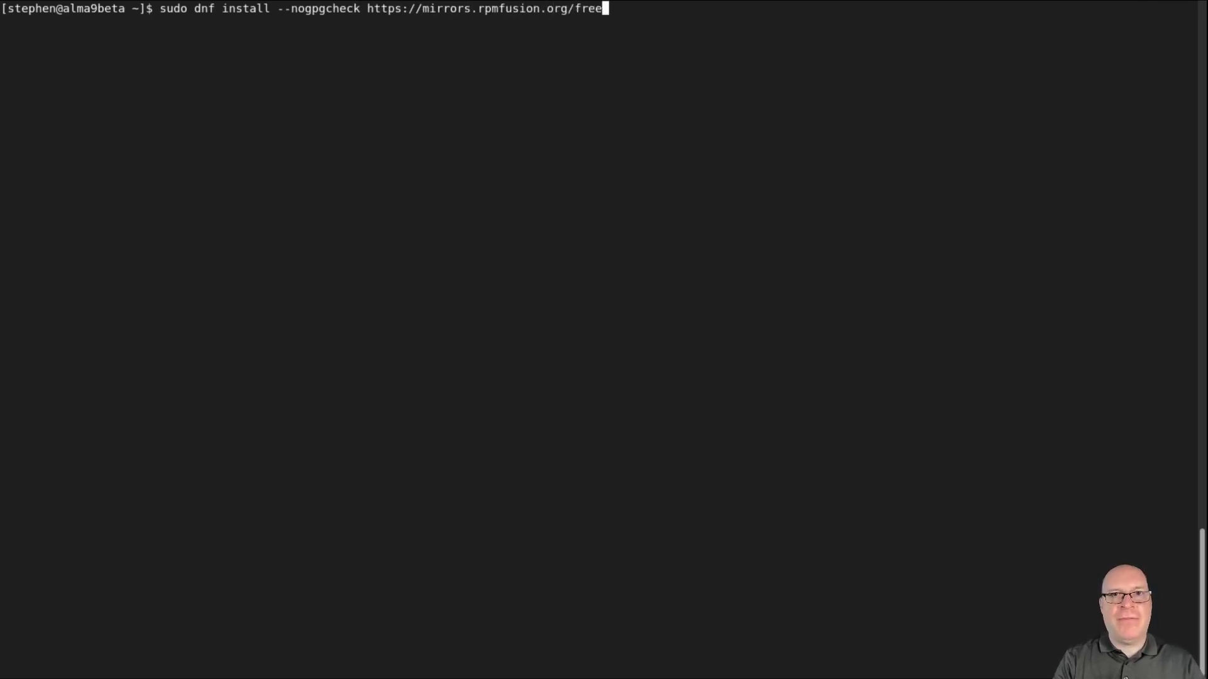
pyautogui.write('/el/rpm')
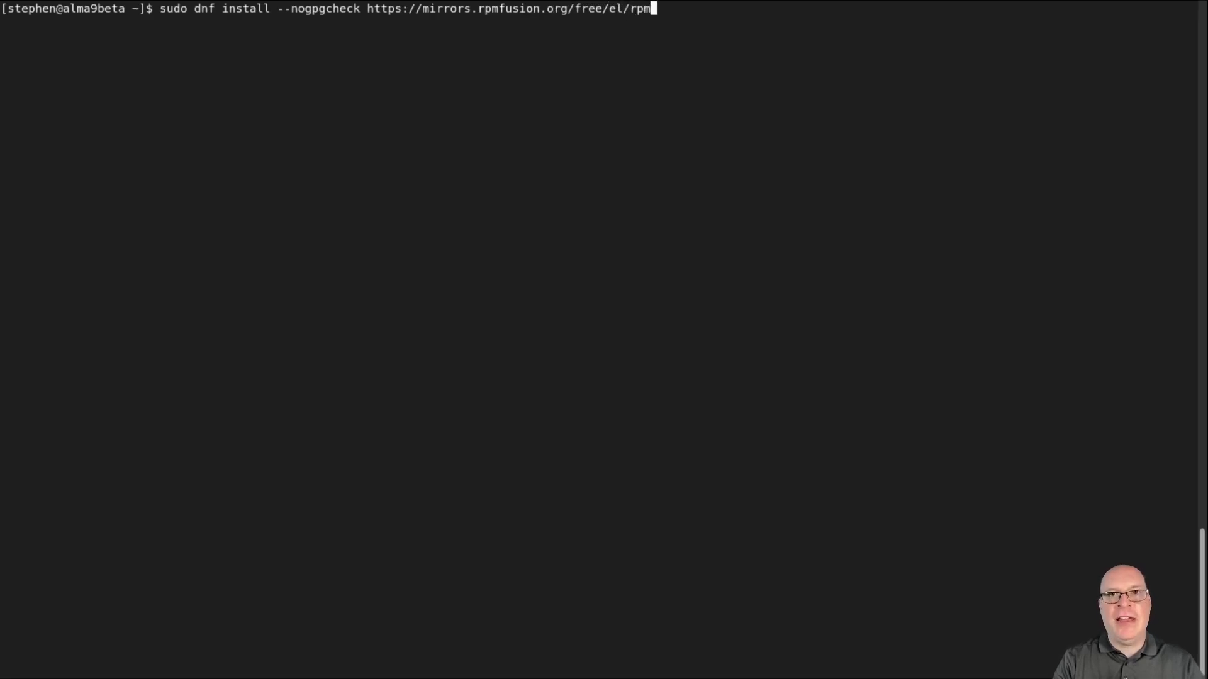
pyautogui.write('fusion-free')
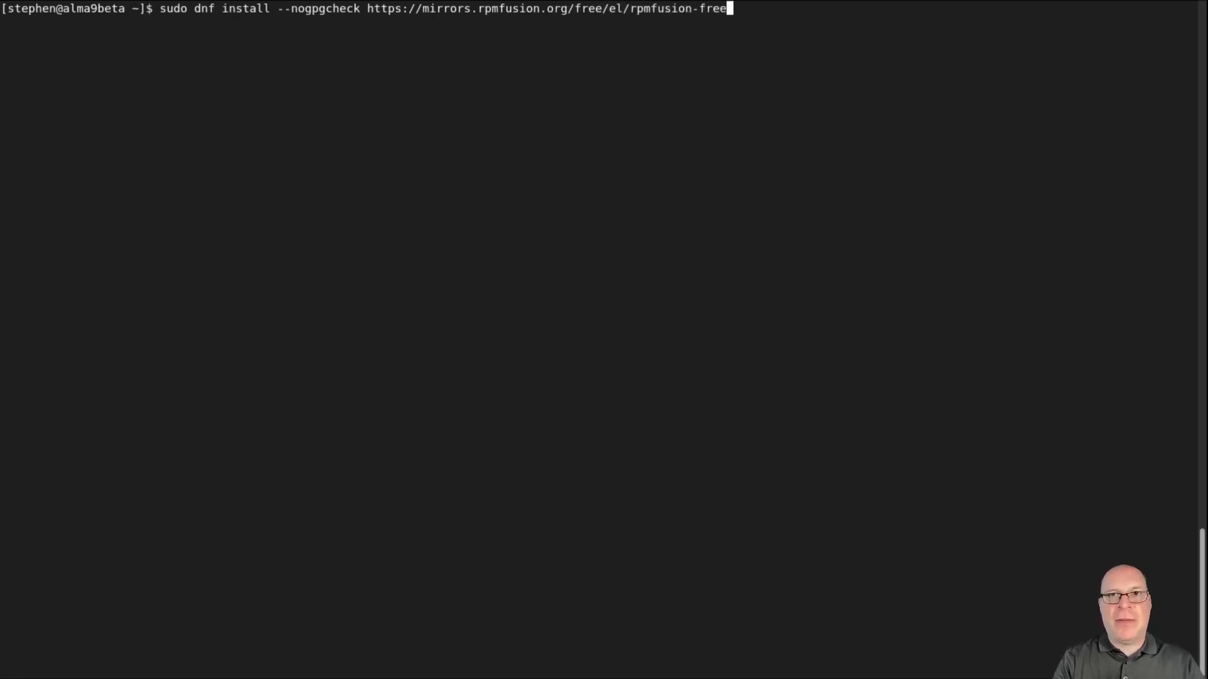
pyautogui.write('-release-9.noarch.rpm ')
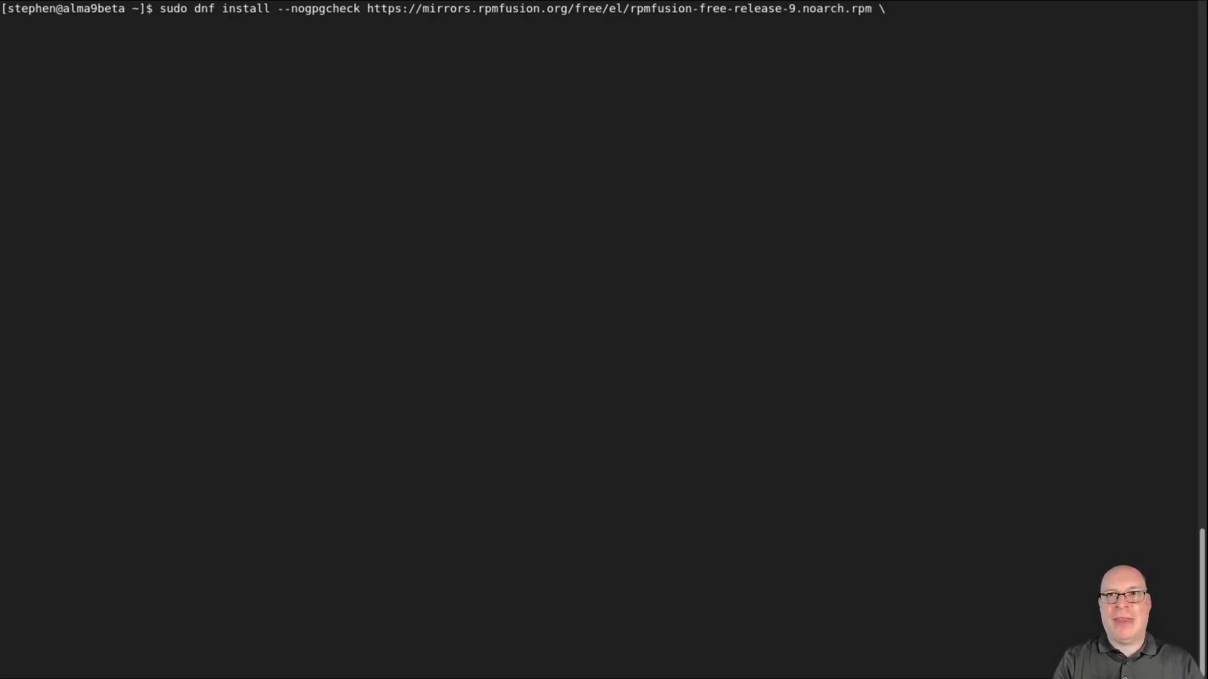
pyautogui.write('\\')
pyautogui.press('Return')
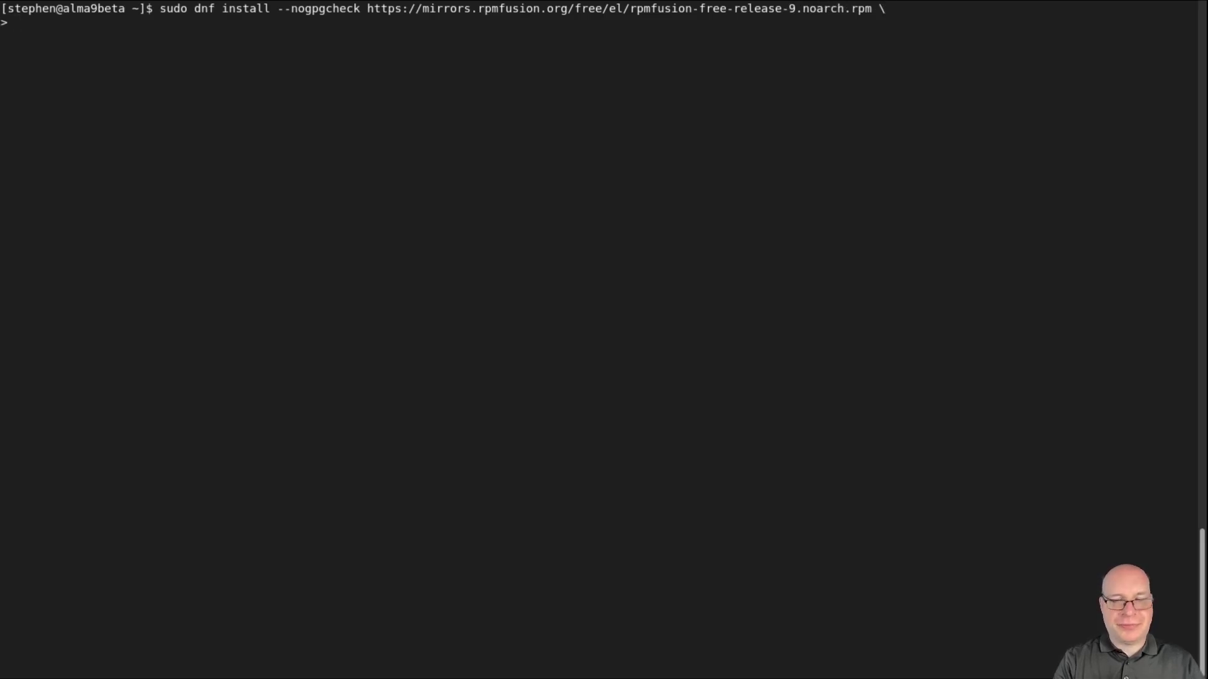
pyautogui.write('https:')
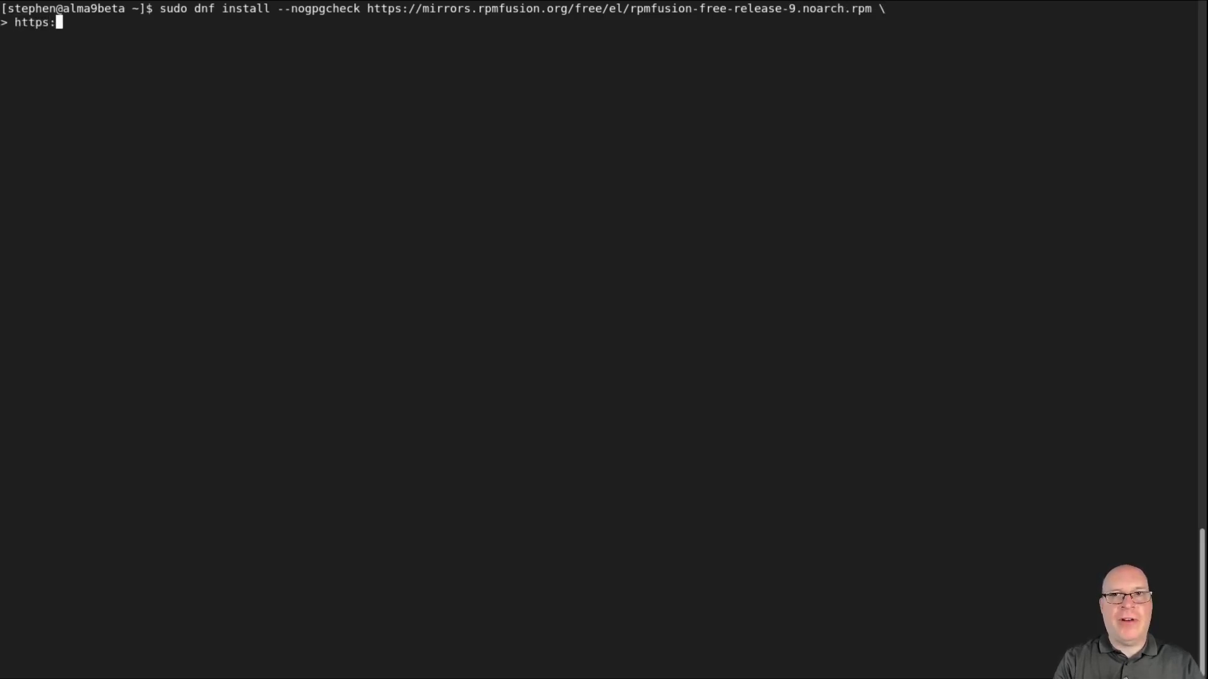
pyautogui.write('//mirror')
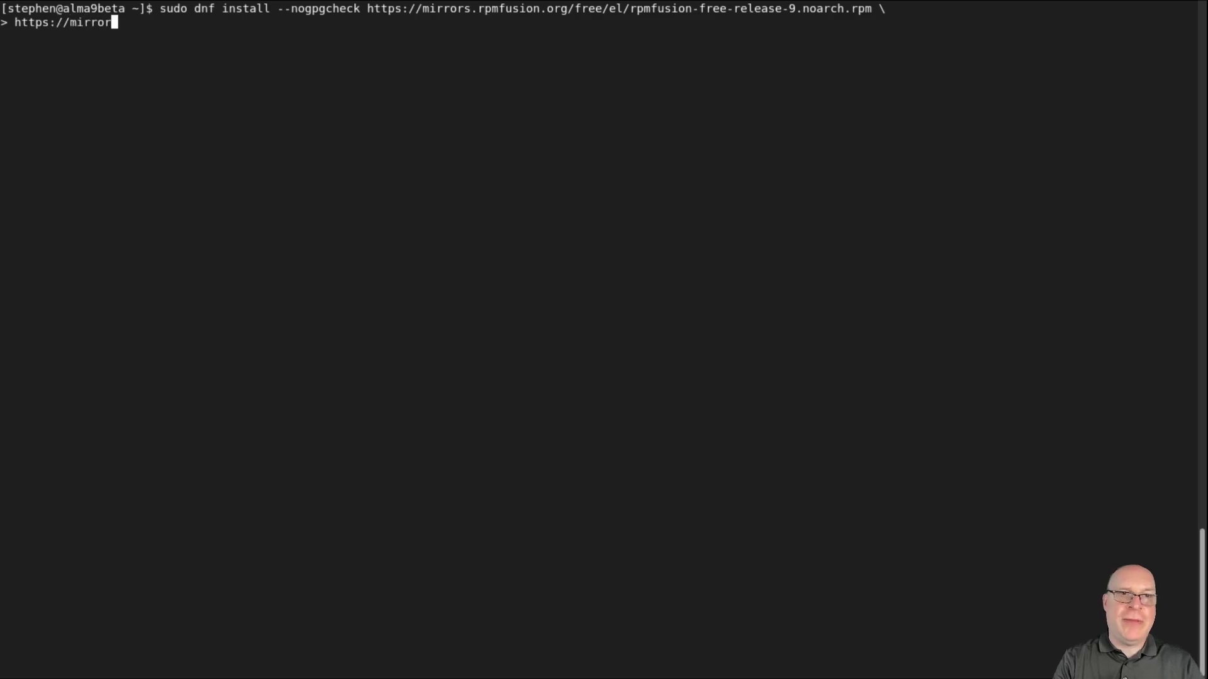
pyautogui.write('s.rpm')
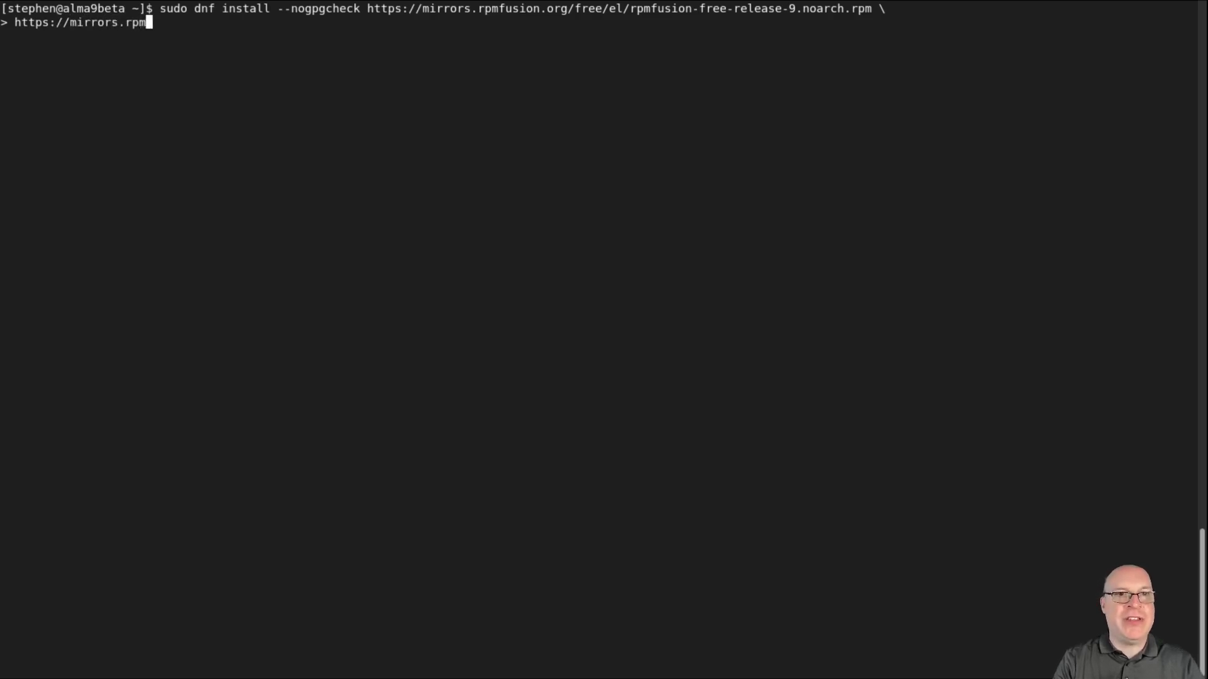
pyautogui.write('fusion.org')
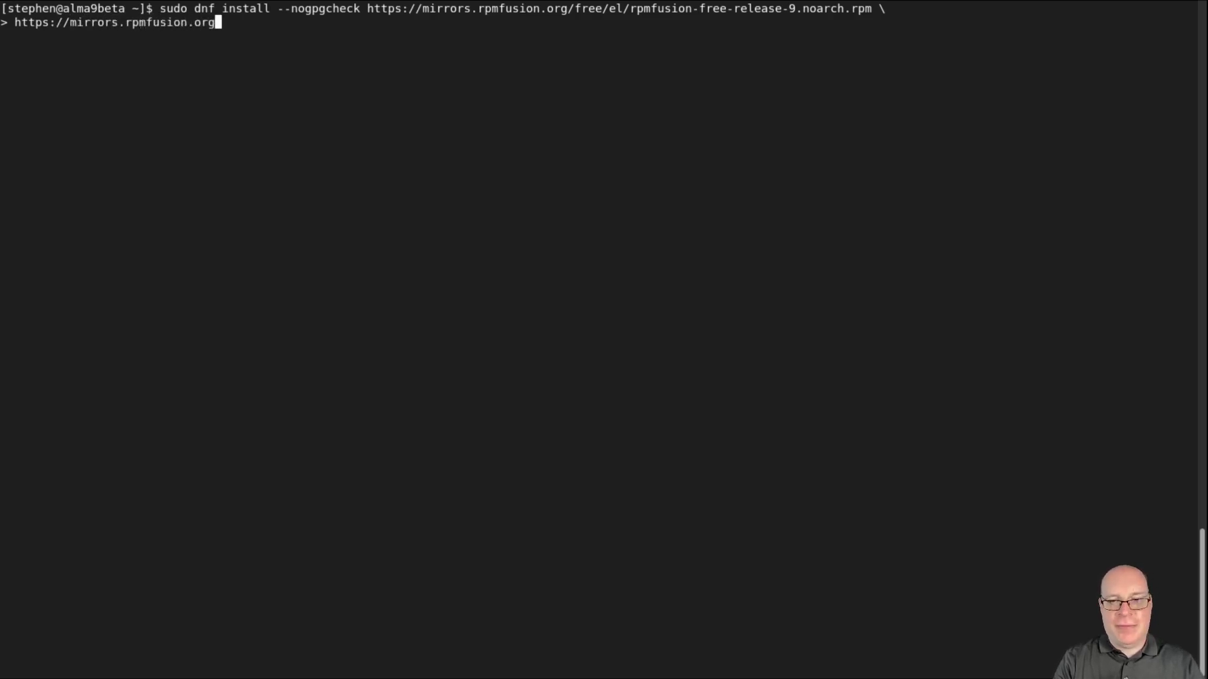
pyautogui.write('/nonfree/')
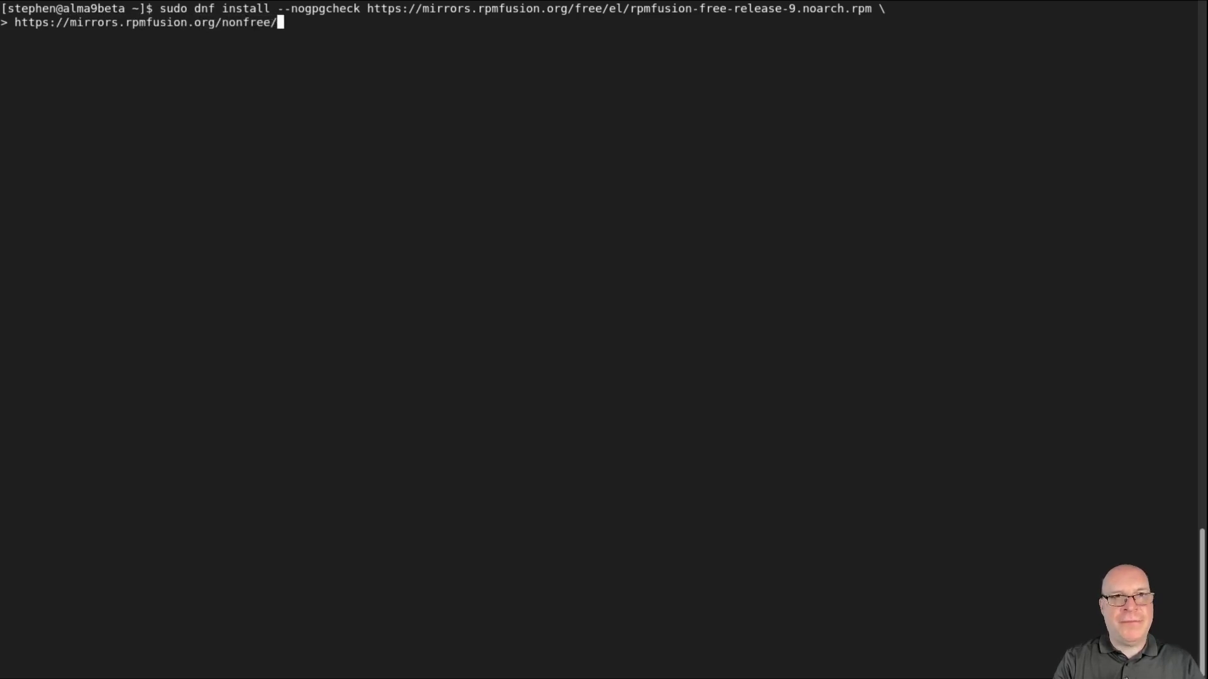
pyautogui.write('el/rpmfu')
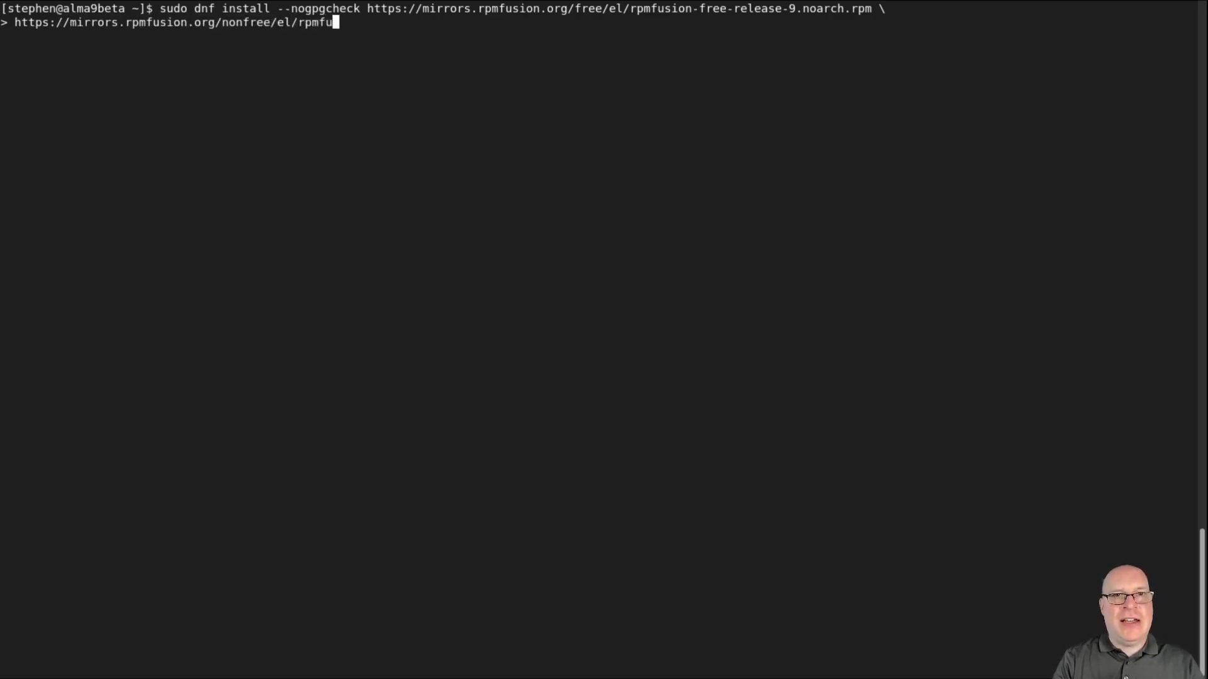
pyautogui.write('sion-nonfree')
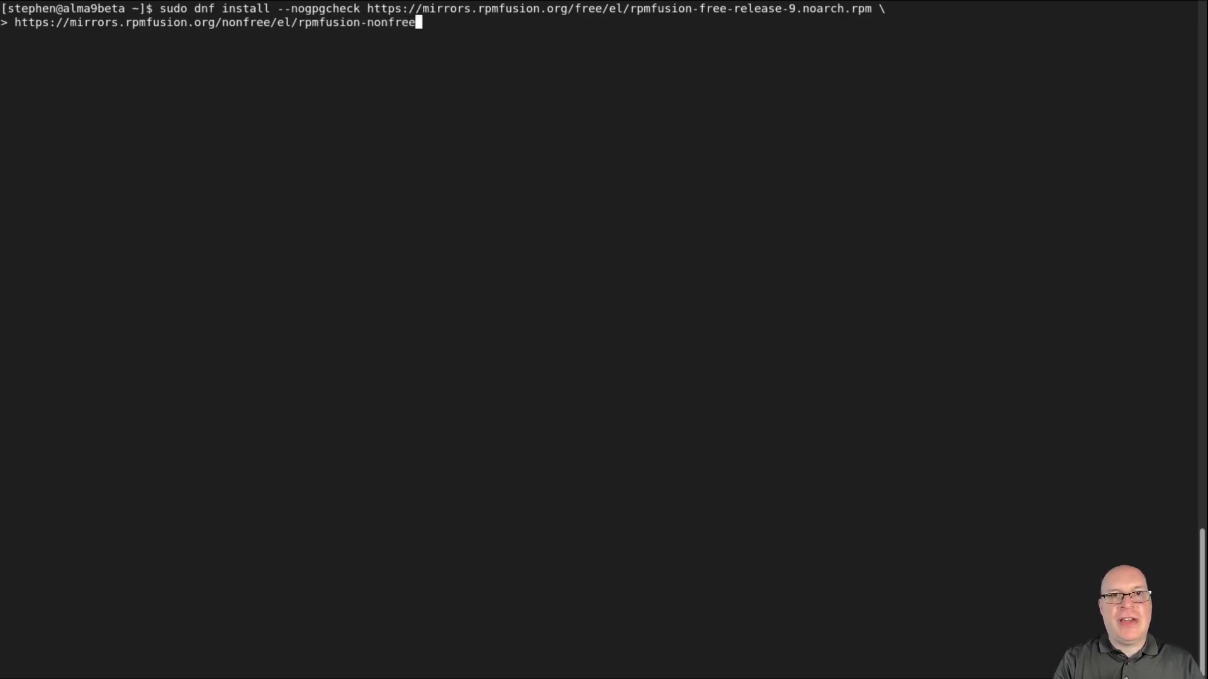
pyautogui.write('-release')
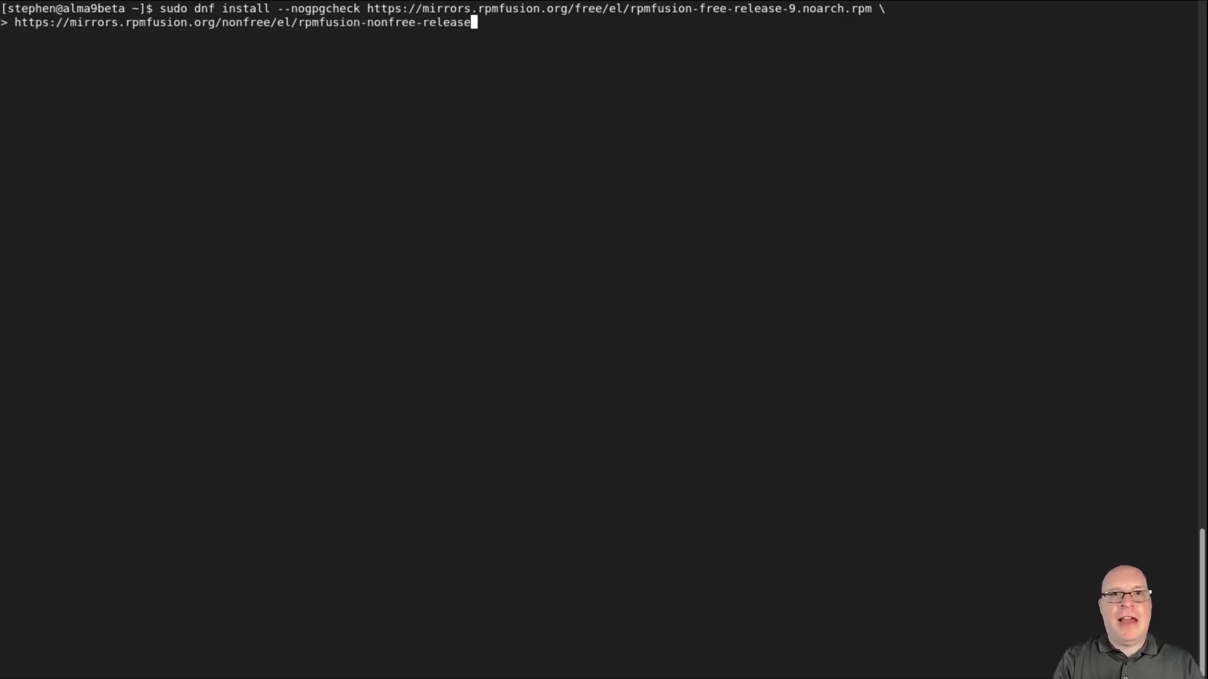
pyautogui.write('-9.noar')
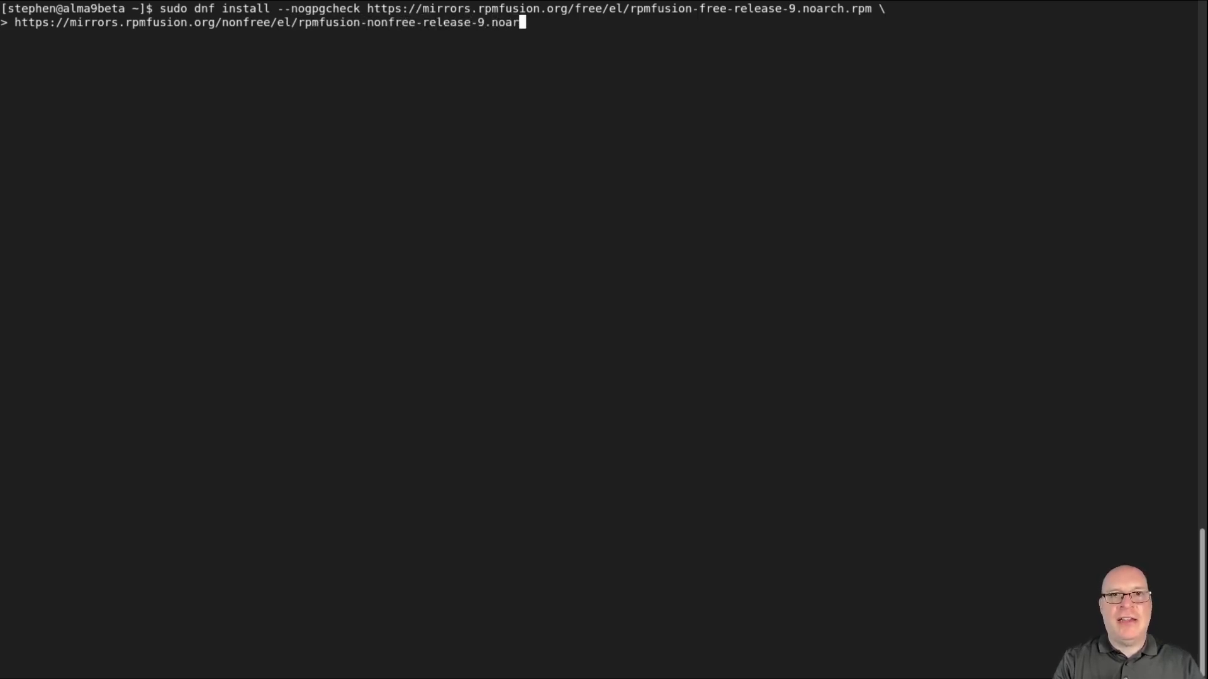
pyautogui.write('ch.rpm')
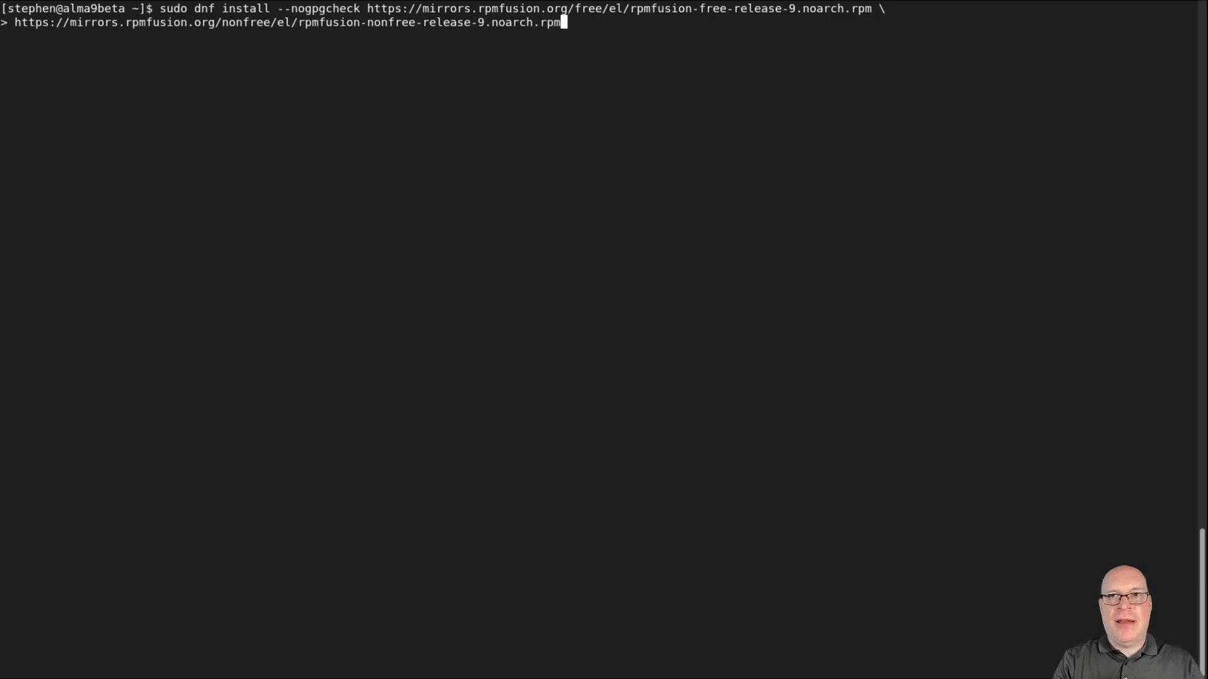
pyautogui.press('Return')
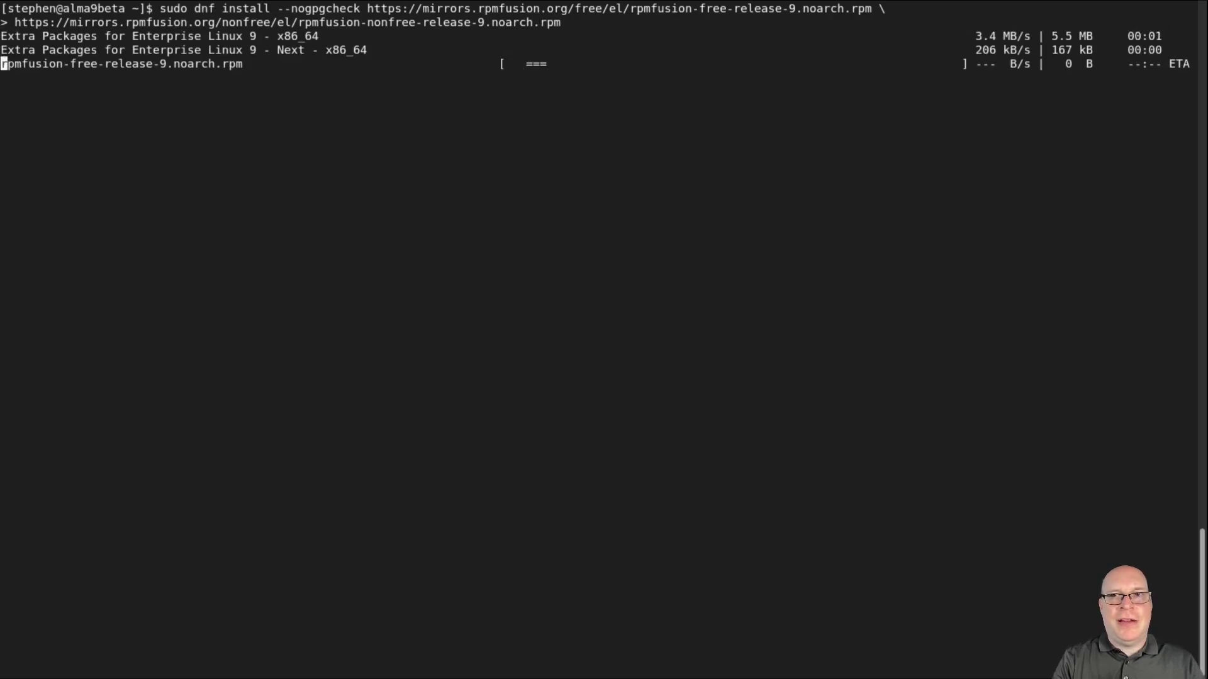
pyautogui.write('y')
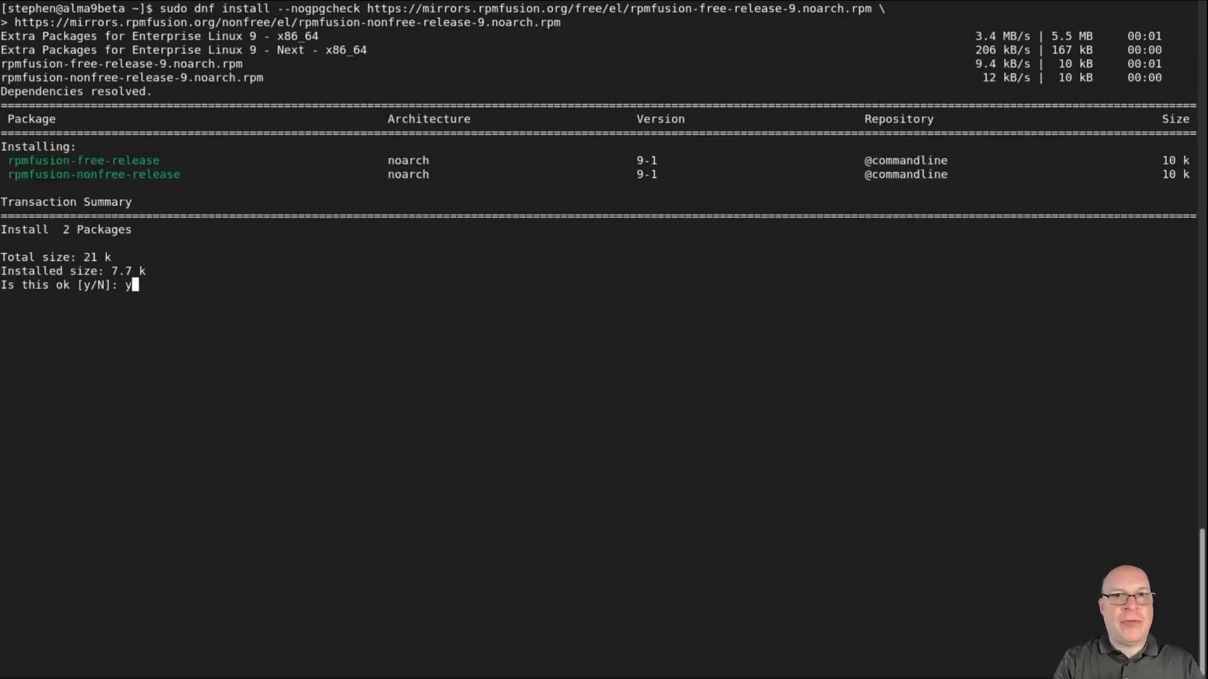
pyautogui.press('Return')
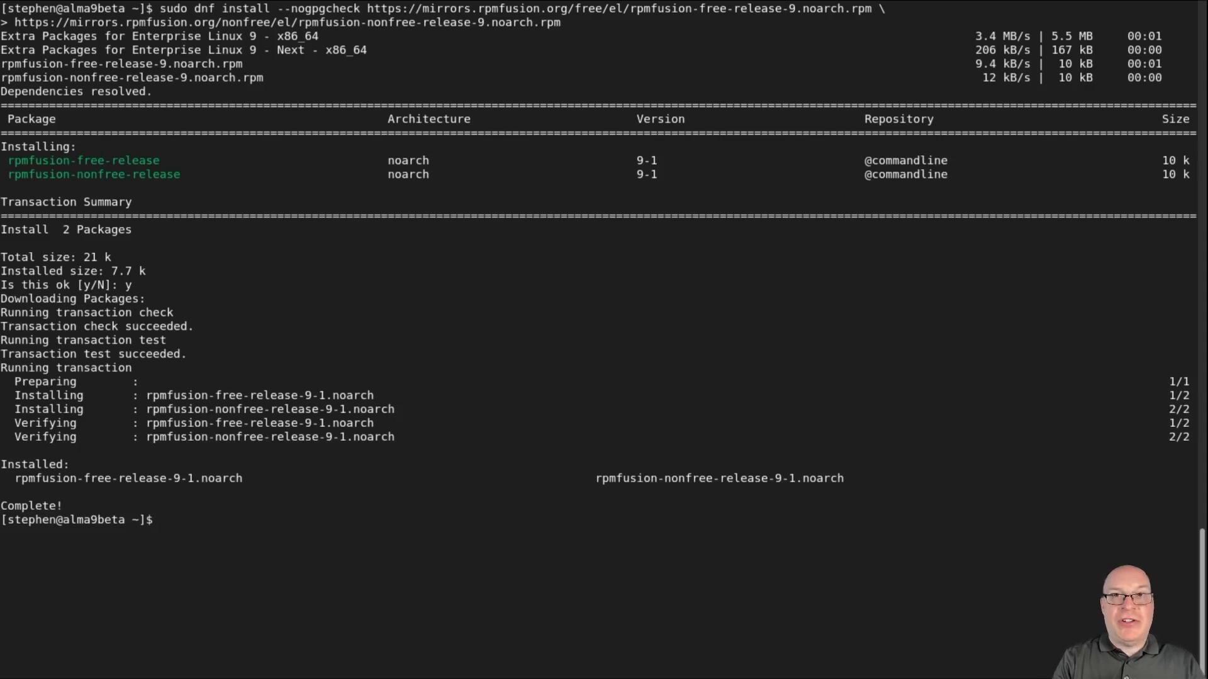
pyautogui.hotkey('ctrl', 'l')
pyautogui.write('elr')
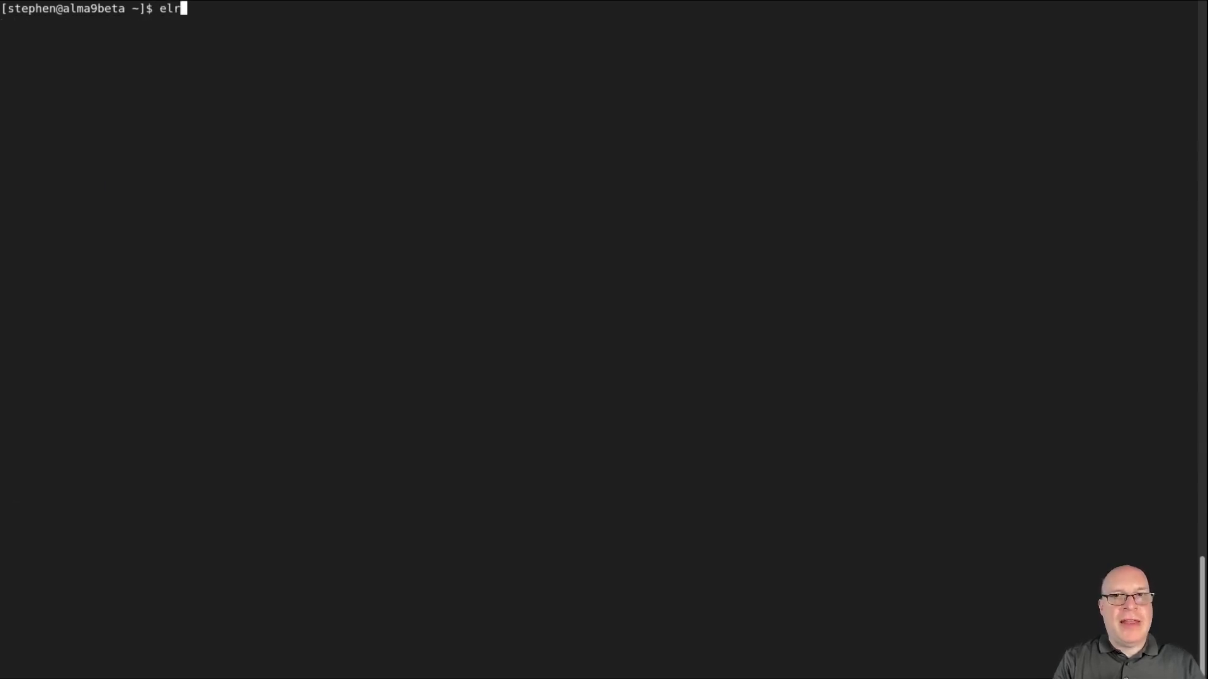
pyautogui.write('epo for rec')
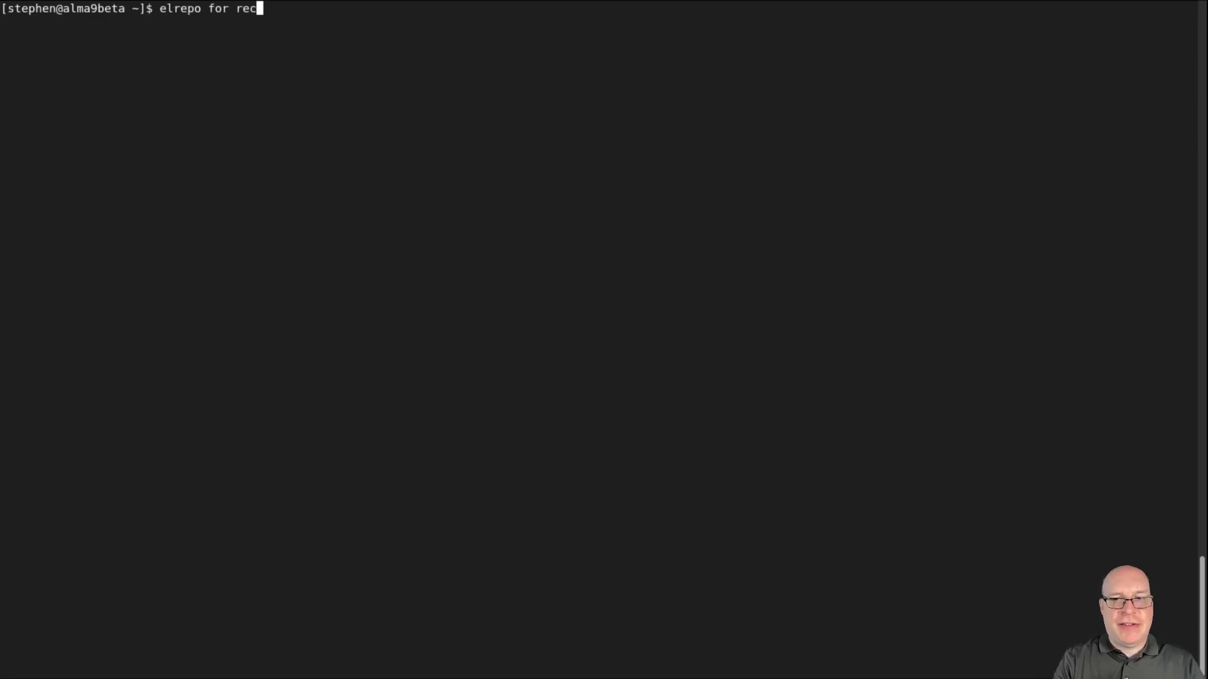
pyautogui.write('ent')
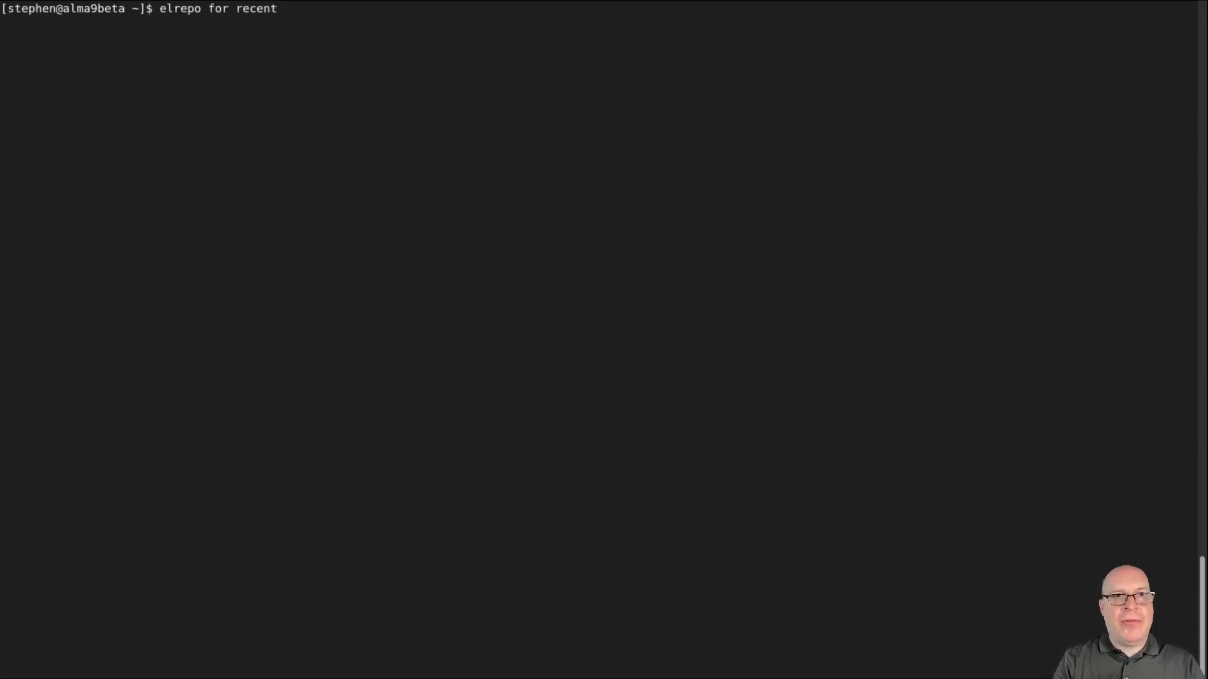
pyautogui.write(' mainline kerne')
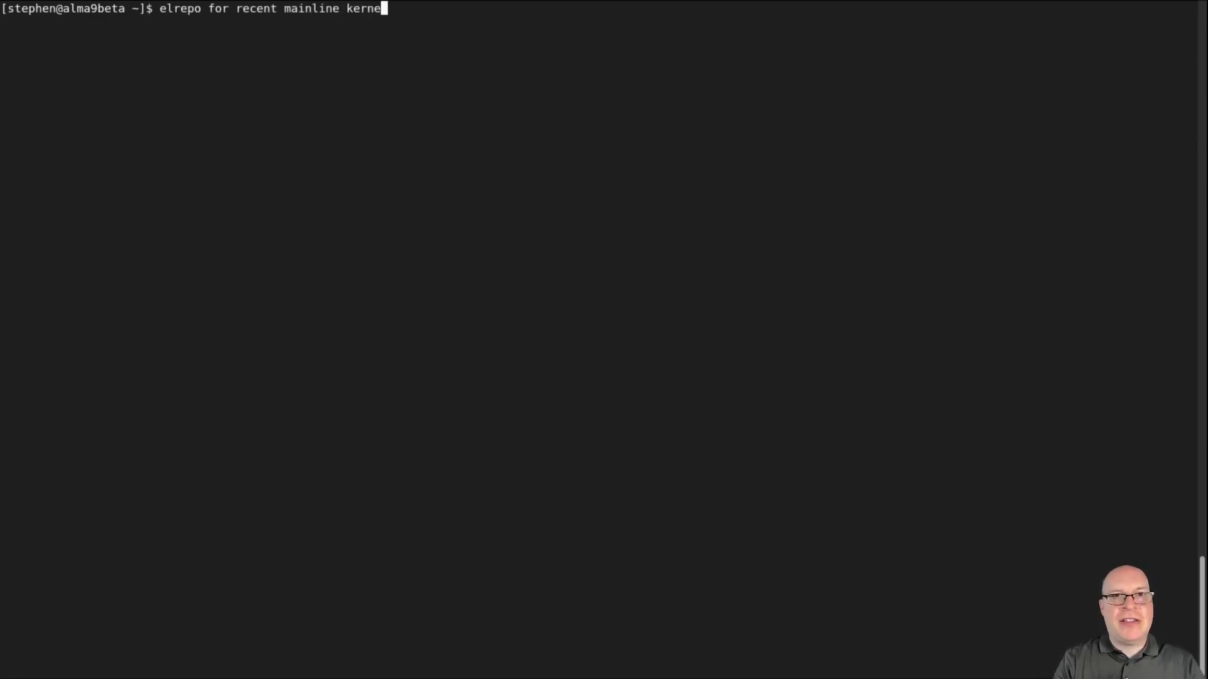
pyautogui.write('ls and devel ')
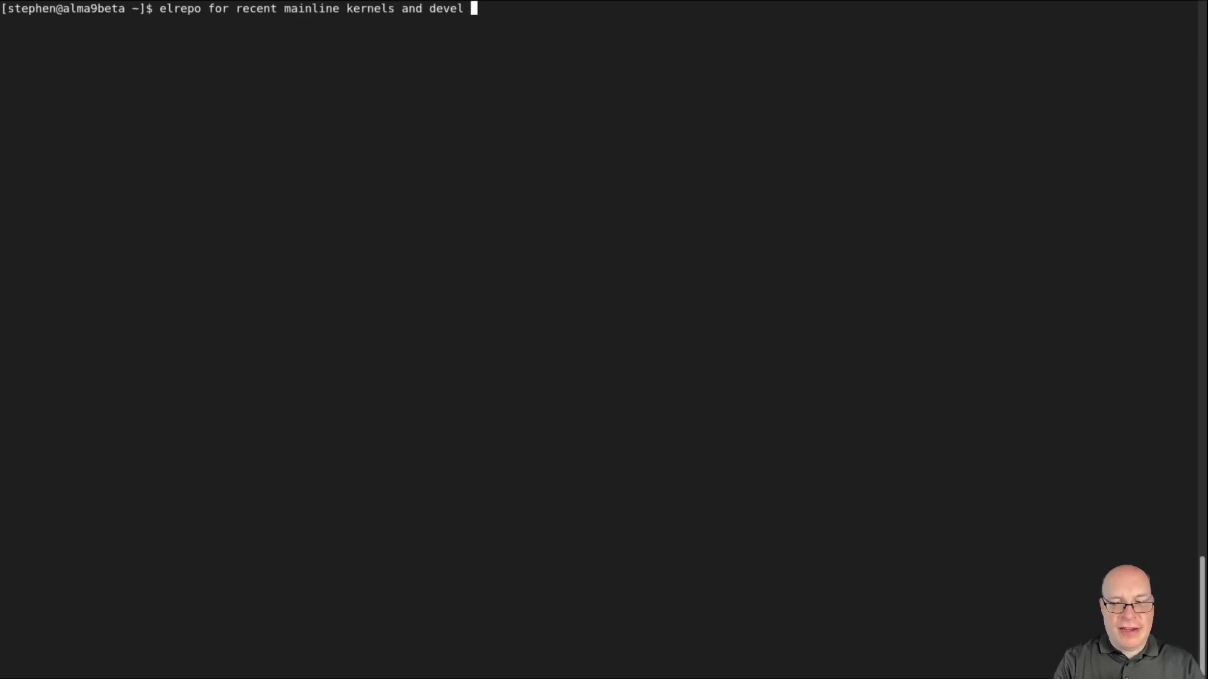
pyautogui.write('toolsets etc not yet available')
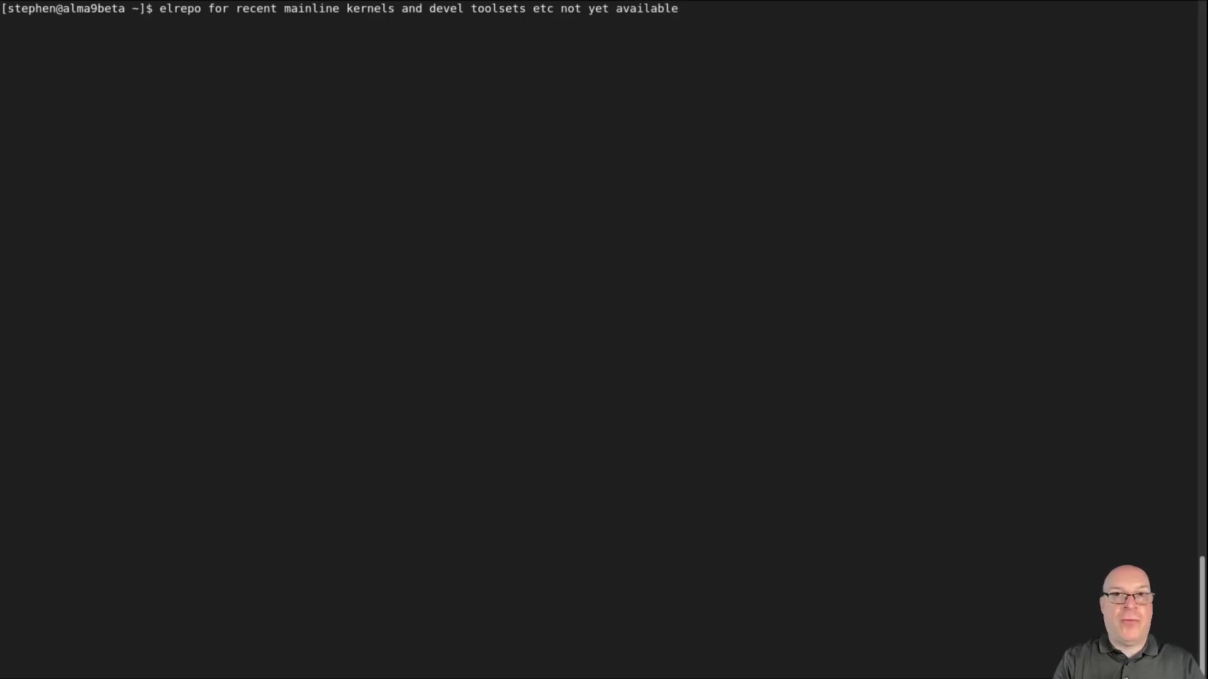
pyautogui.press('BackSpace')
pyautogui.press('BackSpace')
pyautogui.press('BackSpace')
pyautogui.press('BackSpace')
pyautogui.press('BackSpace')
pyautogui.press('BackSpace')
pyautogui.press('BackSpace')
pyautogui.press('BackSpace')
pyautogui.press('BackSpace')
pyautogui.press('BackSpace')
pyautogui.press('BackSpace')
pyautogui.press('BackSpace')
pyautogui.press('BackSpace')
pyautogui.press('BackSpace')
pyautogui.press('BackSpace')
pyautogui.press('BackSpace')
pyautogui.press('BackSpace')
pyautogui.press('BackSpace')
pyautogui.press('BackSpace')
pyautogui.press('BackSpace')
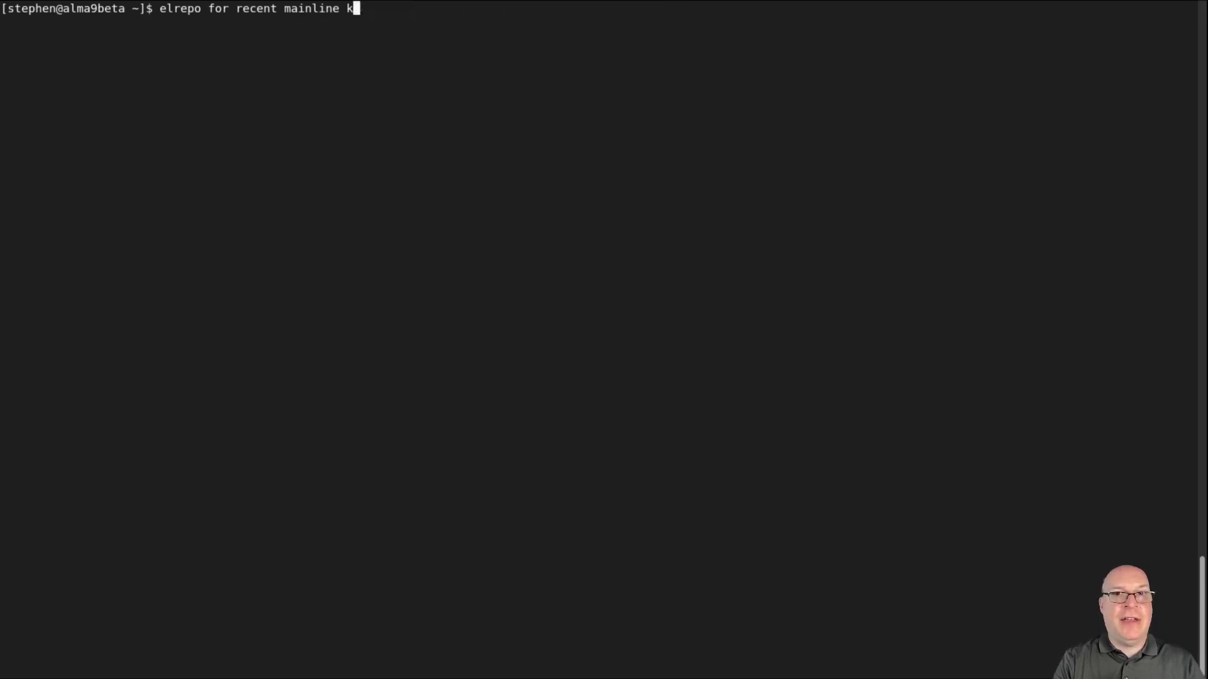
pyautogui.press('BackSpace')
pyautogui.press('BackSpace')
pyautogui.press('BackSpace')
pyautogui.press('BackSpace')
# Step: List the enabled package repositories again with dnf repolist to check the added EPEL and RPM Fusion entries
pyautogui.write('dnf repolist')
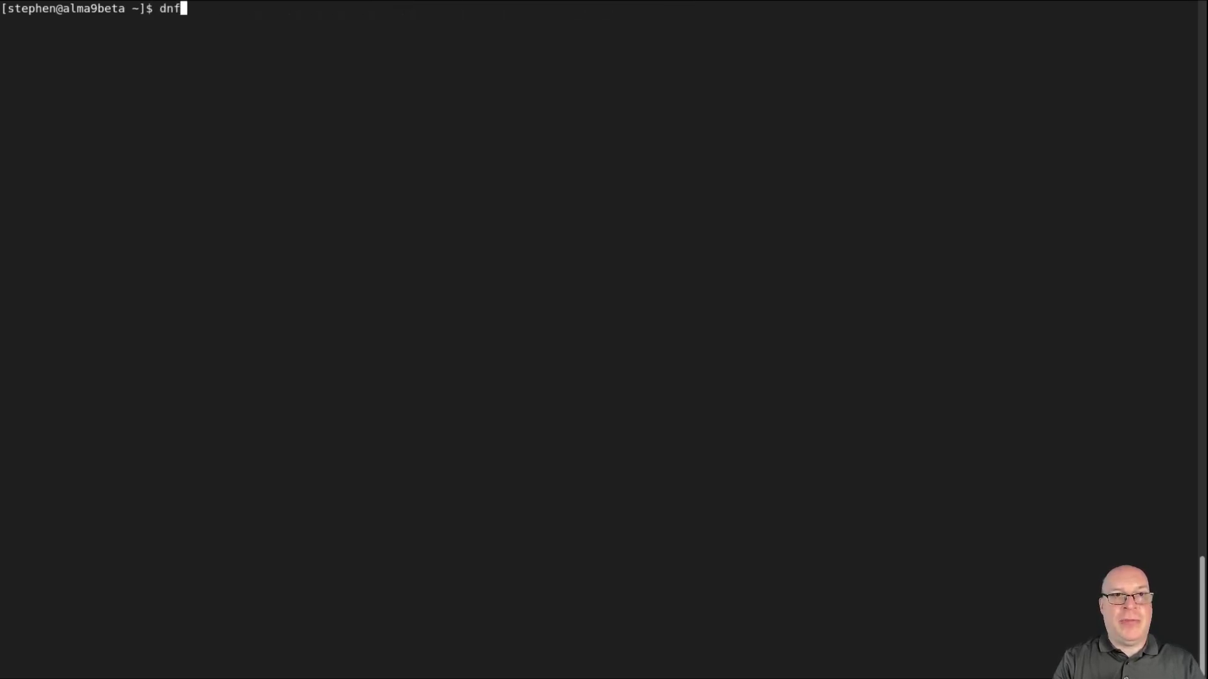
pyautogui.press('Return')
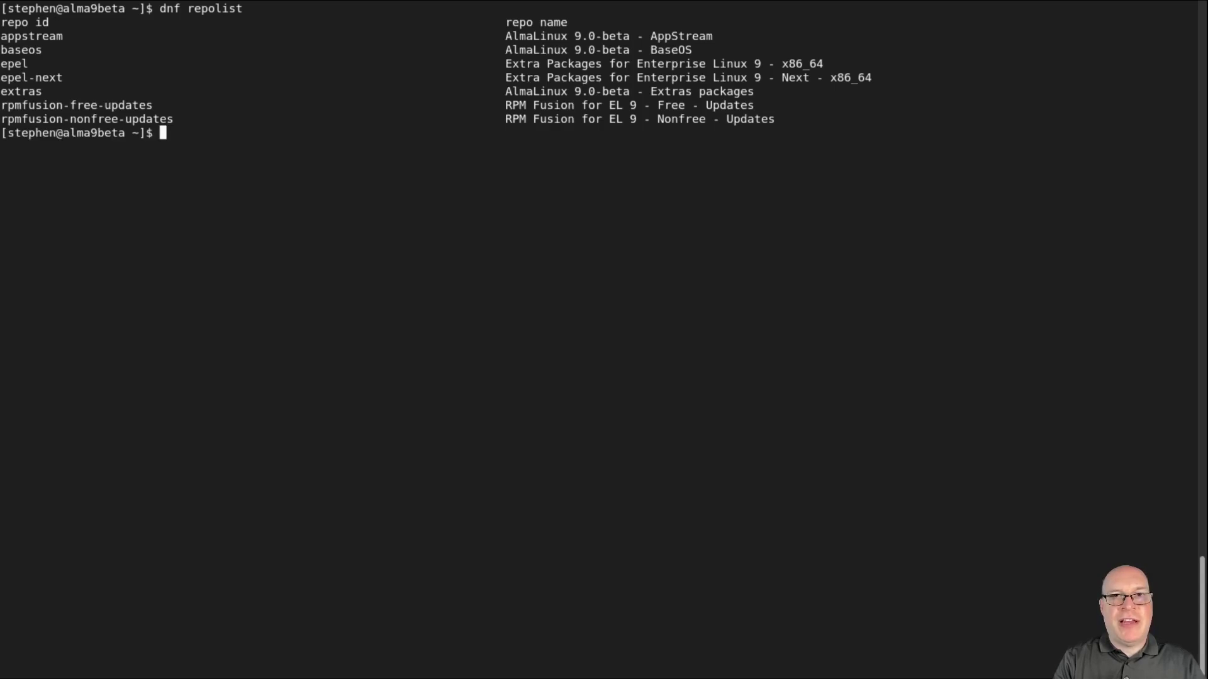
# Step: On a cleared terminal, install alacarte, gnome-tweaks and neofetch with sudo dnf install, accepting the transaction
pyautogui.hotkey('ctrl', 'l')
pyautogui.write('sudo')
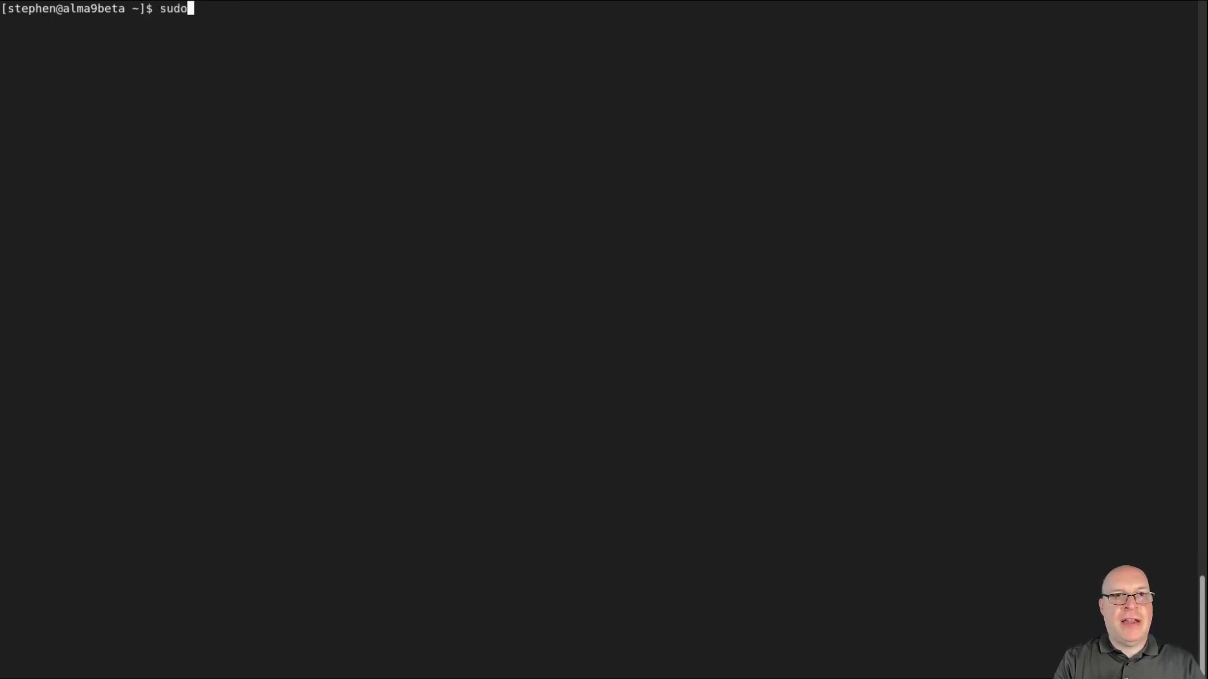
pyautogui.write(' dnf ins')
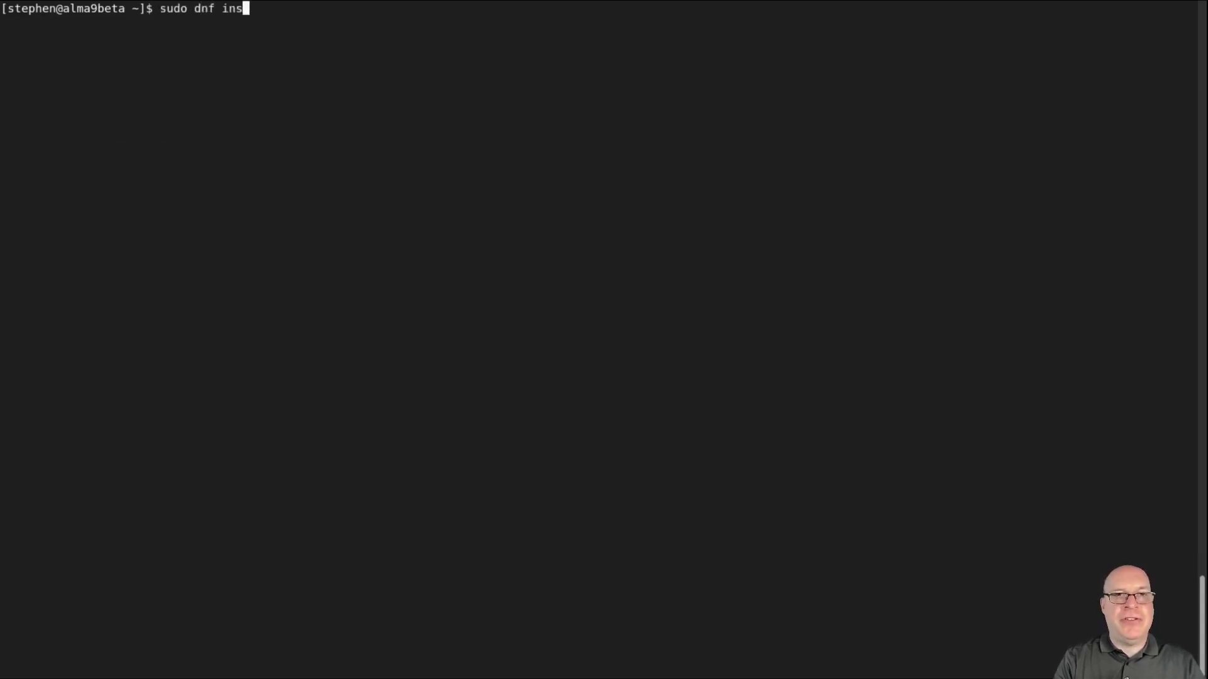
pyautogui.write('tall alacarte')
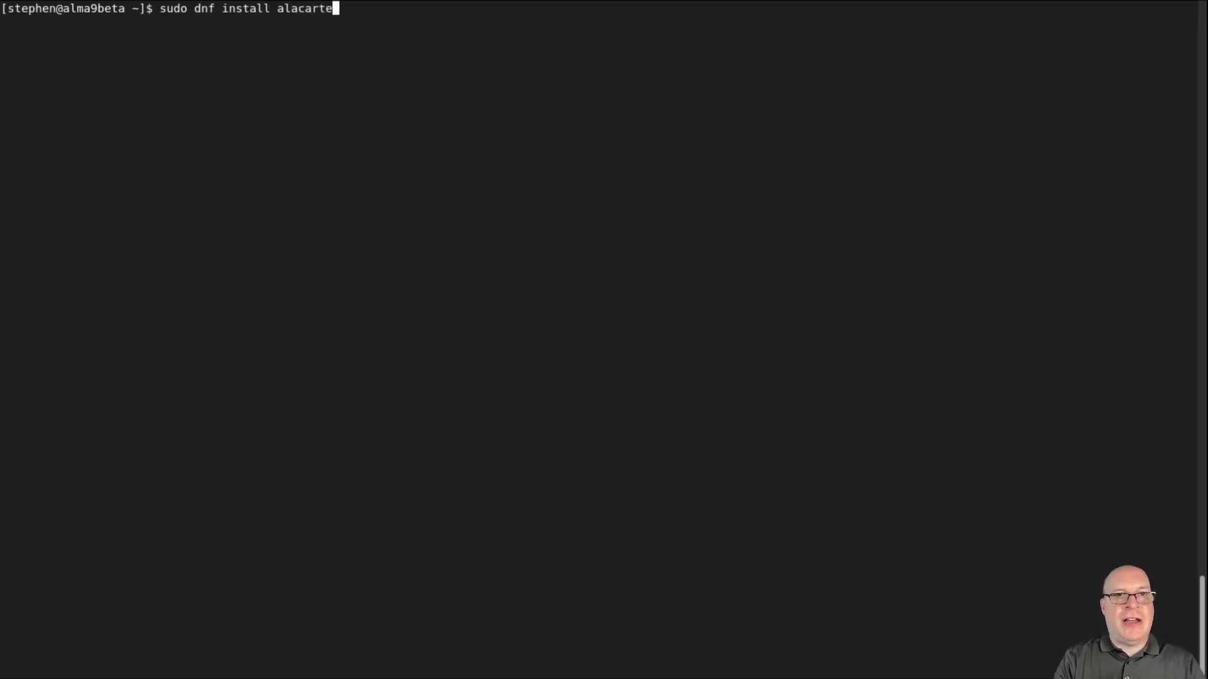
pyautogui.write(' gn')
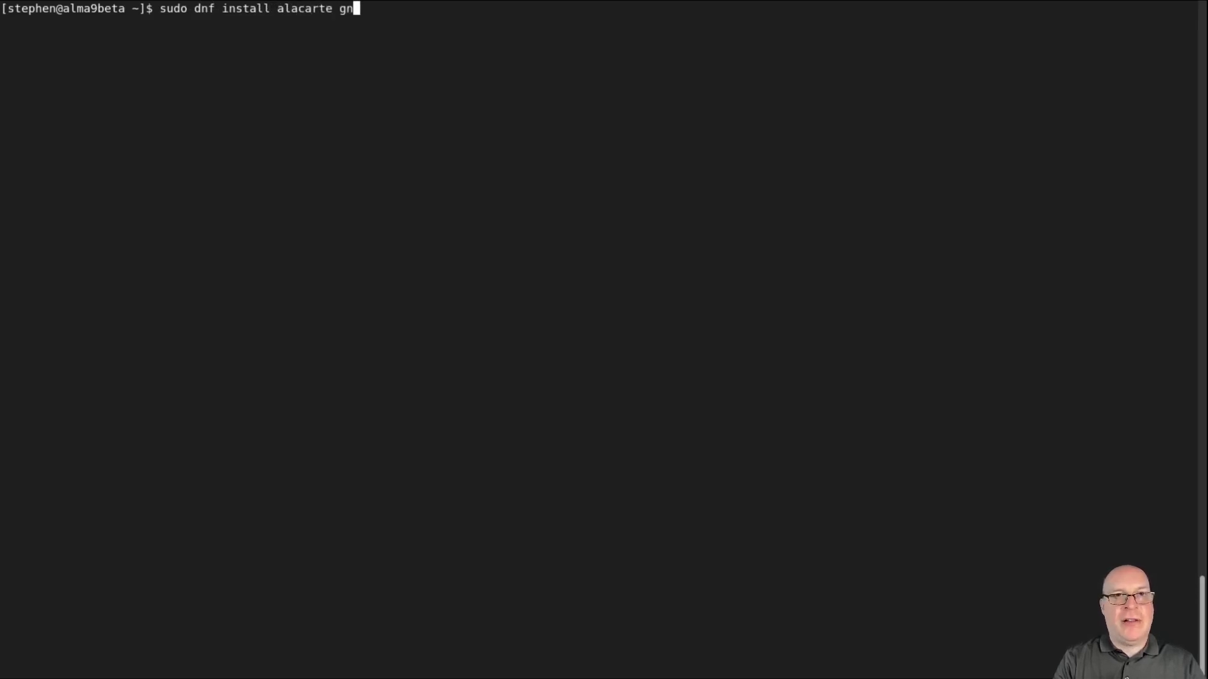
pyautogui.write('ome-twe')
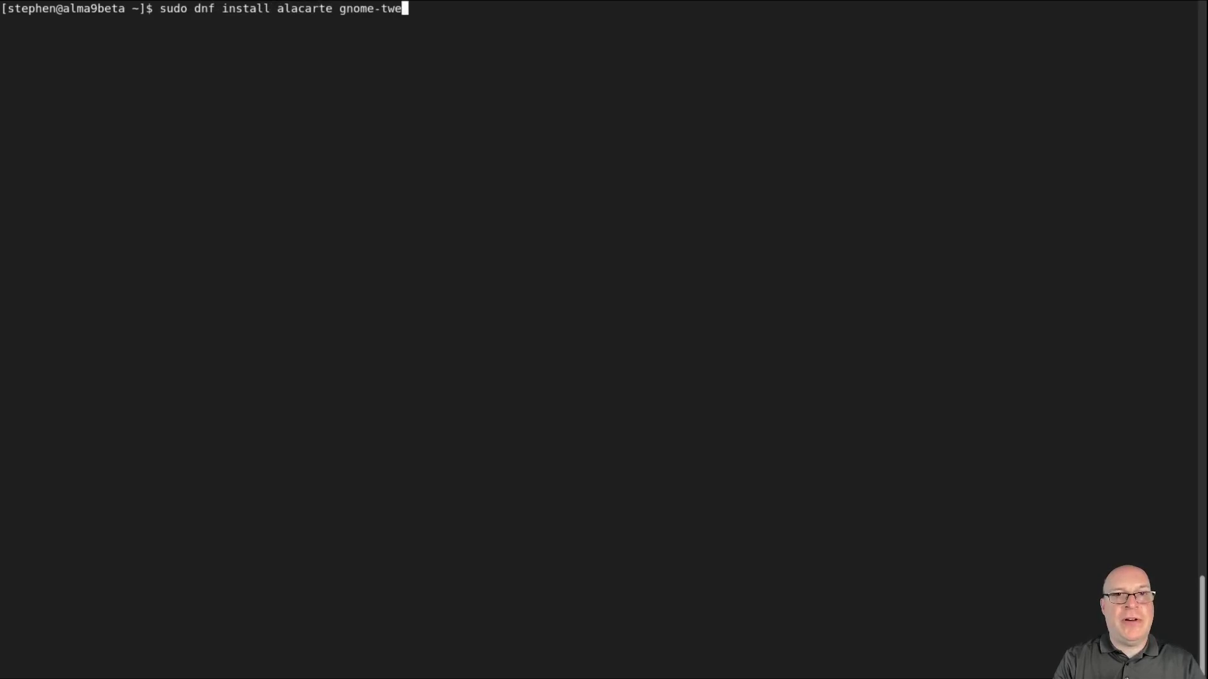
pyautogui.write('aks neofetch')
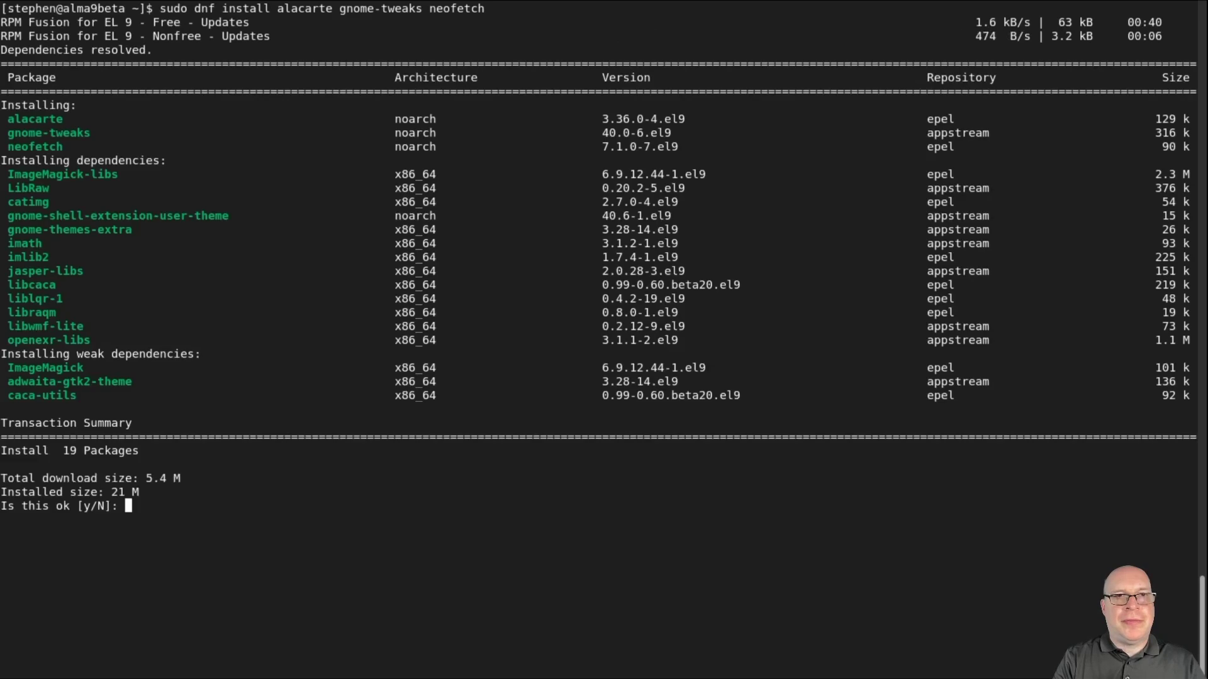
pyautogui.write('y')
pyautogui.press('Return')
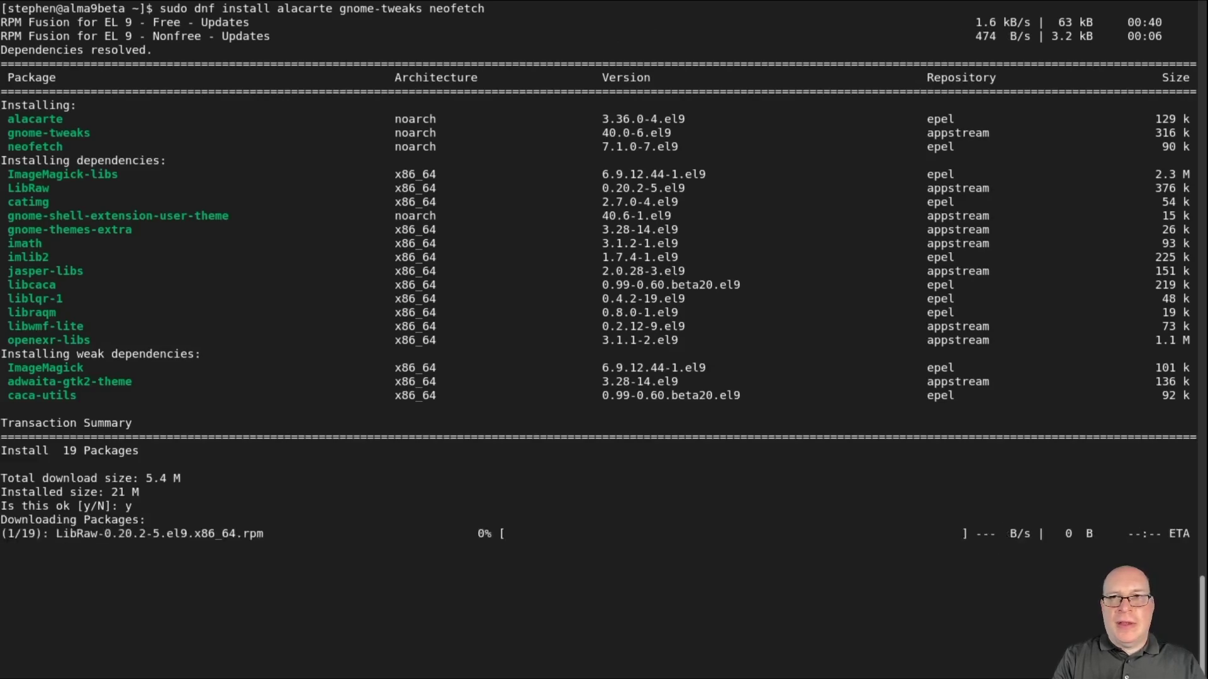
# Step: Accept importing the AlmaLinux OS 9 and Fedora EPEL 9 GPG keys to complete the package installation
pyautogui.write('y')
pyautogui.press('Return')
pyautogui.write('y')
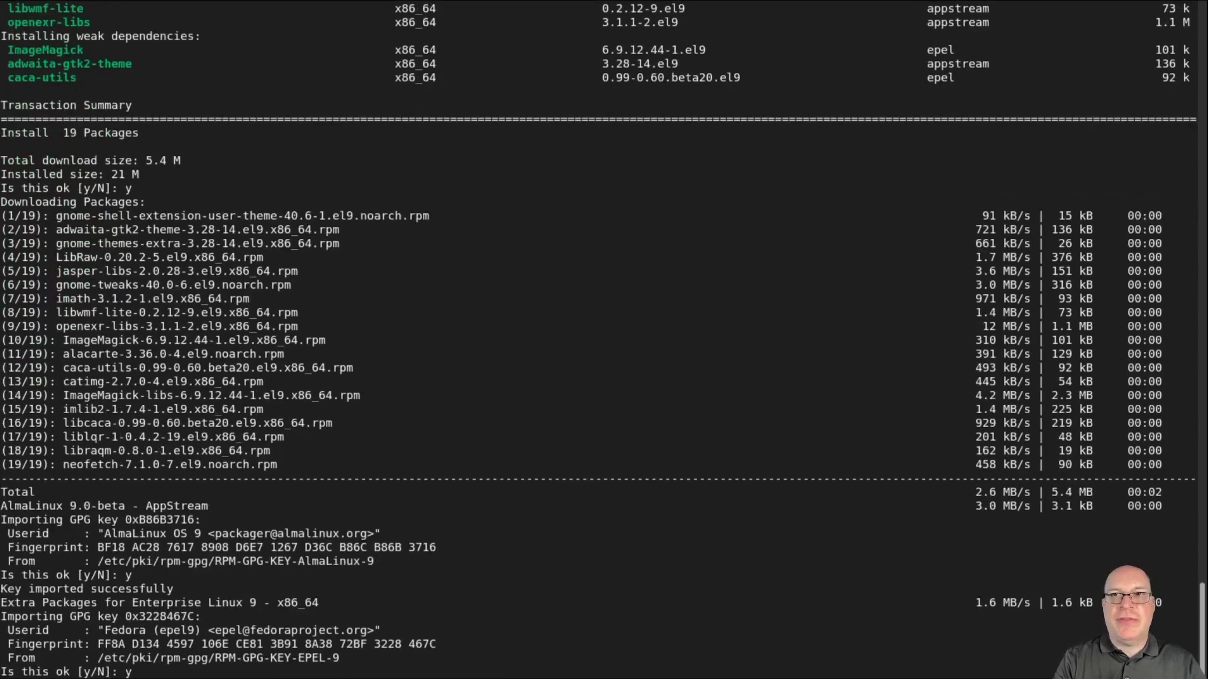
pyautogui.press('Return')
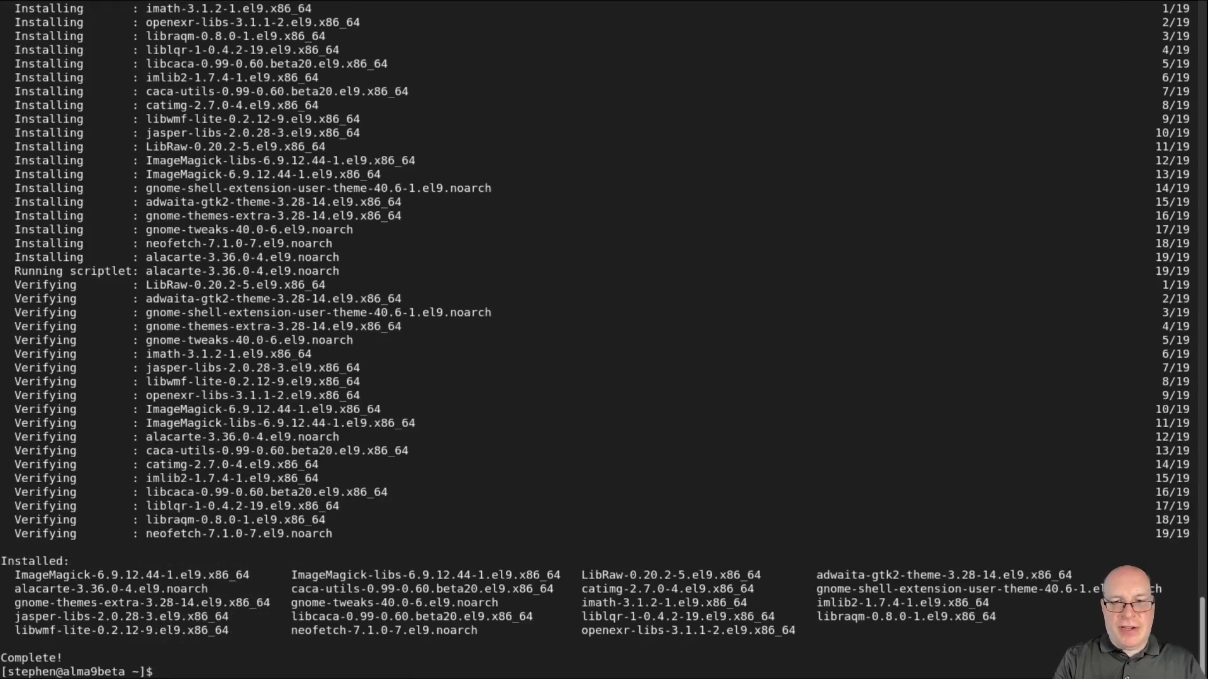
pyautogui.hotkey('ctrl', 'l')
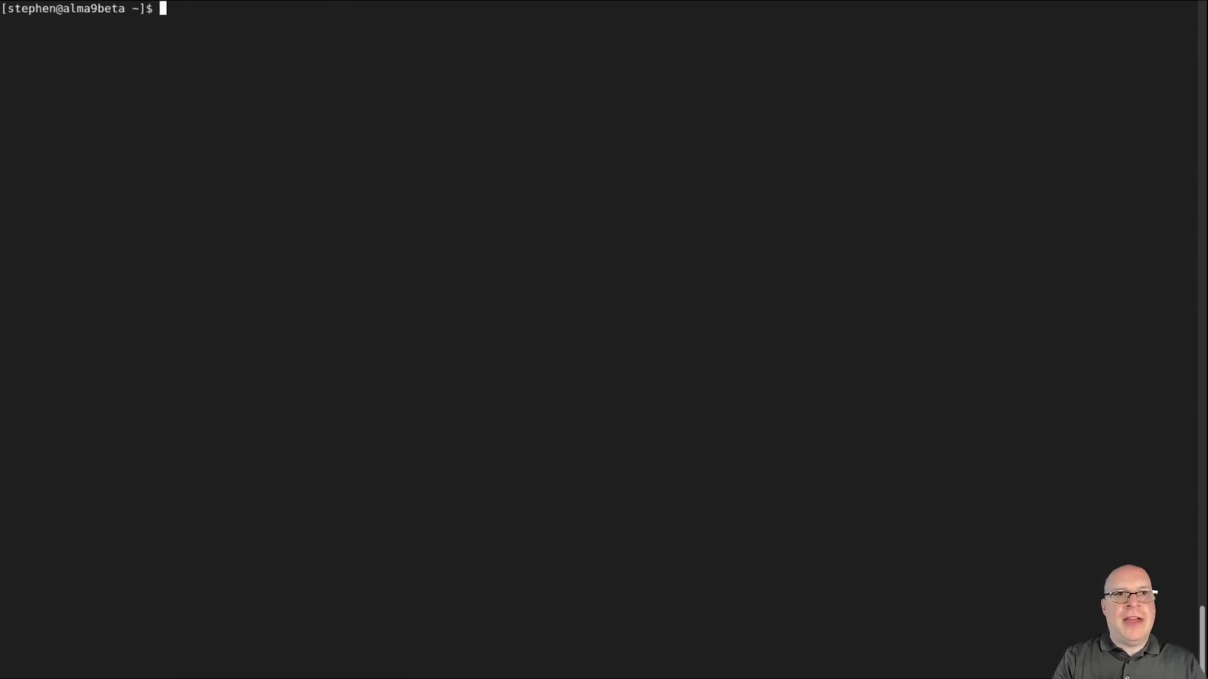
pyautogui.write('flatpak ')
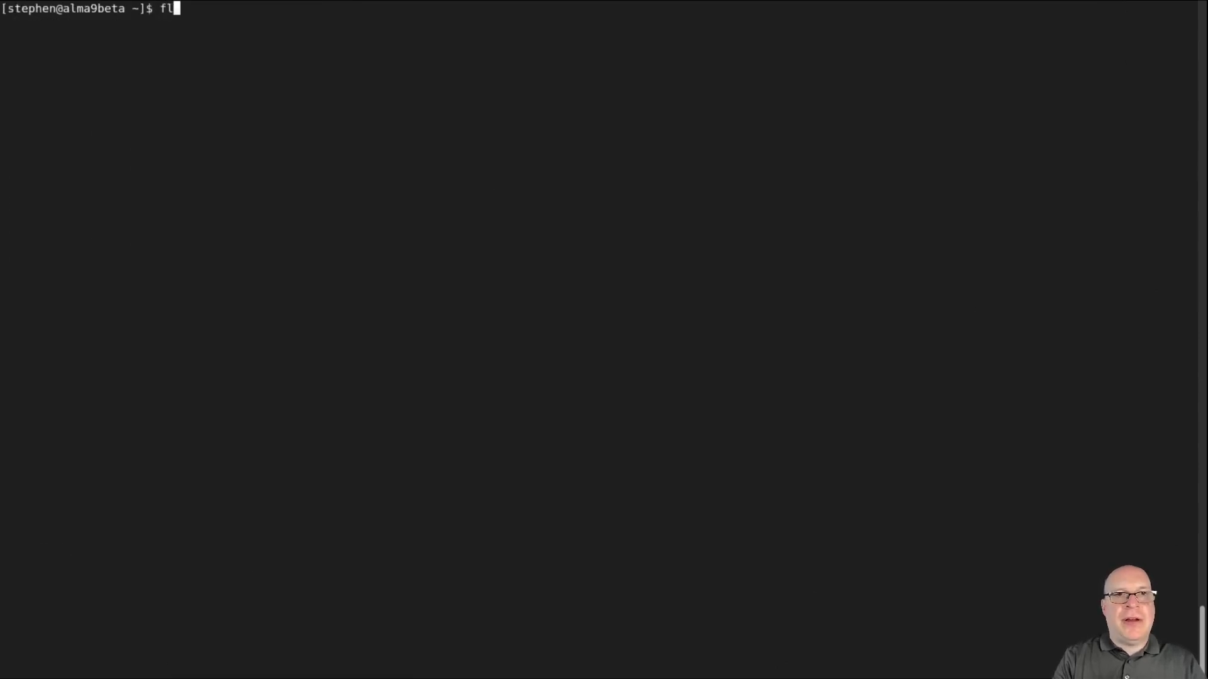
pyautogui.write('remo')
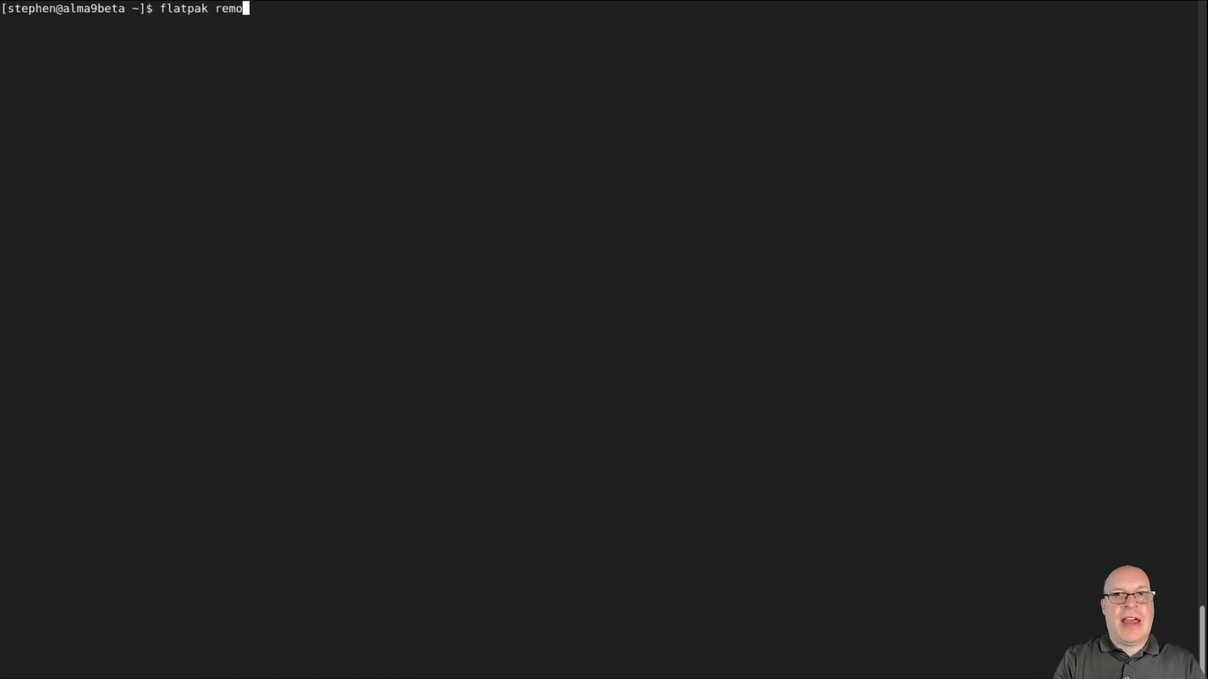
pyautogui.write('te-add --')
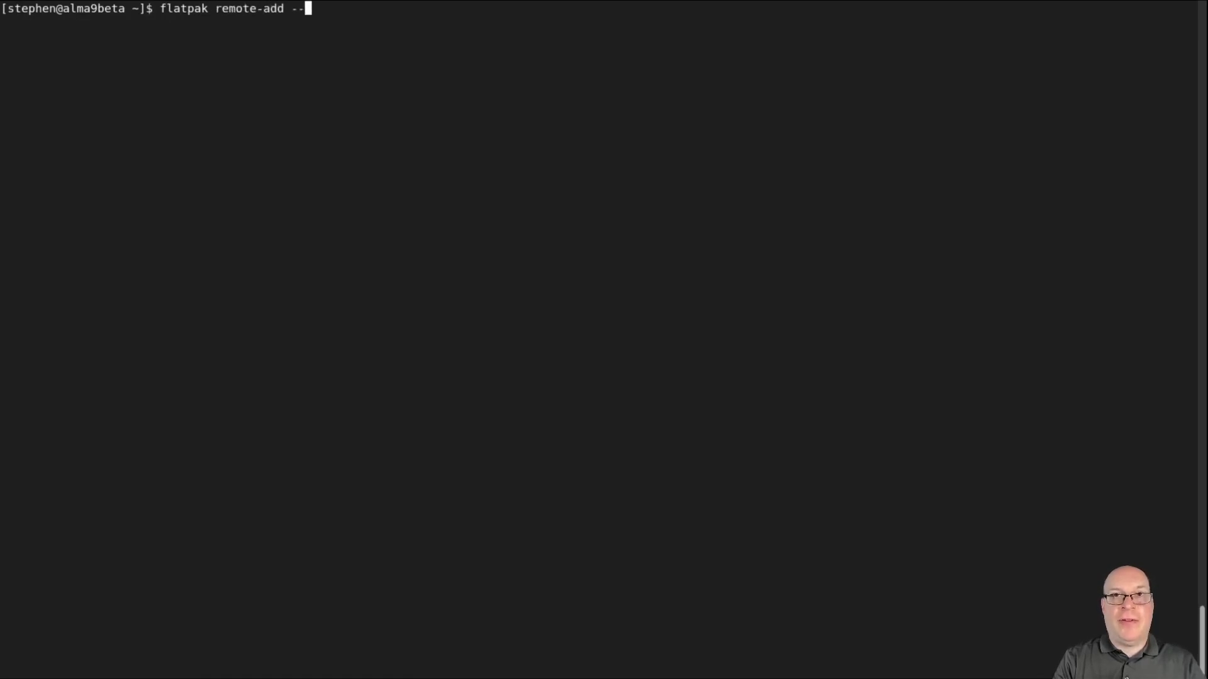
pyautogui.write('if-not-exists')
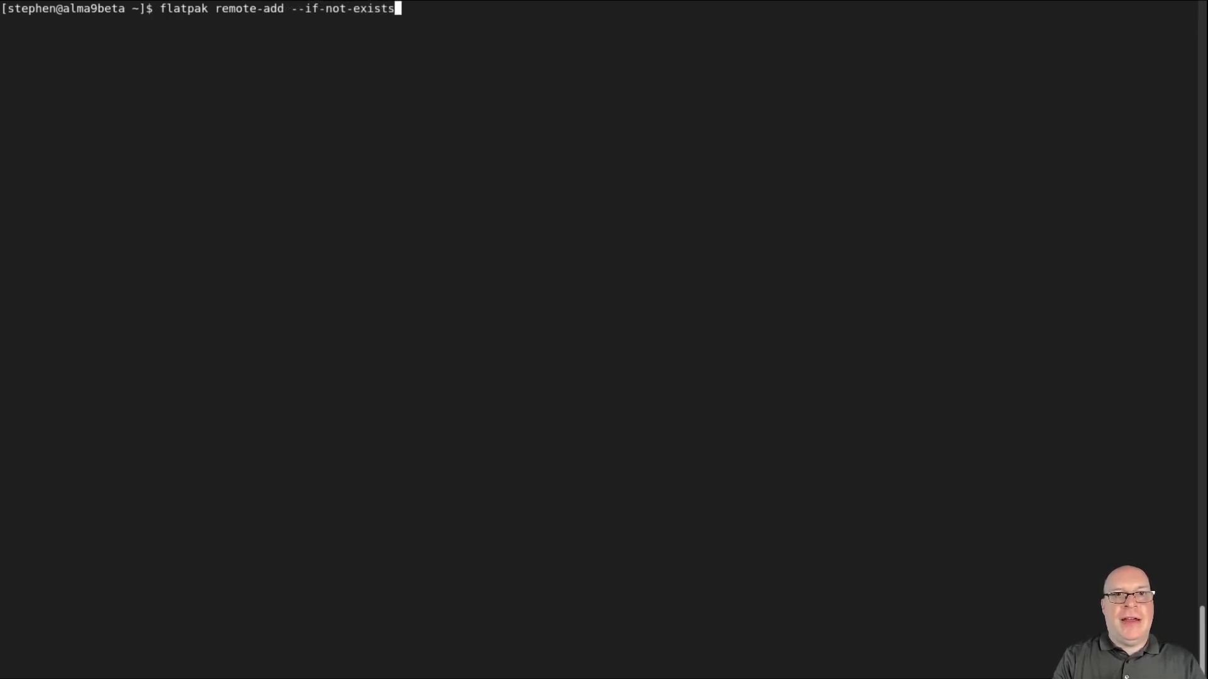
pyautogui.write(' flat')
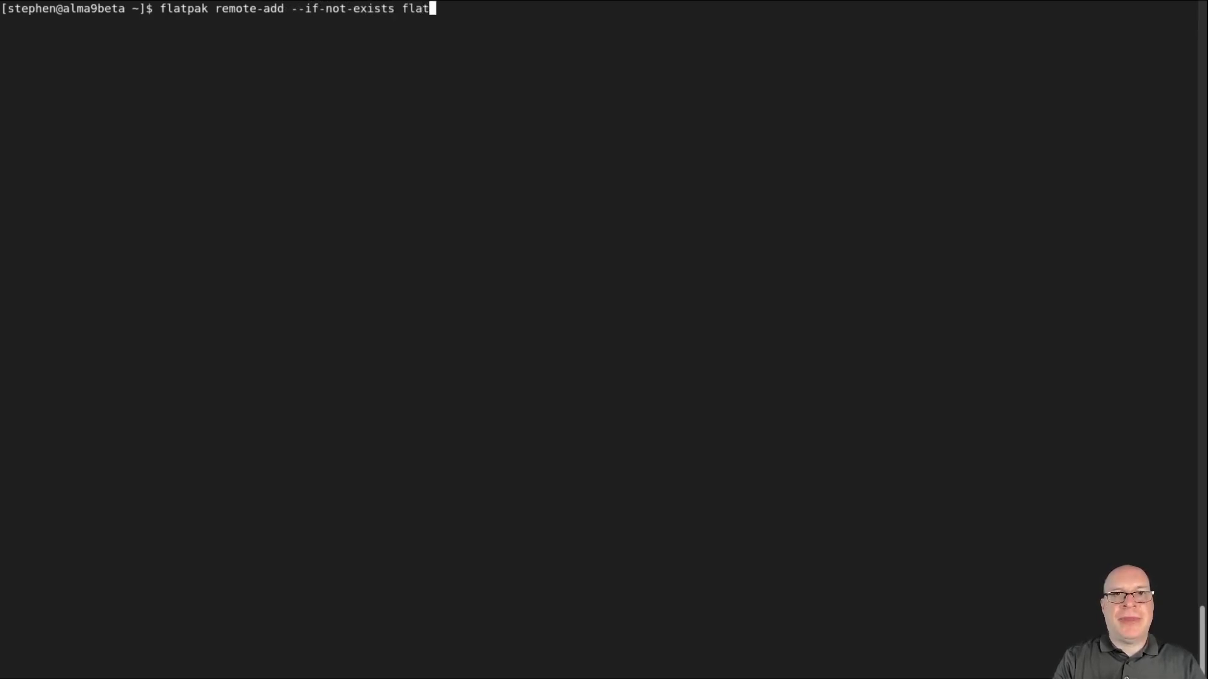
pyautogui.write('hub http')
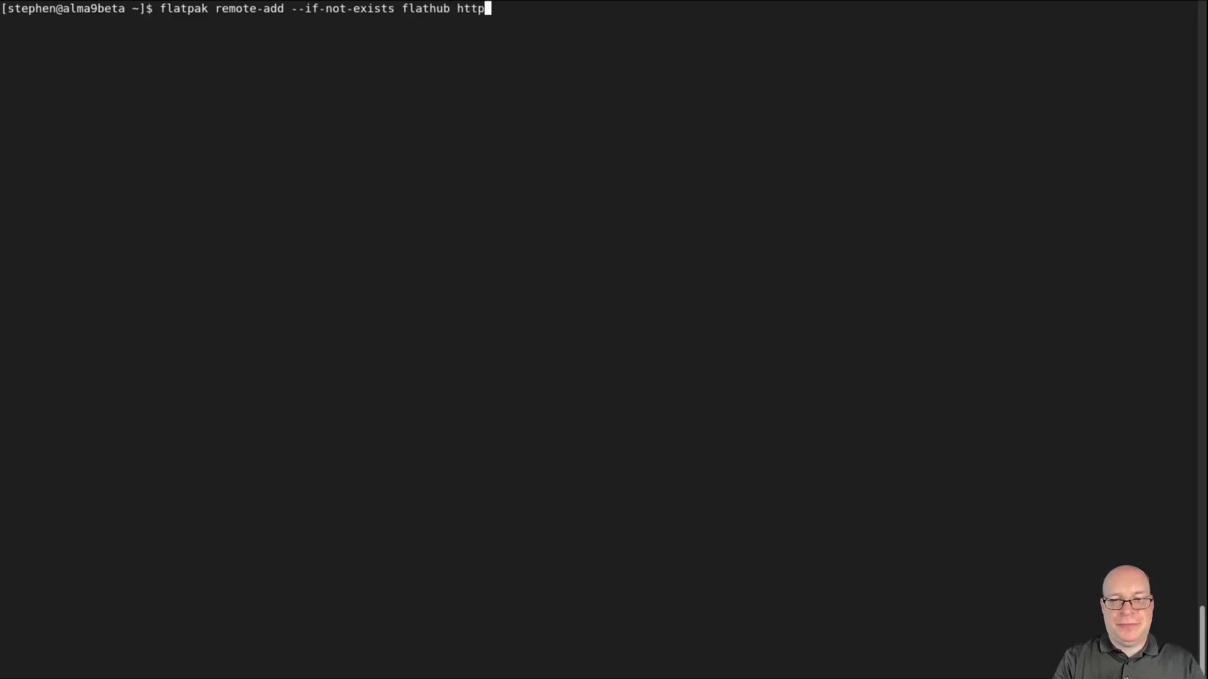
pyautogui.write('s://flat')
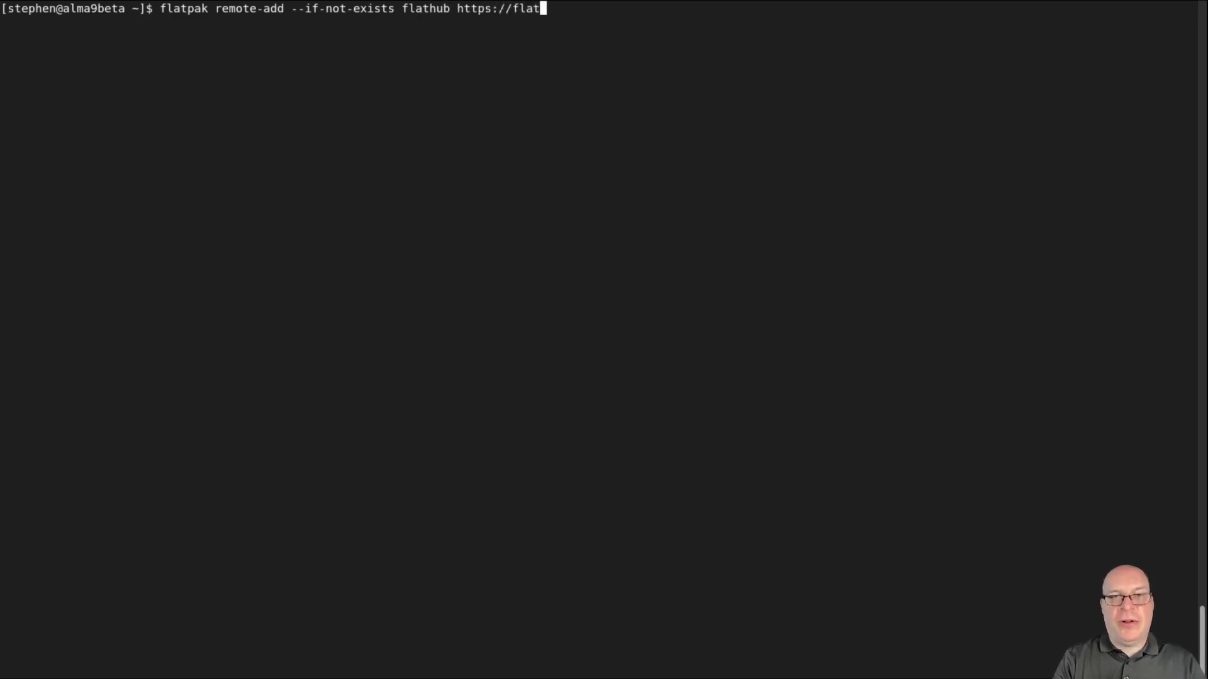
pyautogui.write('hub.org/rep')
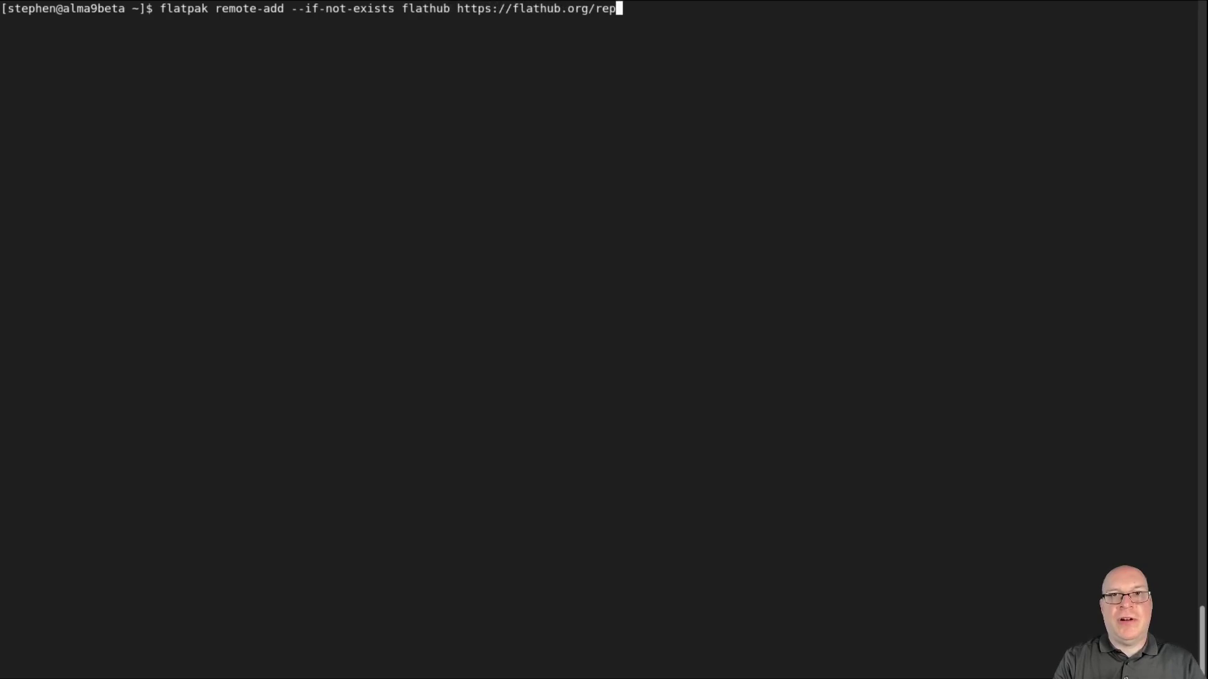
pyautogui.write('o/flathub')
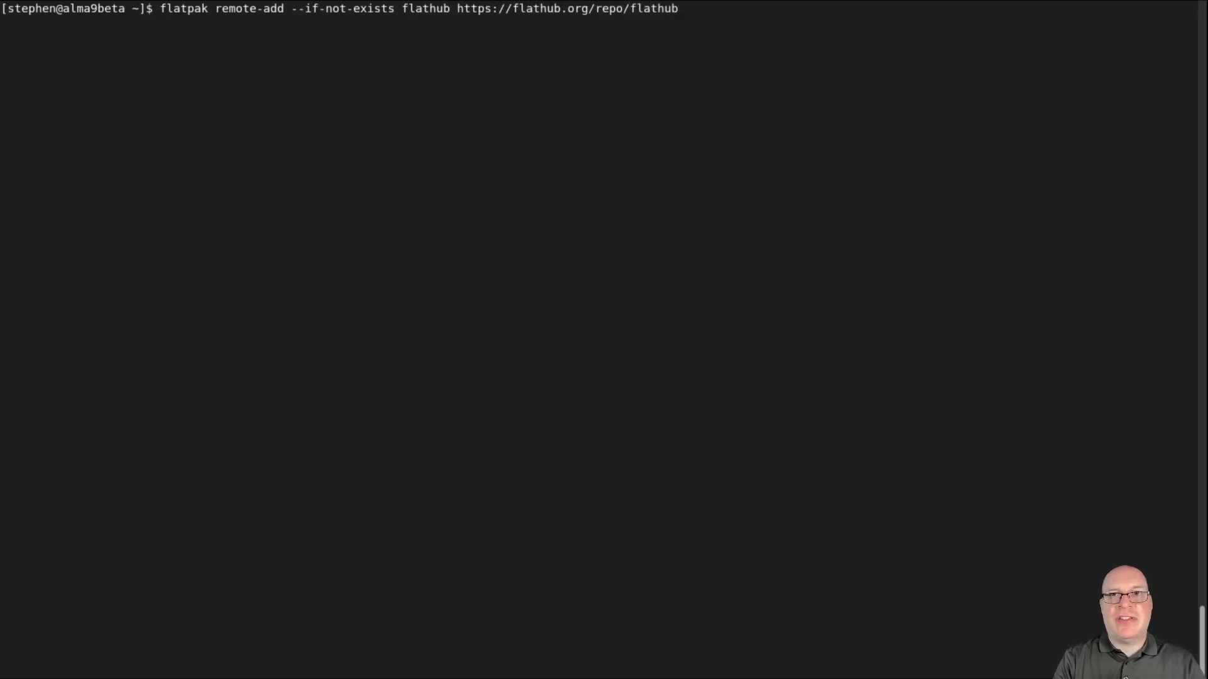
pyautogui.write('.flatpakrepo')
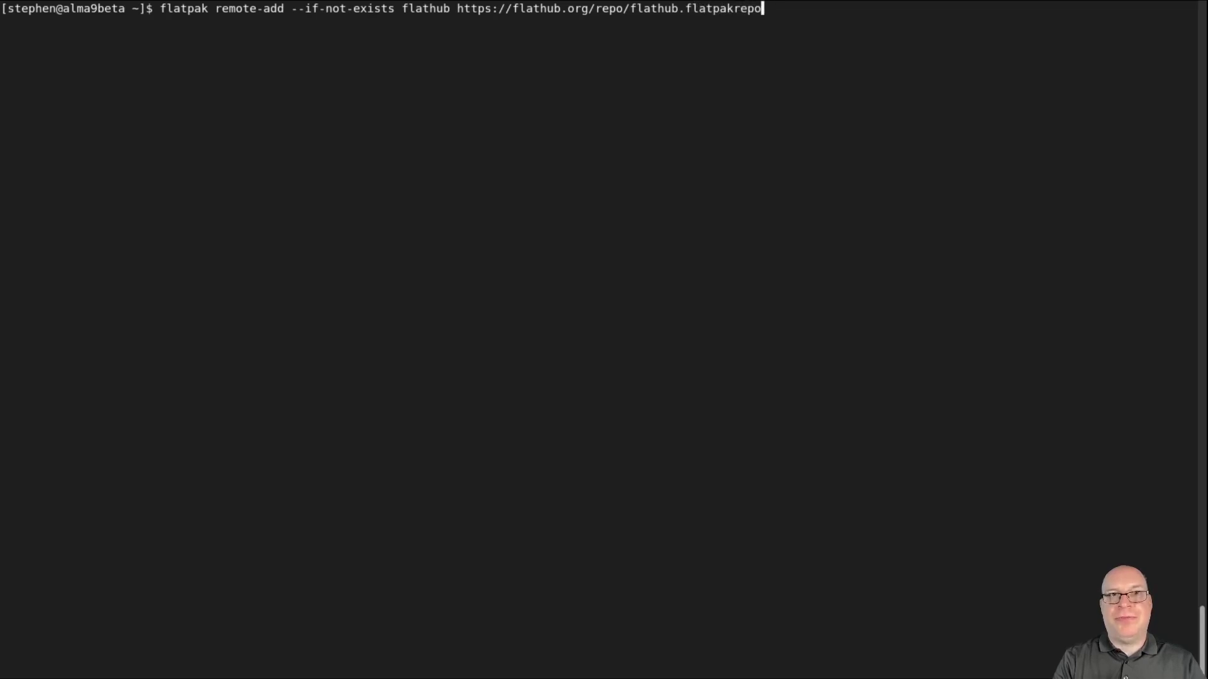
pyautogui.press('Return')
pyautogui.write('********')
pyautogui.press('Return')
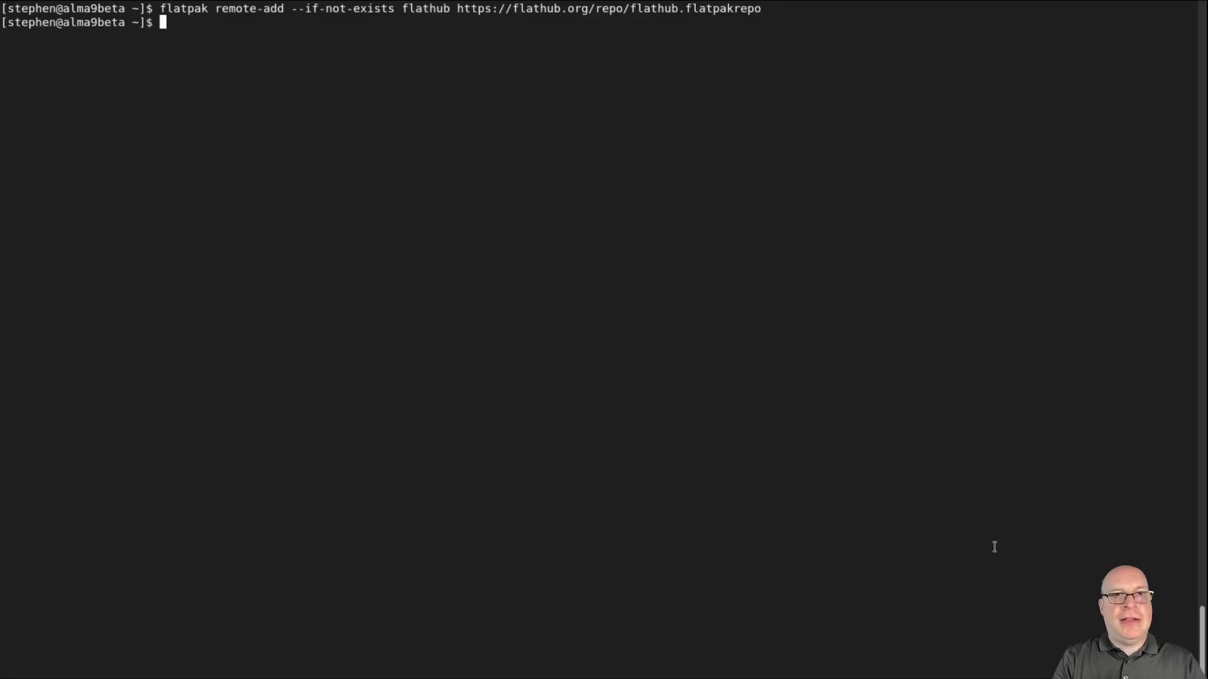
# Step: Run flatpak install Extensions LibreOffice Brave, choosing app/org.gnome.Extensions (2) and app/org.libreoffice.LibreOffice (1) from the similar refs
pyautogui.write('flatpak install Extensions LibreOffice Brave')
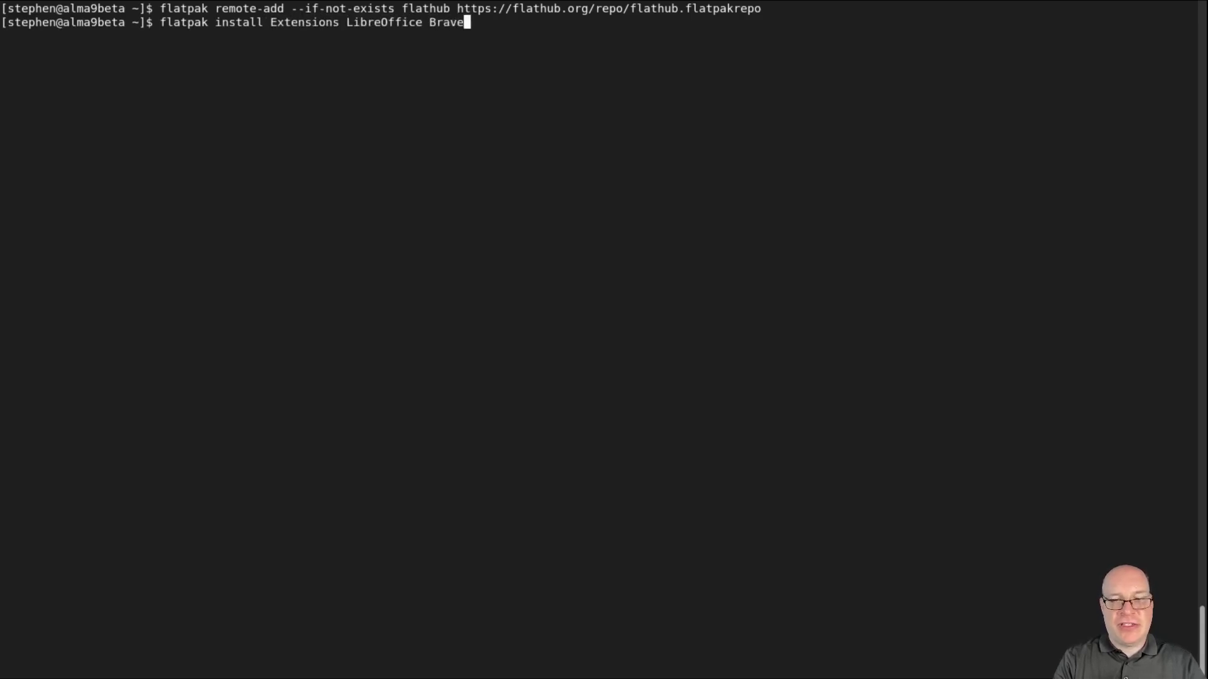
pyautogui.press('Return')
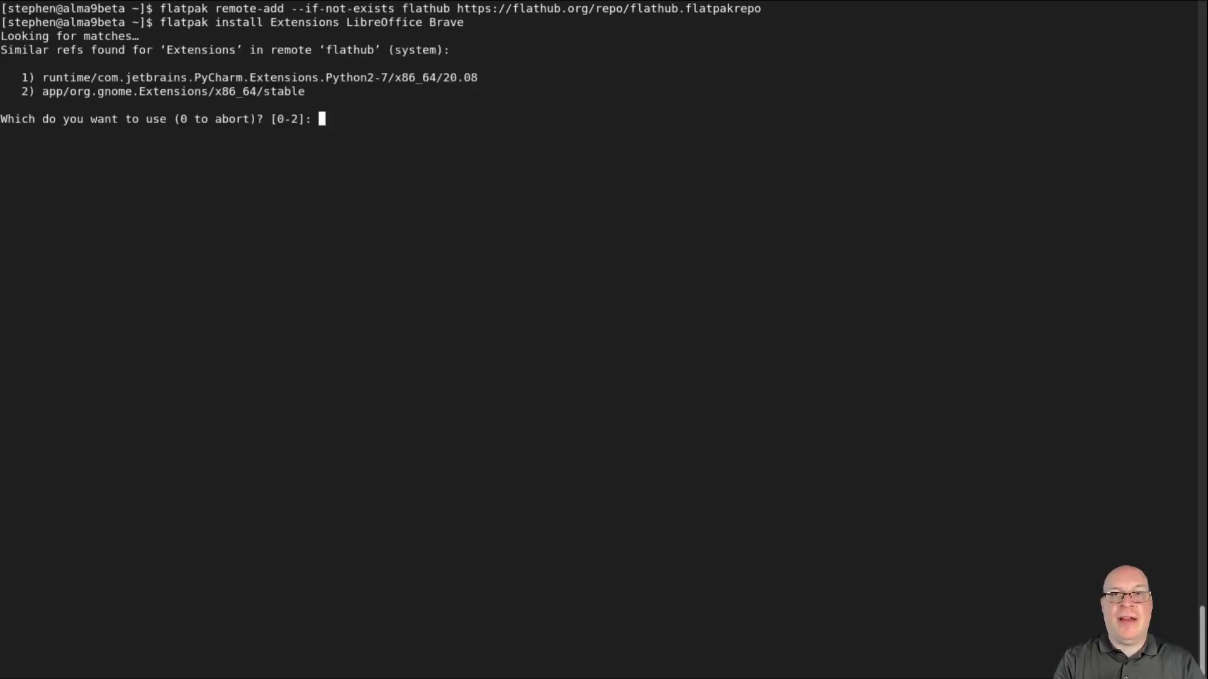
pyautogui.write('2')
pyautogui.press('Return')
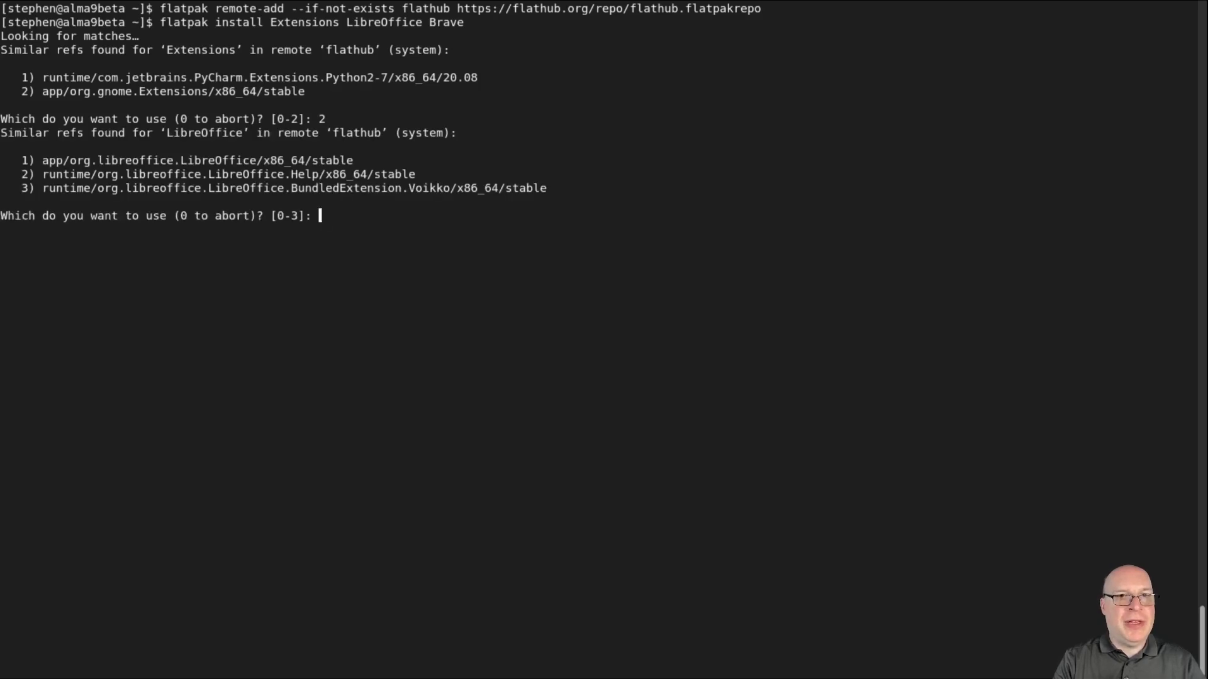
pyautogui.write('1')
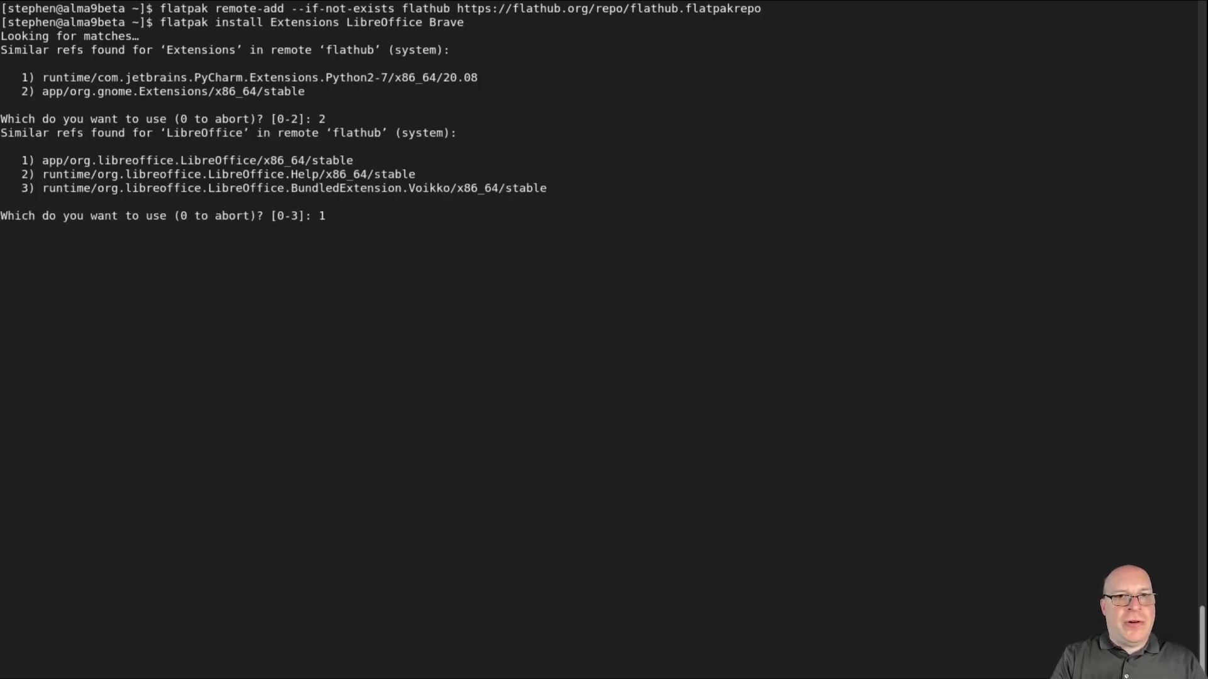
pyautogui.press('Return')
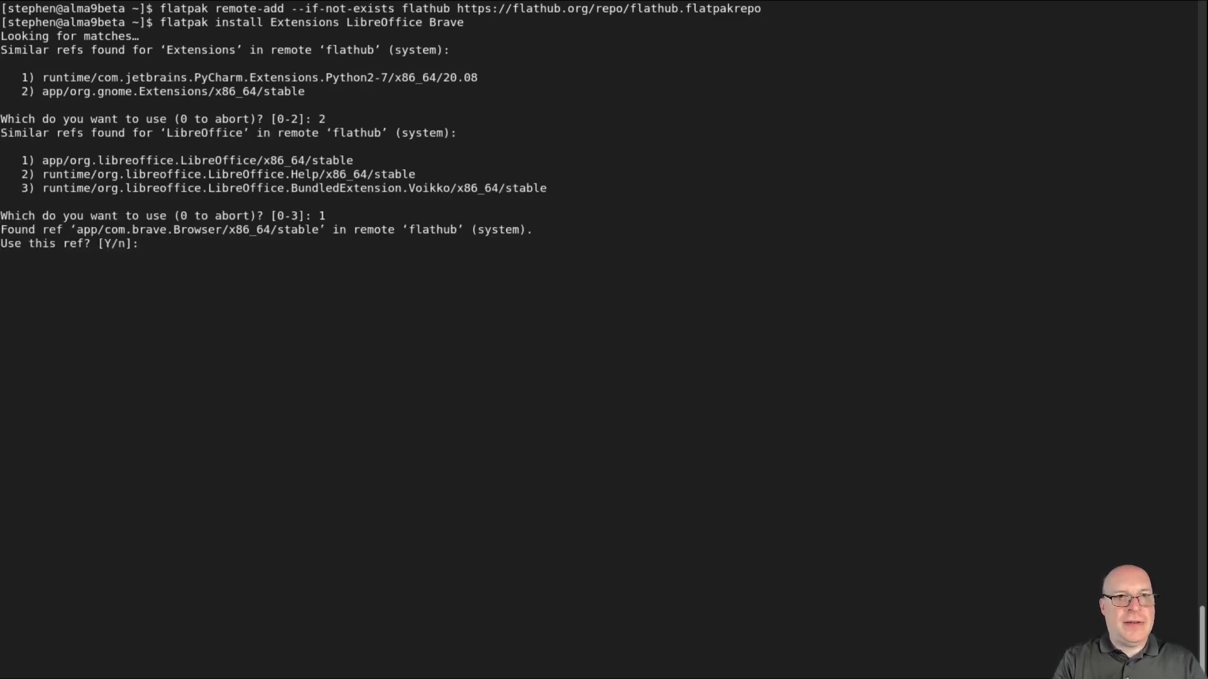
# Step: Accept the com.brave.Browser ref and the required freedesktop and GNOME runtimes, and proceed with the Flatpak installation
pyautogui.press('Return')
pyautogui.press('Return')
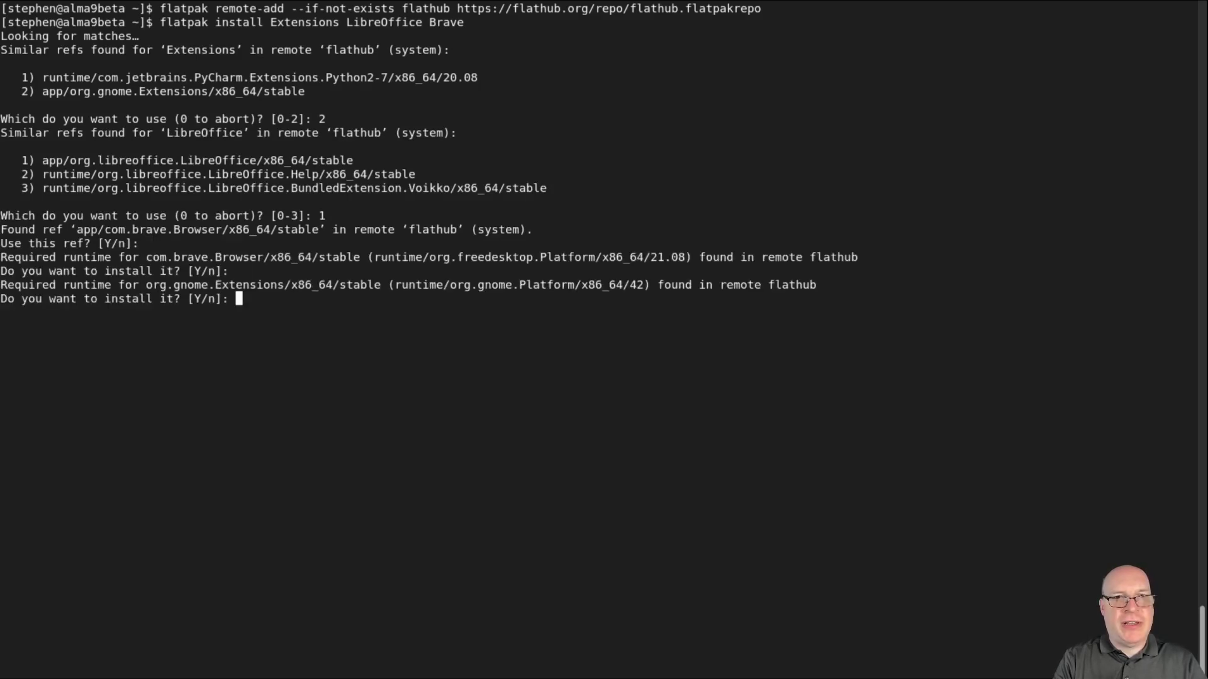
pyautogui.press('Return')
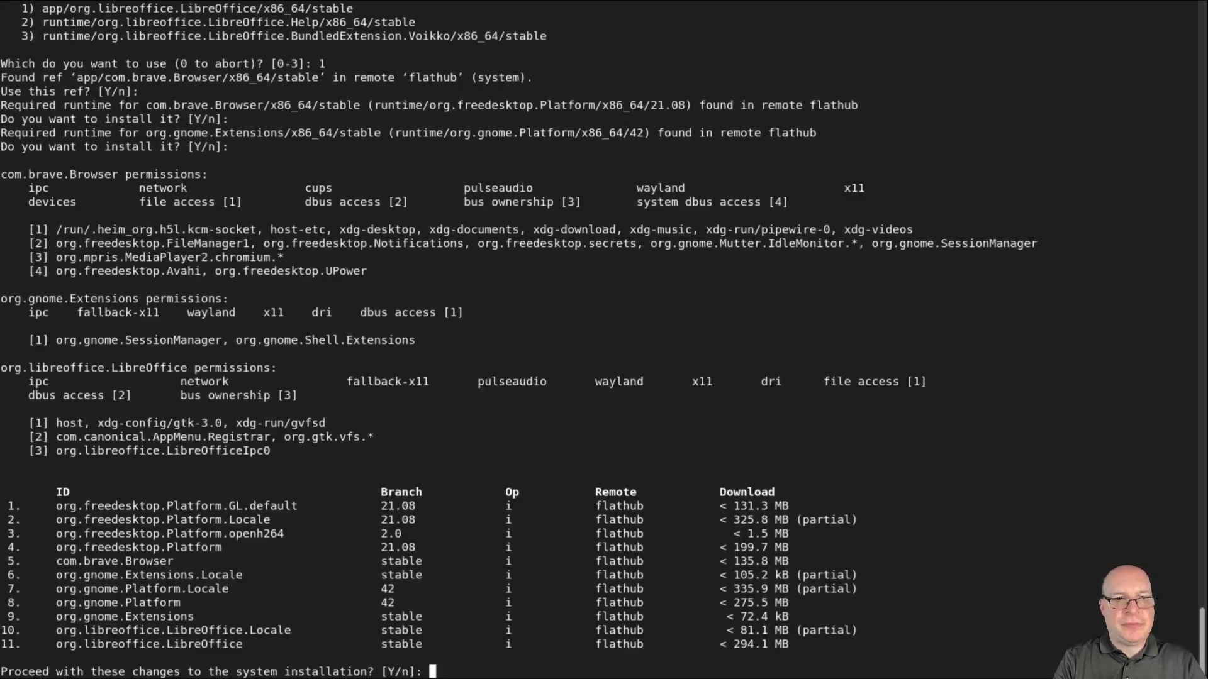
pyautogui.press('Return')
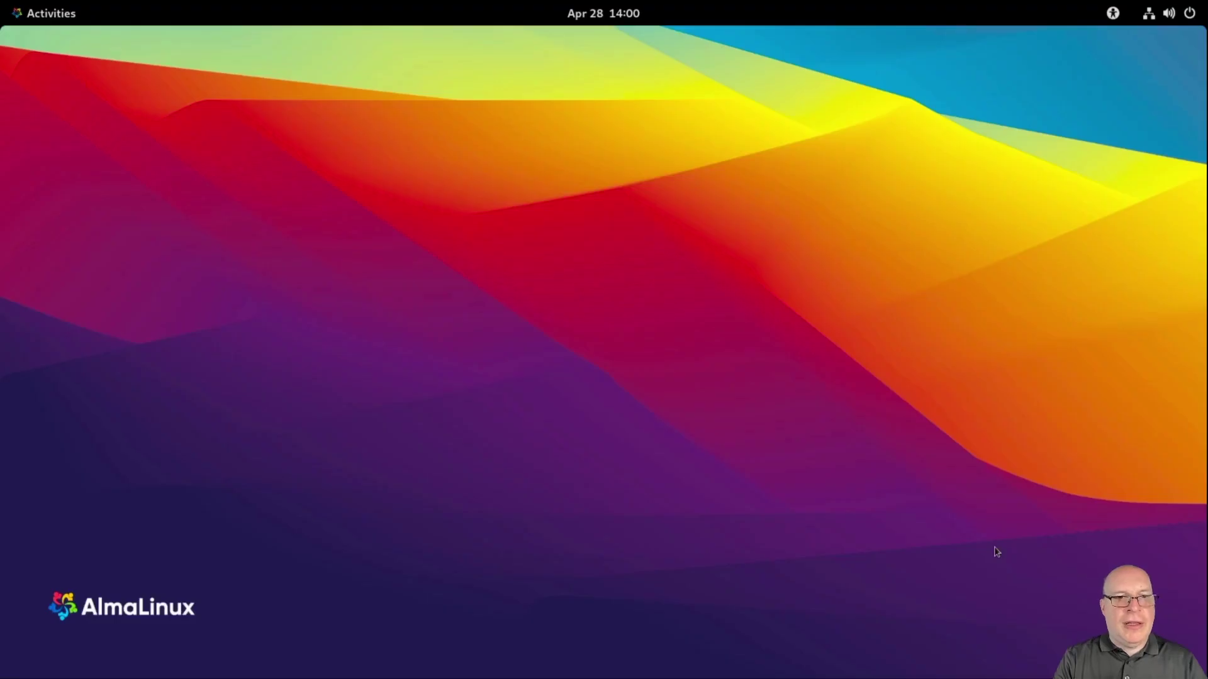
# Step: Launch Firefox from the desktop and close its Firefox Privacy Notice page
pyautogui.press('super')
pyautogui.write('fir')
pyautogui.press('Return')
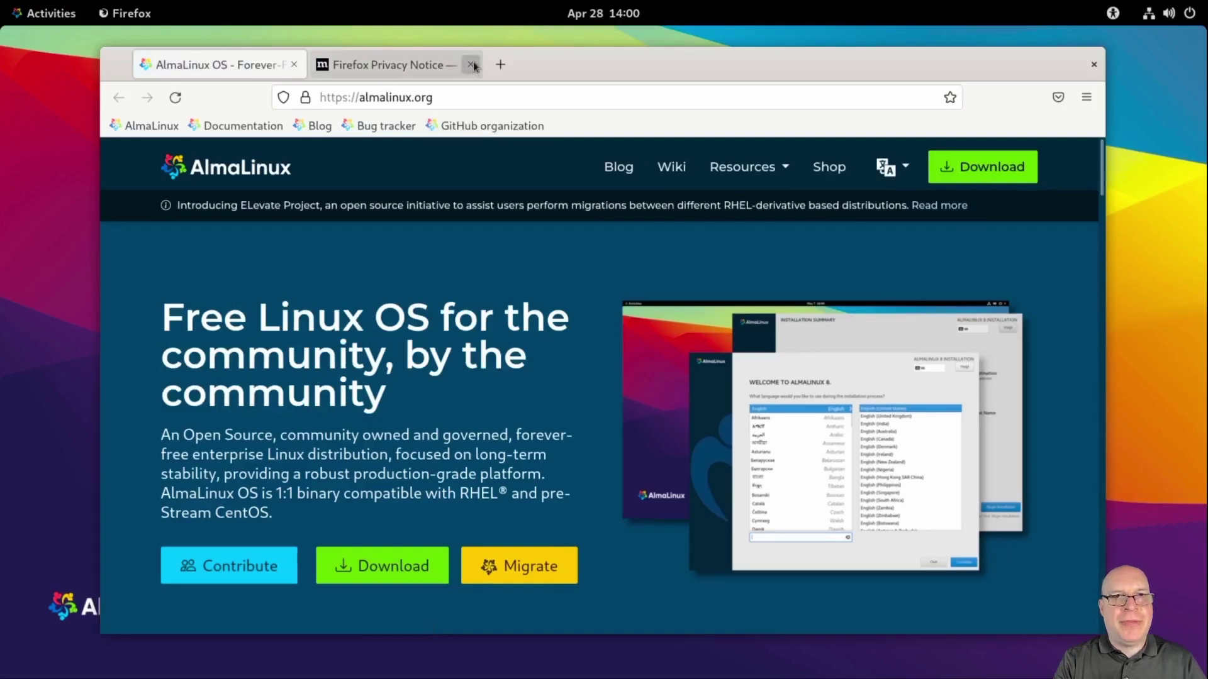
pyautogui.click(471, 64)
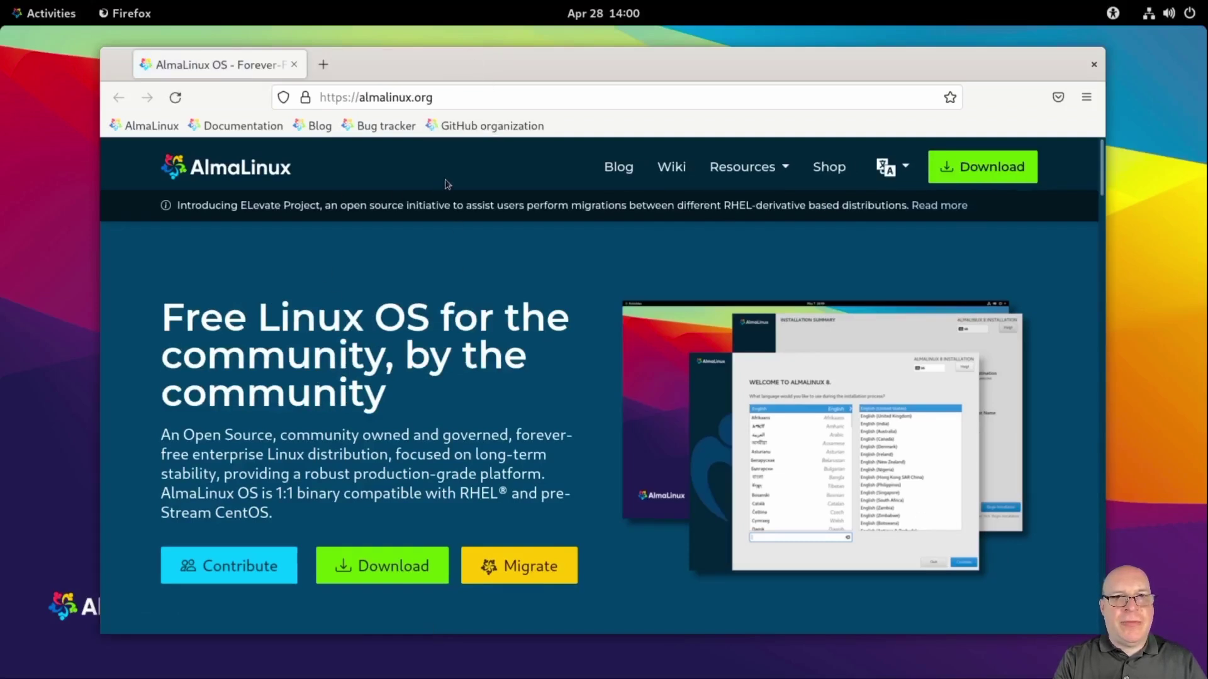
pyautogui.click(446, 98)
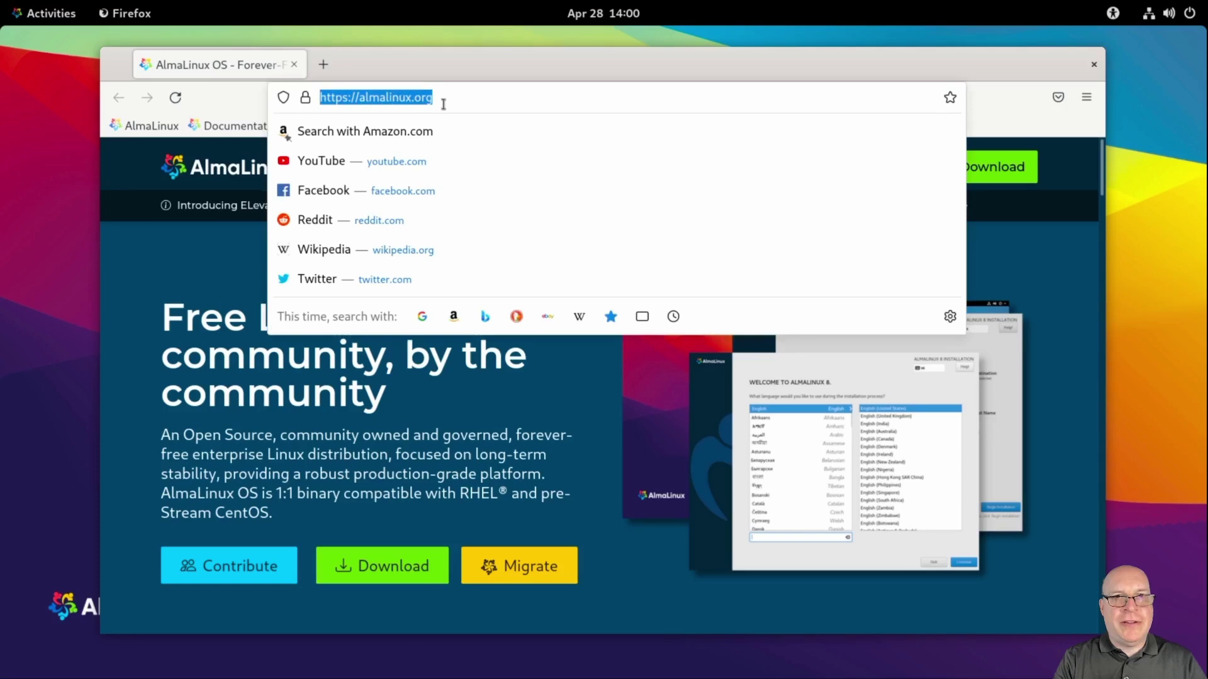
pyautogui.write('https:')
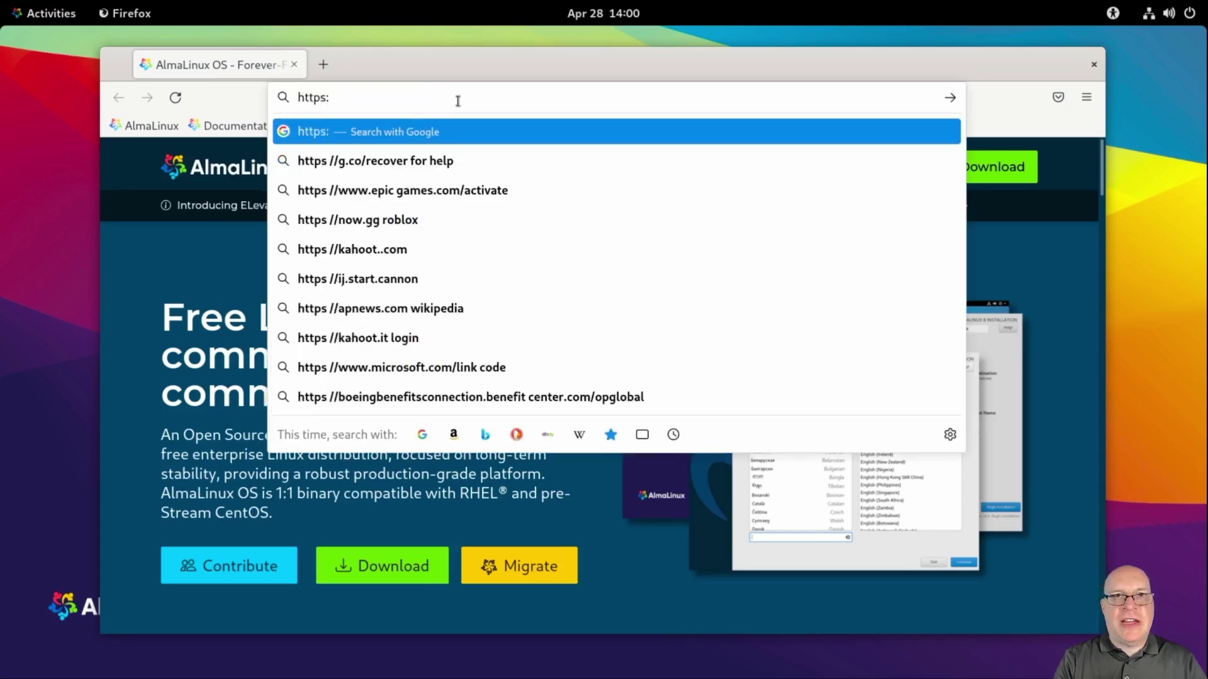
pyautogui.write('//extensions.g')
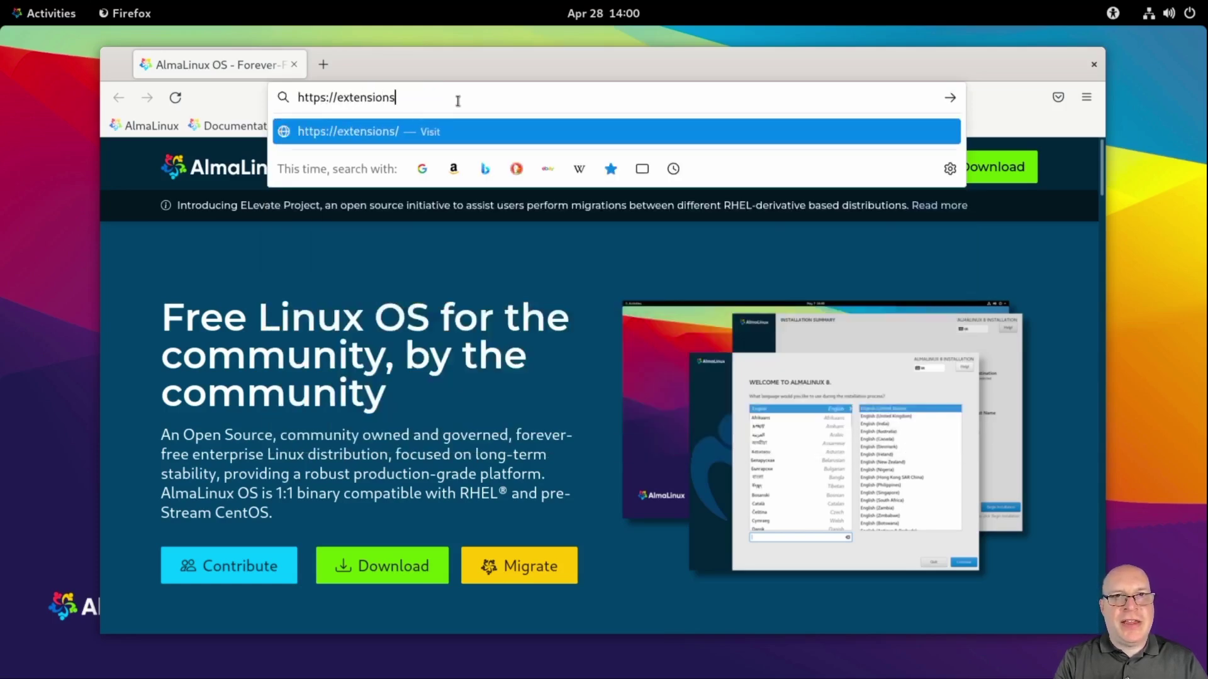
pyautogui.write('nome.org')
pyautogui.press('Return')
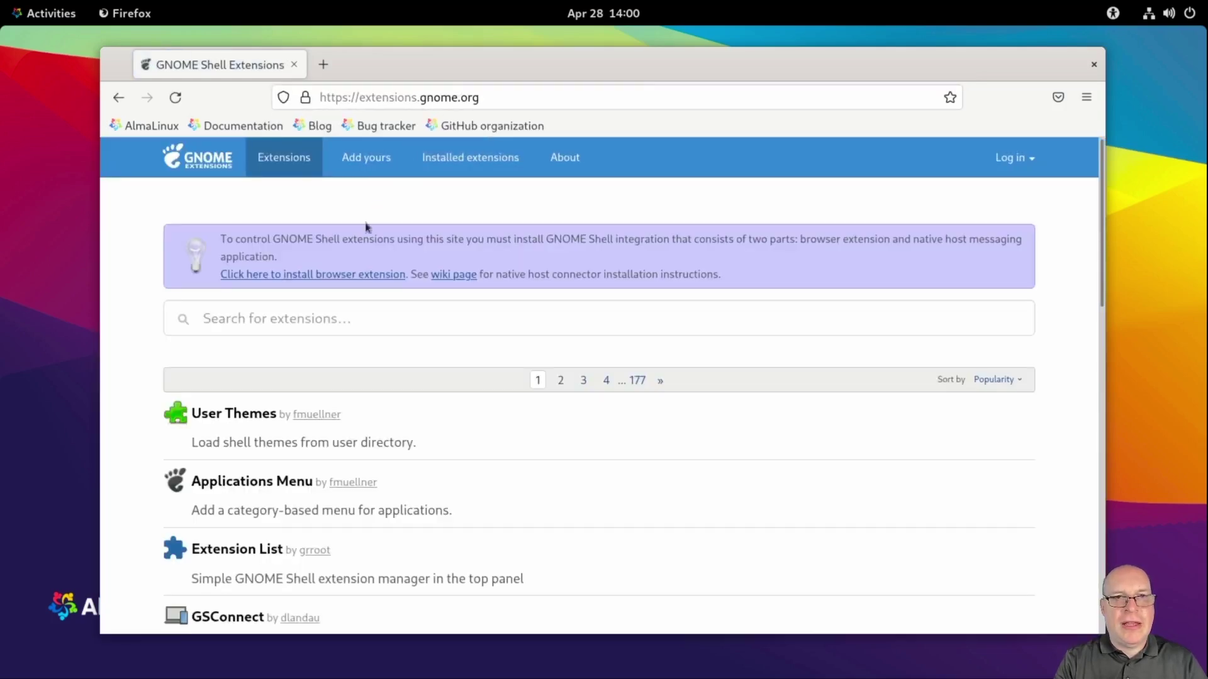
# Step: Install the GNOME Shell integration browser add-on from the site, allow it in Private Windows, and reload the page
pyautogui.click(321, 273)
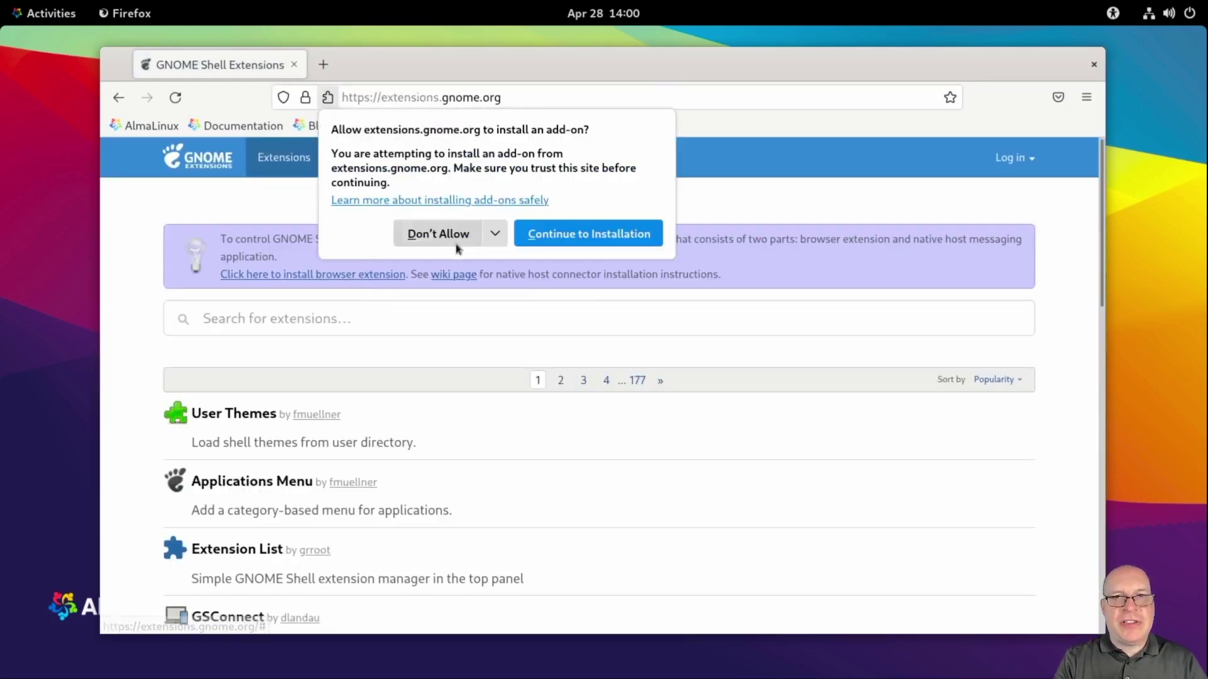
pyautogui.click(582, 234)
pyautogui.click(651, 263)
pyautogui.click(759, 177)
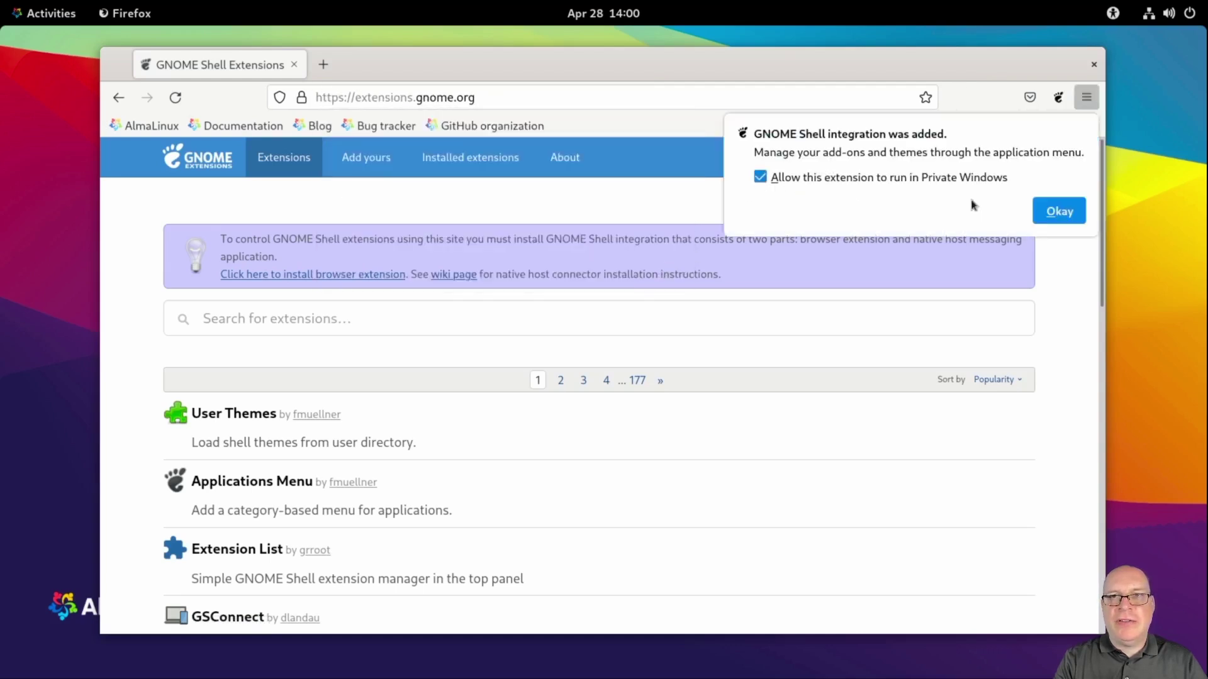
pyautogui.click(1057, 212)
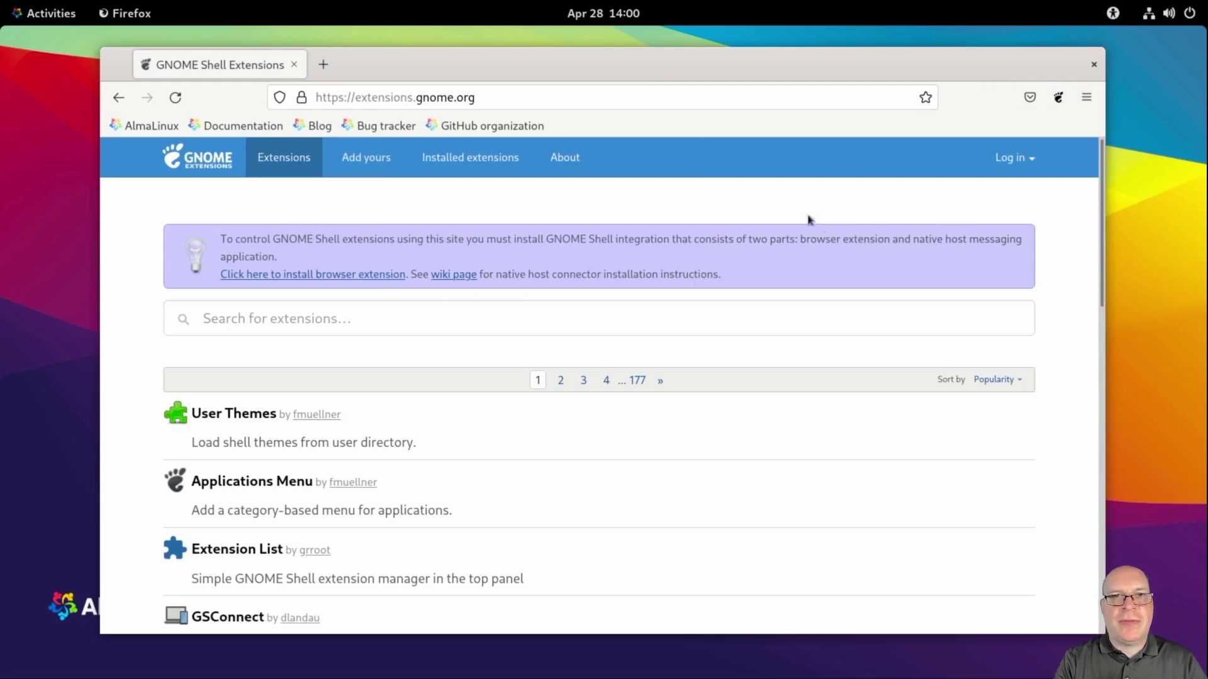
pyautogui.click(174, 100)
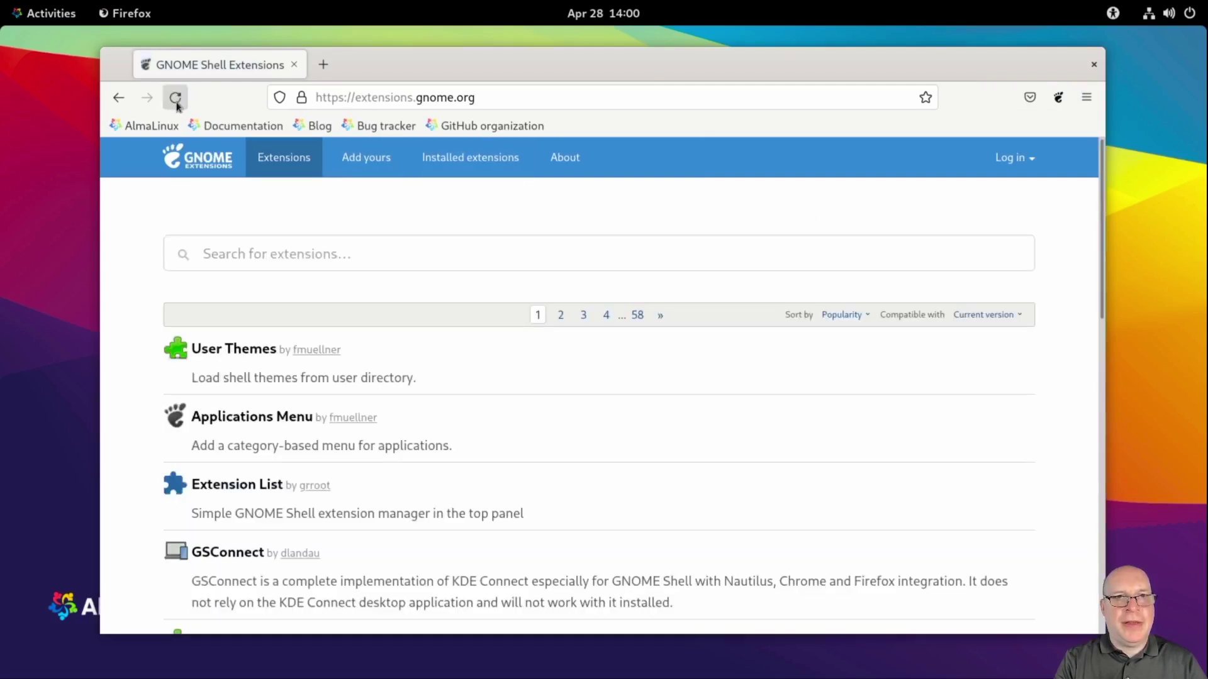
# Step: Search the extensions for AppInd and install AppIndicator and KStatusNotifierItem Support
pyautogui.click(365, 253)
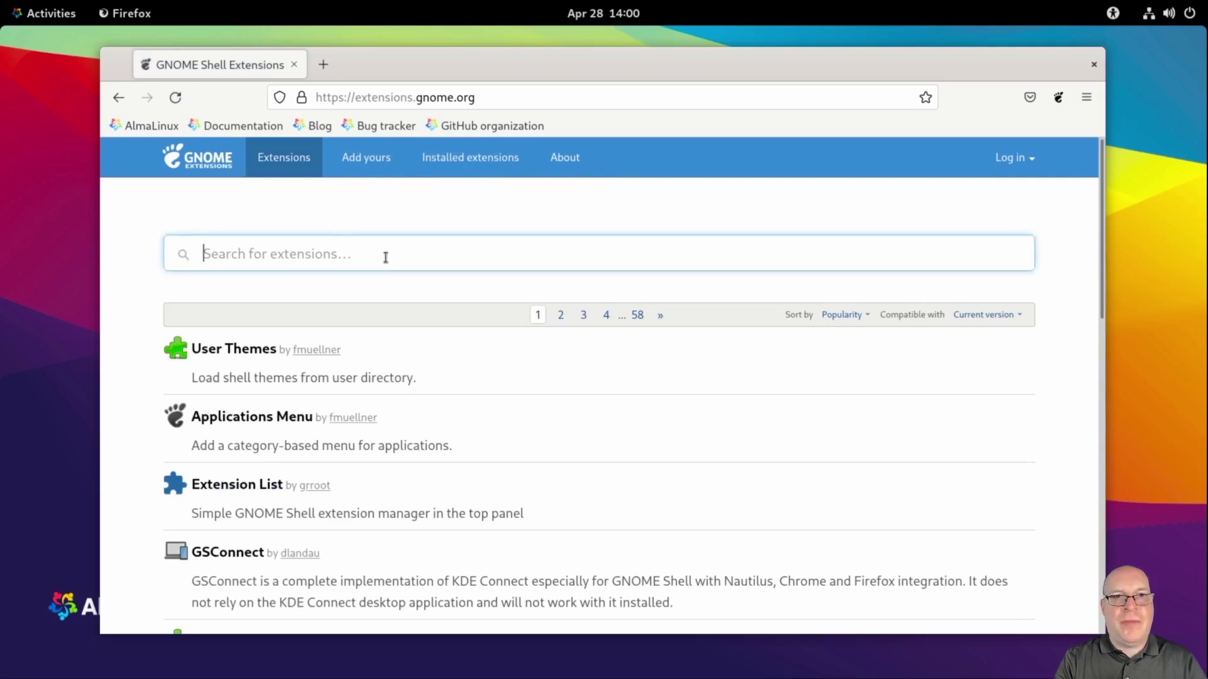
pyautogui.write('AppInd')
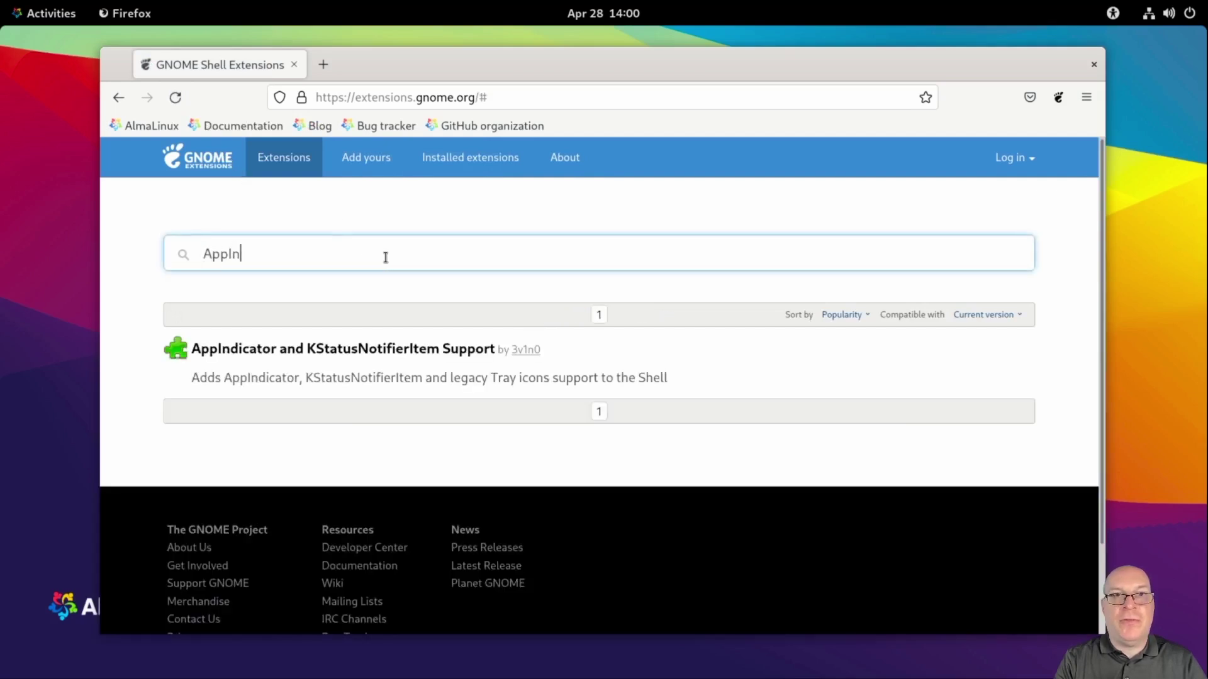
pyautogui.click(391, 350)
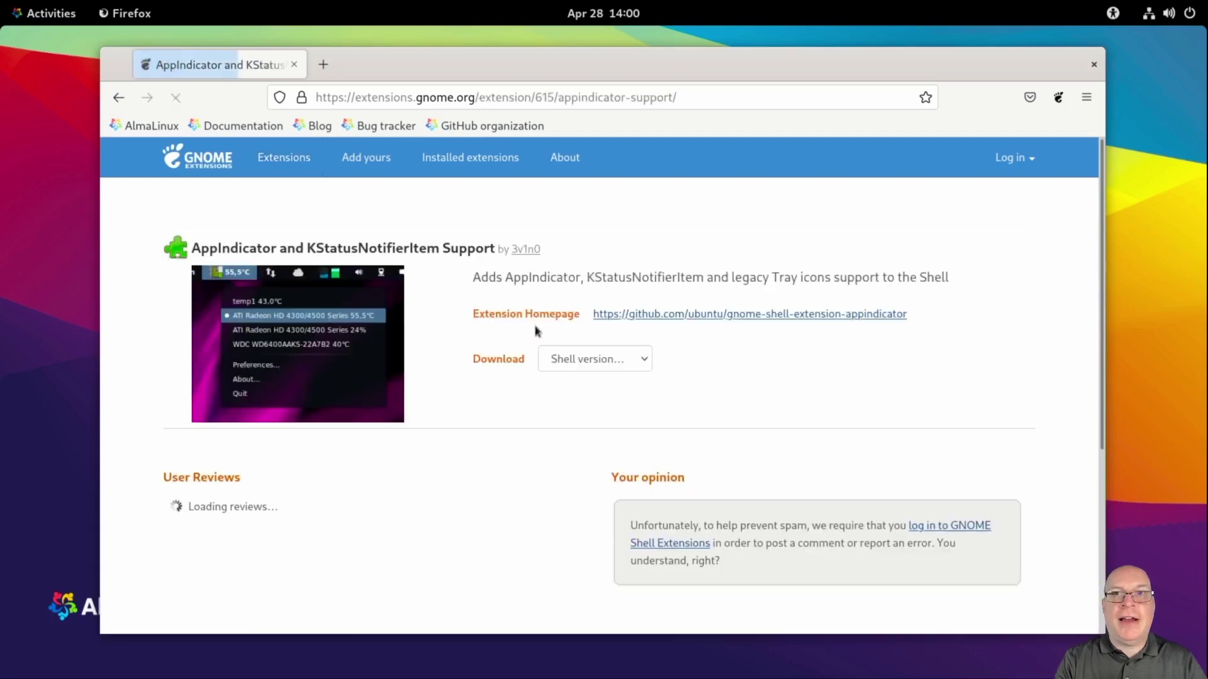
pyautogui.click(974, 249)
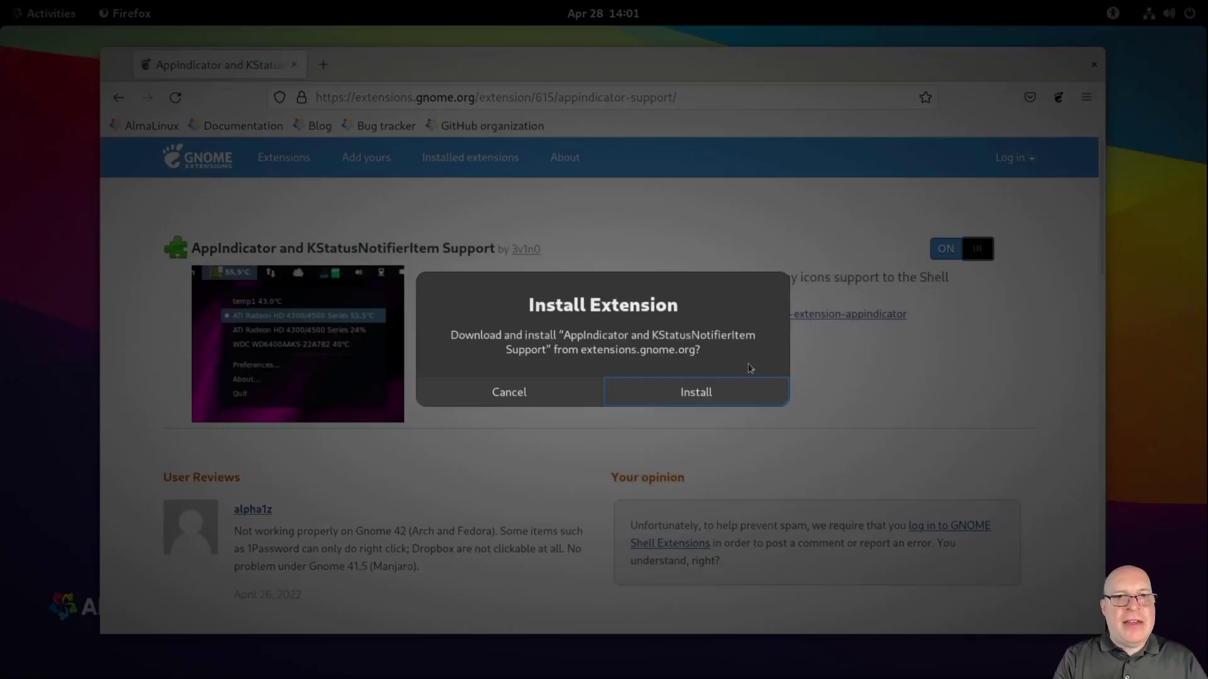
pyautogui.click(723, 391)
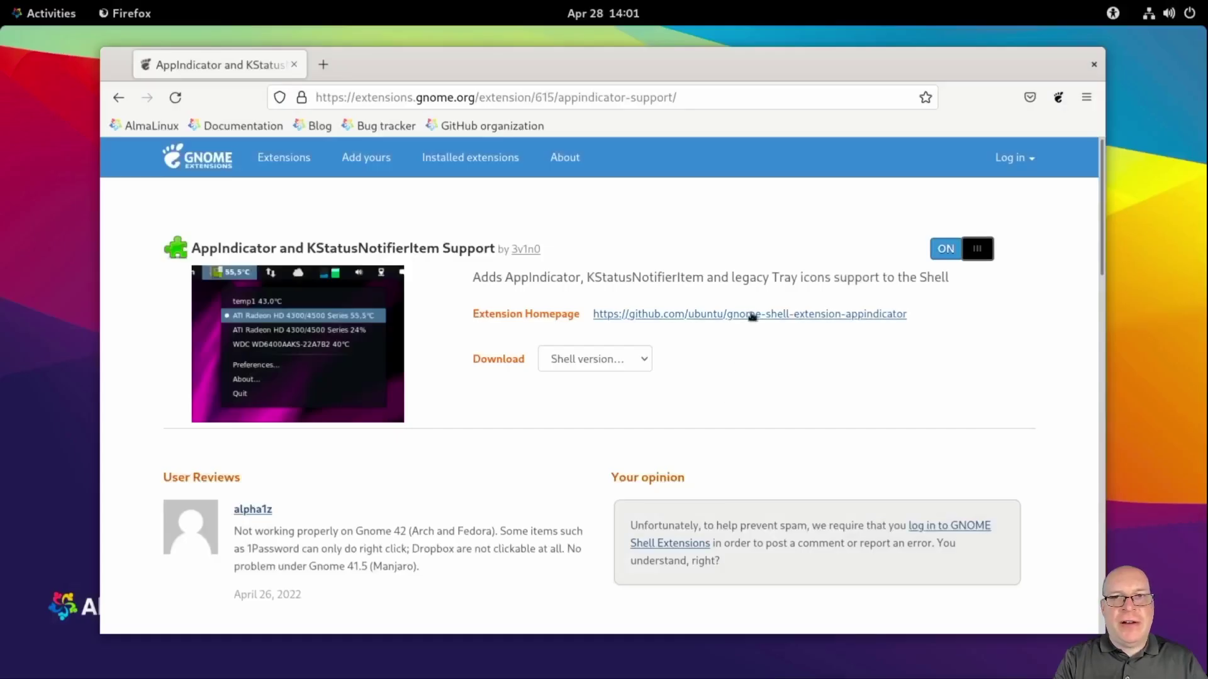
pyautogui.doubleClick(781, 275)
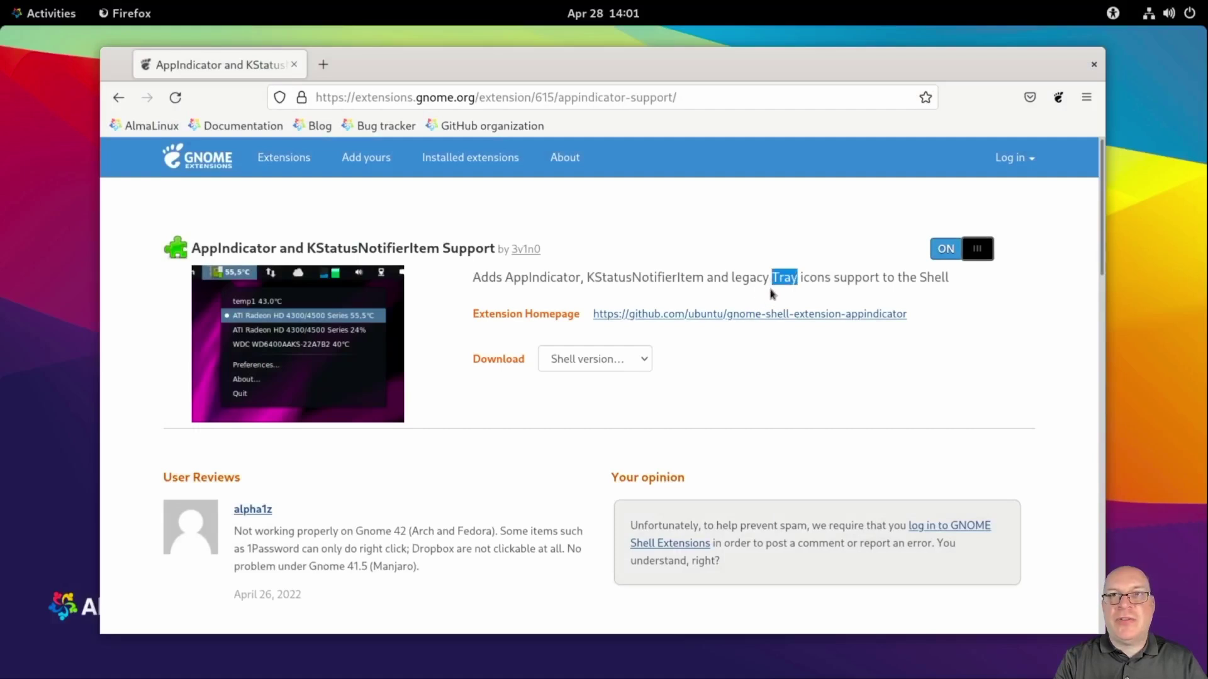
# Step: Return to the extension search, look up Arc, and install the ArcMenu extension
pyautogui.click(117, 97)
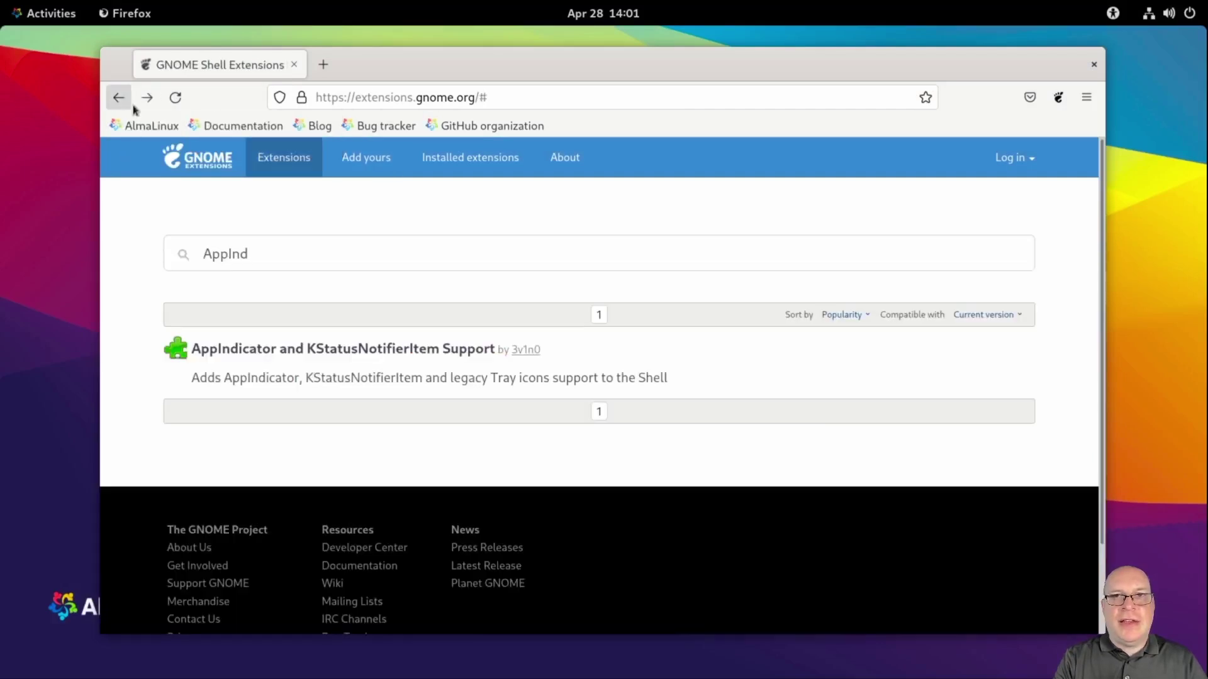
pyautogui.moveTo(261, 254); pyautogui.dragTo(208, 256)
pyautogui.write('Arc')
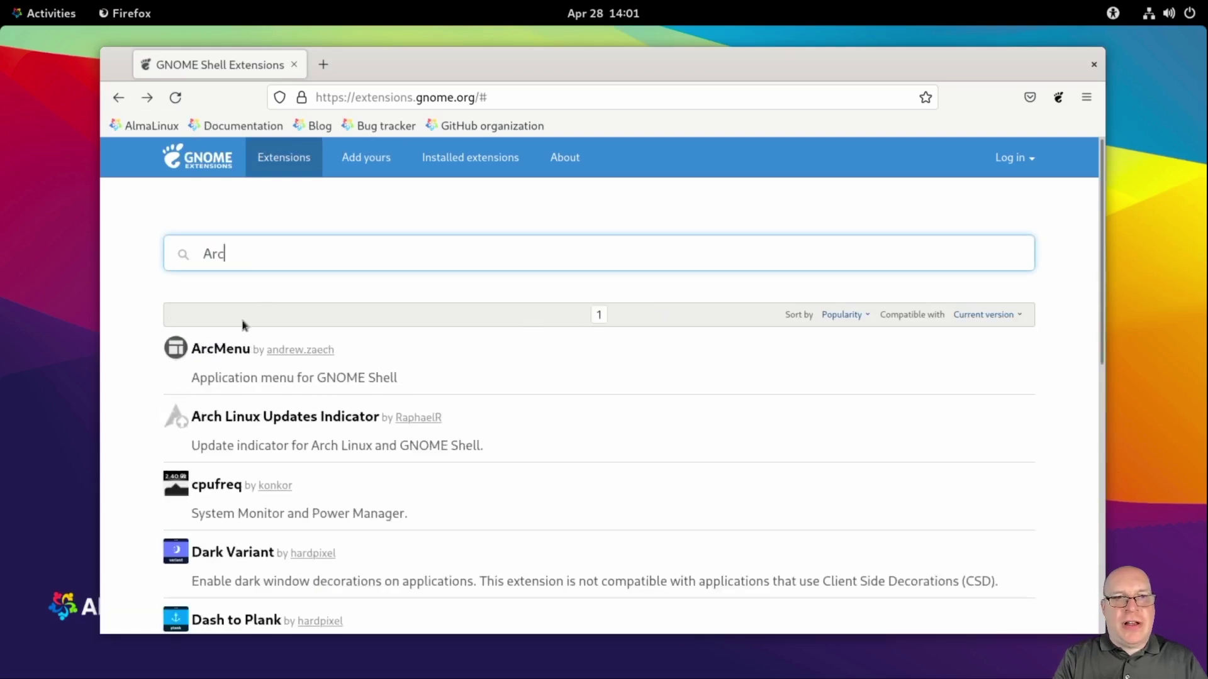
pyautogui.click(224, 348)
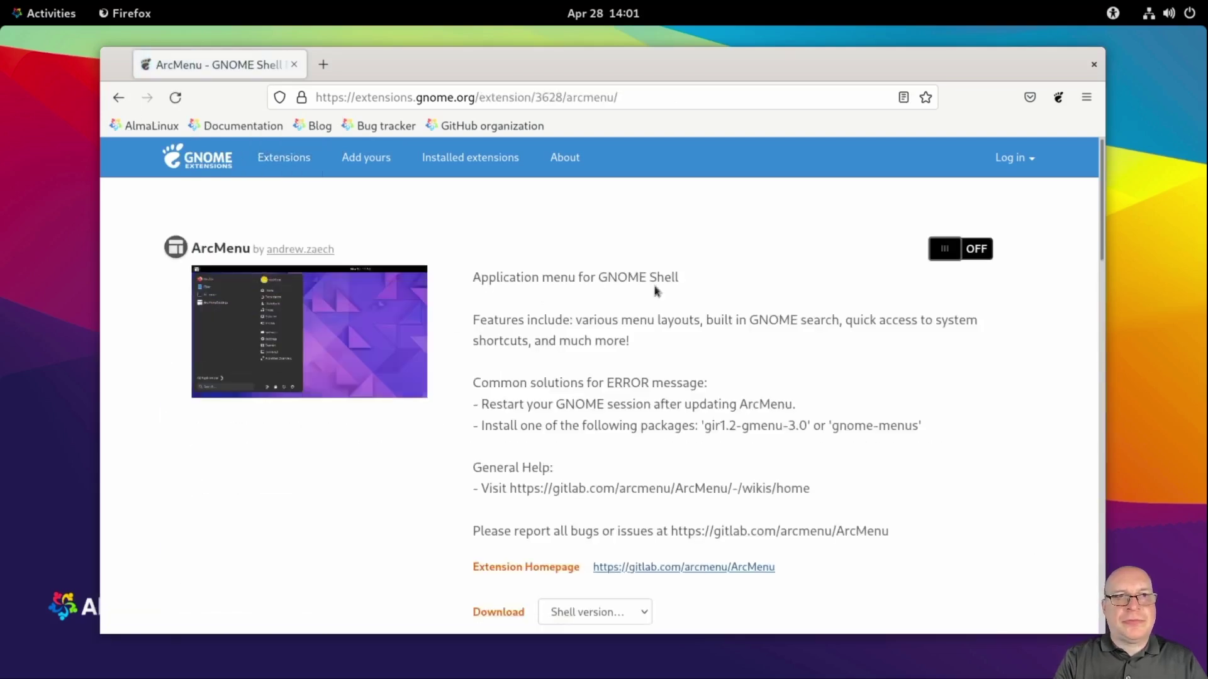
pyautogui.click(945, 254)
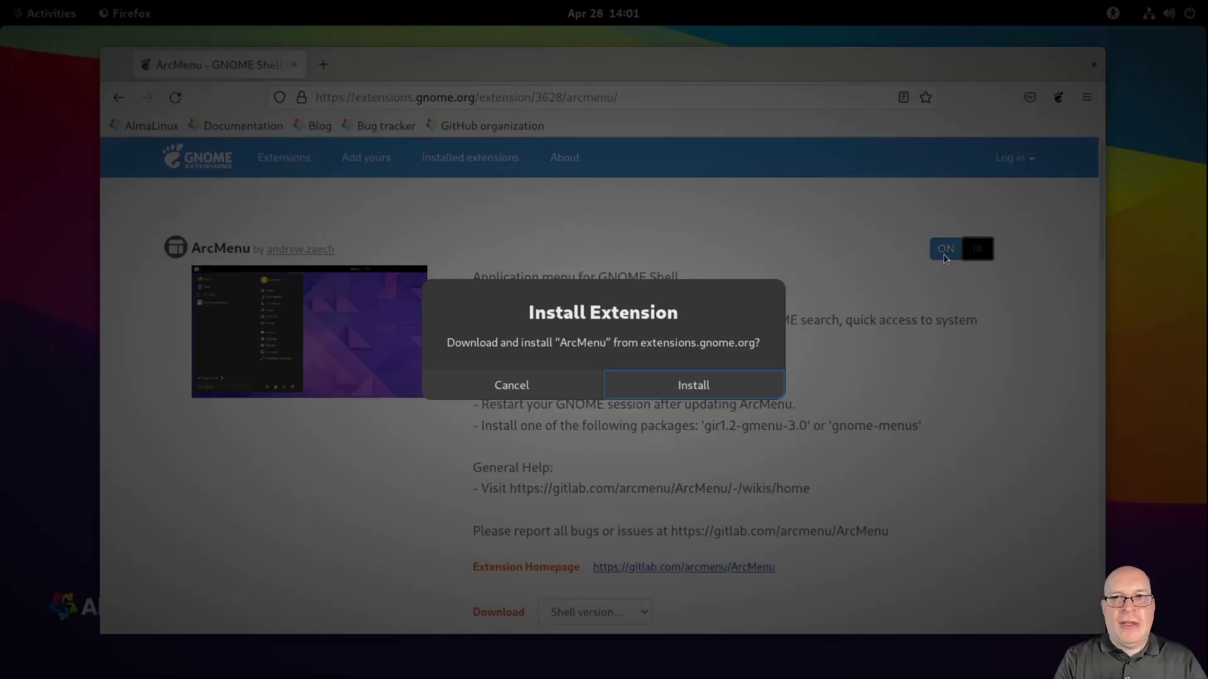
pyautogui.click(757, 381)
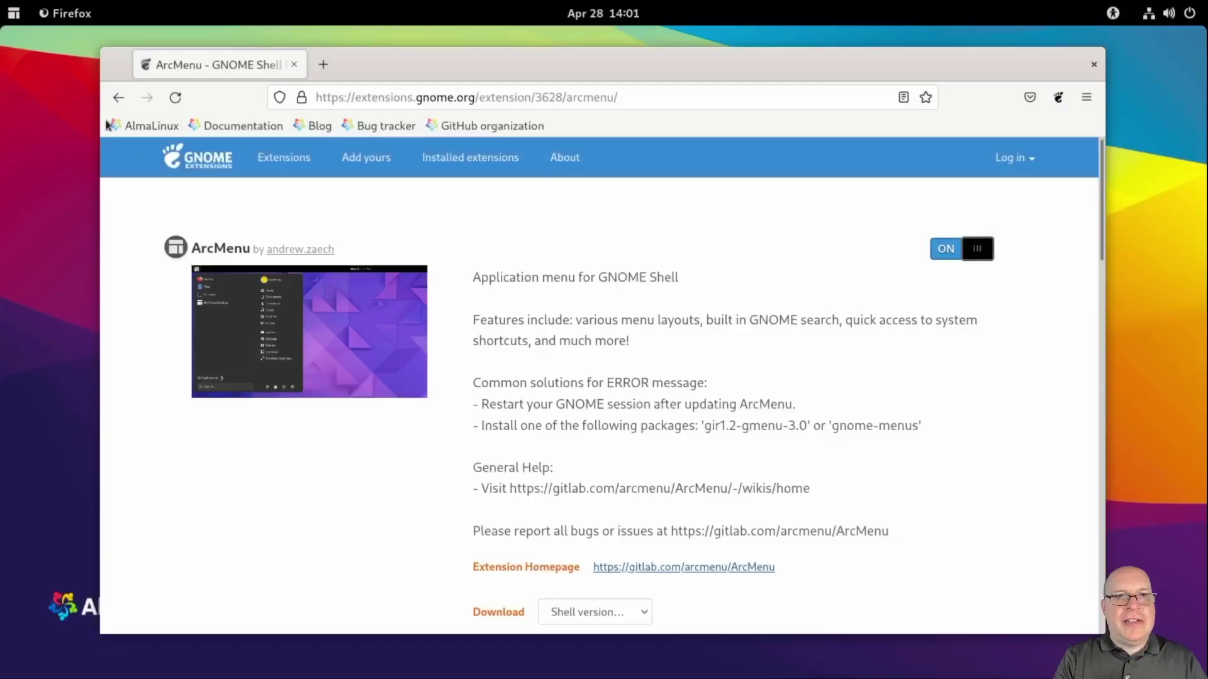
# Step: Return to the extension search, look up Dash to Panel, and install that extension
pyautogui.click(118, 97)
pyautogui.doubleClick(195, 253)
pyautogui.write('Dash')
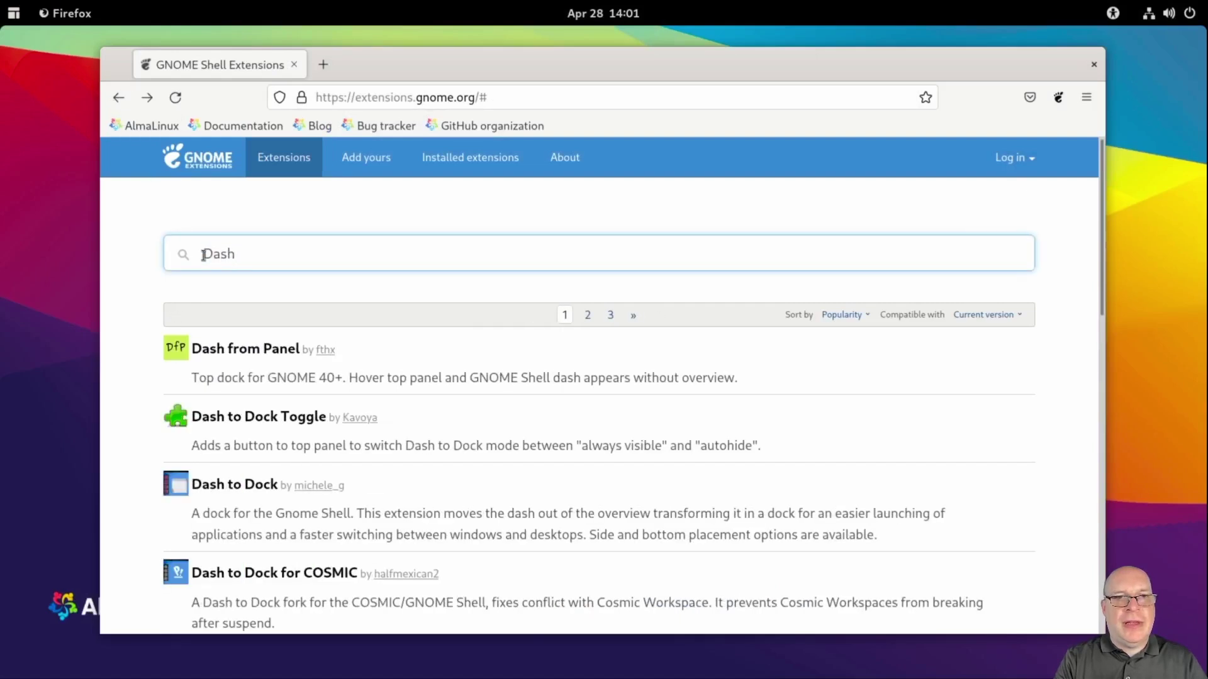
pyautogui.write(' to Panel')
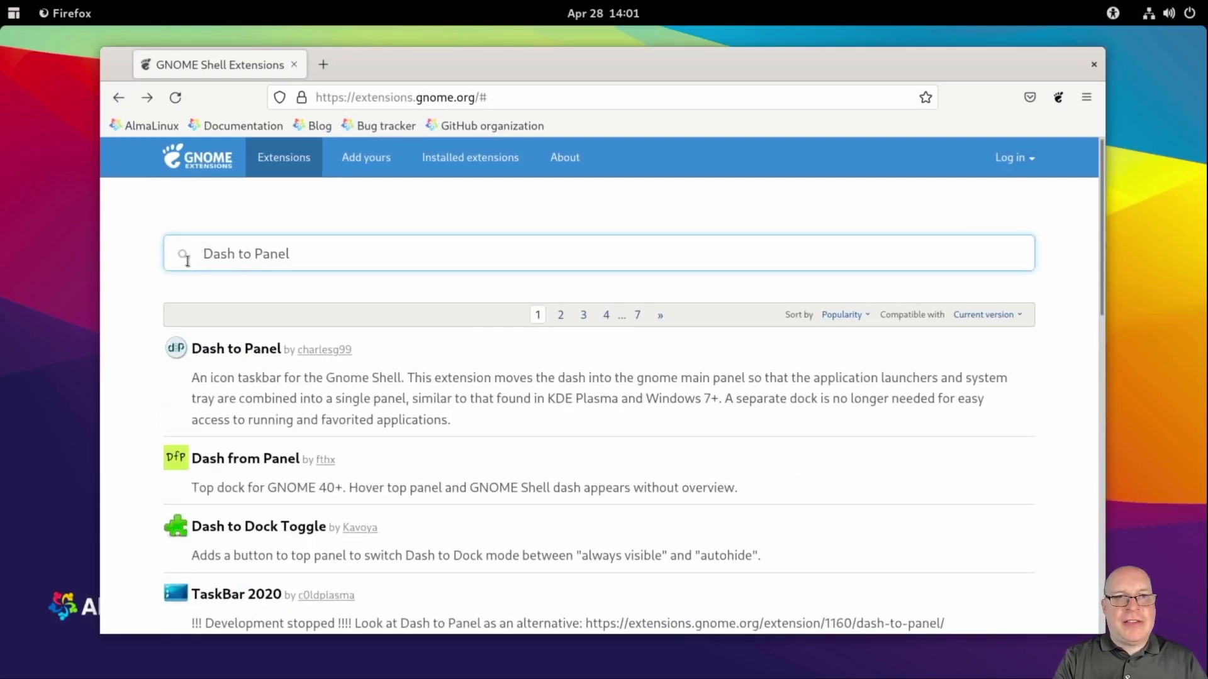
pyautogui.click(225, 348)
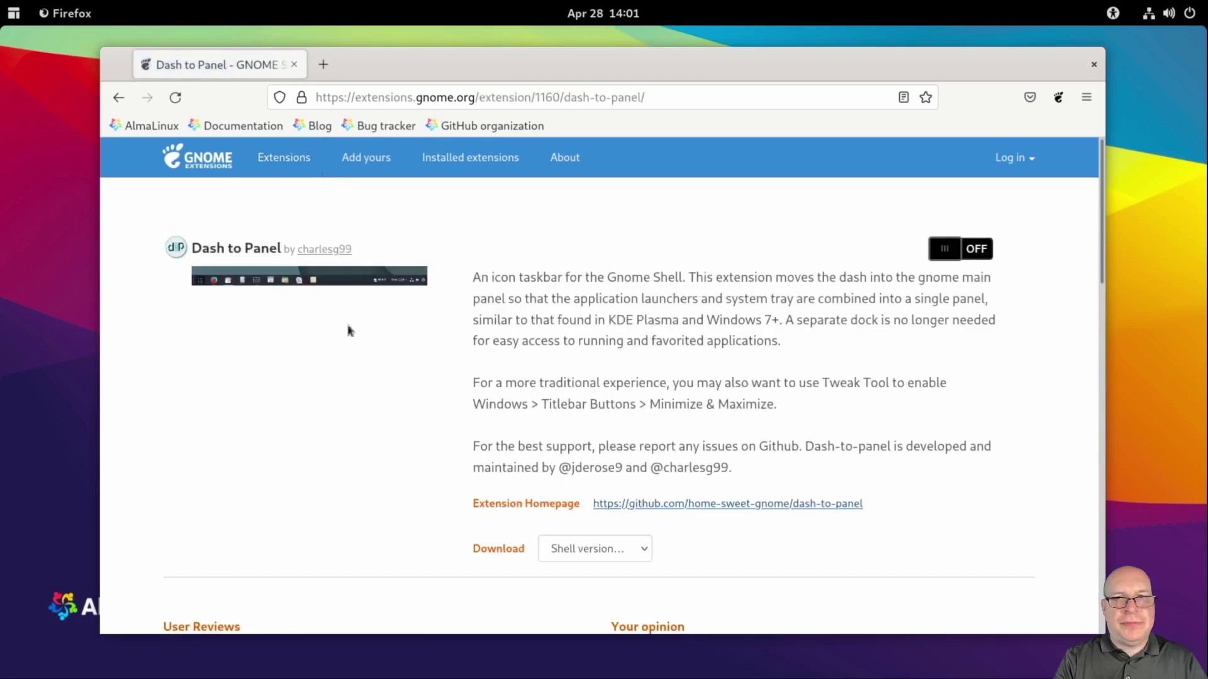
pyautogui.click(946, 249)
pyautogui.click(727, 386)
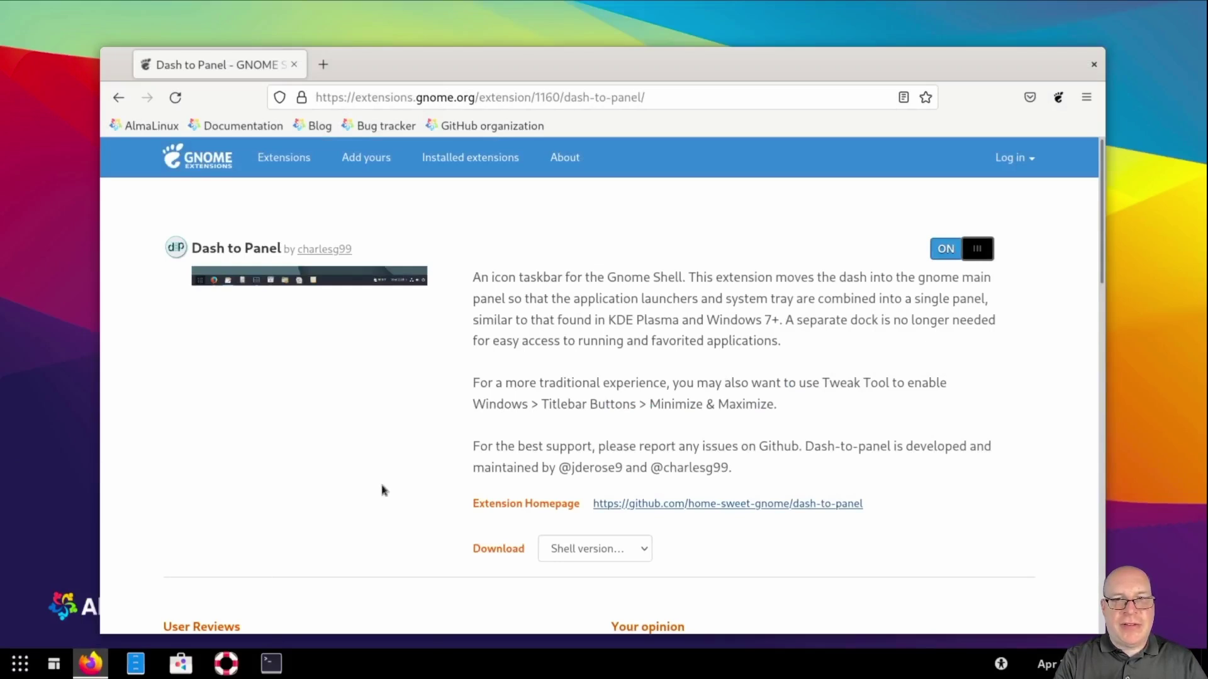
# Step: Return to the extension search, look up Extension, install the Extension List extension, and check its menu in the panel
pyautogui.click(118, 97)
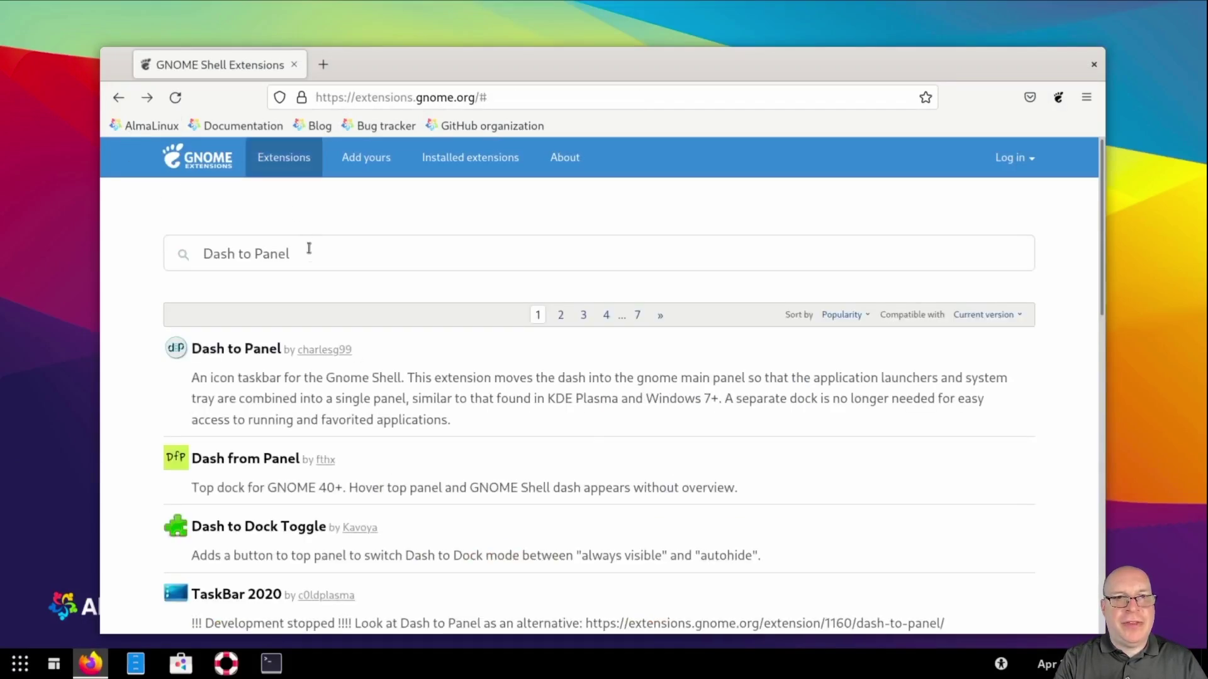
pyautogui.tripleClick(288, 253)
pyautogui.write('Extension')
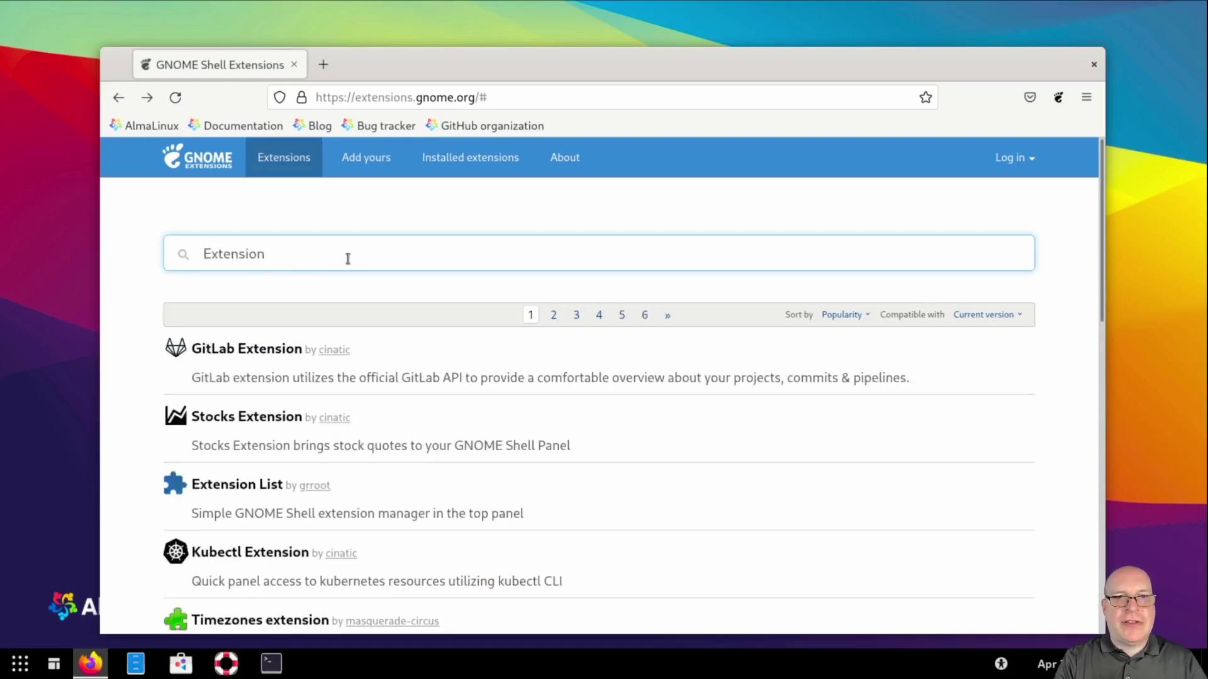
pyautogui.click(263, 484)
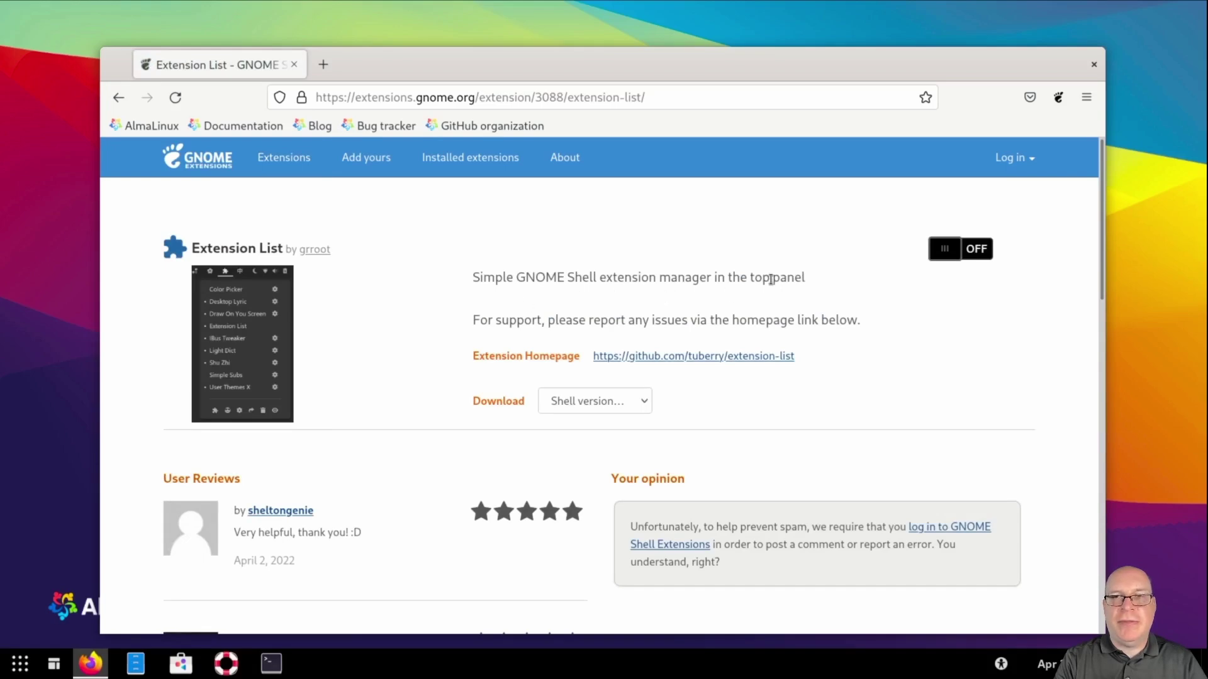
pyautogui.click(944, 249)
pyautogui.click(742, 390)
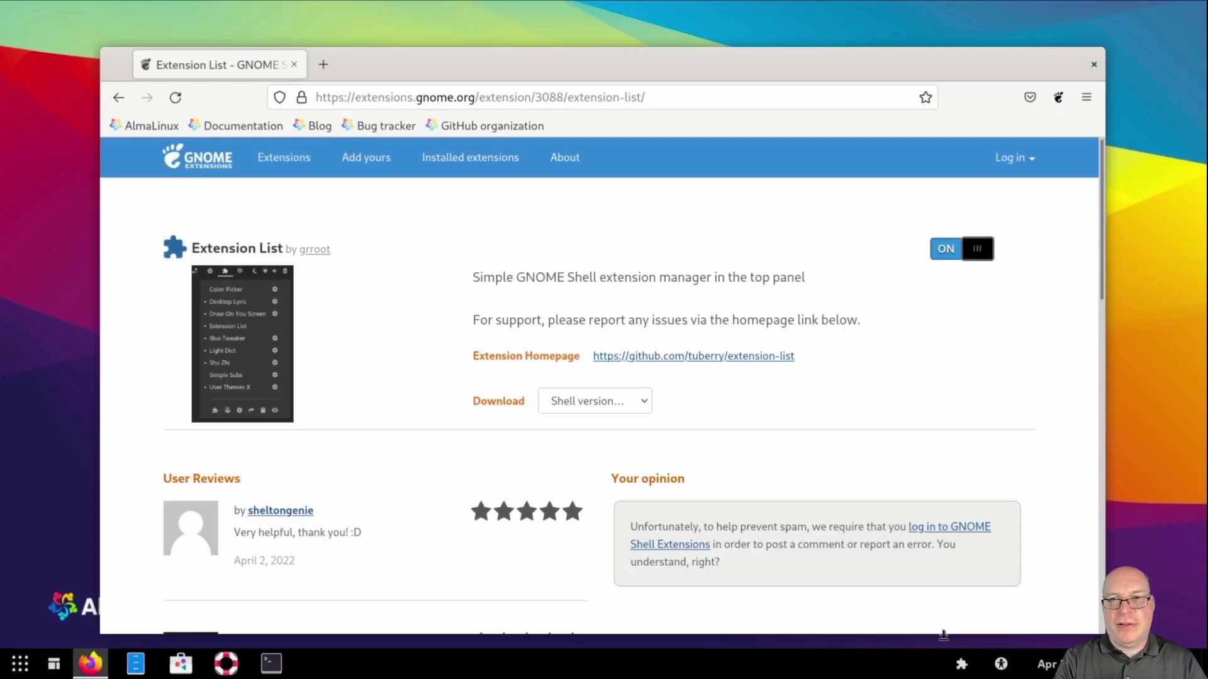
pyautogui.click(961, 665)
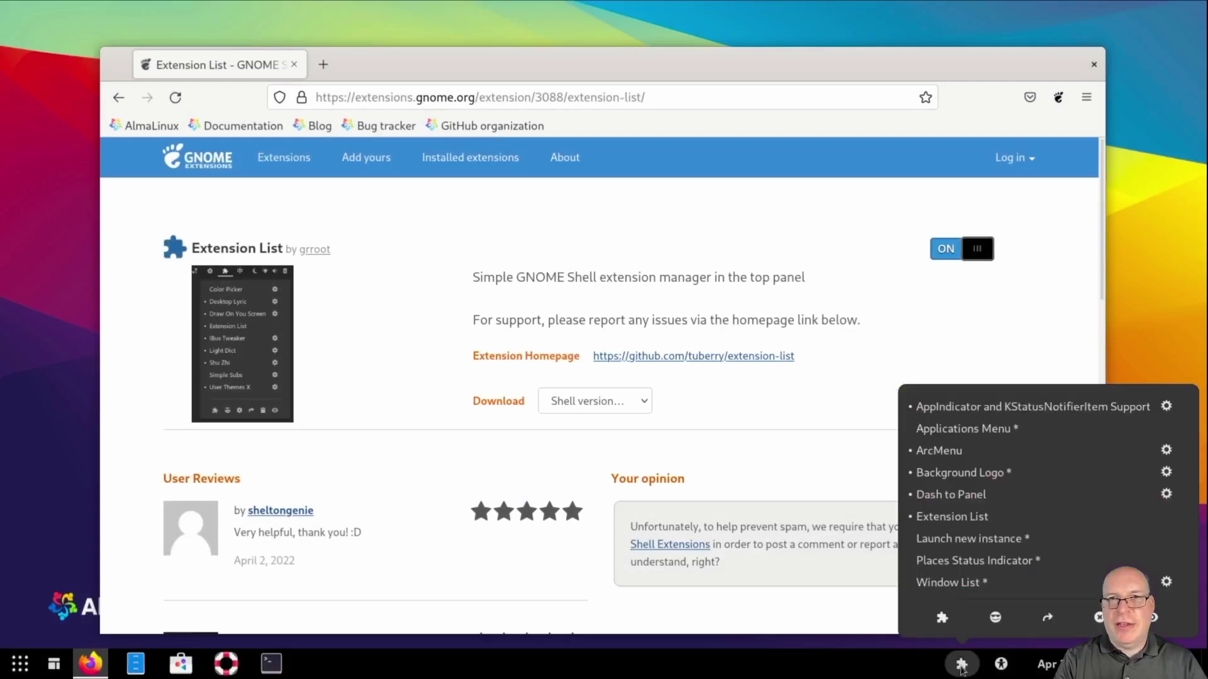
pyautogui.click(961, 665)
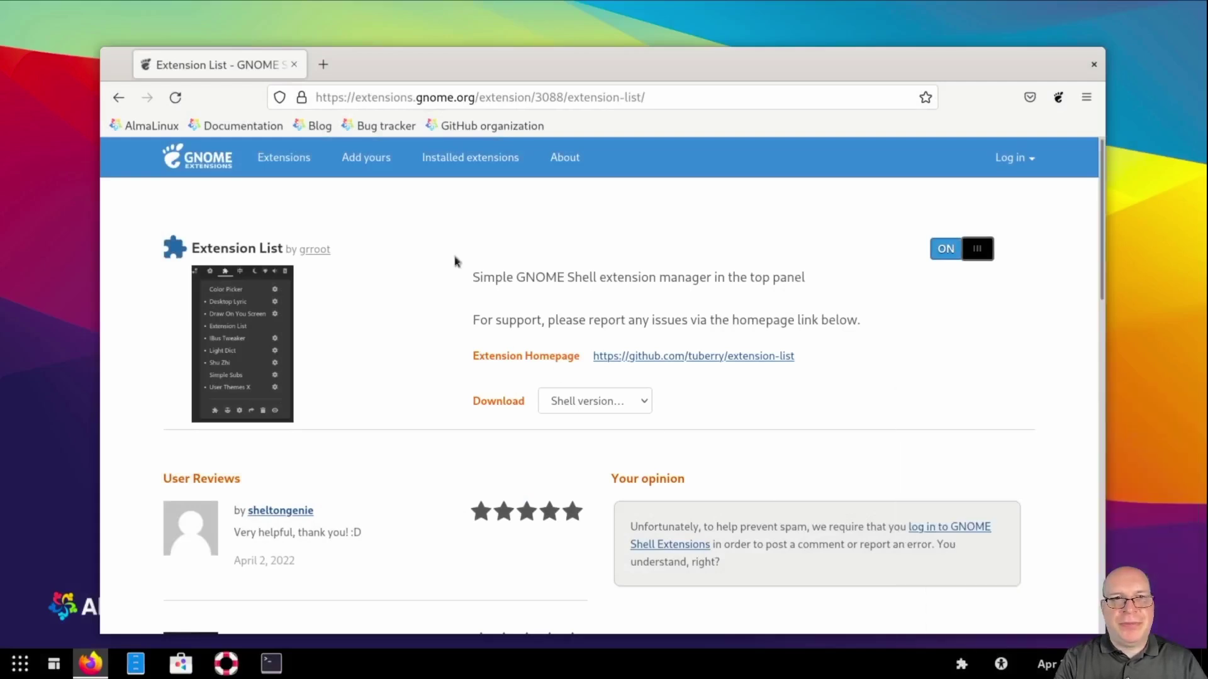
# Step: Return to the extension search, look up Places, enable Places Status Indicator, and check its Places menu
pyautogui.click(119, 100)
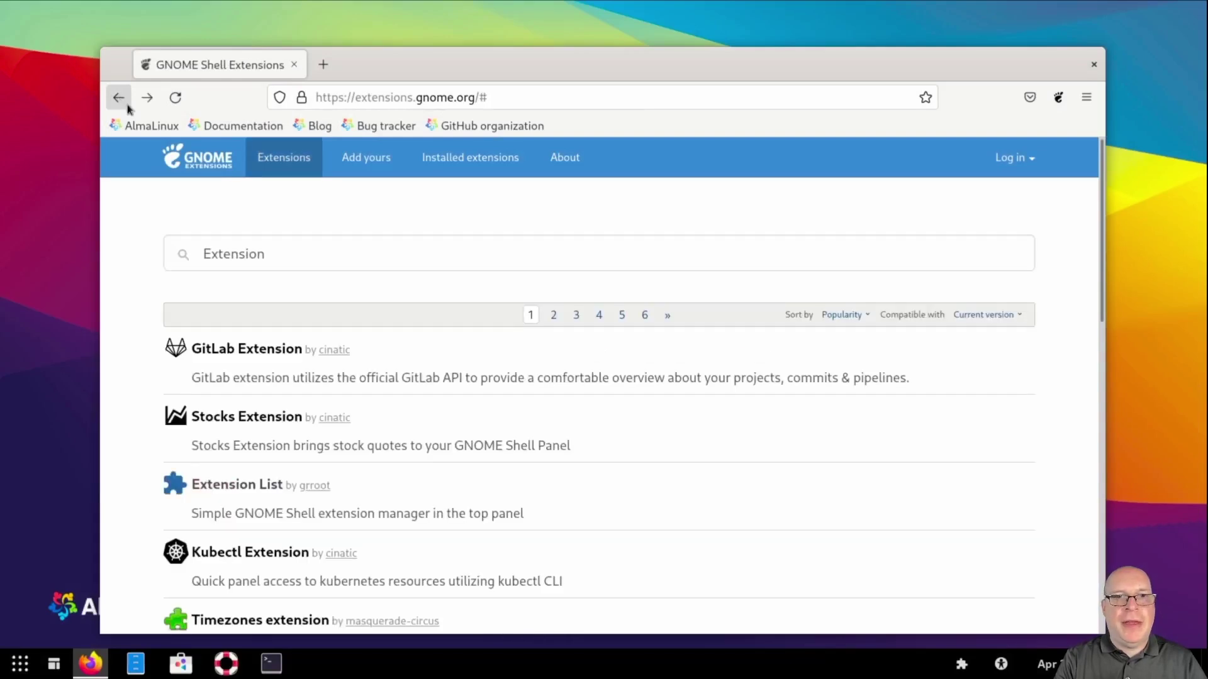
pyautogui.click(291, 256)
pyautogui.press('BackSpace')
pyautogui.press('BackSpace')
pyautogui.press('BackSpace')
pyautogui.press('BackSpace')
pyautogui.press('BackSpace')
pyautogui.press('BackSpace')
pyautogui.press('BackSpace')
pyautogui.press('BackSpace')
pyautogui.press('BackSpace')
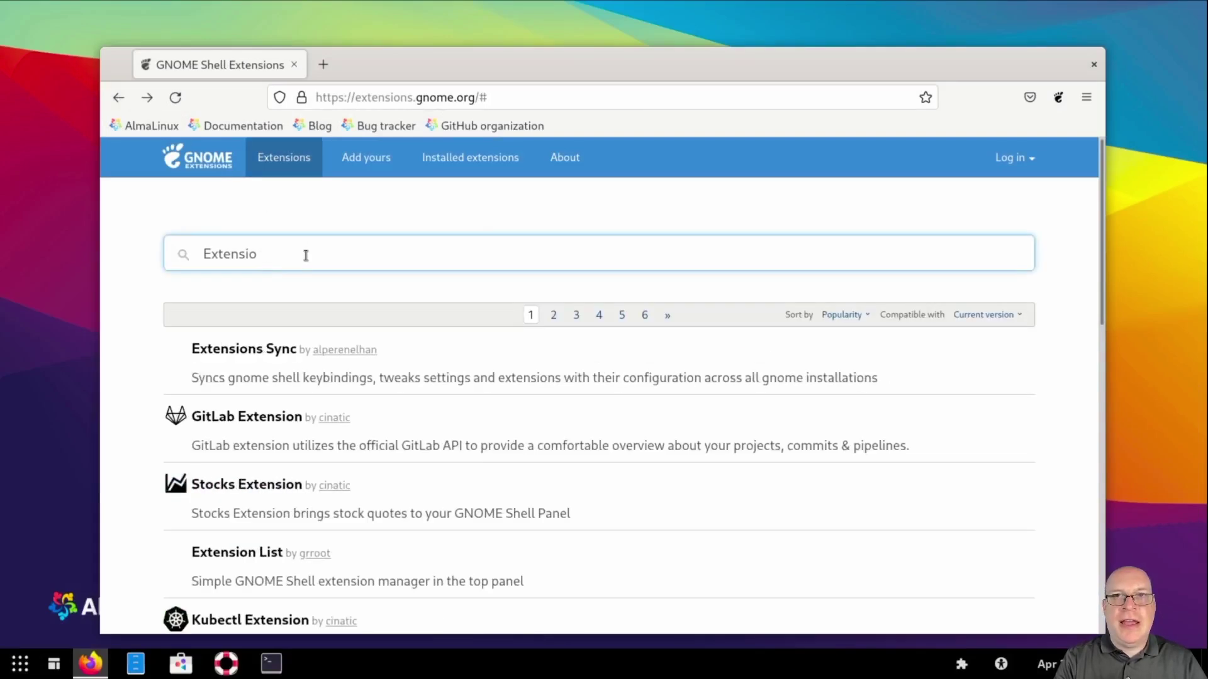
pyautogui.write('Places')
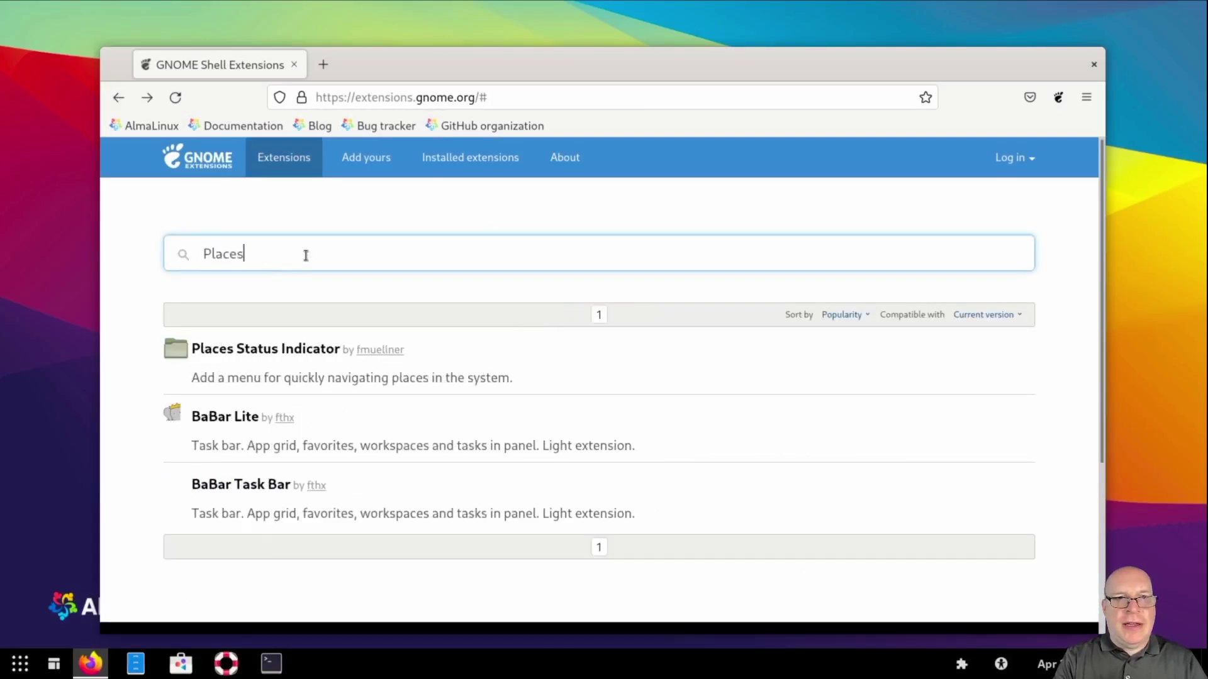
pyautogui.click(314, 350)
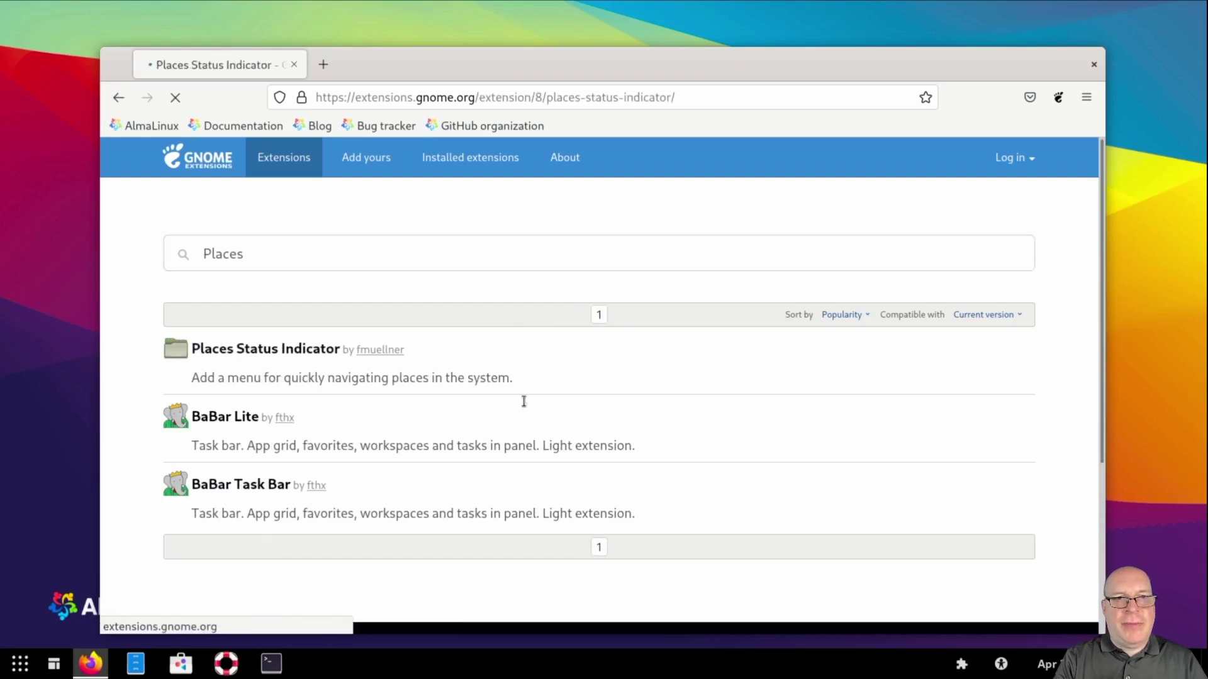
pyautogui.click(922, 252)
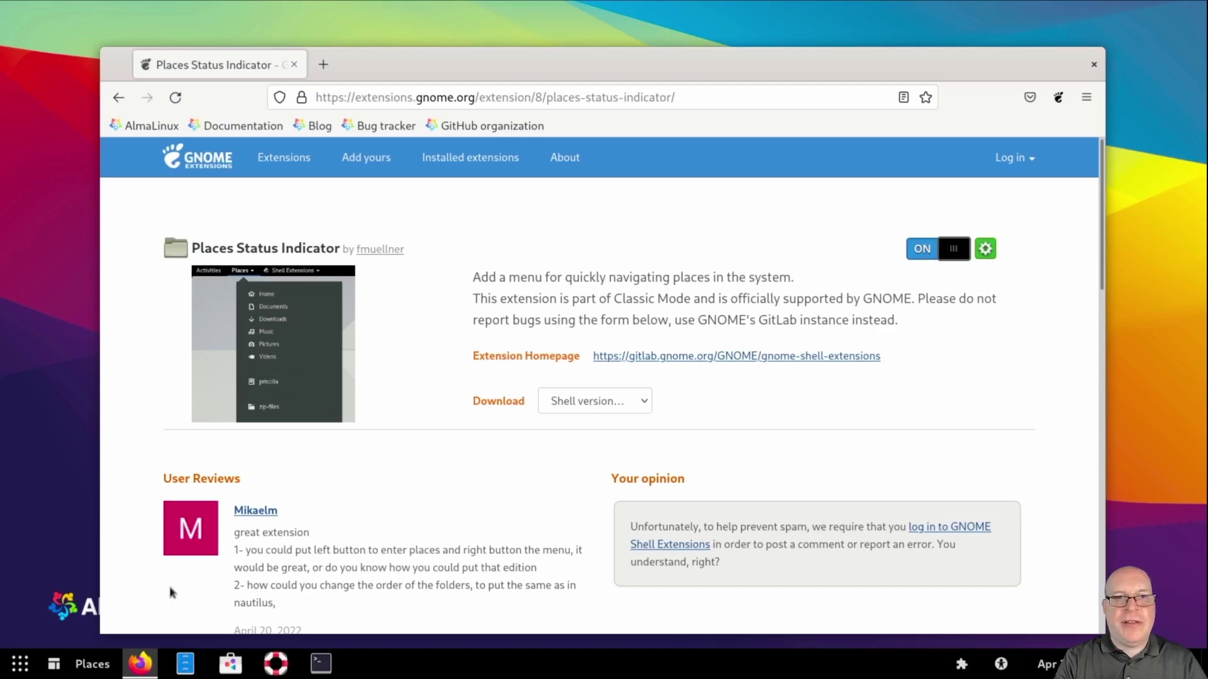
pyautogui.click(92, 669)
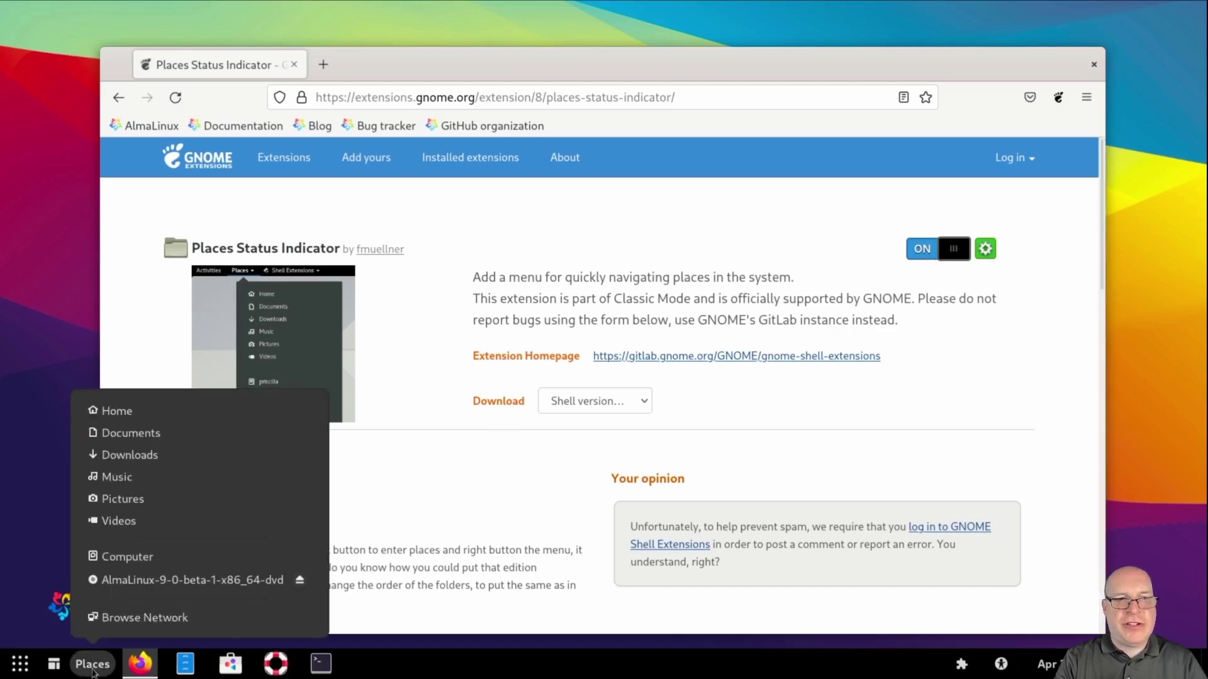
pyautogui.click(92, 670)
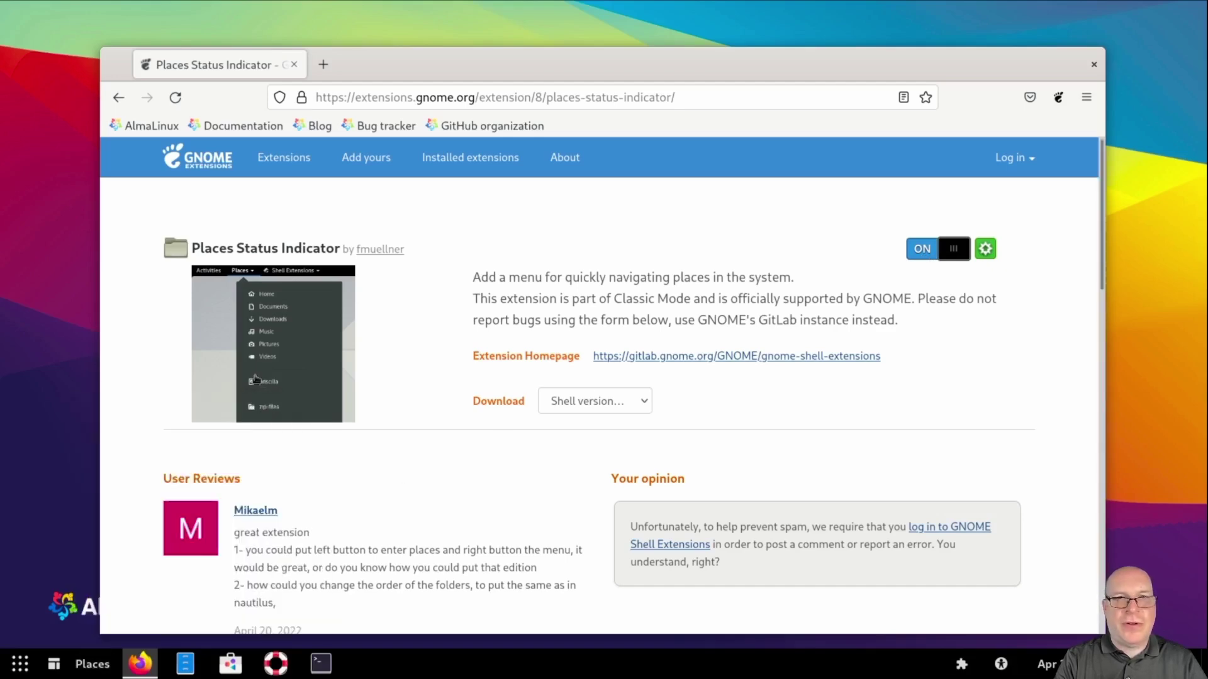
# Step: Return to the extension search, look up Sound, install Sound Input & Output Device Chooser, and check the system menu
pyautogui.click(116, 98)
pyautogui.moveTo(244, 252); pyautogui.dragTo(183, 253)
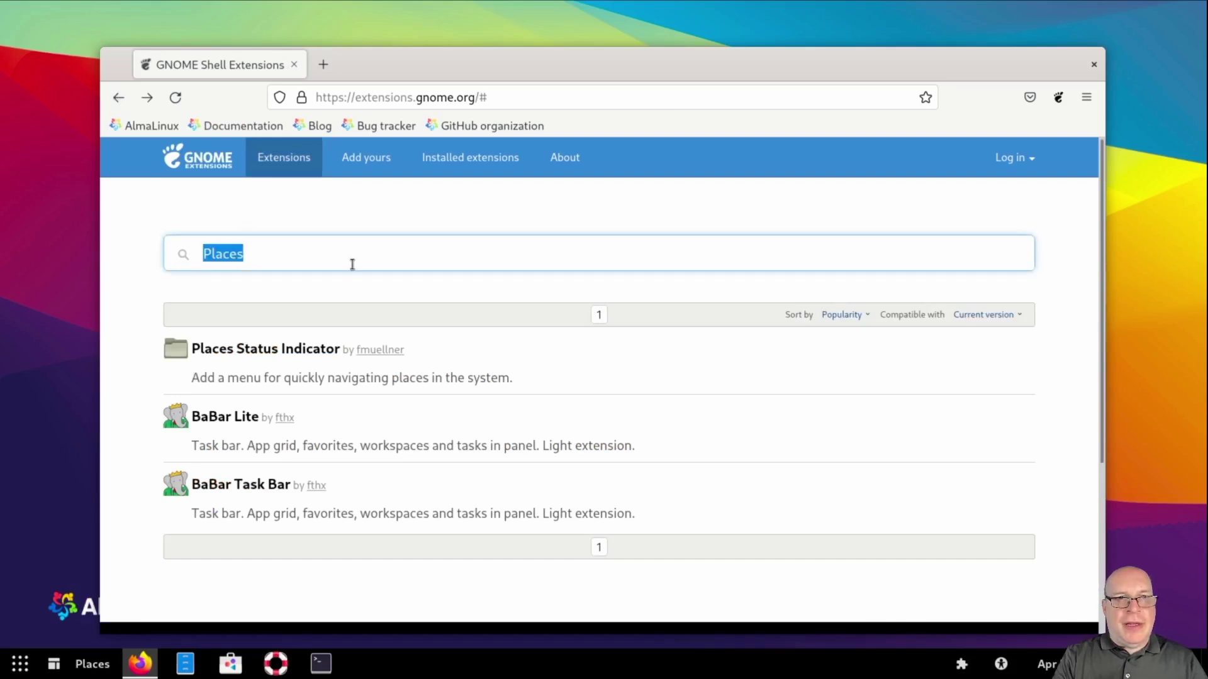
pyautogui.write('Sound')
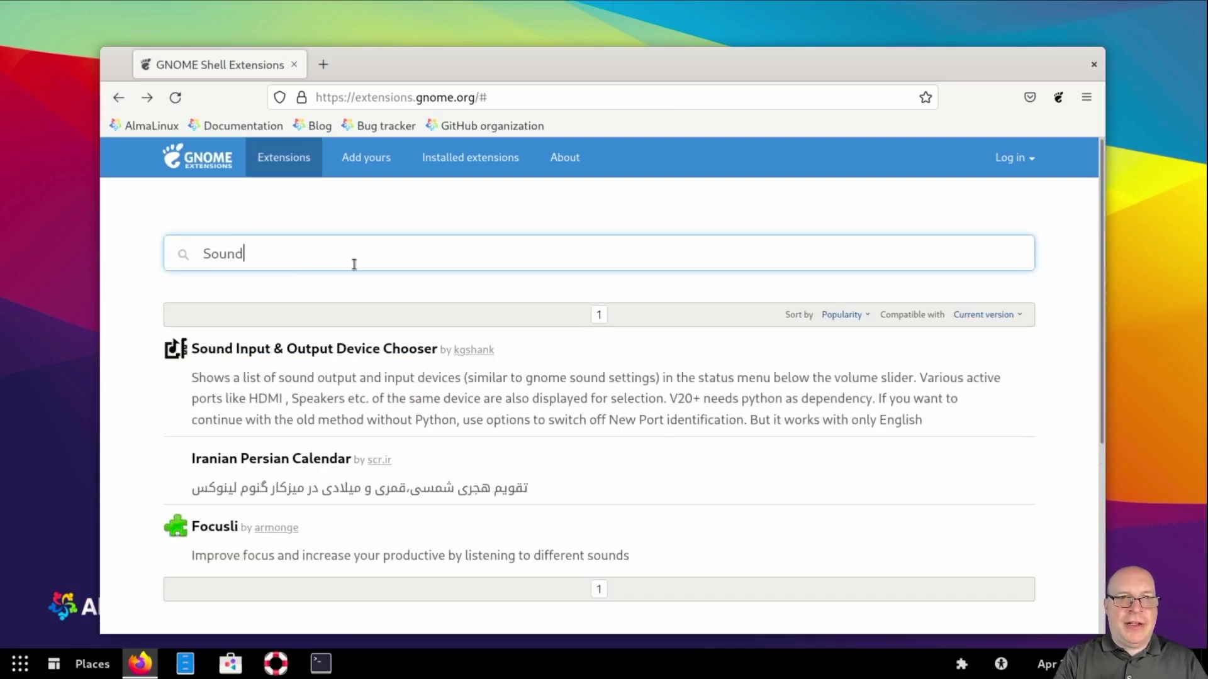
pyautogui.click(340, 349)
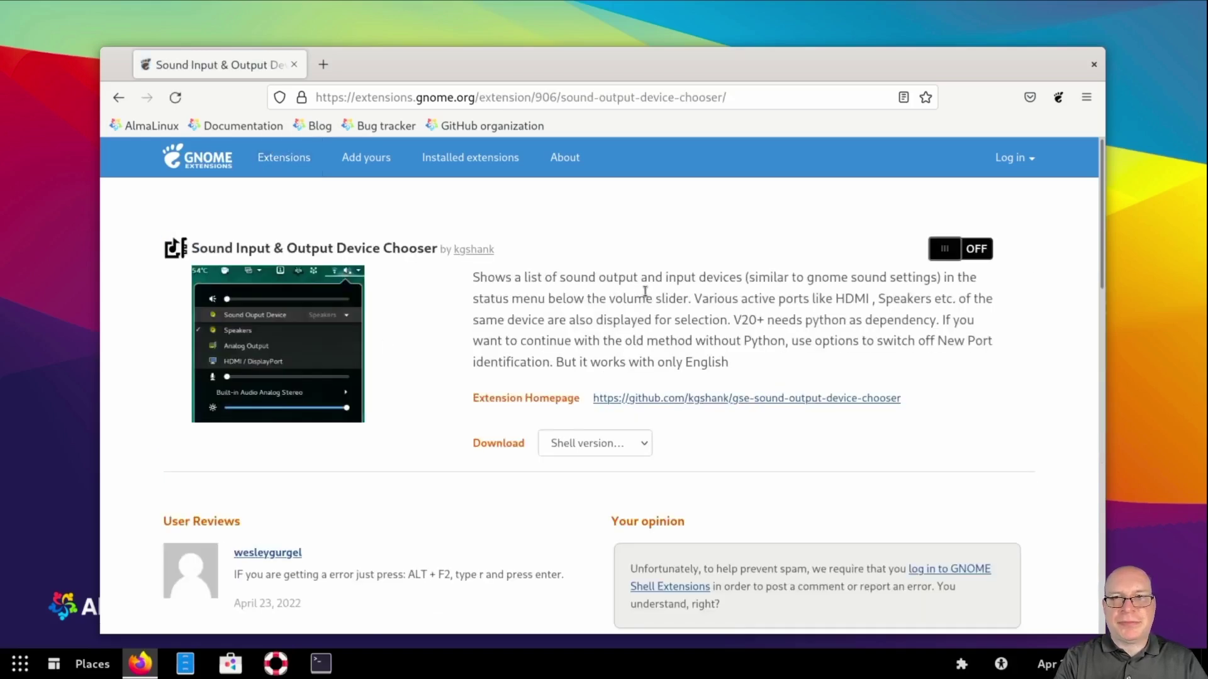
pyautogui.click(948, 256)
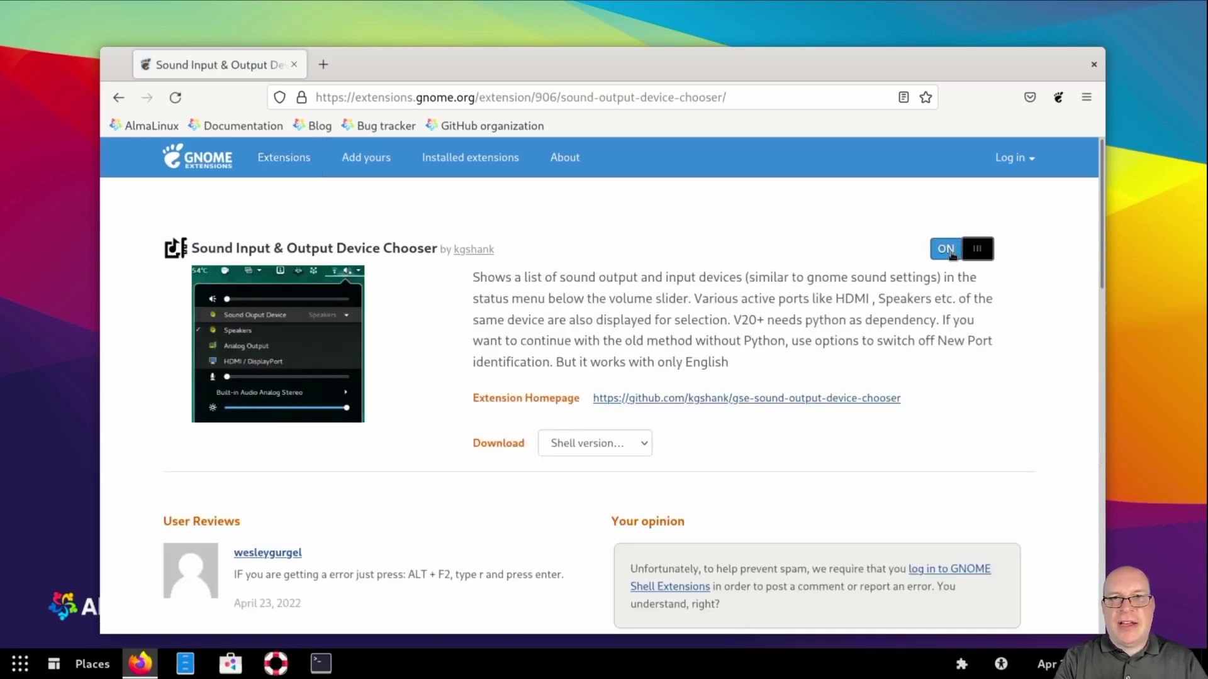
pyautogui.click(758, 390)
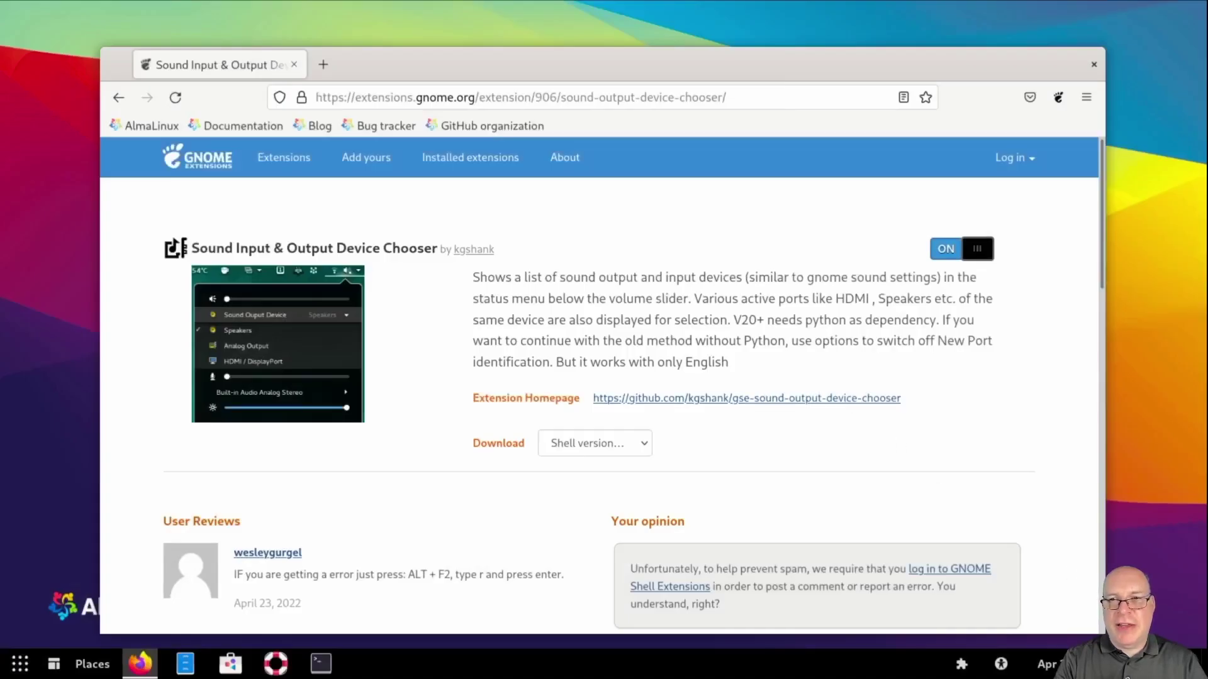
pyautogui.click(1170, 665)
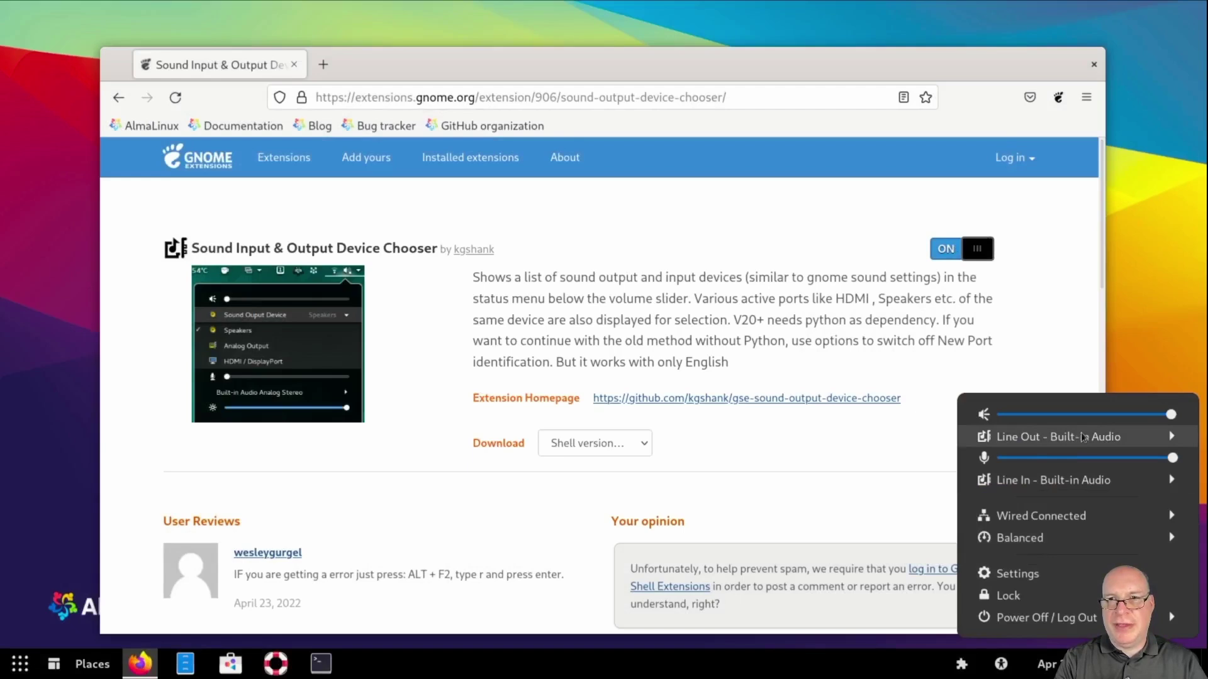
pyautogui.click(914, 468)
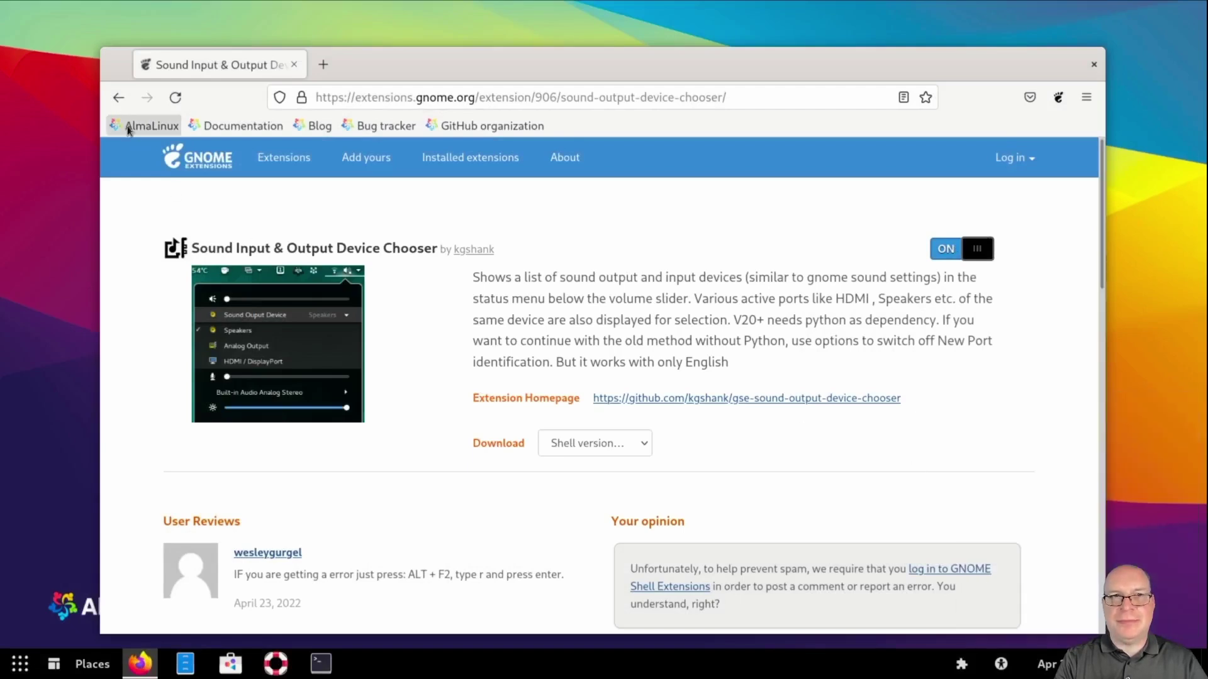
# Step: Return to the extension search, look up User T, install the User Themes extension, and close the browser
pyautogui.click(119, 97)
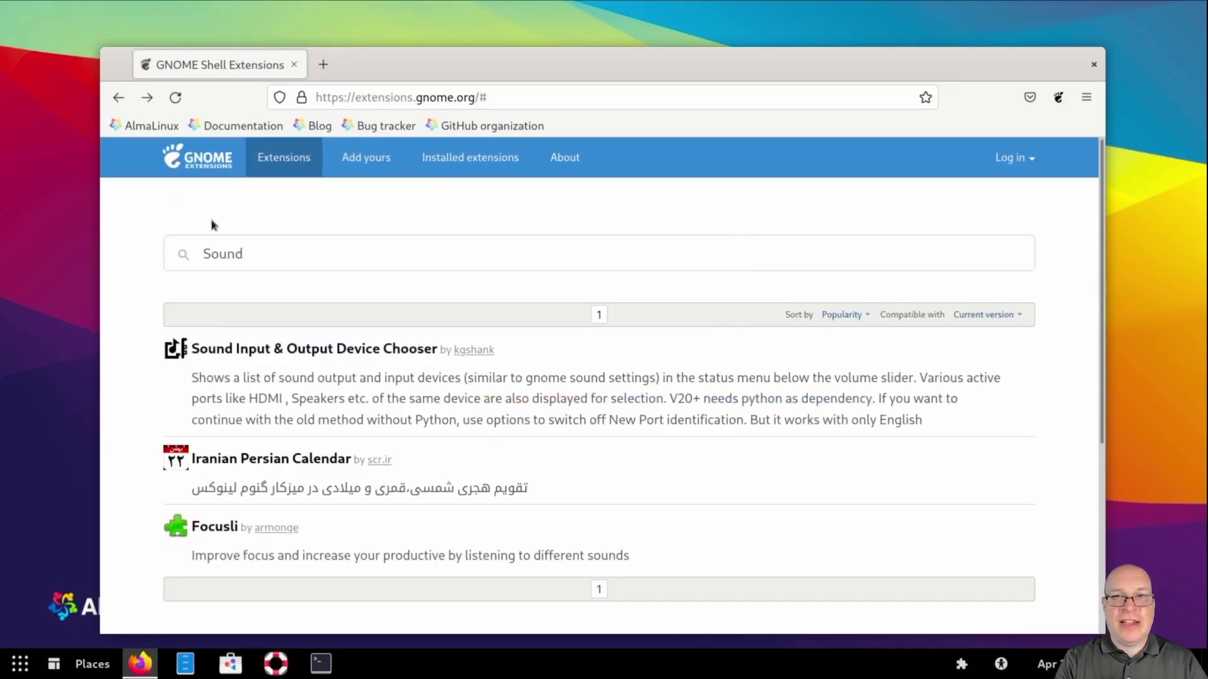
pyautogui.doubleClick(242, 254)
pyautogui.write('User T')
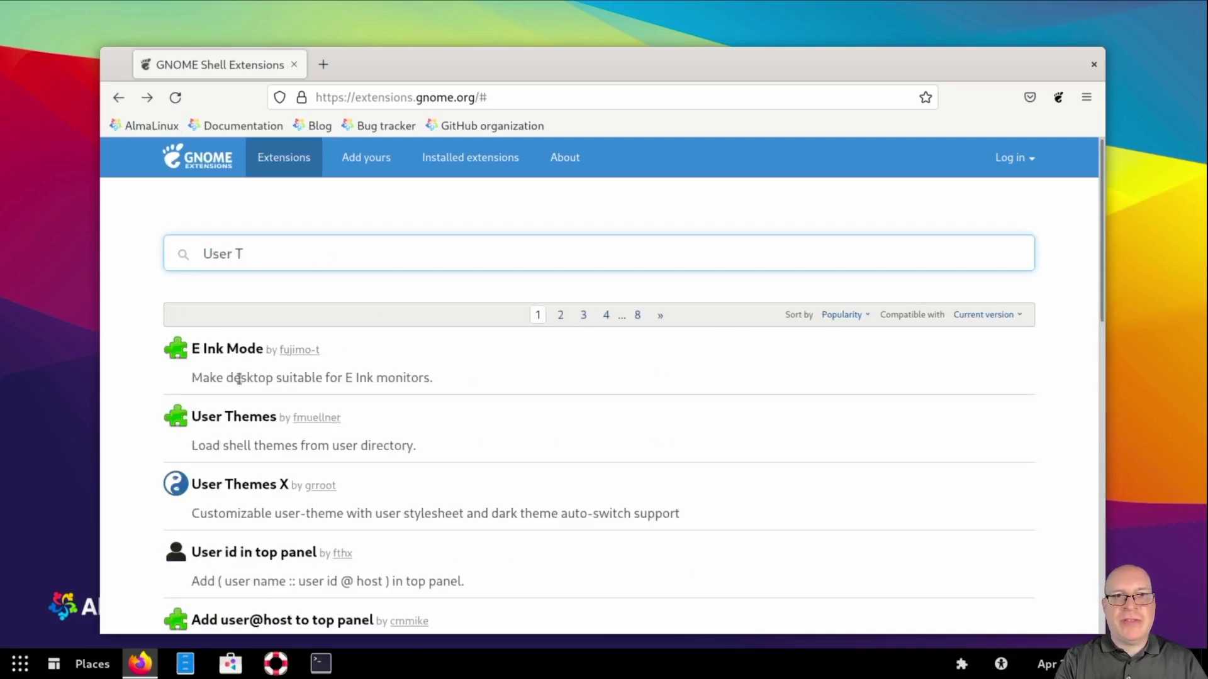
pyautogui.click(232, 419)
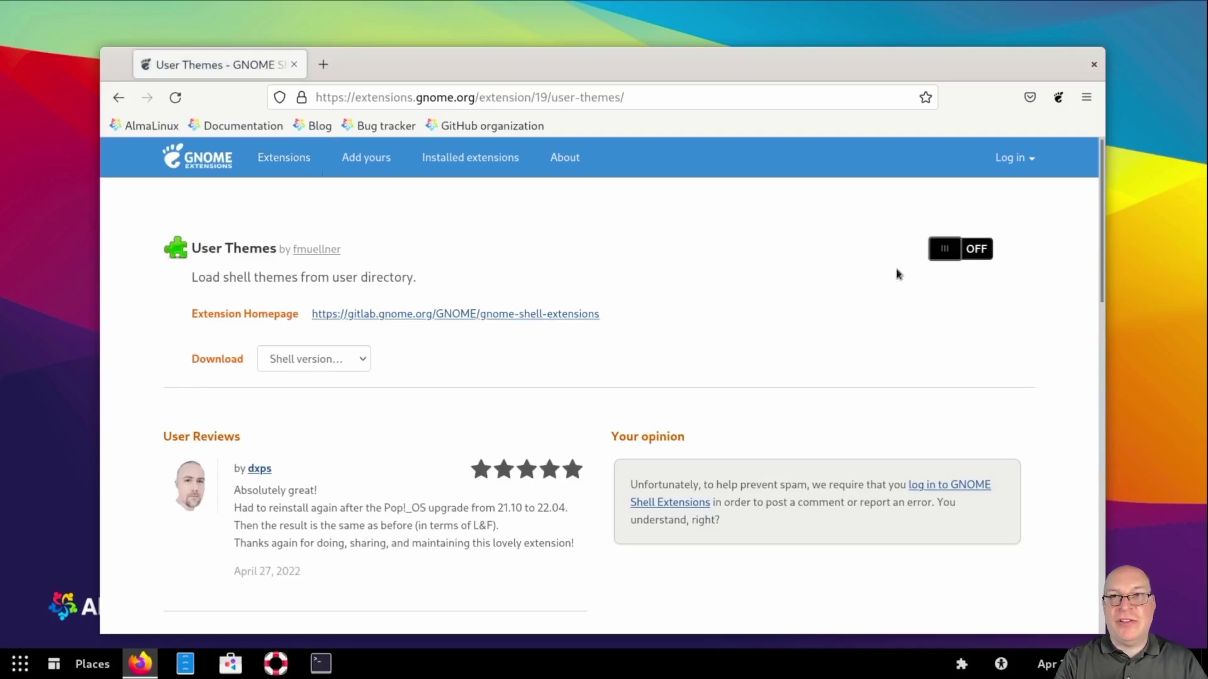
pyautogui.click(946, 250)
pyautogui.click(736, 386)
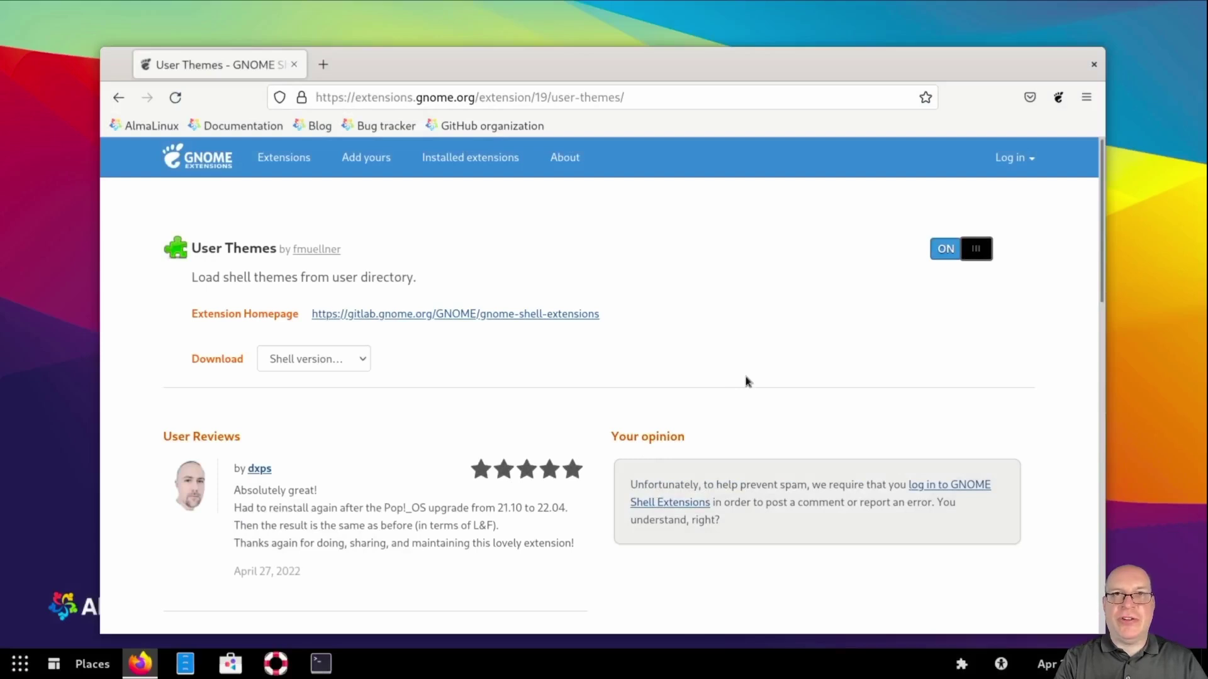
pyautogui.click(1093, 65)
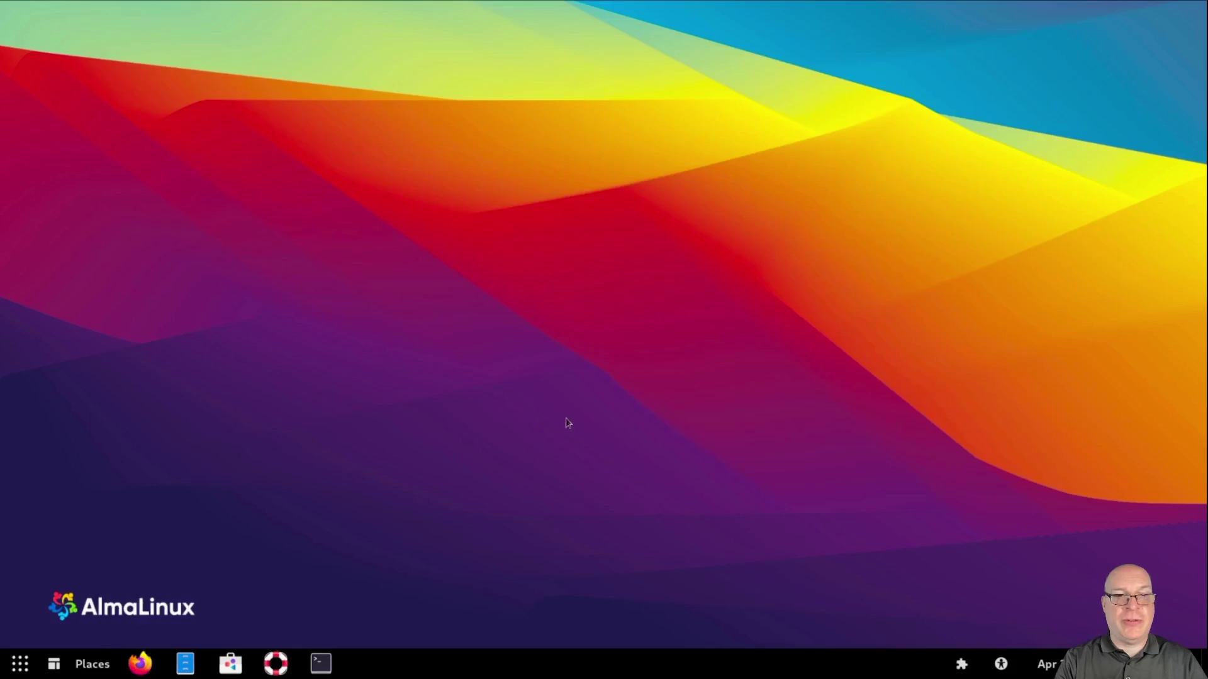
# Step: Open Tweaks, dismiss the notice about extensions, and enable Over-Amplification in the general settings
pyautogui.click(54, 664)
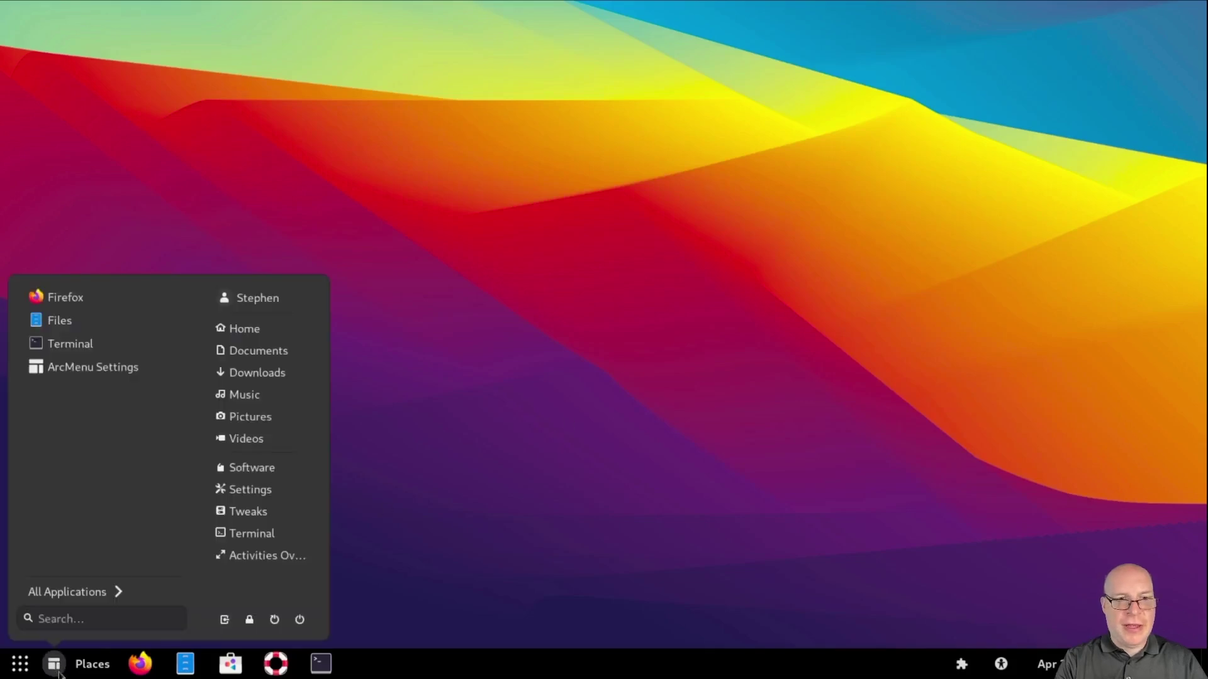
pyautogui.click(245, 511)
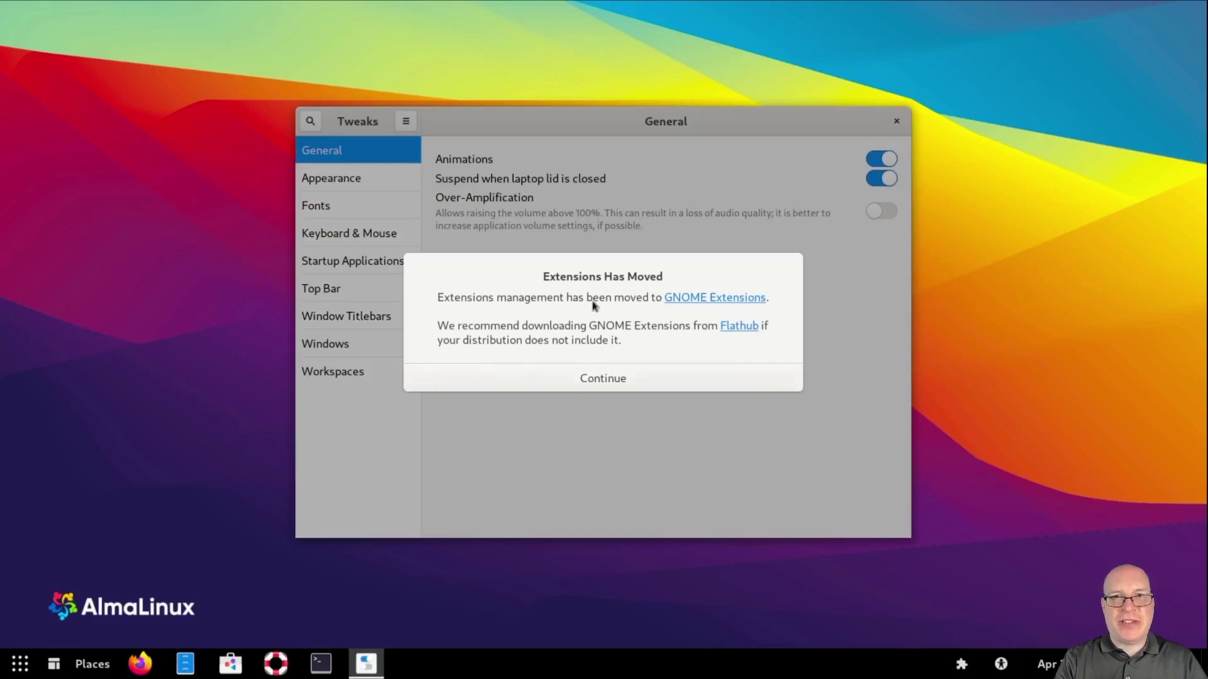
pyautogui.click(604, 379)
pyautogui.click(879, 212)
# Step: Set the applications theme to Adwaita-dark and the font antialiasing to Subpixel (for LCD screens)
pyautogui.click(388, 182)
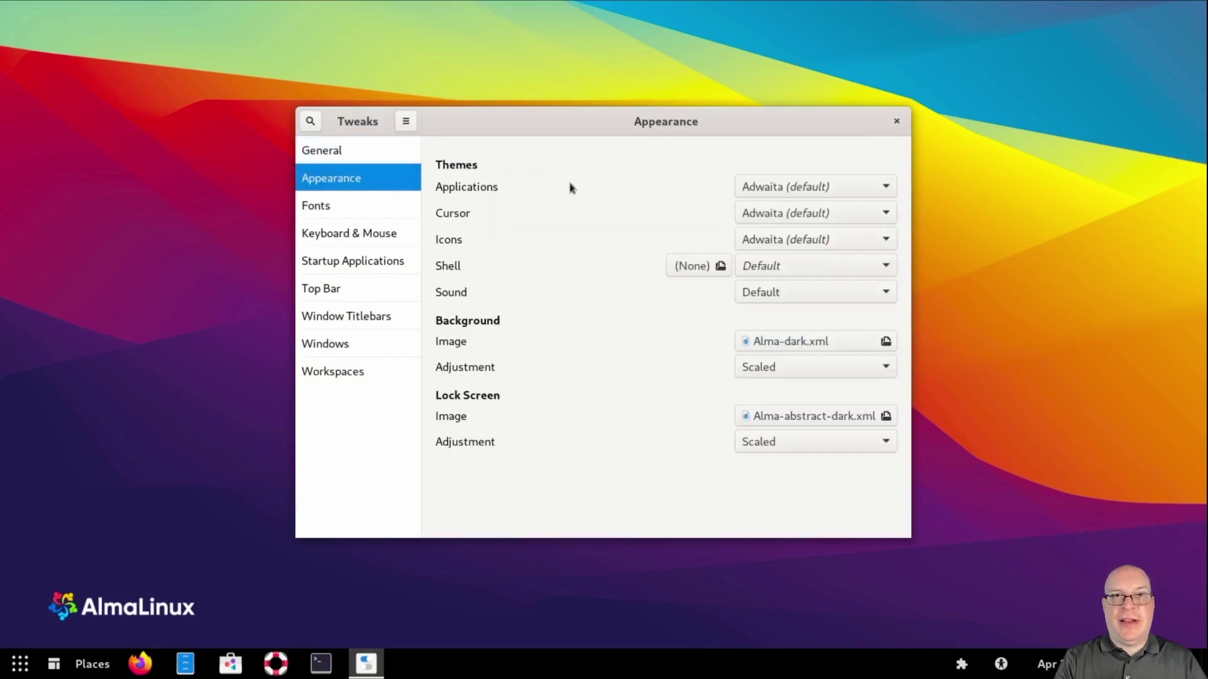
pyautogui.click(776, 186)
pyautogui.click(776, 210)
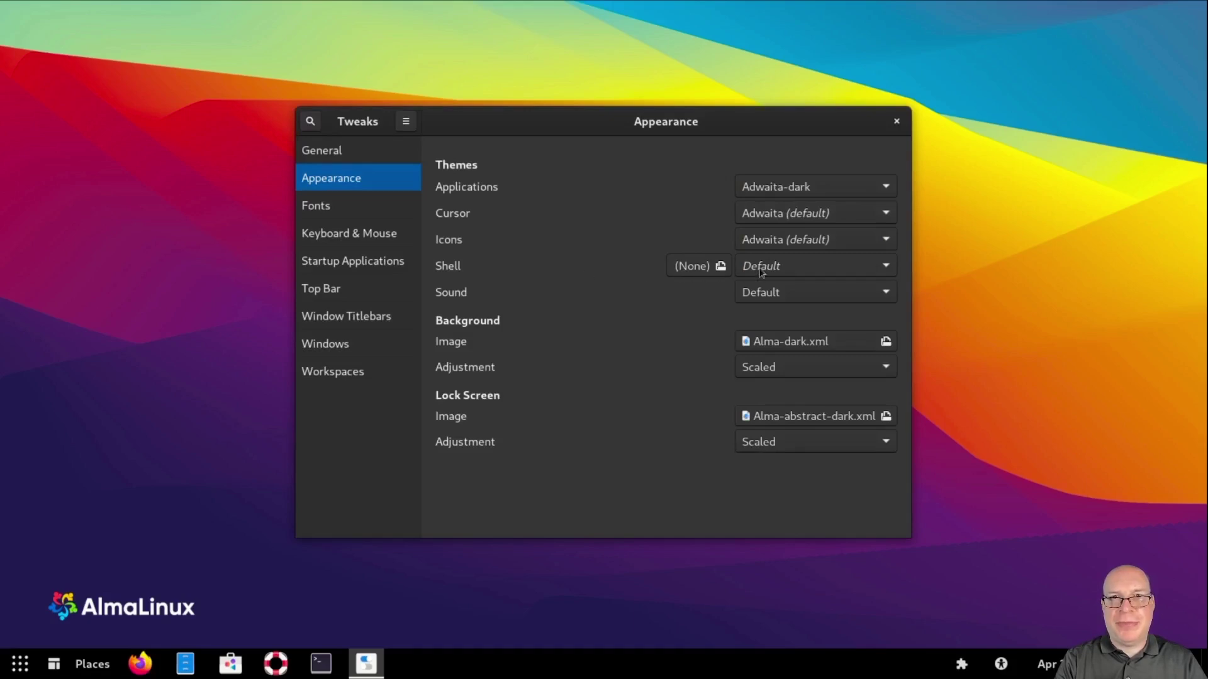
pyautogui.click(339, 209)
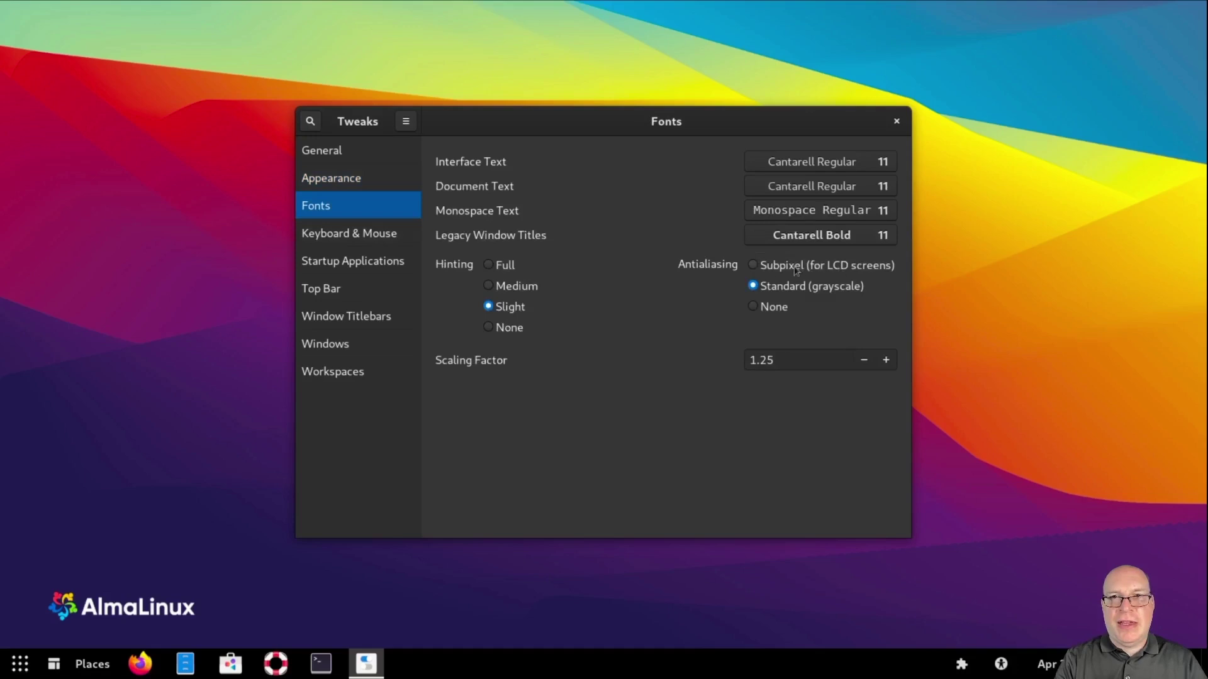
pyautogui.click(753, 265)
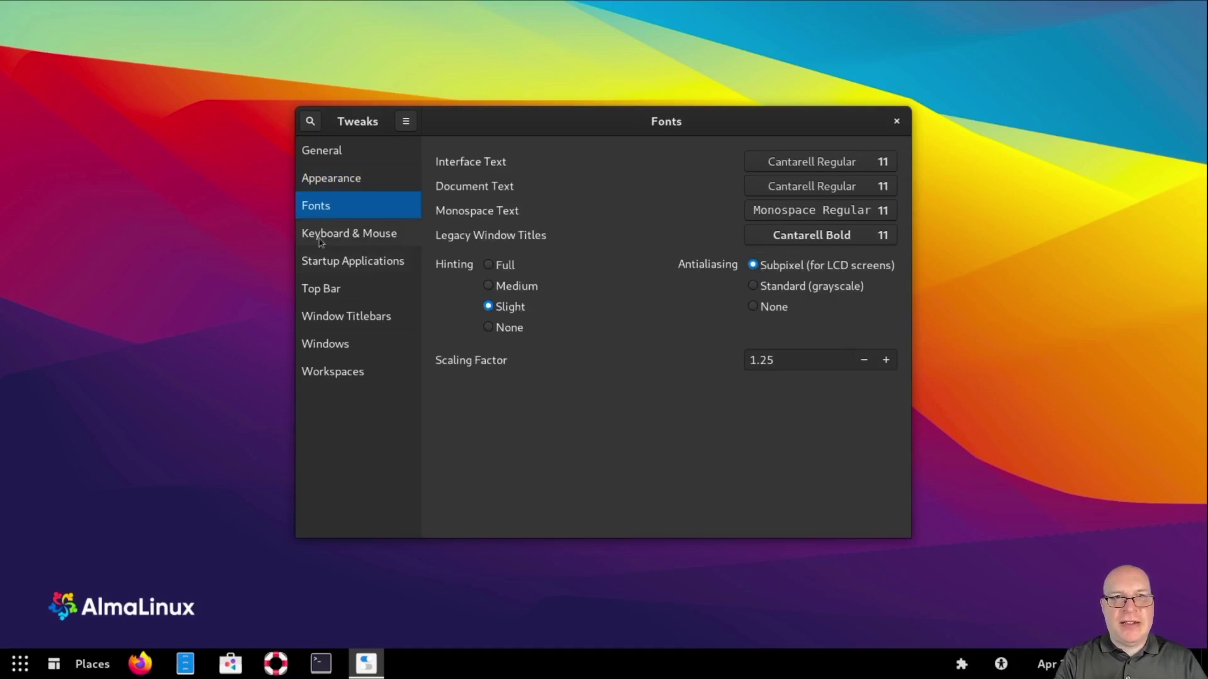
# Step: Enable the Maximize and Minimize titlebar buttons for windows, and close Tweaks
pyautogui.click(315, 317)
pyautogui.click(876, 293)
pyautogui.click(877, 312)
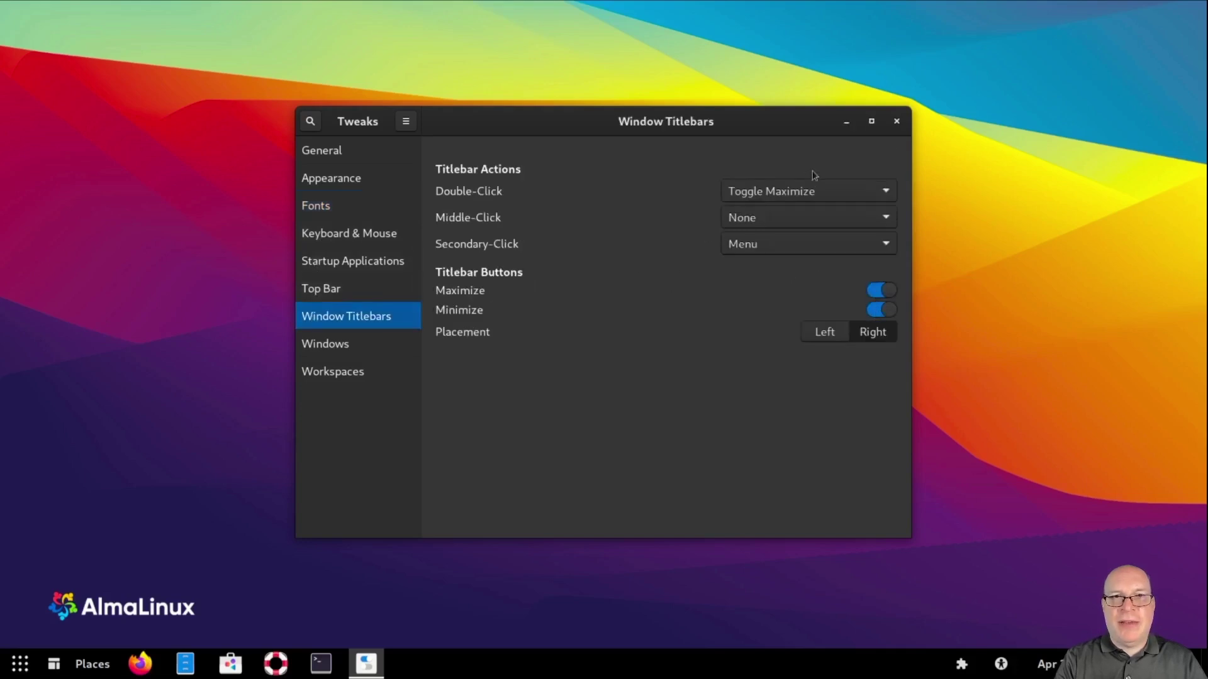
pyautogui.click(897, 121)
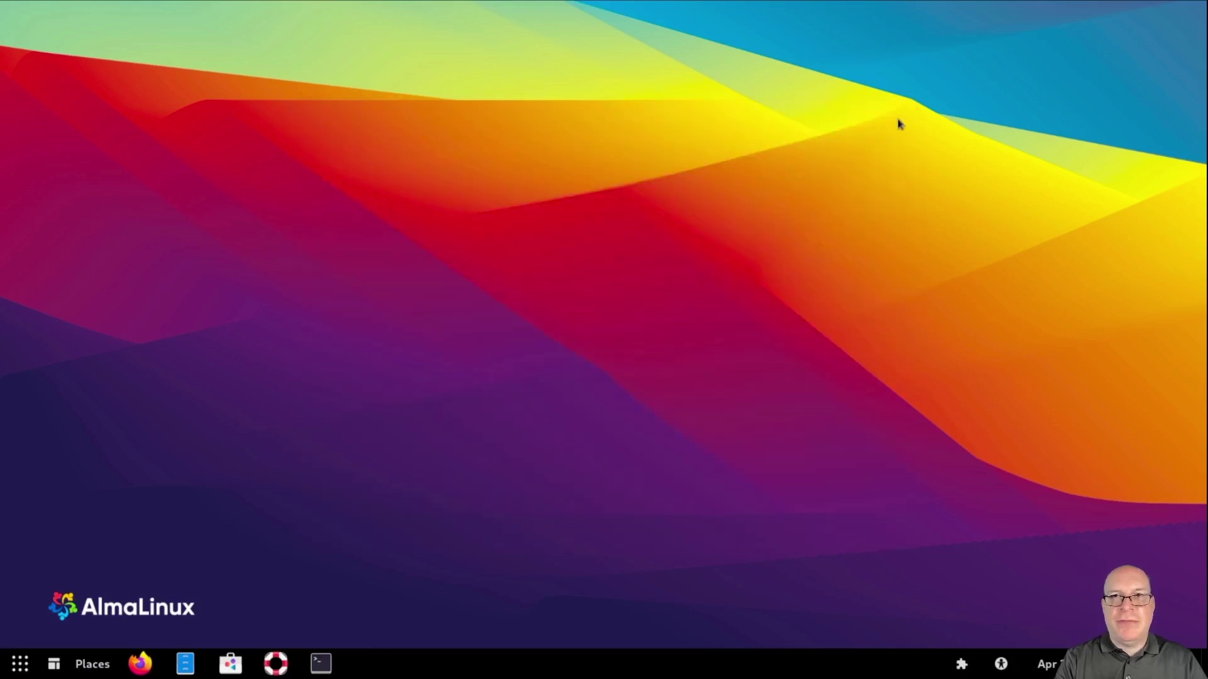
# Step: In the Dash to Panel settings, set the panel thickness to 32 px and hide the Show Applications button
pyautogui.rightClick(455, 672)
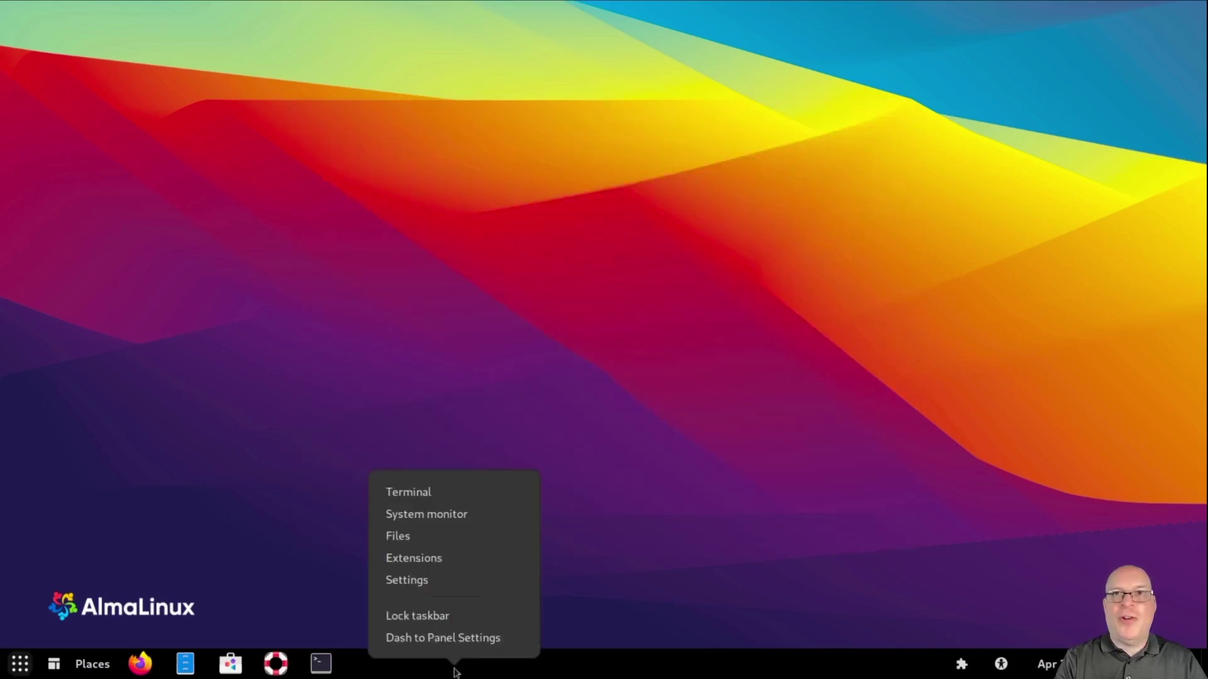
pyautogui.click(459, 637)
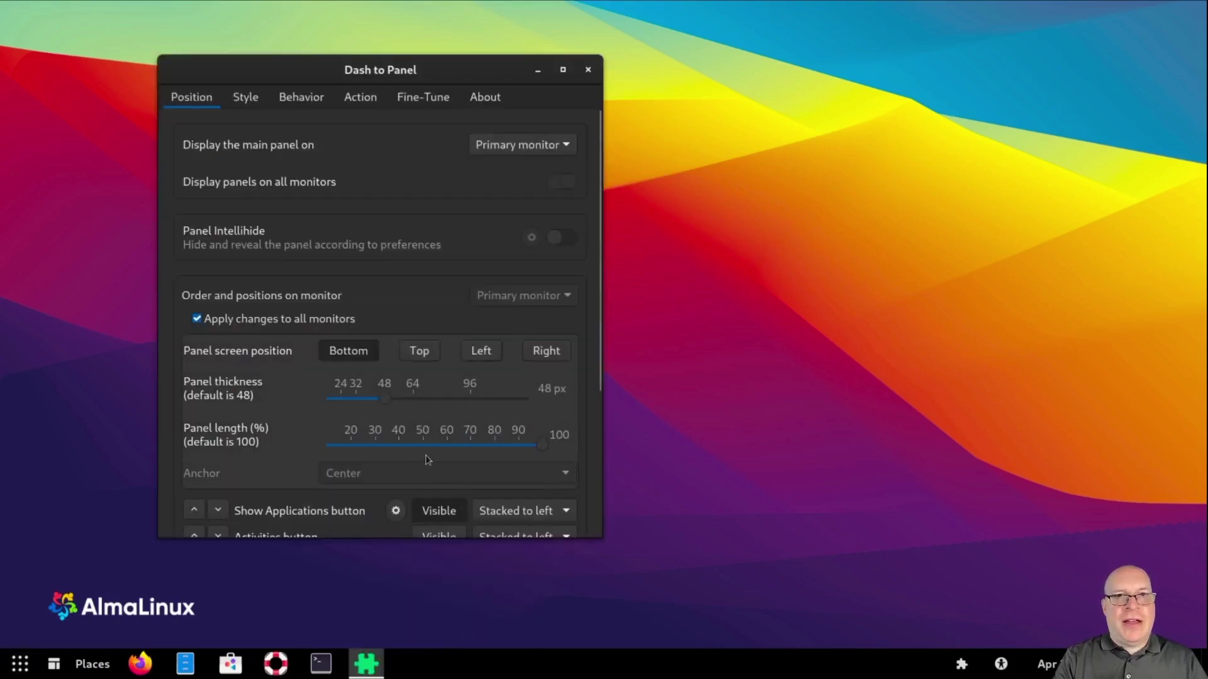
pyautogui.moveTo(386, 408); pyautogui.dragTo(356, 404)
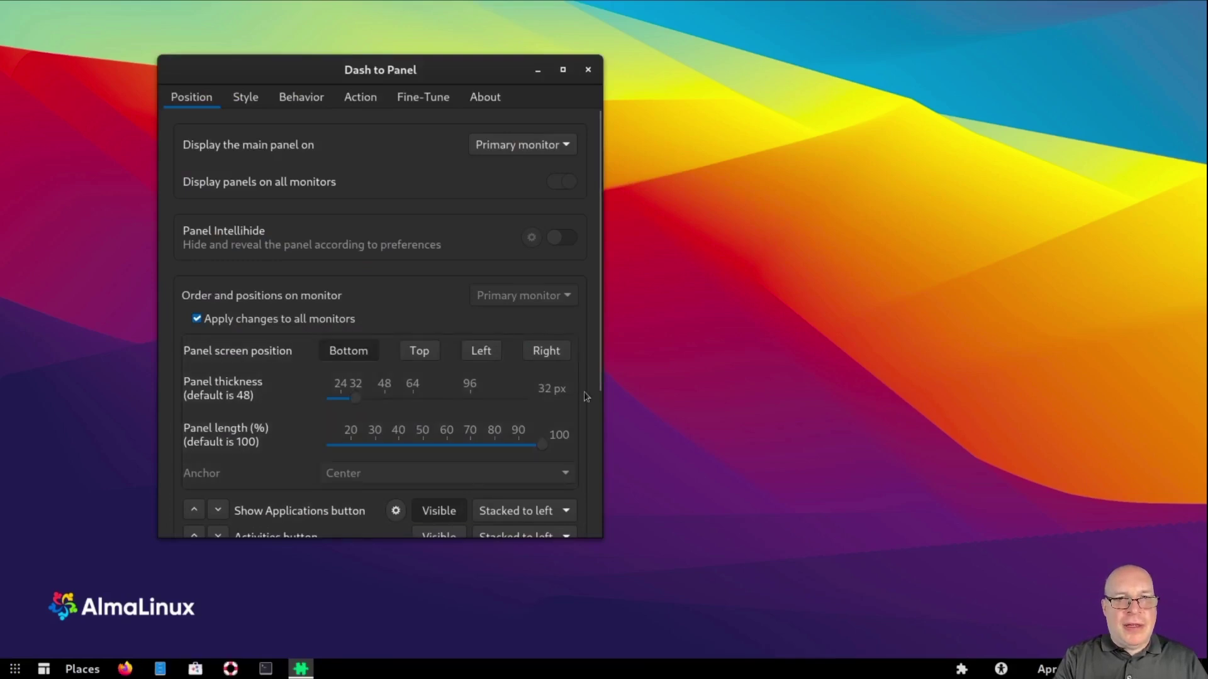
pyautogui.scroll(-5, 584, 396)
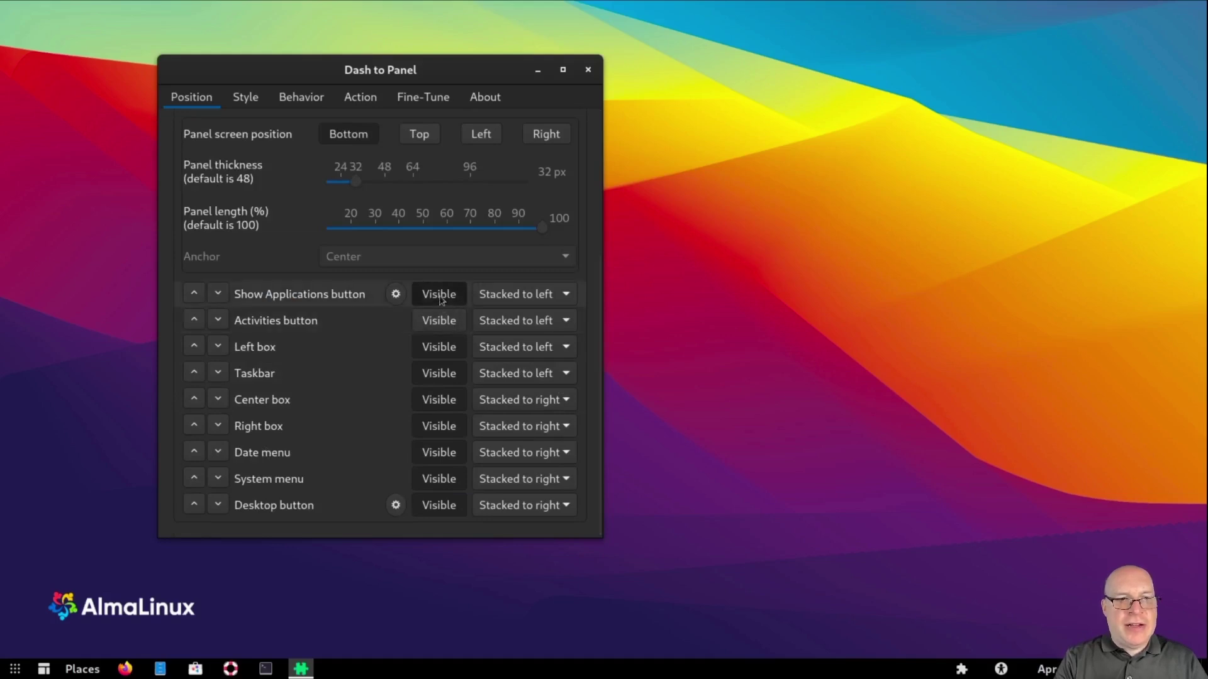
pyautogui.click(438, 323)
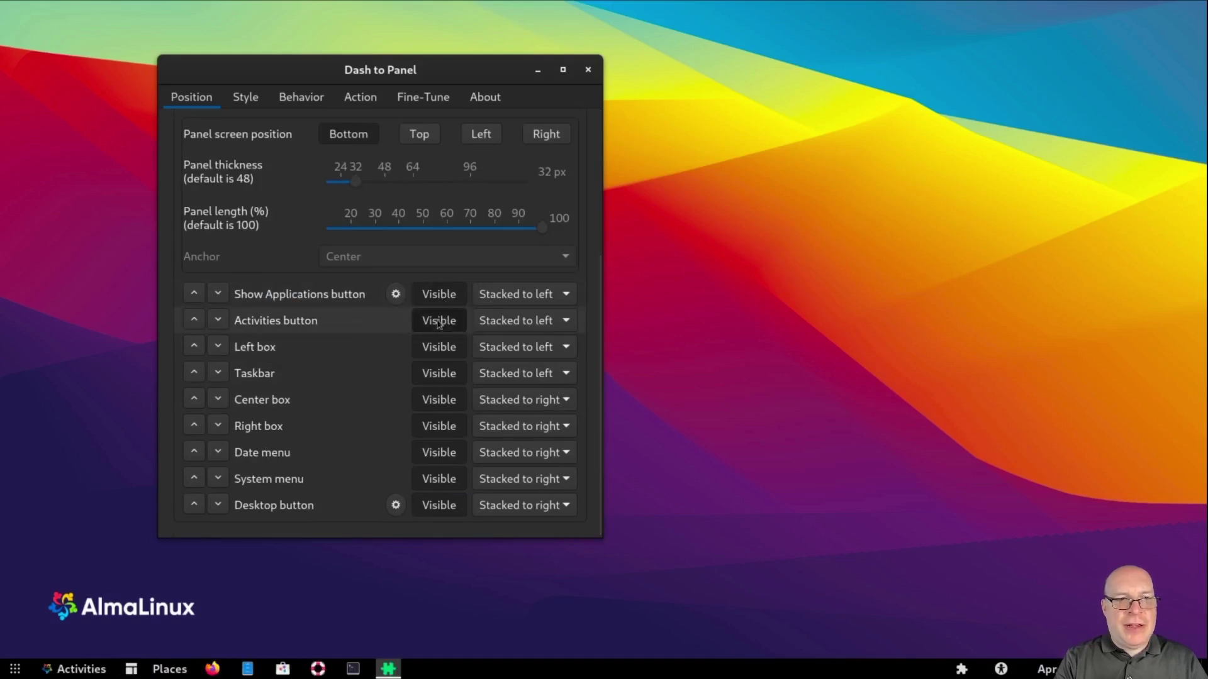
pyautogui.click(444, 323)
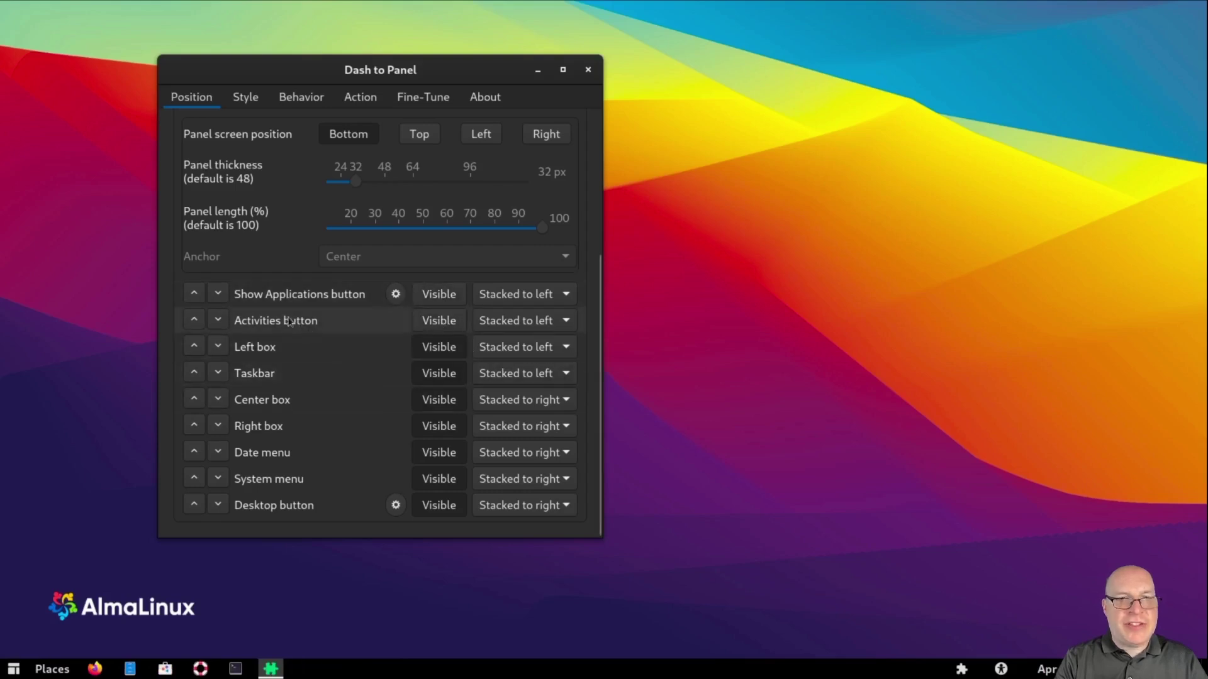
# Step: Set the Dash to Panel app icon margin to 0 px and close the settings
pyautogui.click(246, 97)
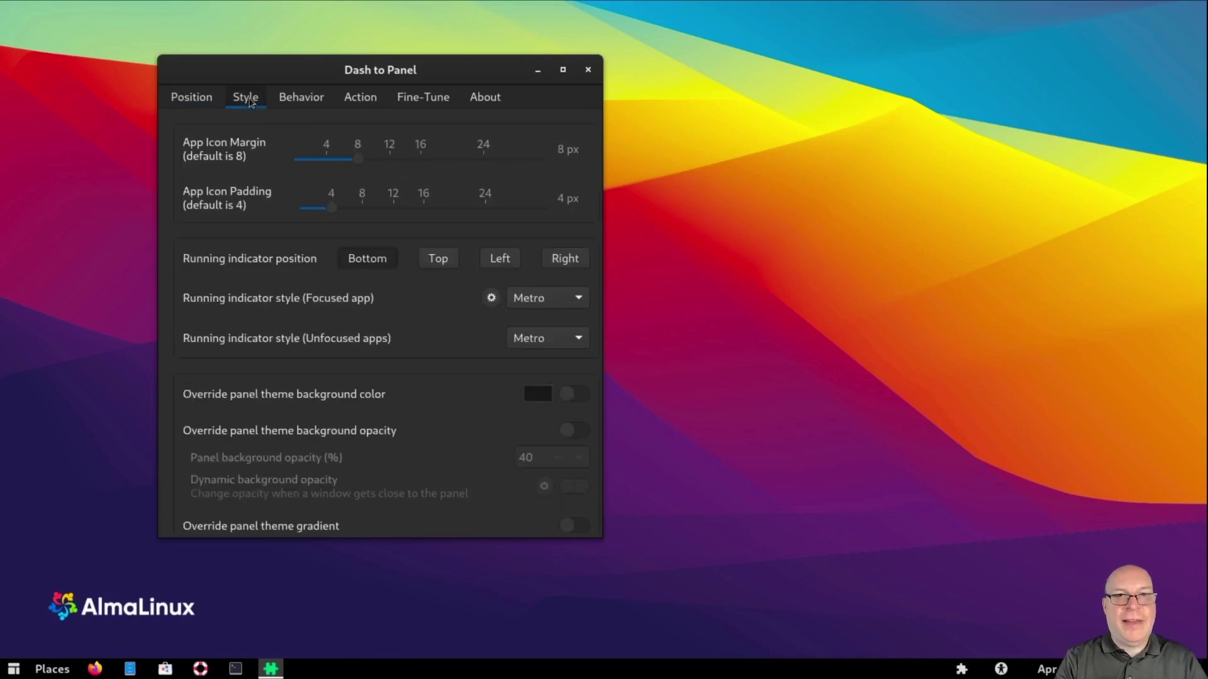
pyautogui.moveTo(356, 159); pyautogui.dragTo(277, 162)
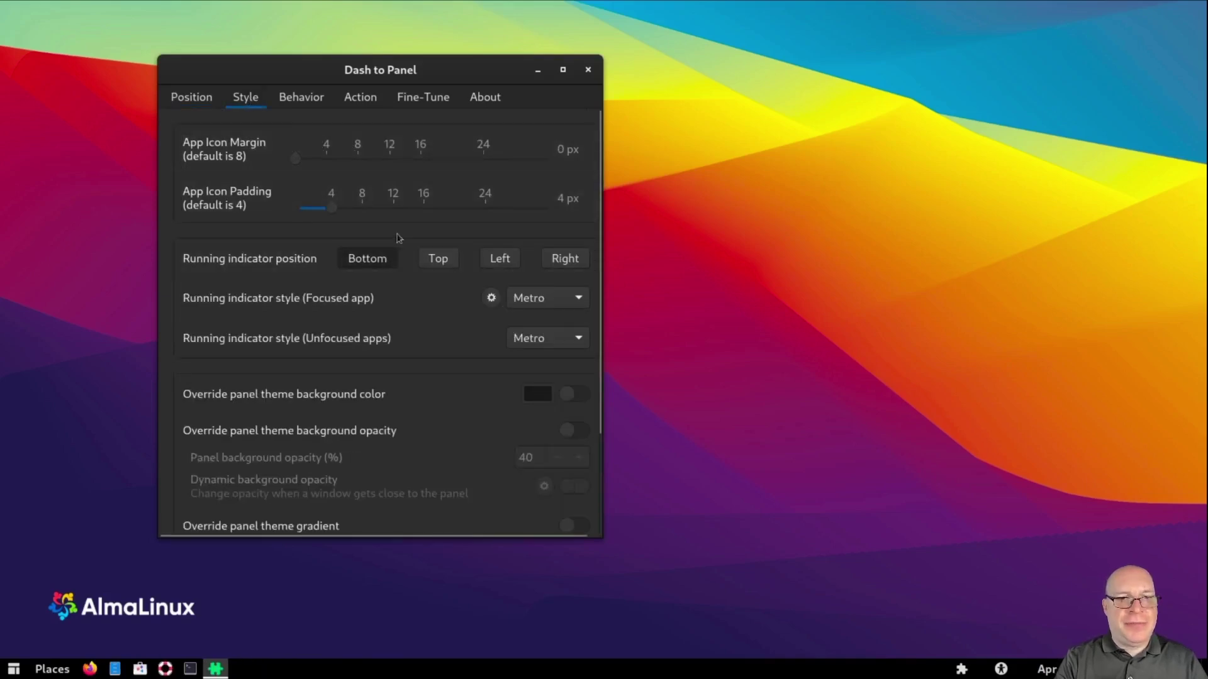
pyautogui.click(588, 69)
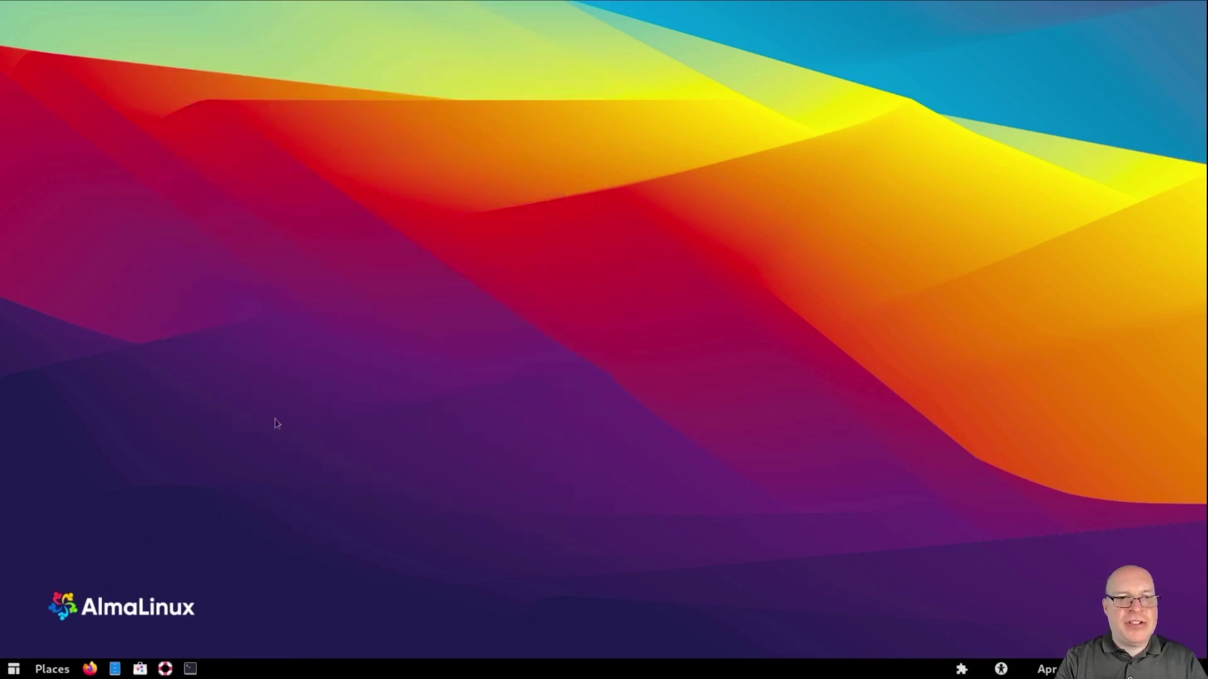
# Step: Open the ArcMenu settings, set the menu button's icon size to 32 px, and close the settings
pyautogui.rightClick(14, 671)
pyautogui.click(93, 462)
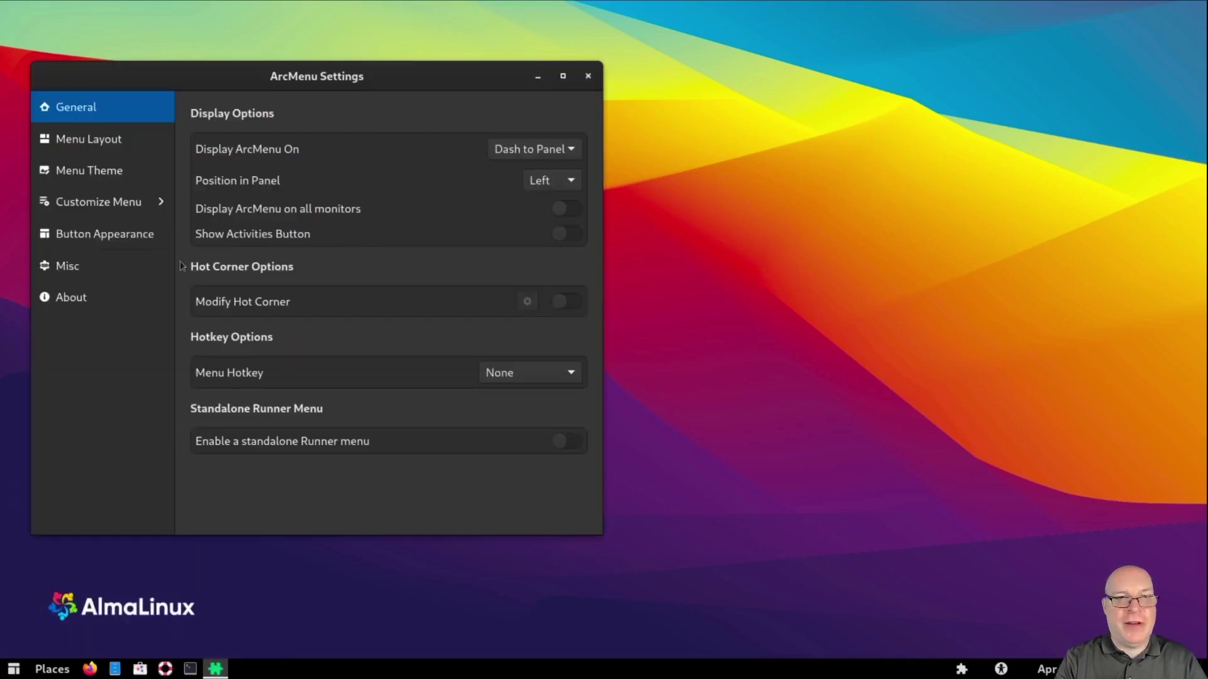
pyautogui.click(130, 234)
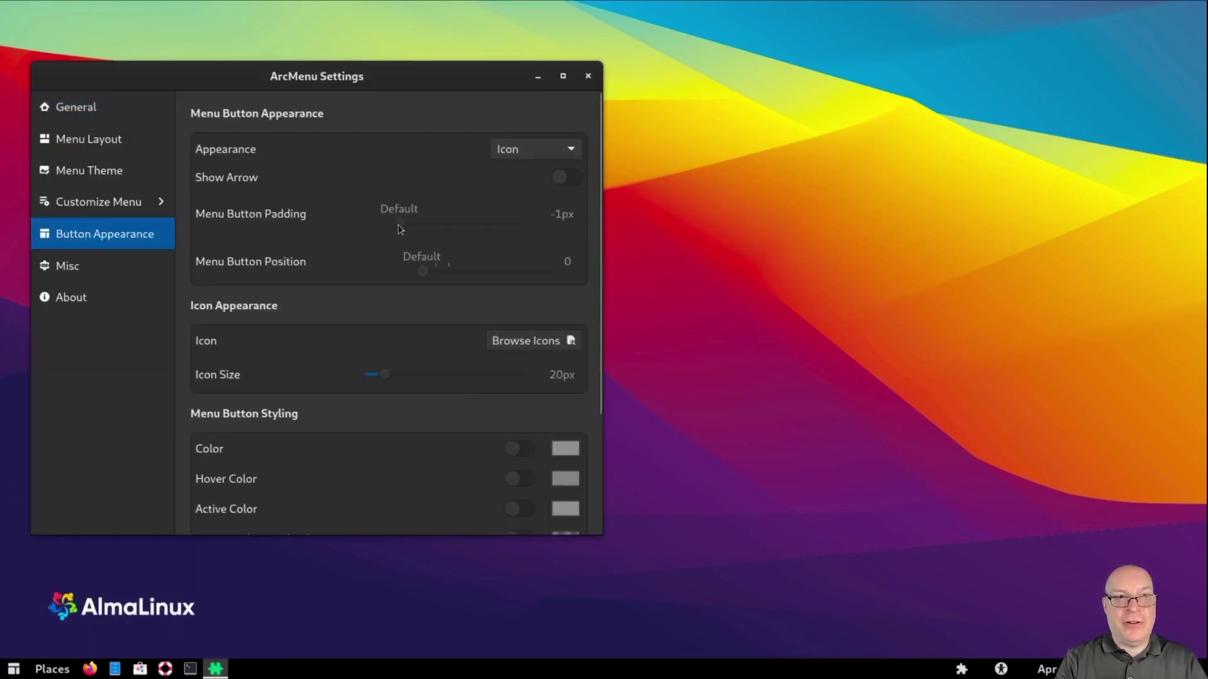
pyautogui.moveTo(387, 383); pyautogui.dragTo(426, 382)
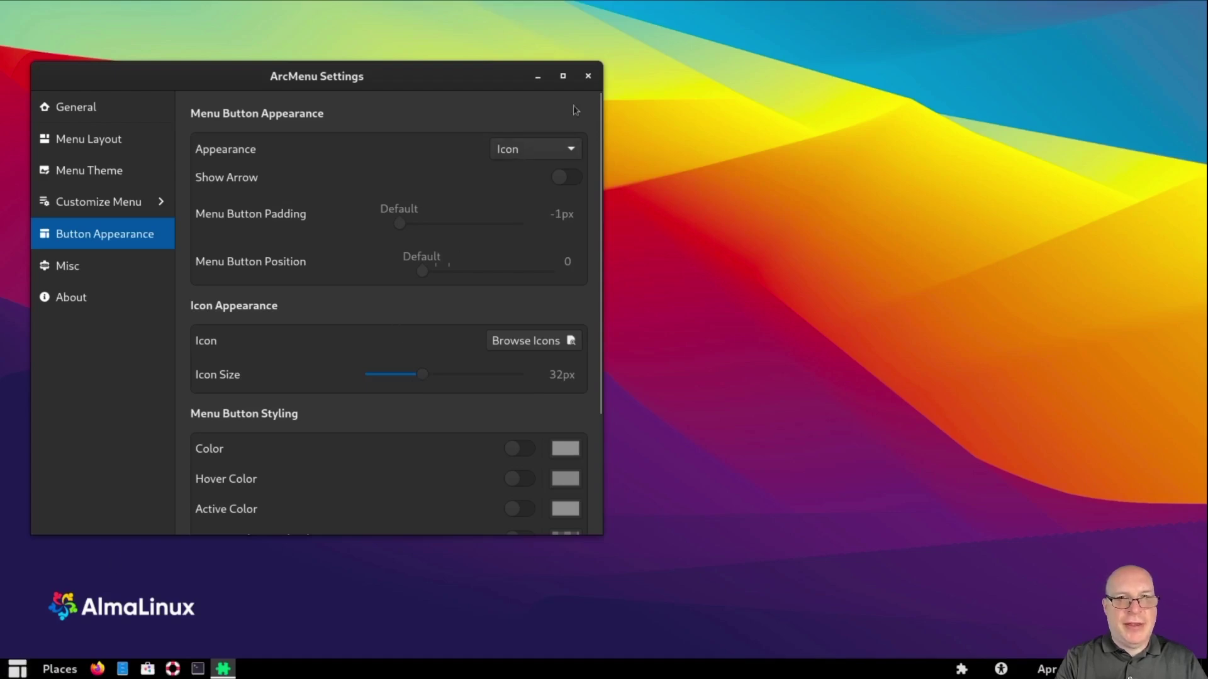
pyautogui.click(588, 76)
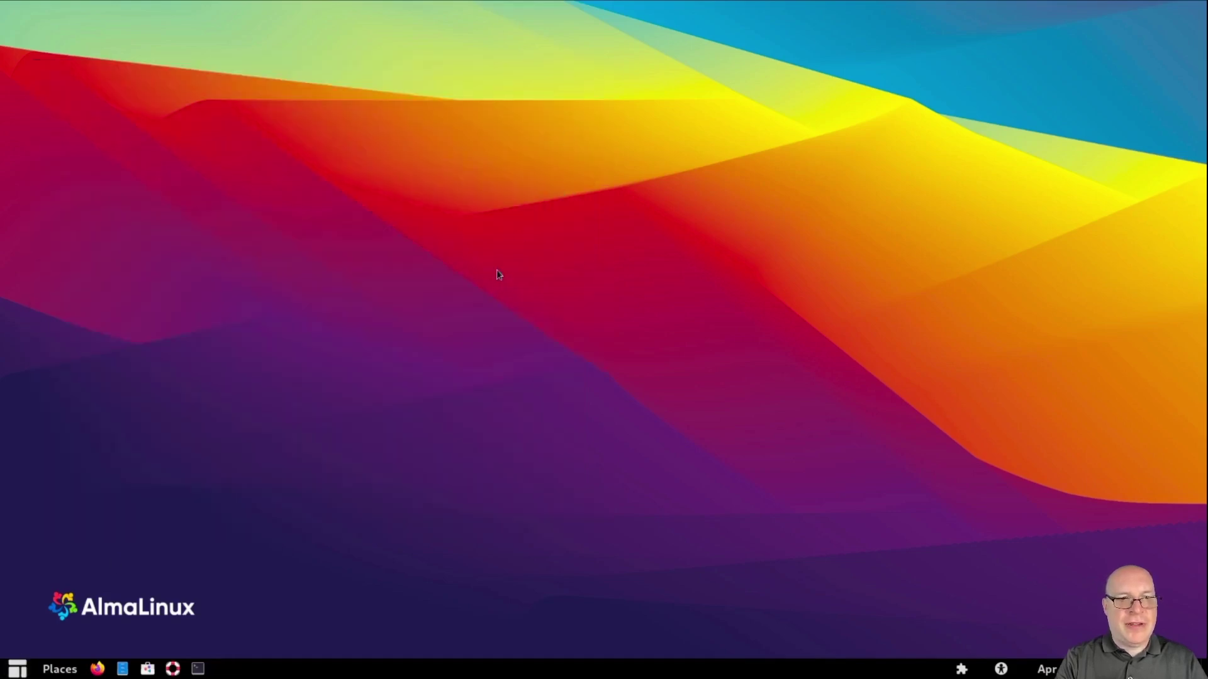
# Step: In a terminal, run sudo systemctl enable --now cockpit.socket and authenticate with the sudo password
pyautogui.click(197, 670)
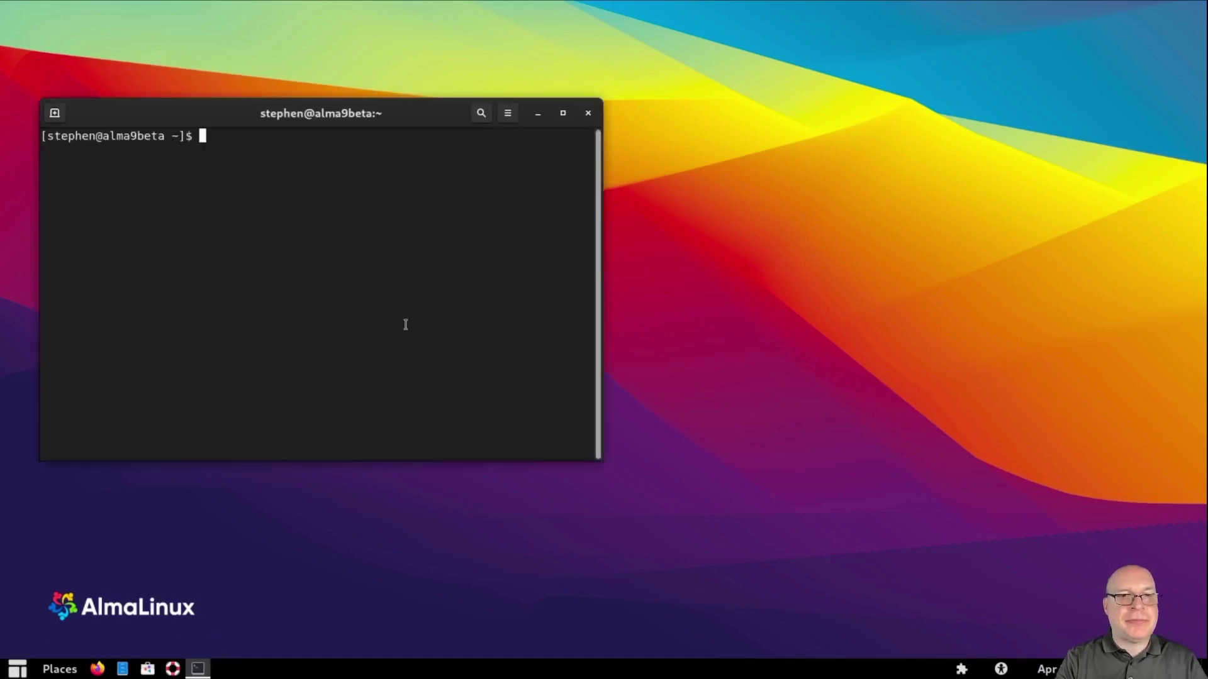
pyautogui.write('sudo syst')
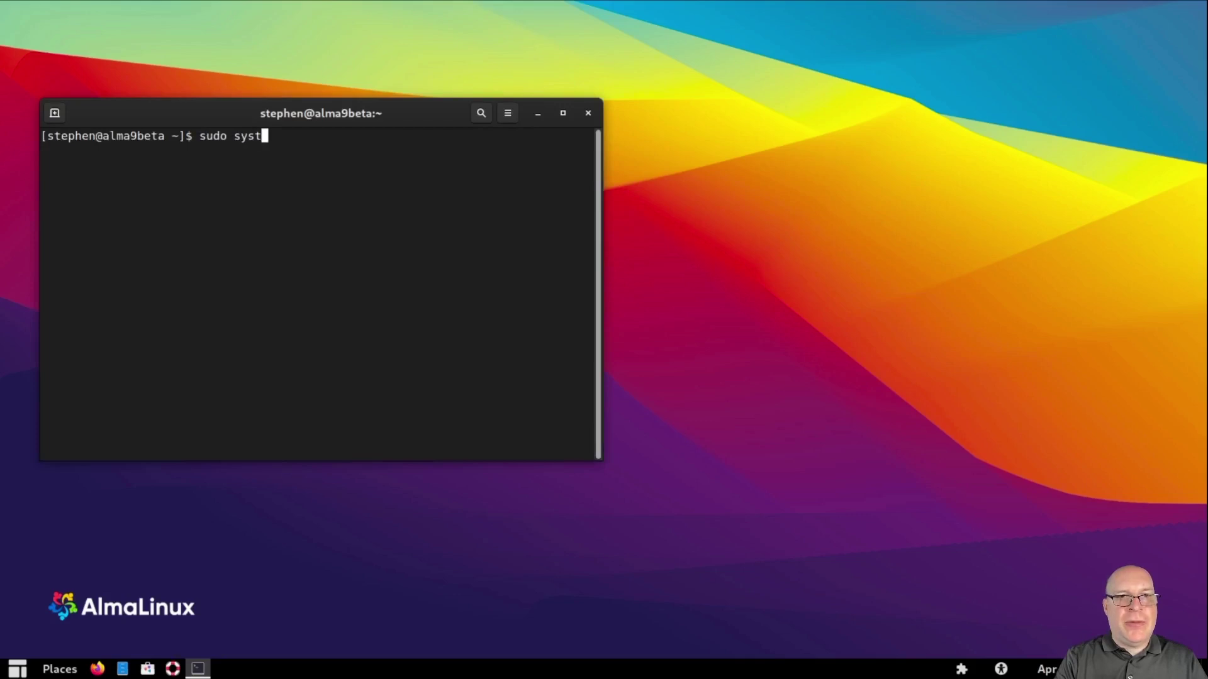
pyautogui.write('emctl enable --n')
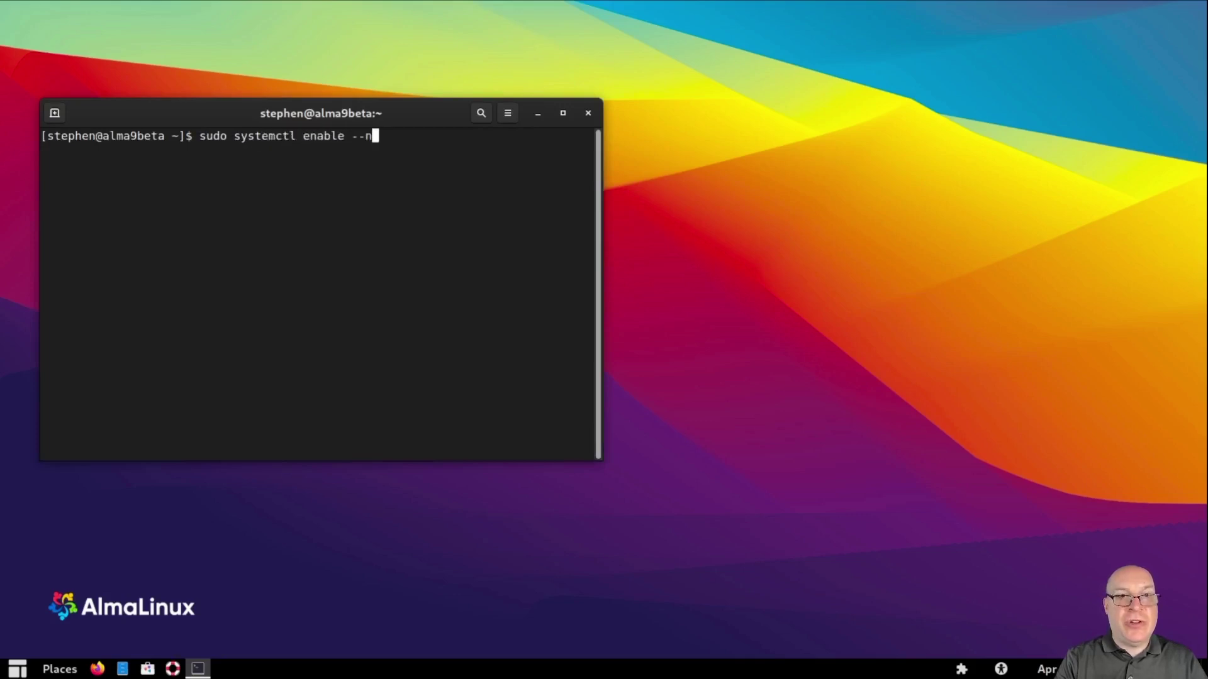
pyautogui.write('ow cockpi')
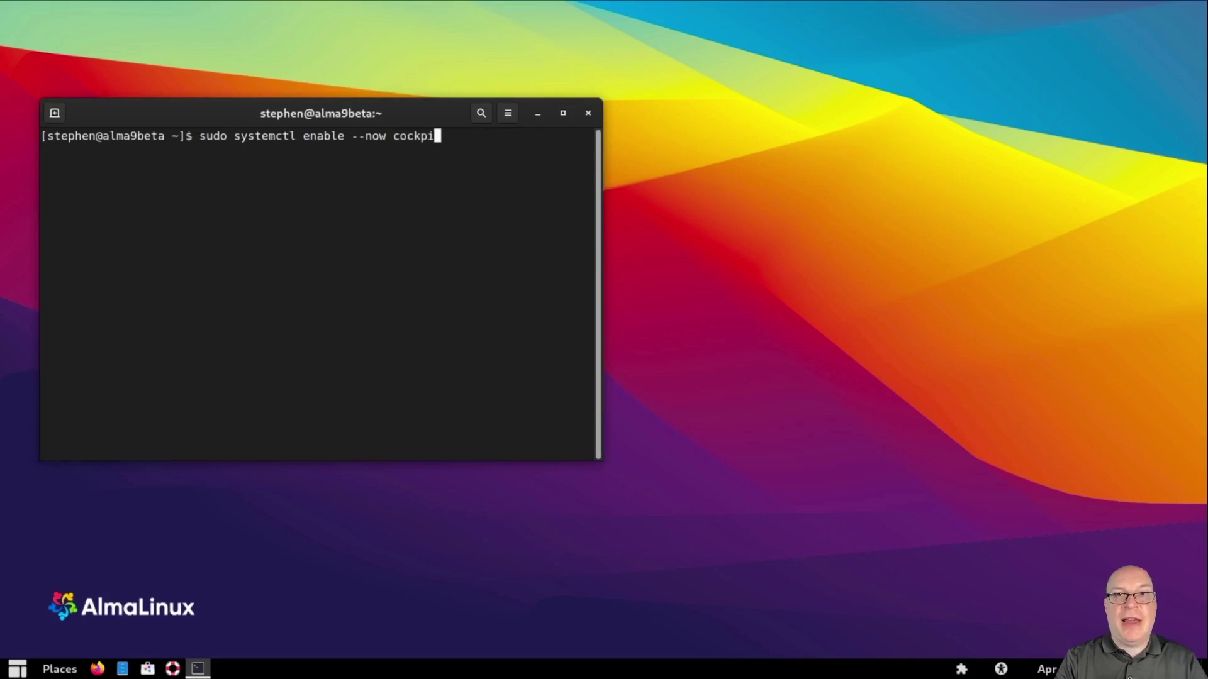
pyautogui.write('t.socket')
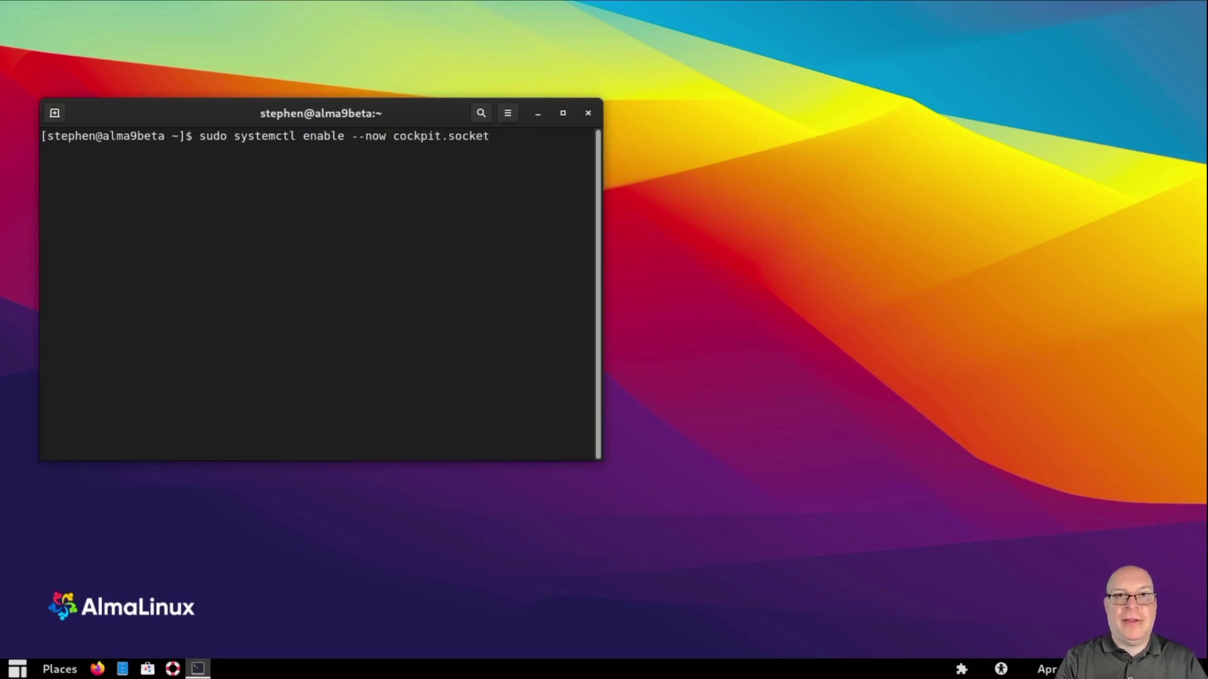
pyautogui.press('Return')
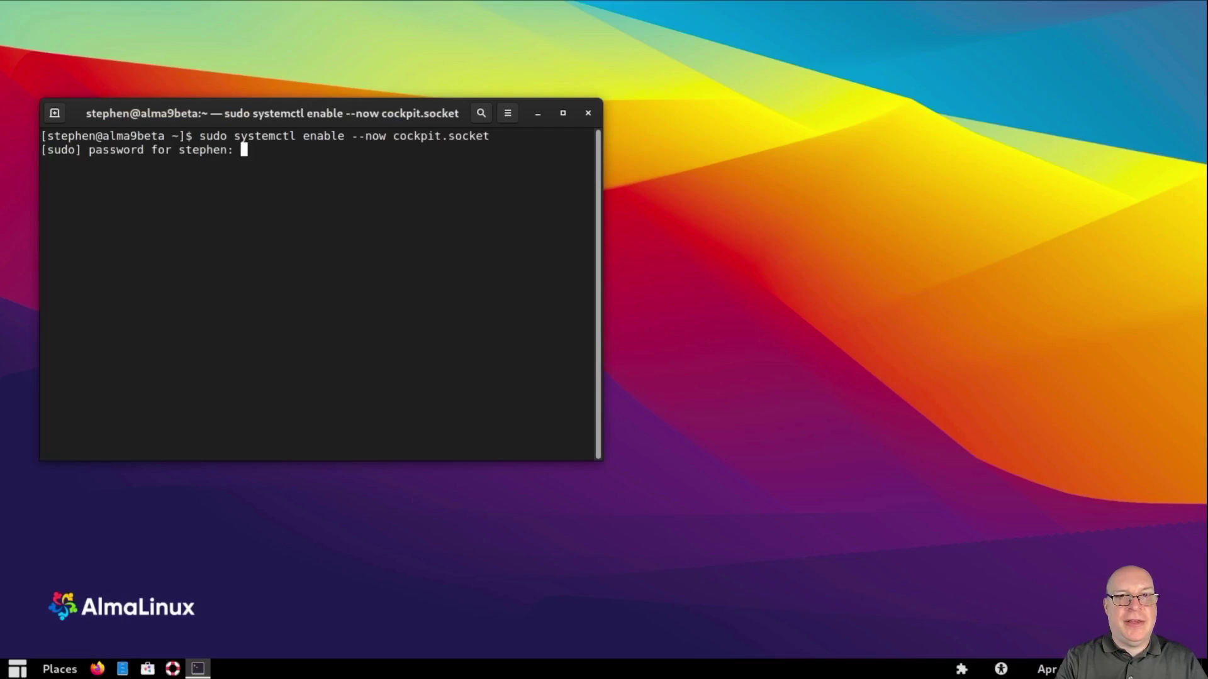
pyautogui.press('Return')
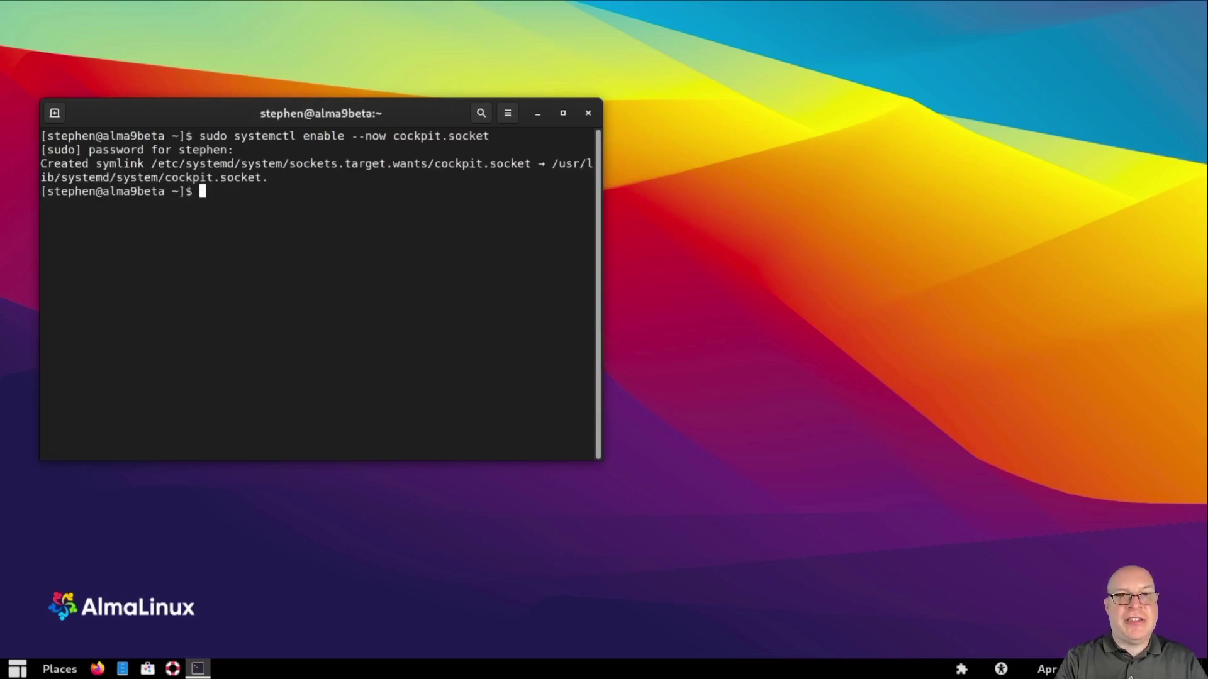
pyautogui.write('fi')
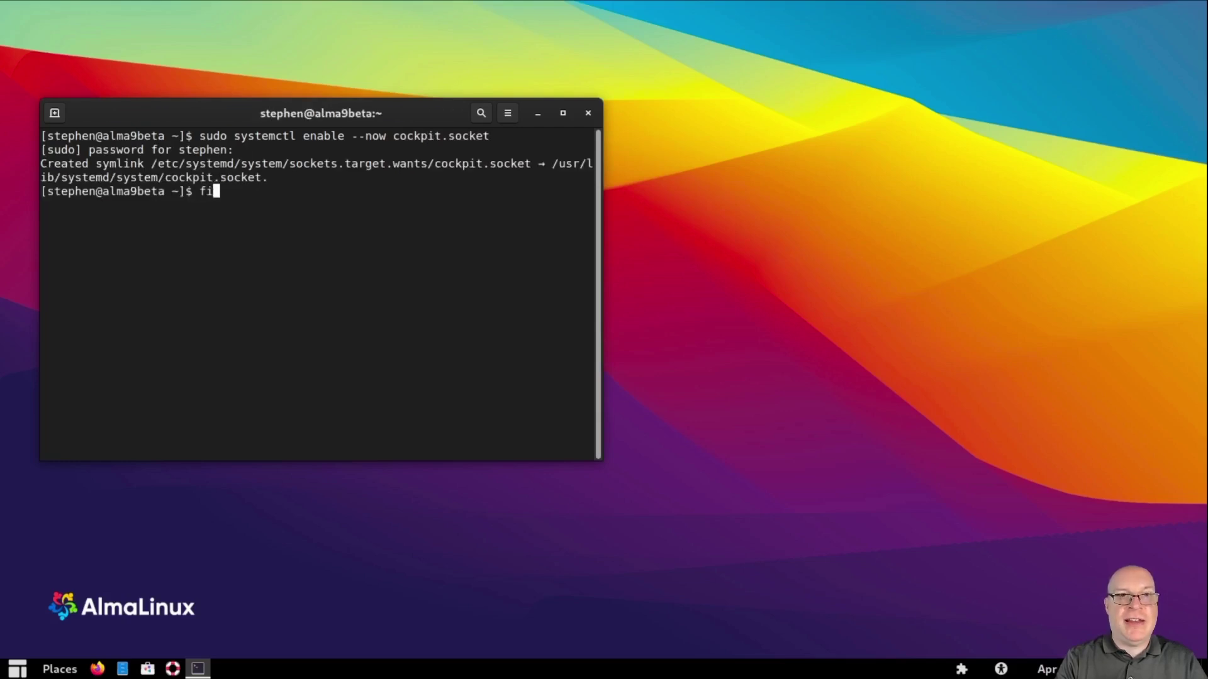
pyautogui.write('rewall already configured')
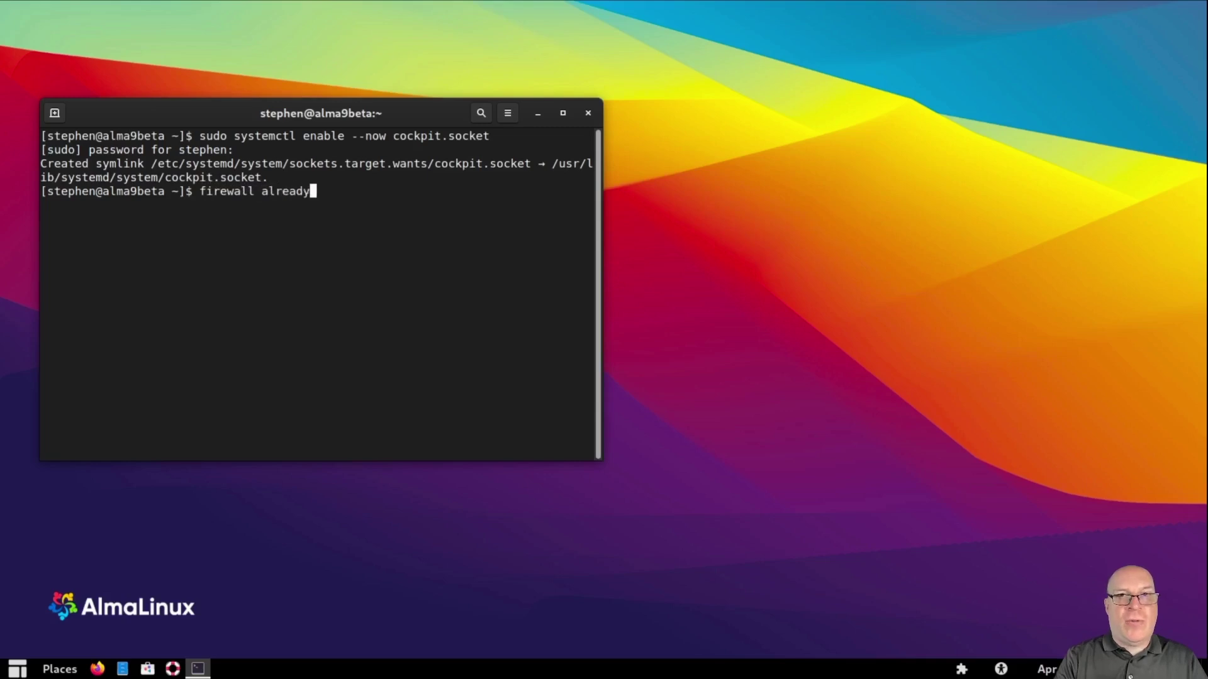
pyautogui.press('BackSpace')
pyautogui.press('BackSpace')
pyautogui.press('BackSpace')
pyautogui.press('BackSpace')
pyautogui.press('BackSpace')
pyautogui.press('BackSpace')
pyautogui.press('BackSpace')
pyautogui.press('BackSpace')
pyautogui.press('BackSpace')
pyautogui.press('BackSpace')
pyautogui.press('BackSpace')
pyautogui.press('BackSpace')
pyautogui.press('BackSpace')
pyautogui.press('BackSpace')
pyautogui.press('BackSpace')
pyautogui.press('BackSpace')
pyautogui.press('BackSpace')
pyautogui.press('BackSpace')
pyautogui.press('BackSpace')
pyautogui.press('BackSpace')
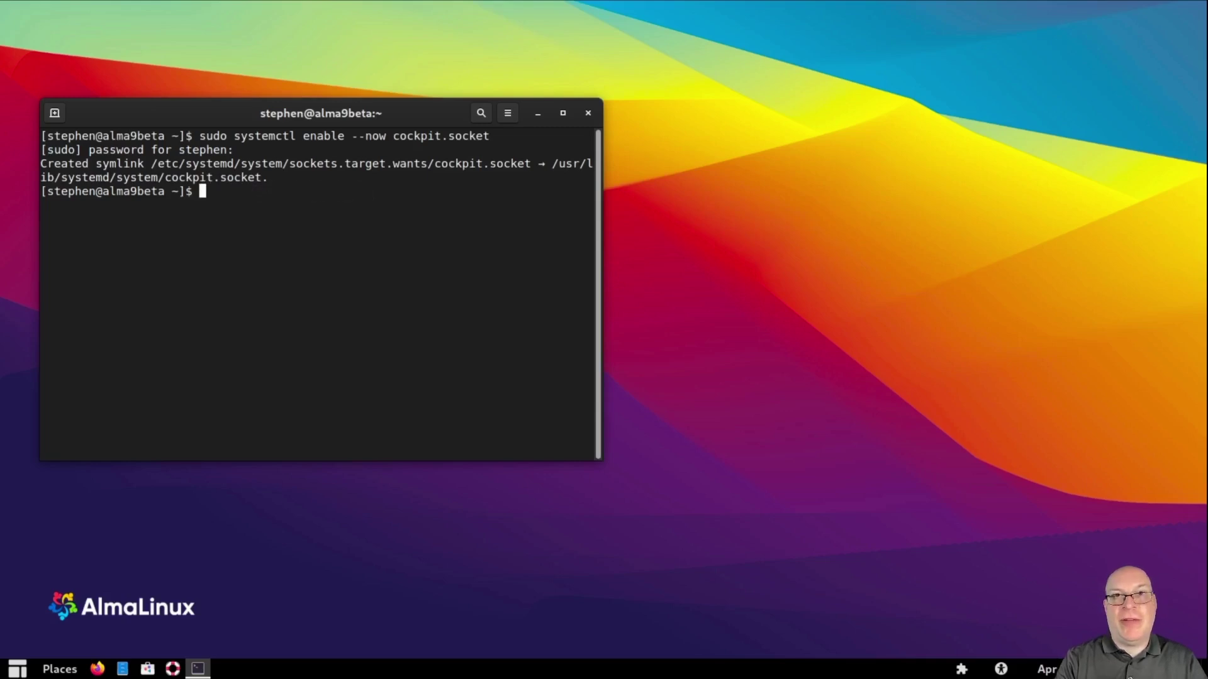
# Step: Close the terminal and launch Brave, accepting it as the default browser and skipping the welcome tour
pyautogui.hotkey('ctrl', 'd')
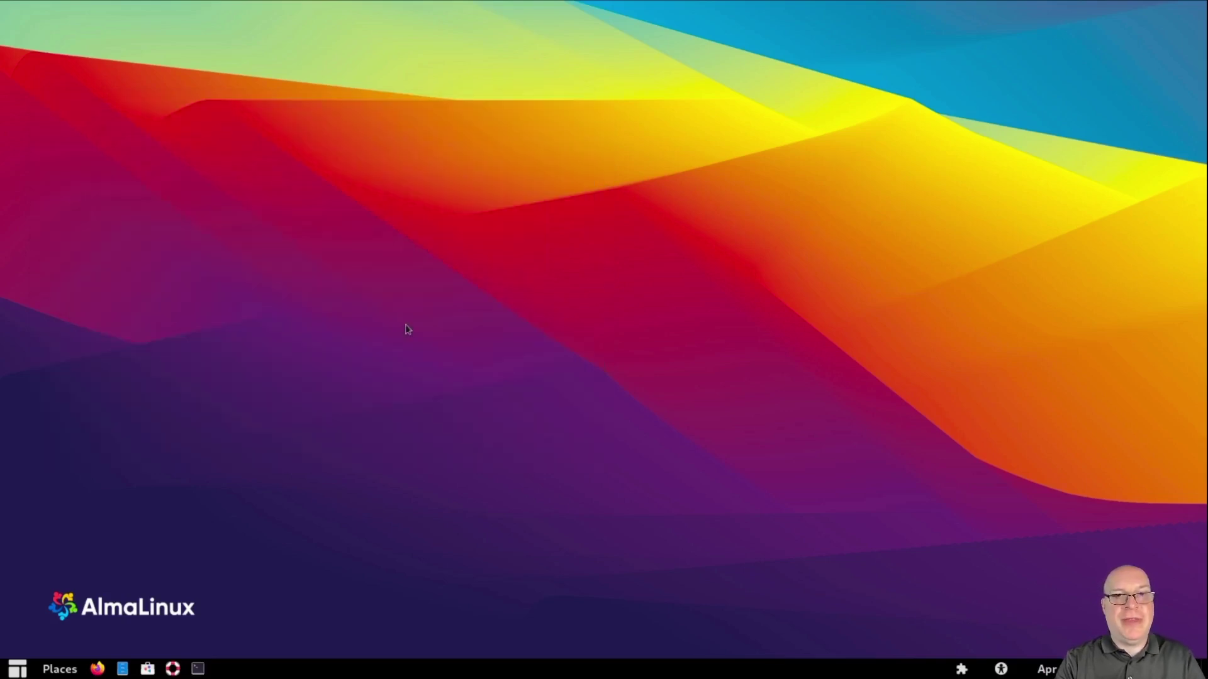
pyautogui.click(19, 670)
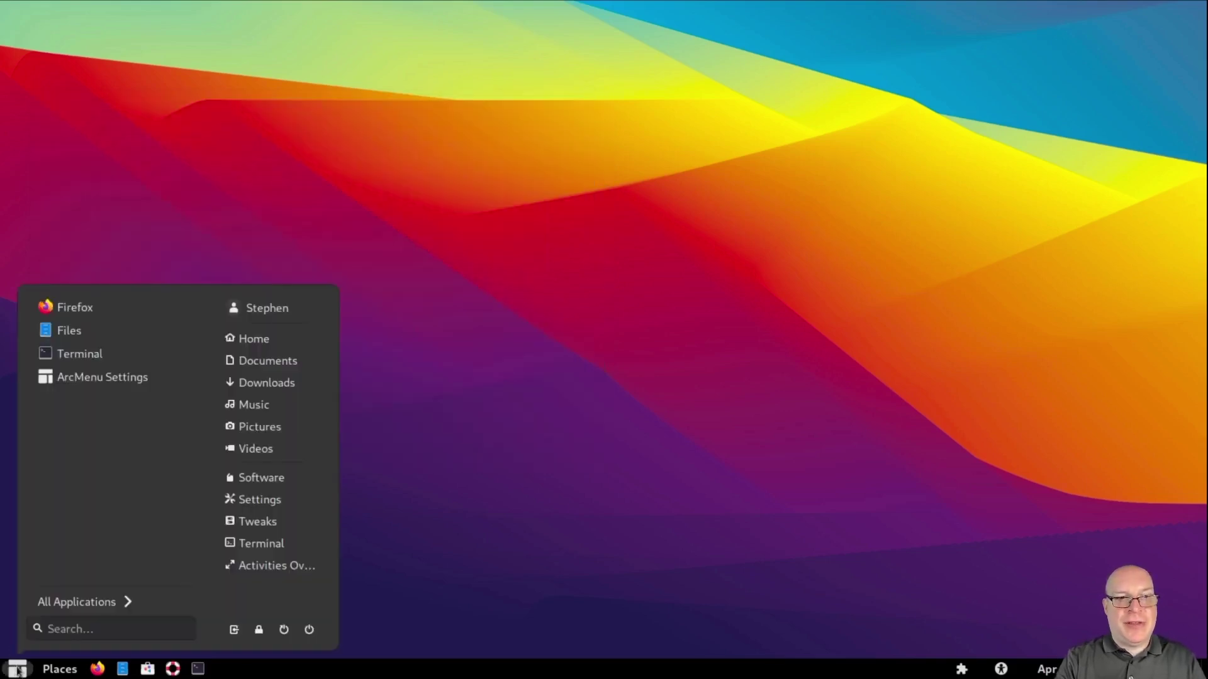
pyautogui.write('brave')
pyautogui.press('Return')
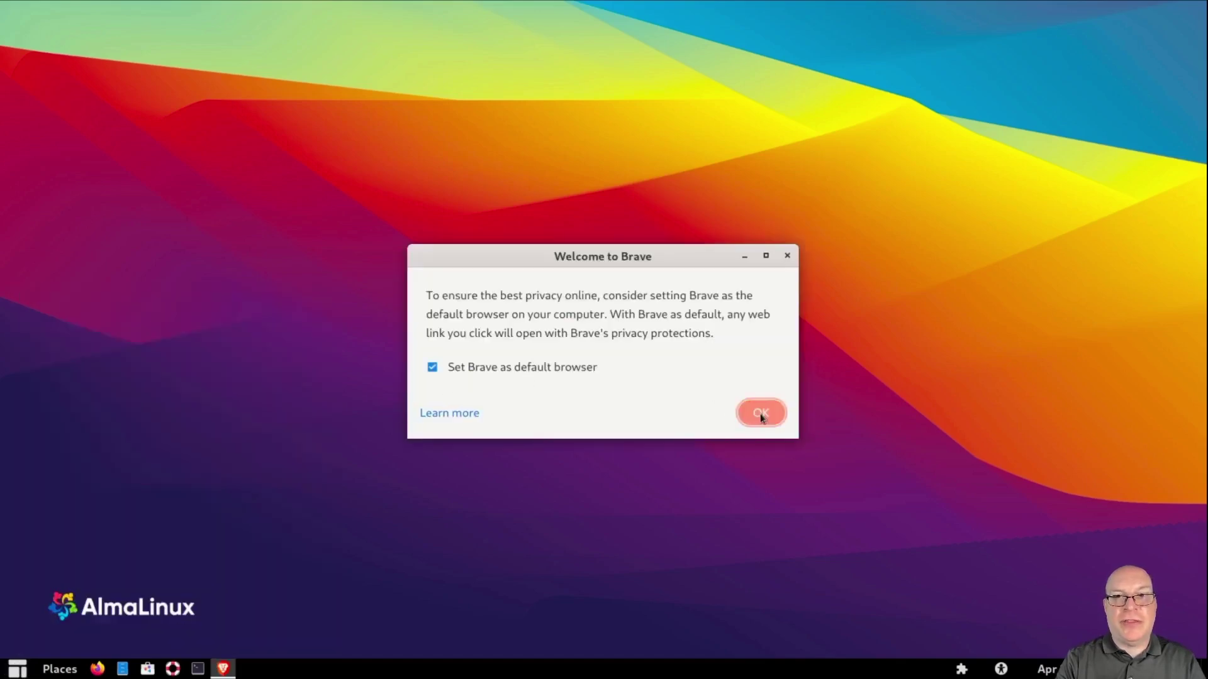
pyautogui.click(760, 414)
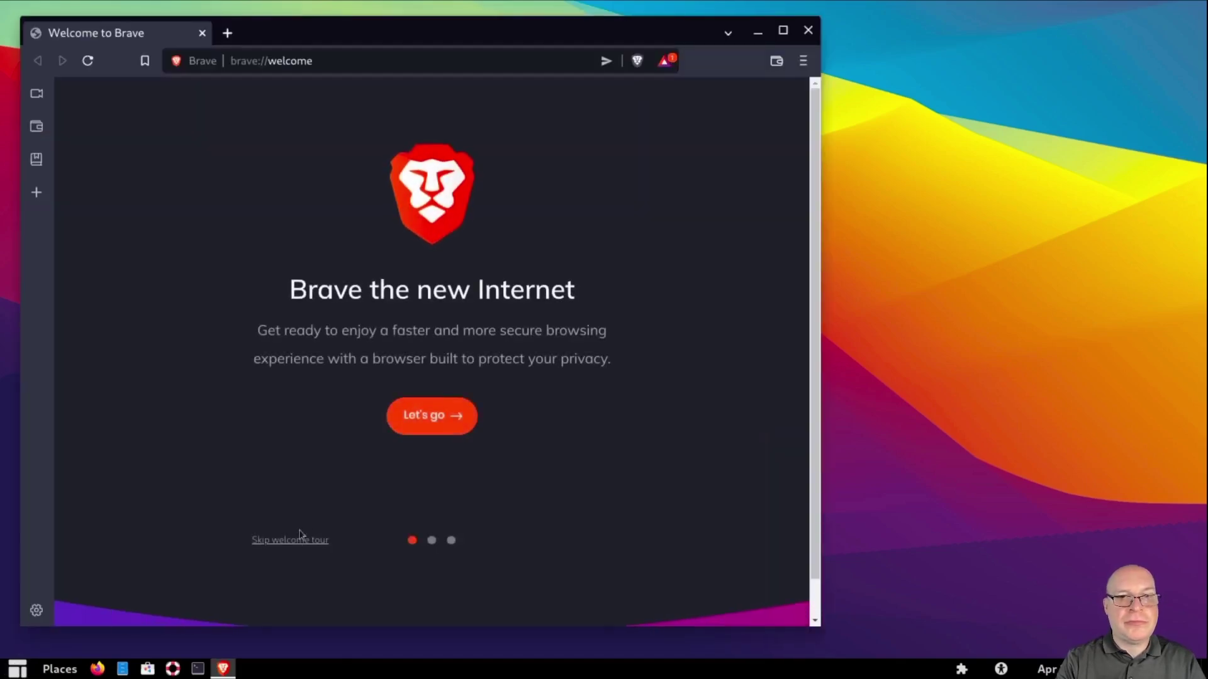
pyautogui.click(293, 542)
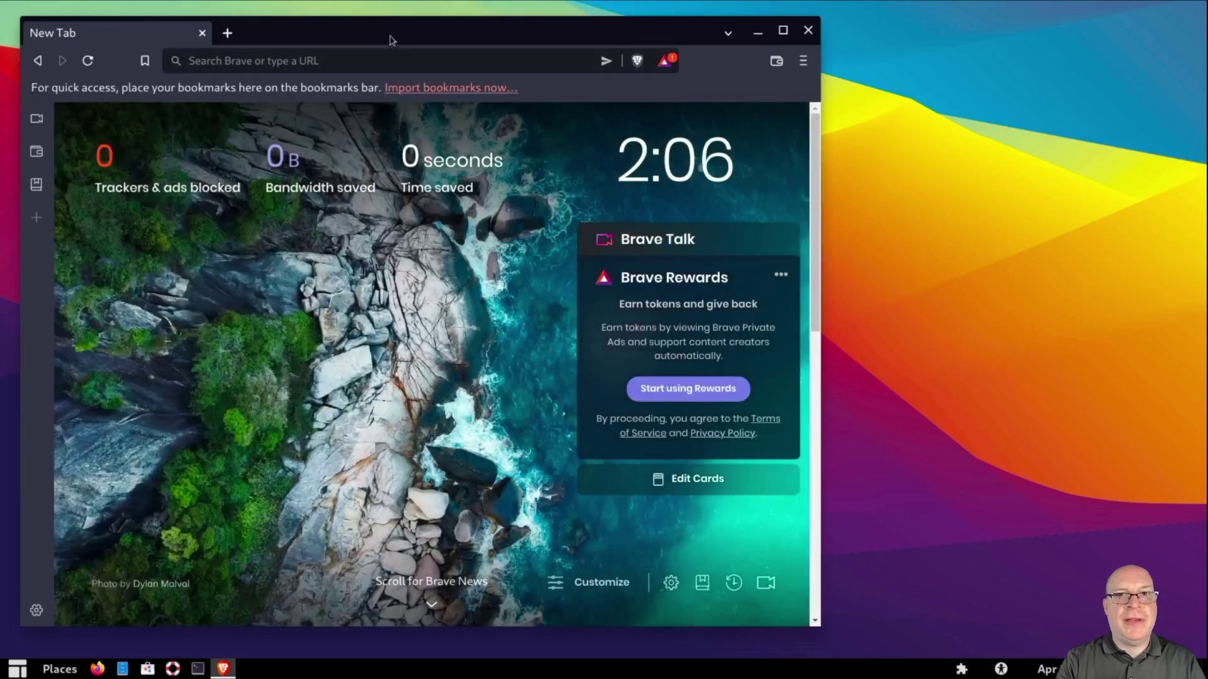
# Step: Load the Cockpit web console at localhost:9090 in Brave
pyautogui.click(378, 60)
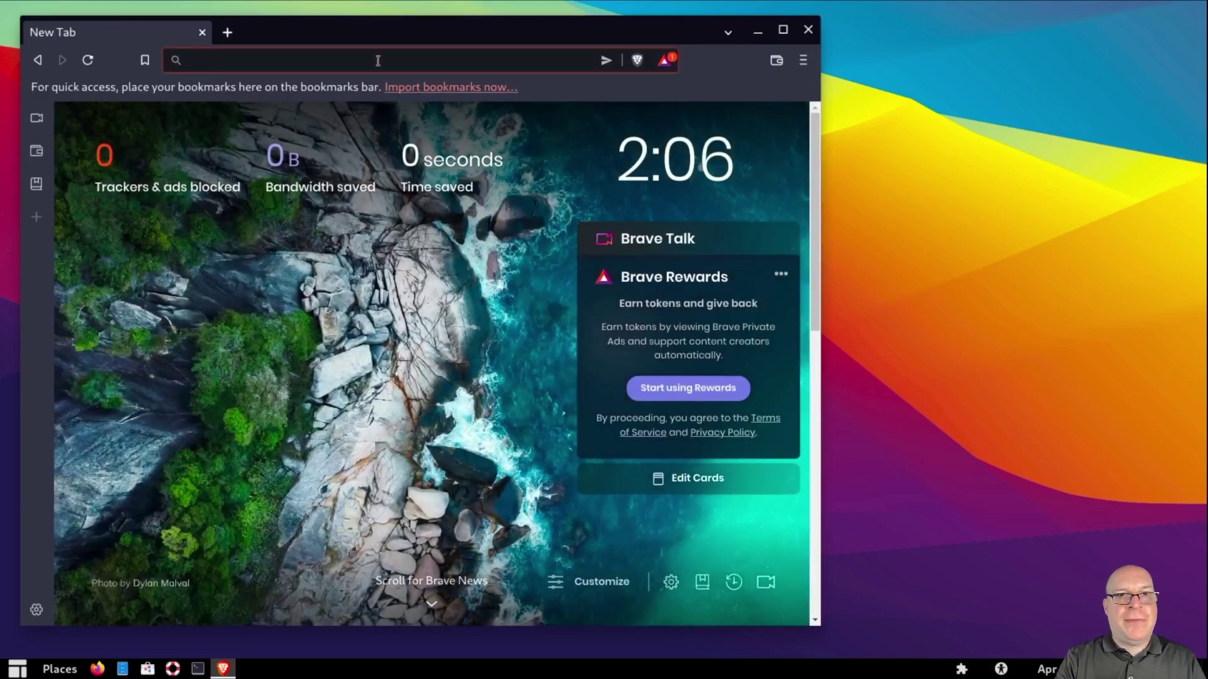
pyautogui.write('localhost')
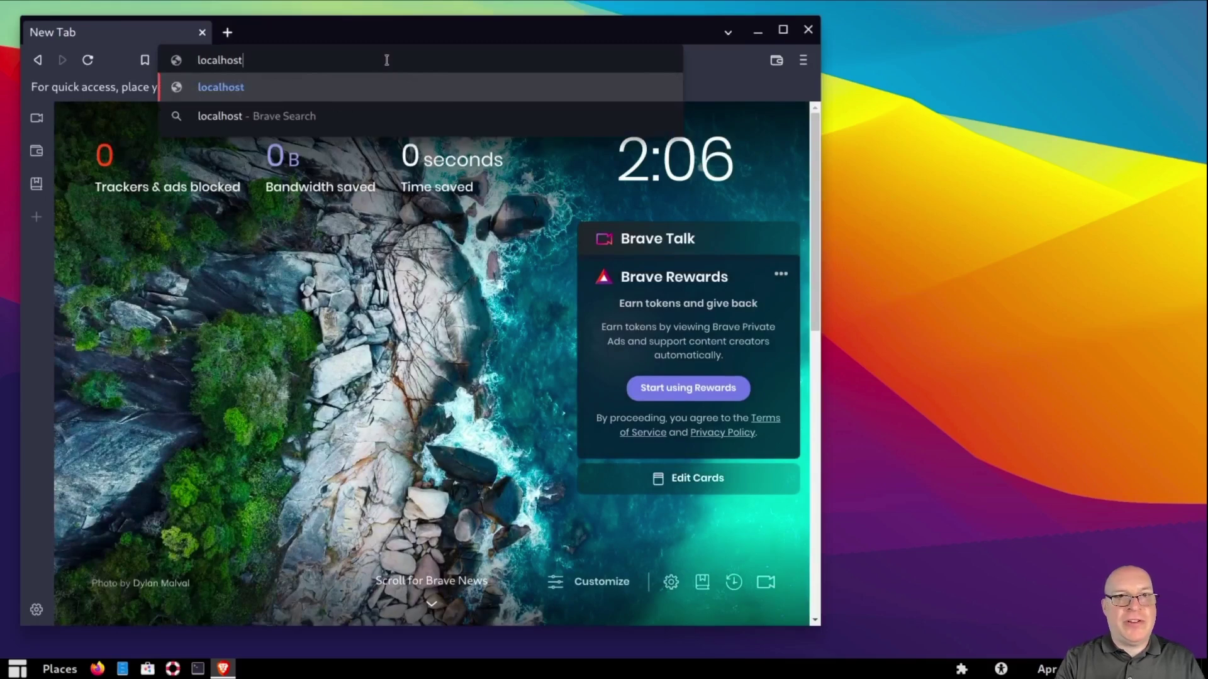
pyautogui.write(':9090')
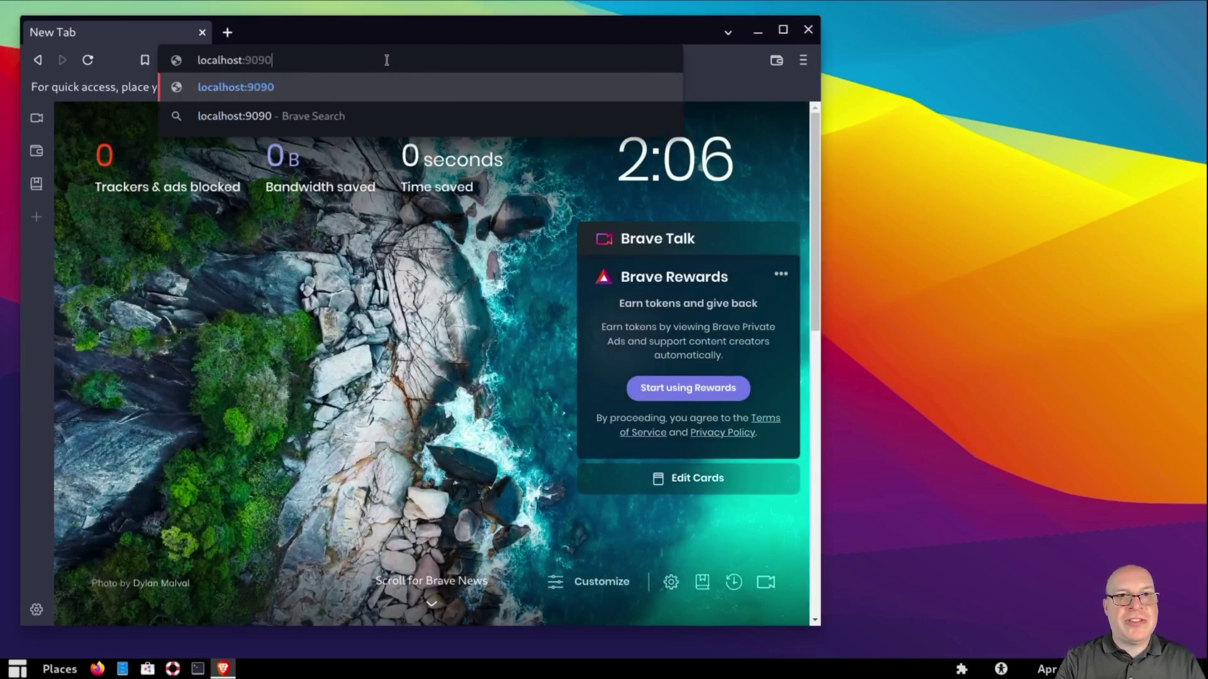
pyautogui.press('Return')
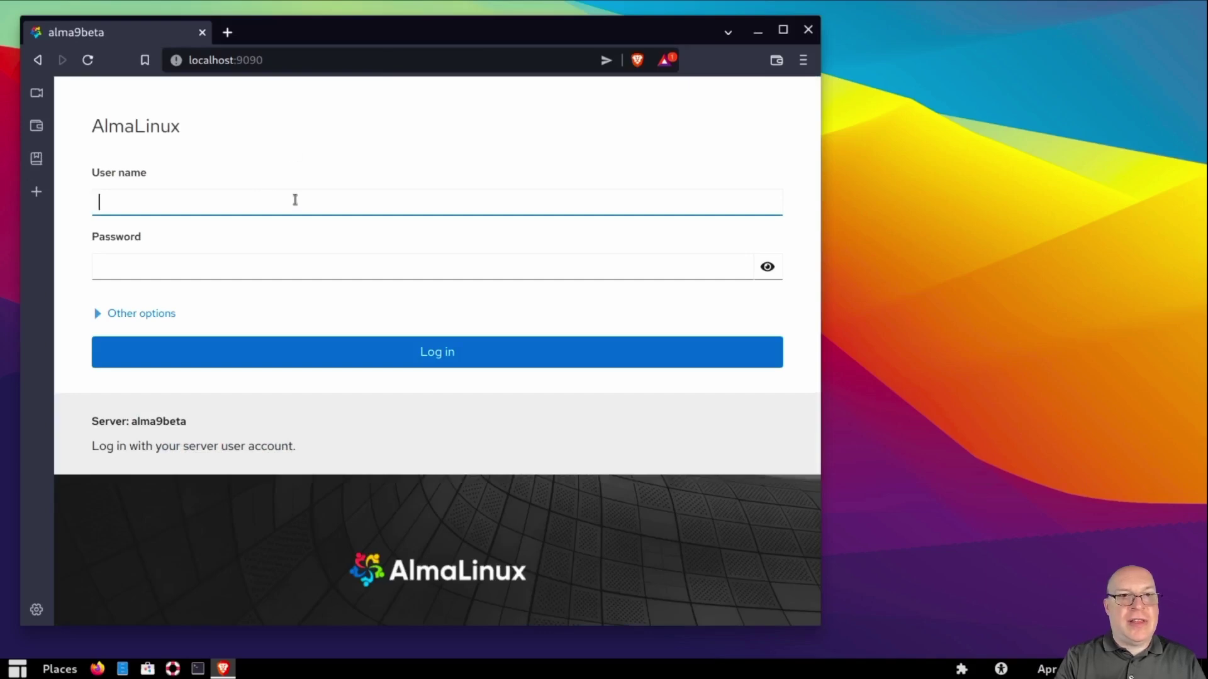
# Step: Log in to the web console with the account's user name and password, and decline to save the password
pyautogui.write('stephen')
pyautogui.press('Tab')
pyautogui.write('********')
pyautogui.press('Return')
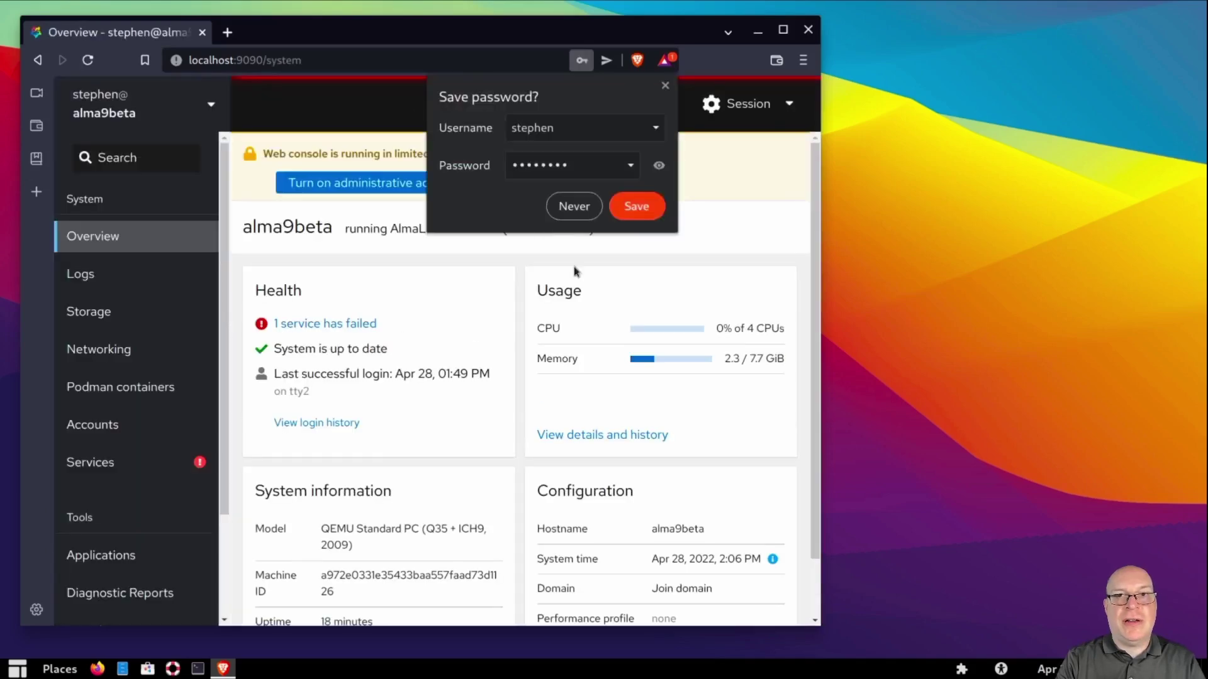
pyautogui.click(574, 209)
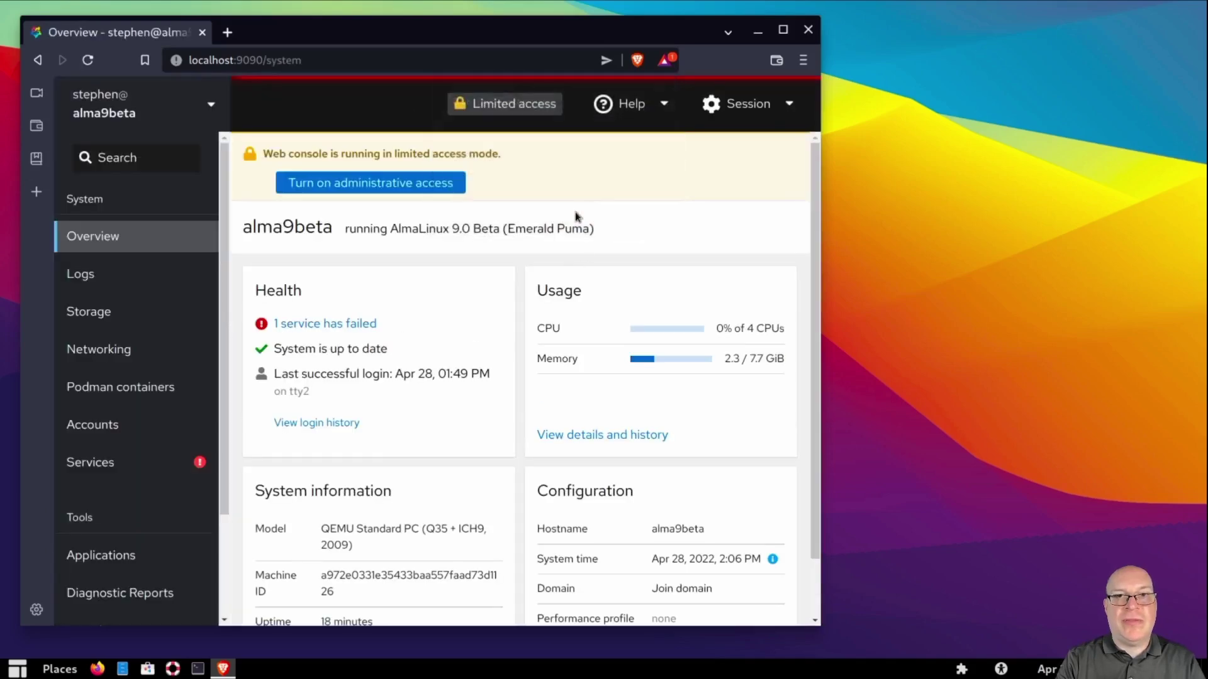
# Step: Turn on administrative access in the web console, authenticating with the account password
pyautogui.click(371, 189)
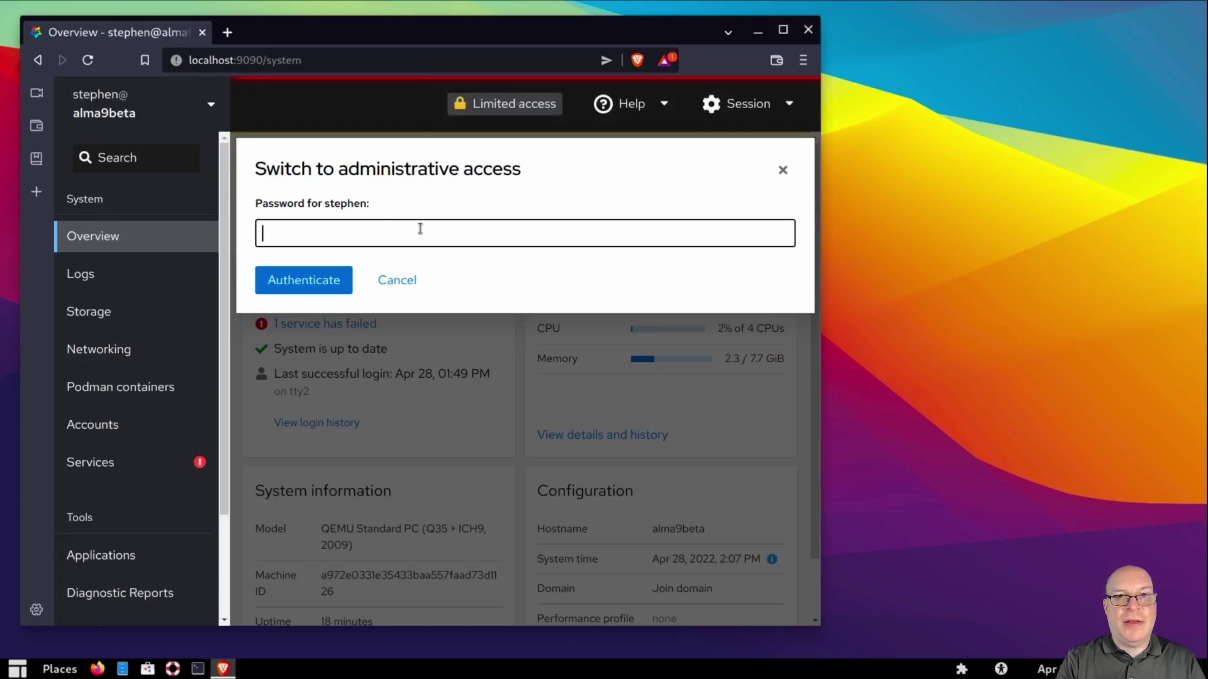
pyautogui.write('******')
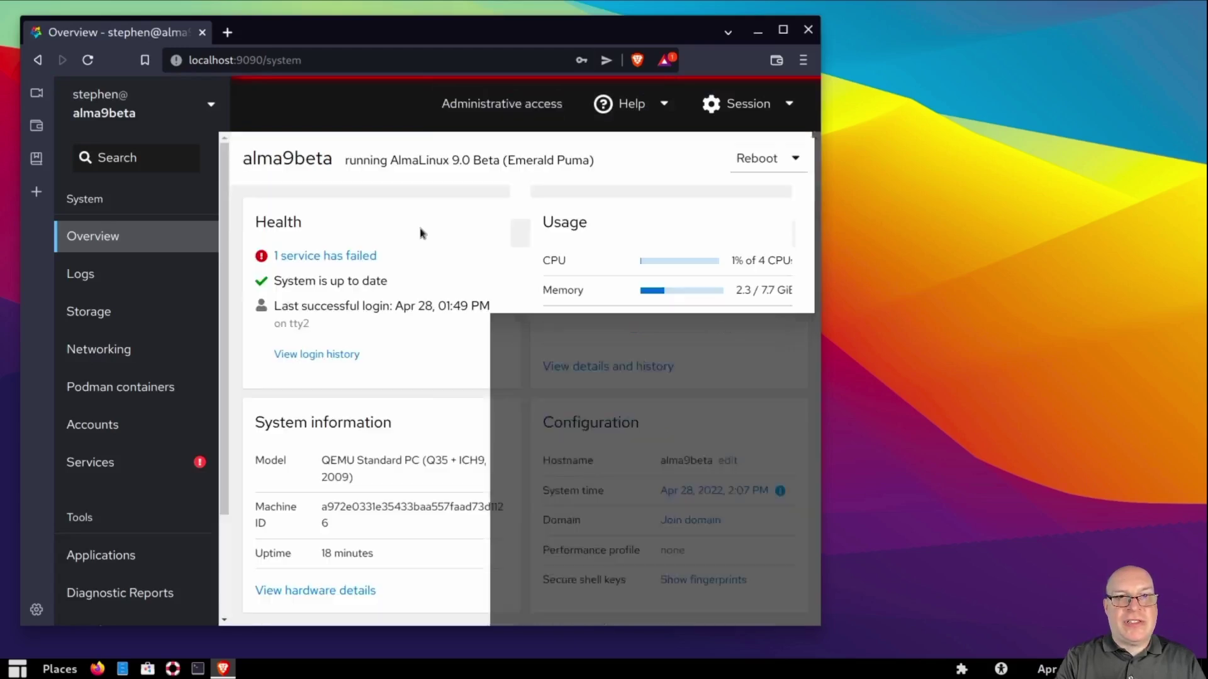
pyautogui.press('Return')
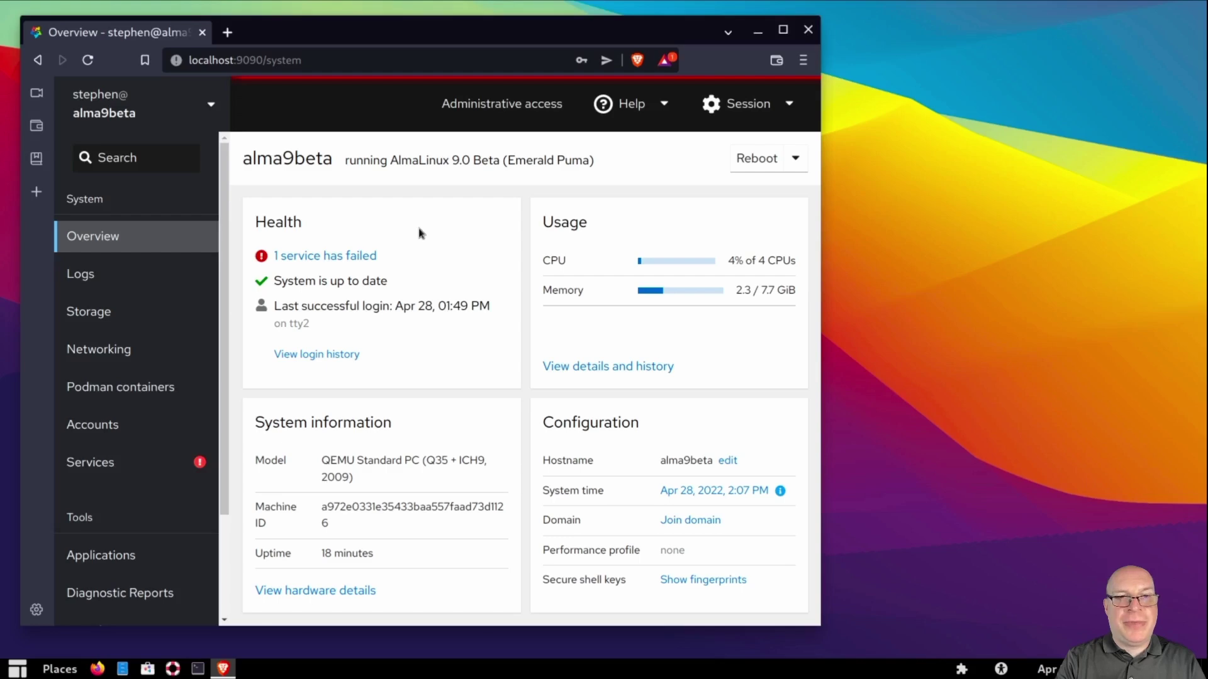
# Step: Review the service logs of the failed mcelog service, disable the service, and return to the system overview
pyautogui.click(318, 258)
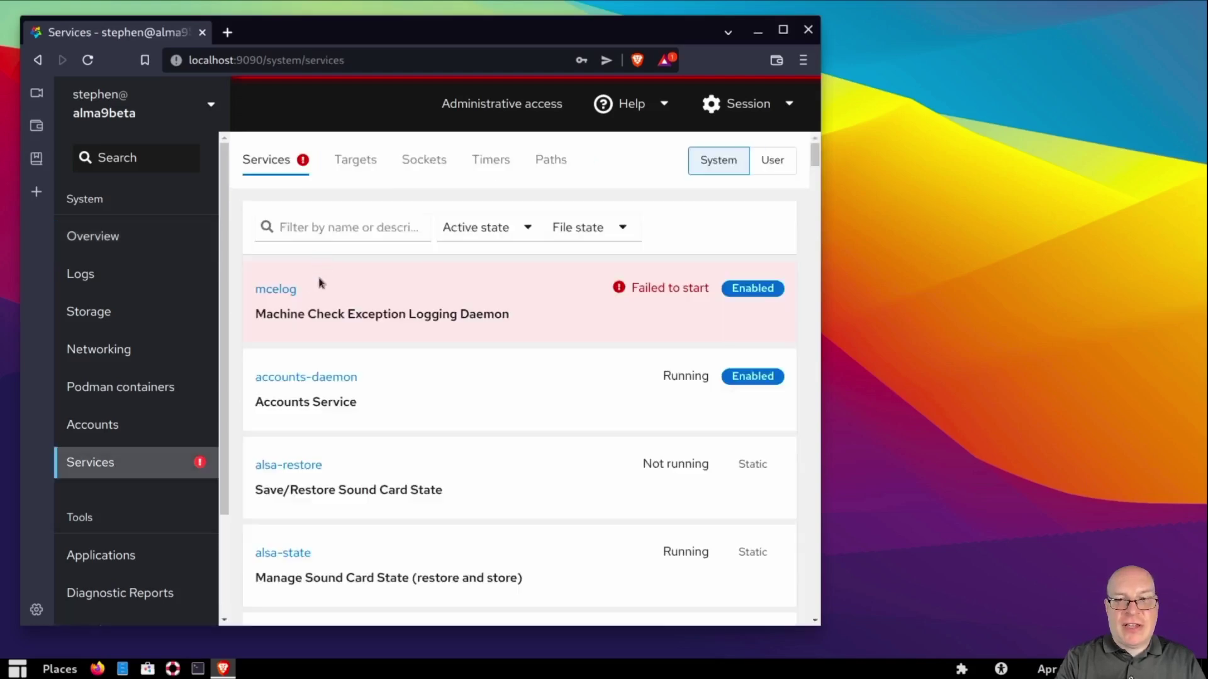
pyautogui.click(274, 291)
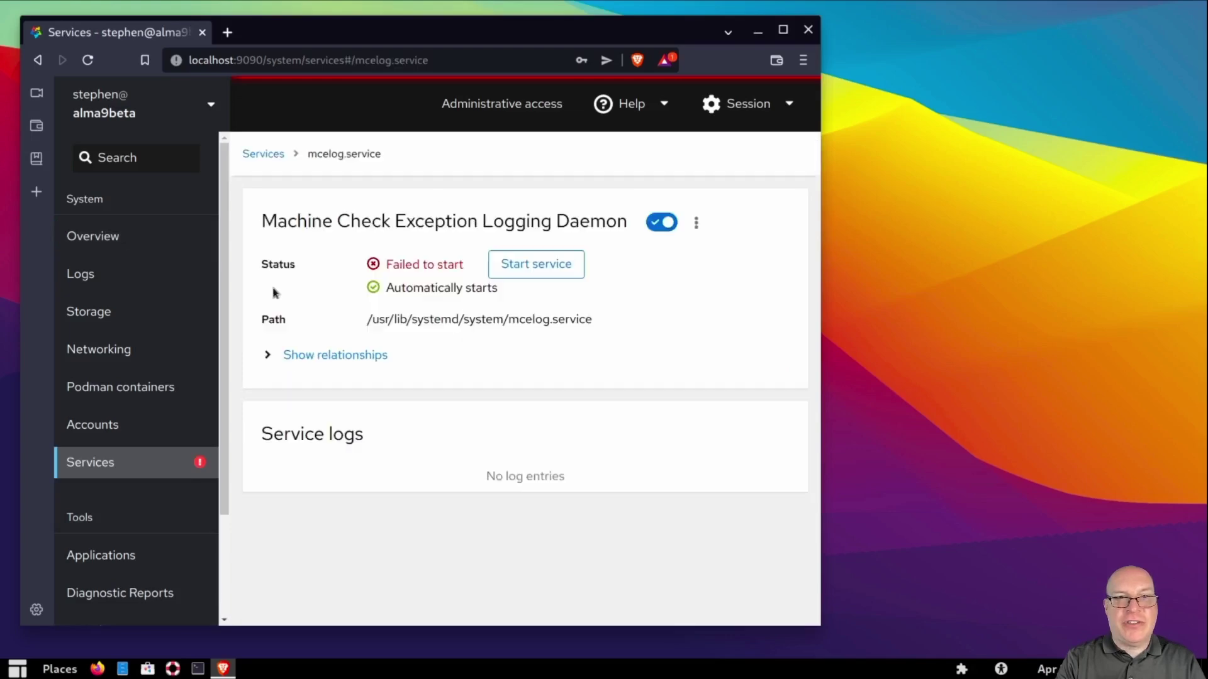
pyautogui.scroll(-1, 462, 556)
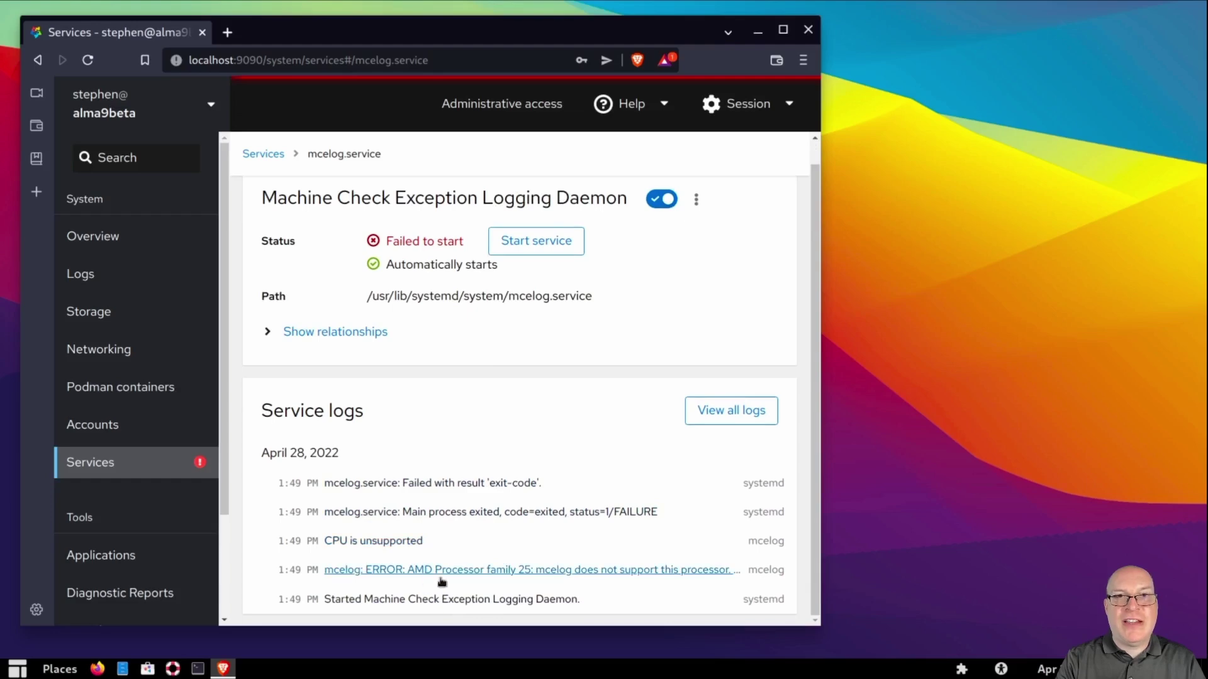
pyautogui.scroll(1, 545, 577)
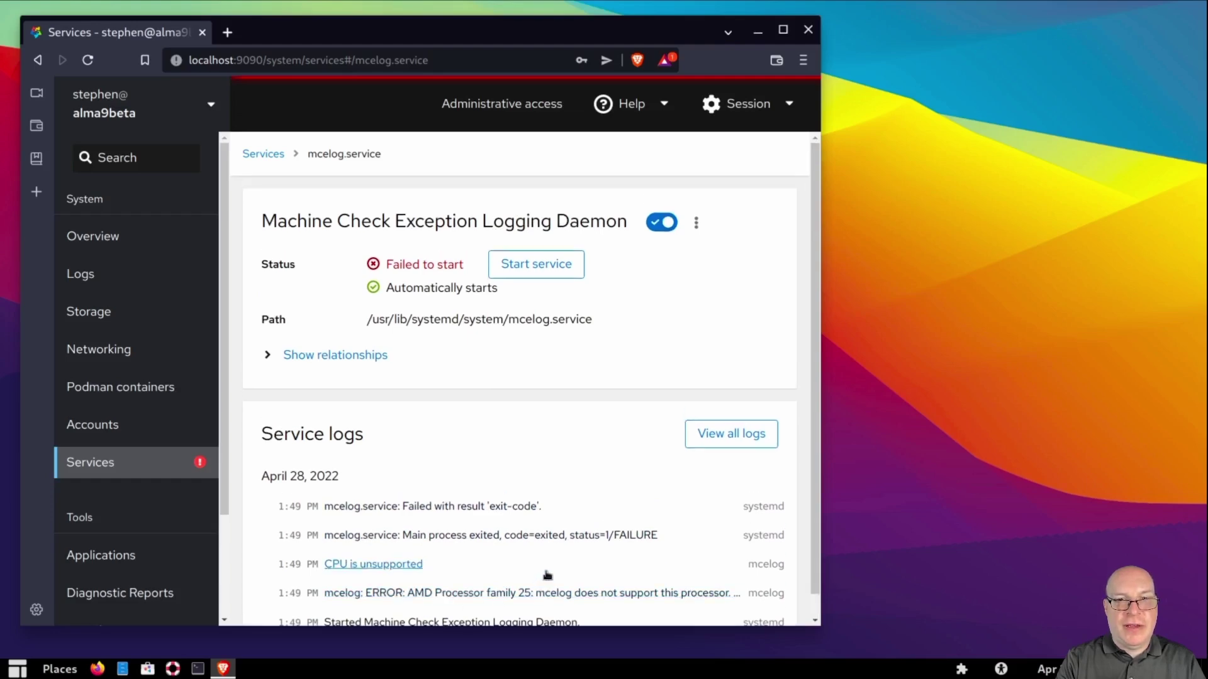
pyautogui.click(661, 223)
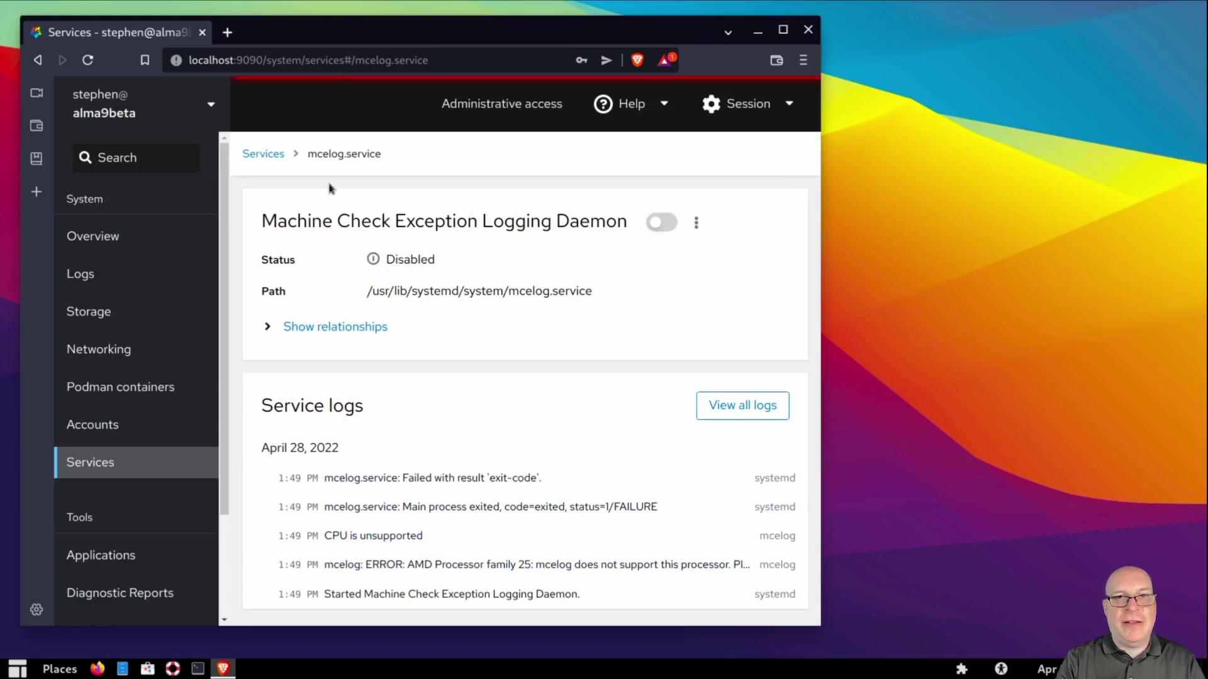
pyautogui.click(250, 155)
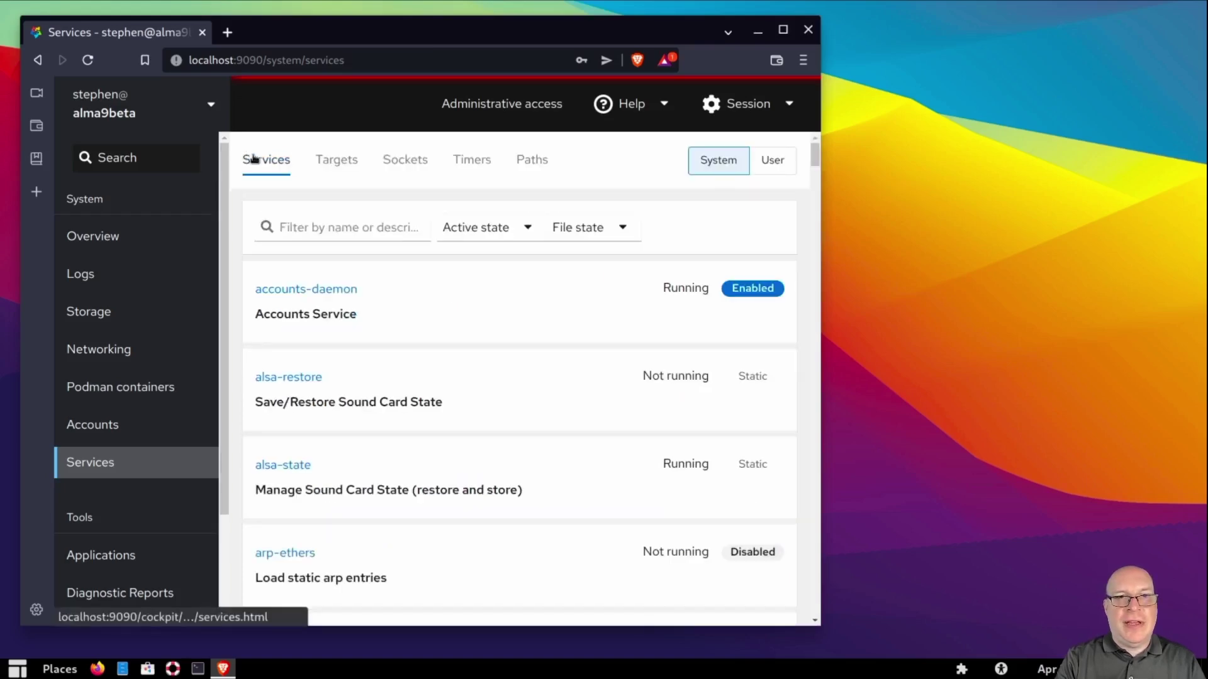
pyautogui.click(113, 238)
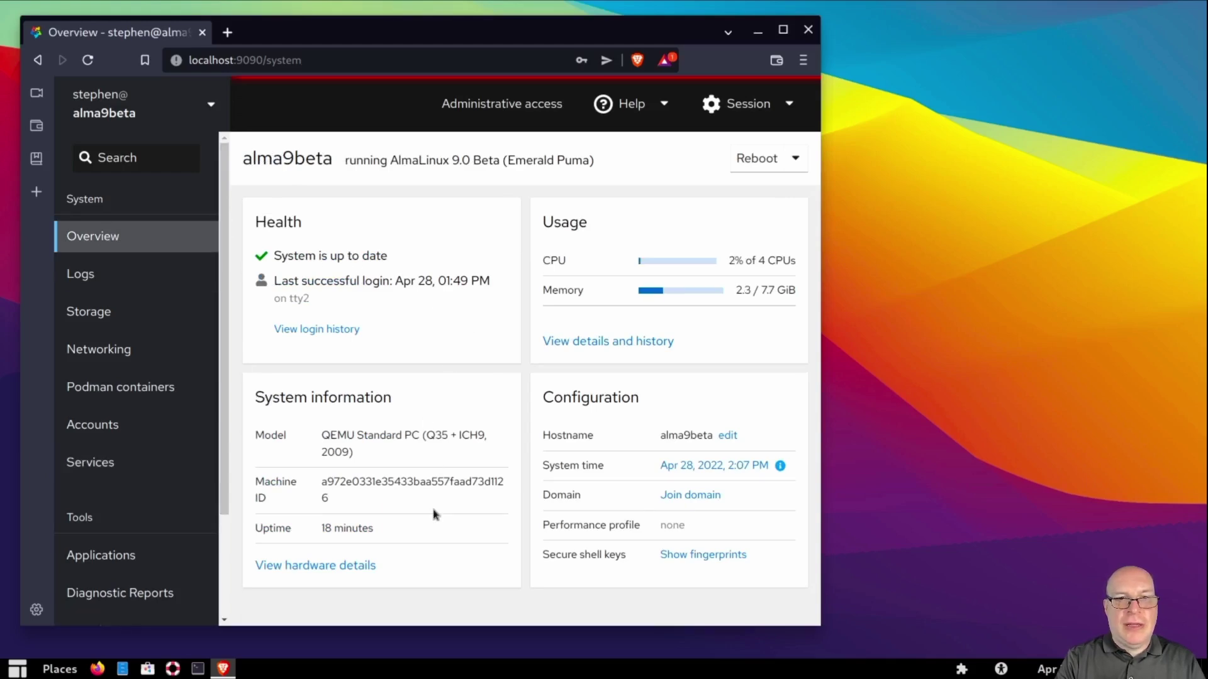
# Step: Switch the SELinux policy from enforcing to permissive in the web console
pyautogui.scroll(-3, 139, 497)
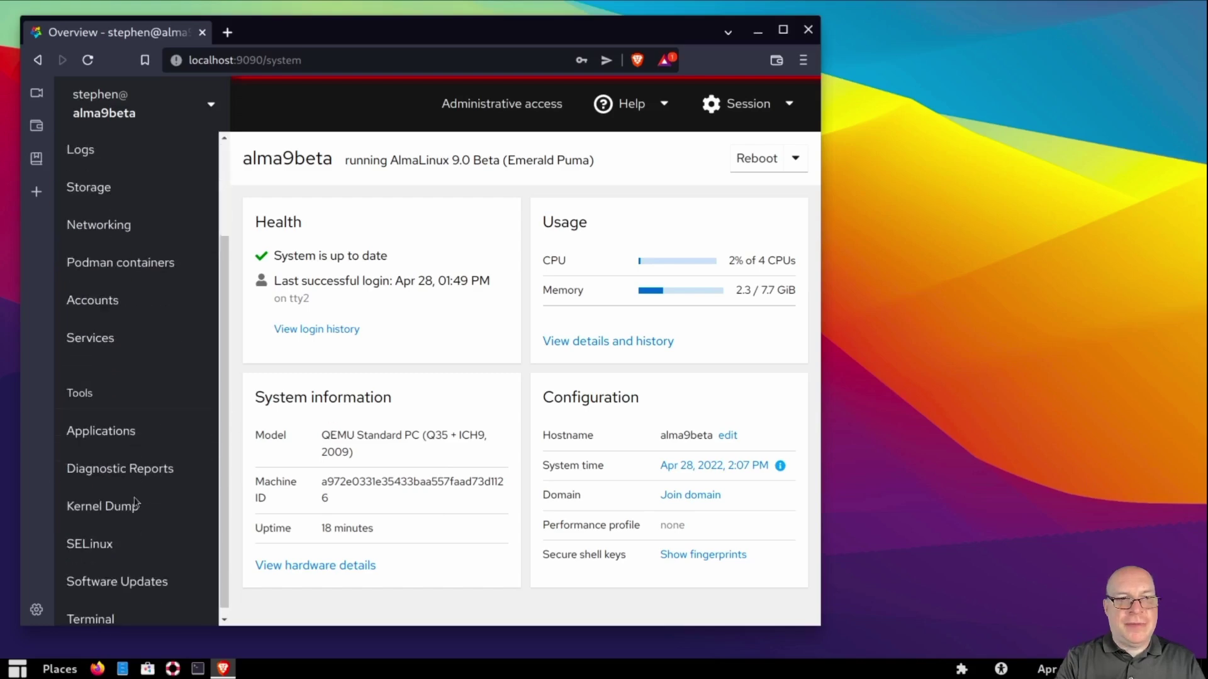
pyautogui.click(139, 546)
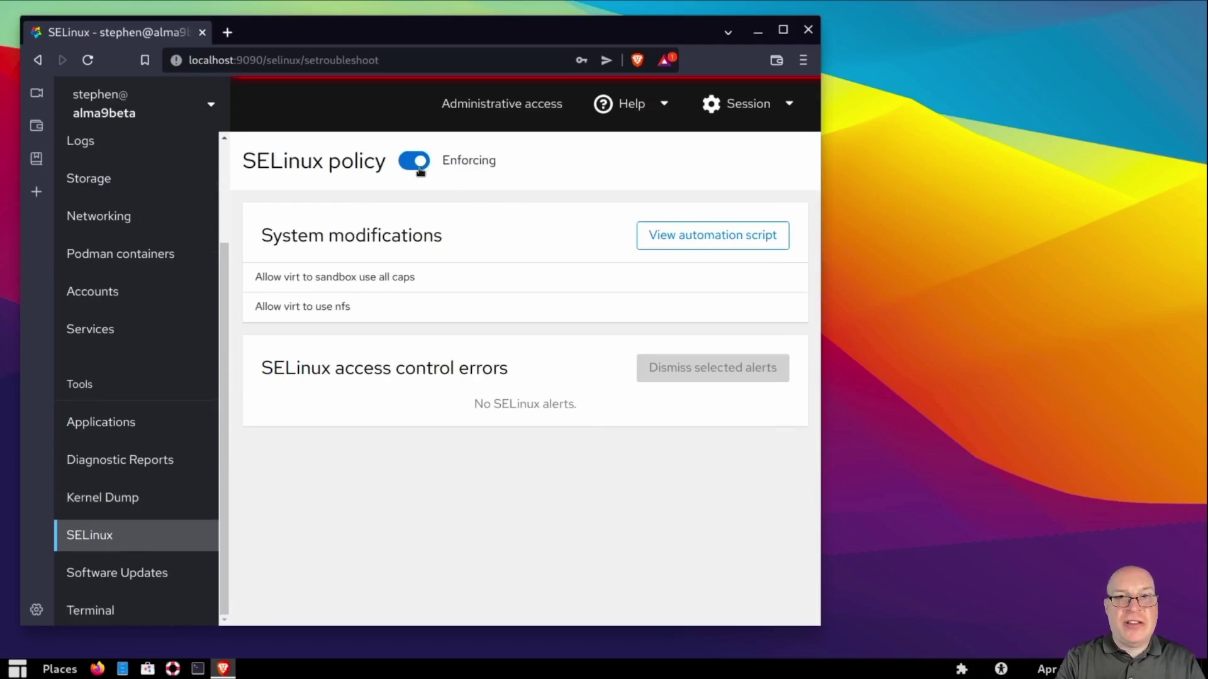
pyautogui.click(421, 162)
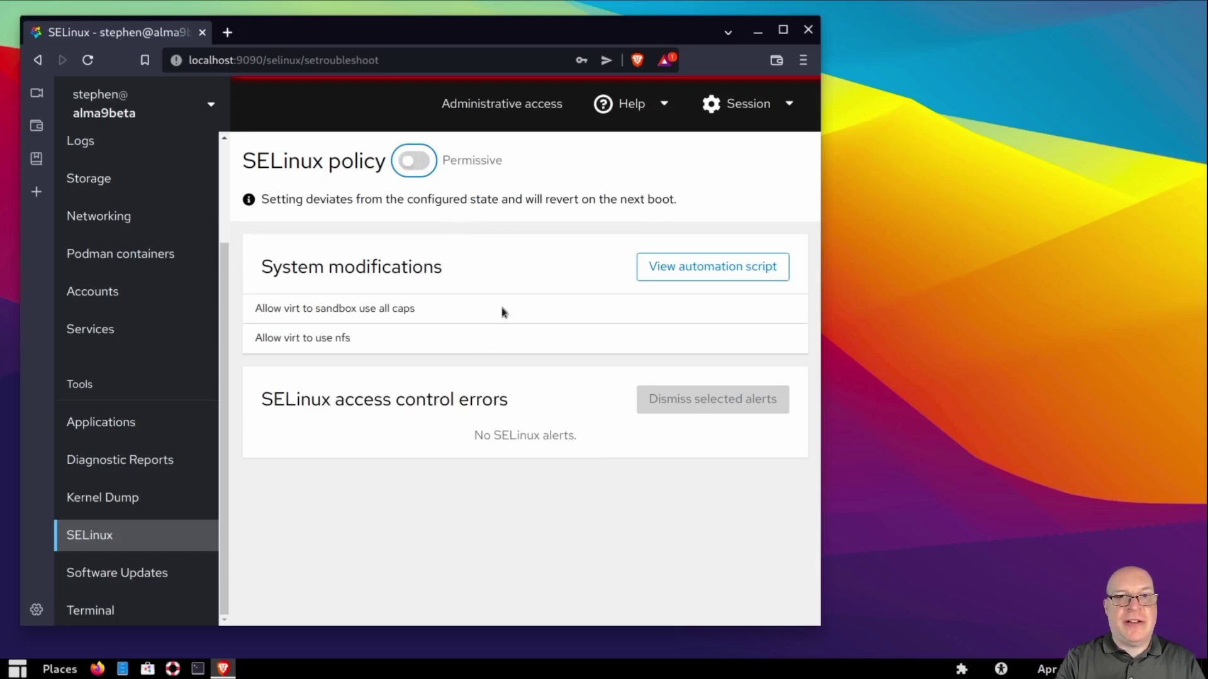
pyautogui.scroll(2, 154, 200)
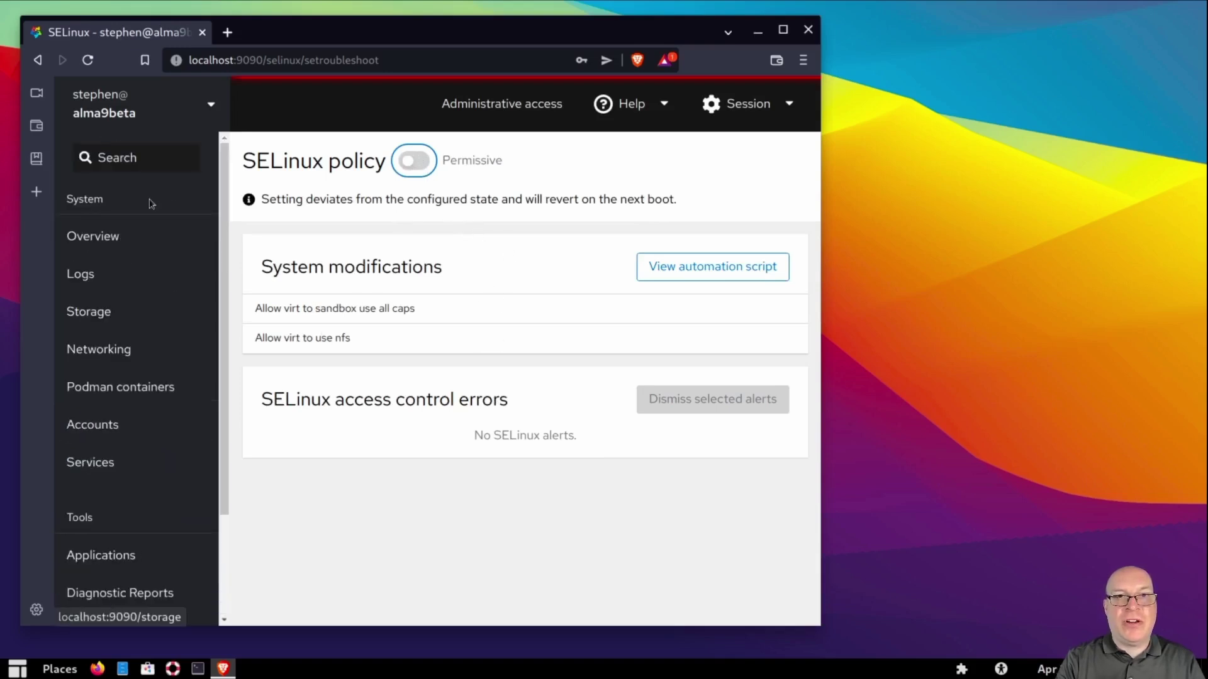
# Step: Reboot the machine from the system overview with no delay and boot the AlmaLinux 5.14.0-70.5.1.el9_0.x86_64 entry
pyautogui.click(100, 238)
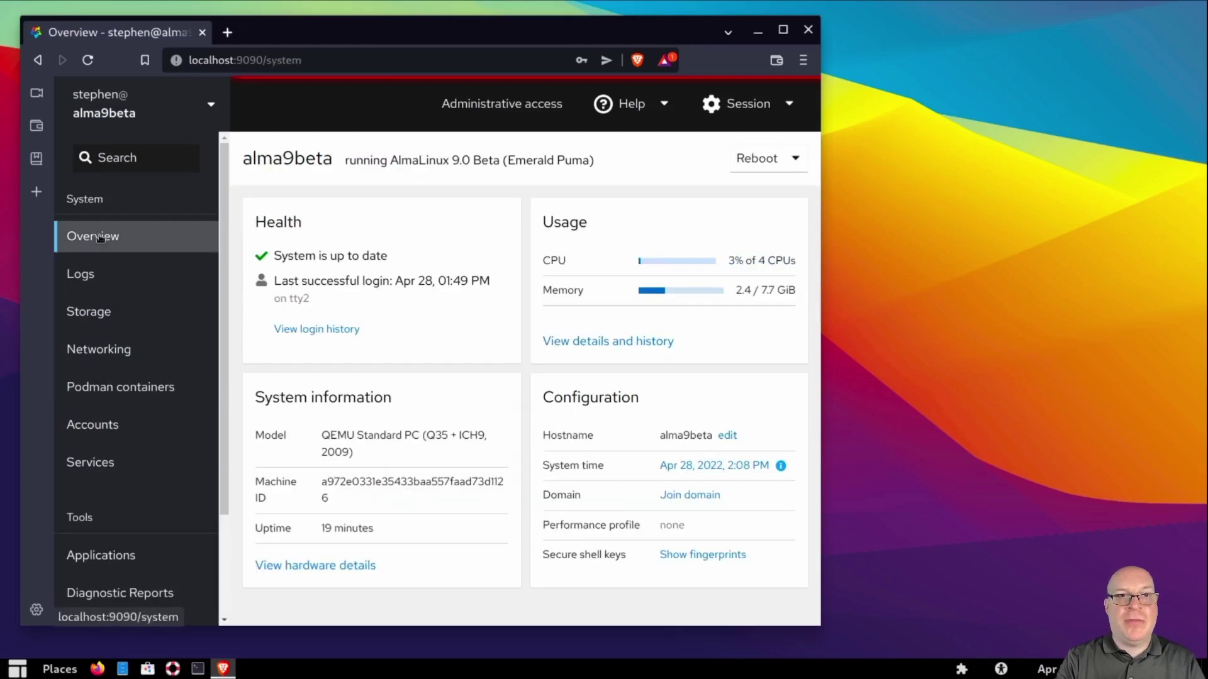
pyautogui.click(758, 160)
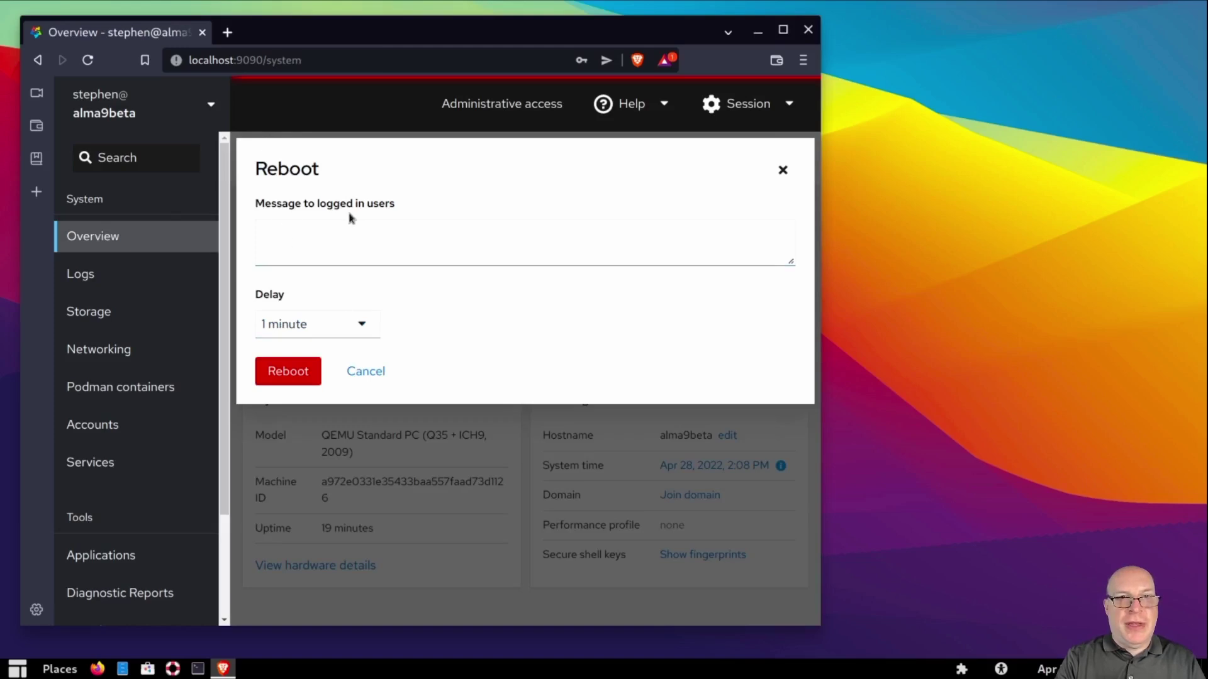
pyautogui.click(363, 325)
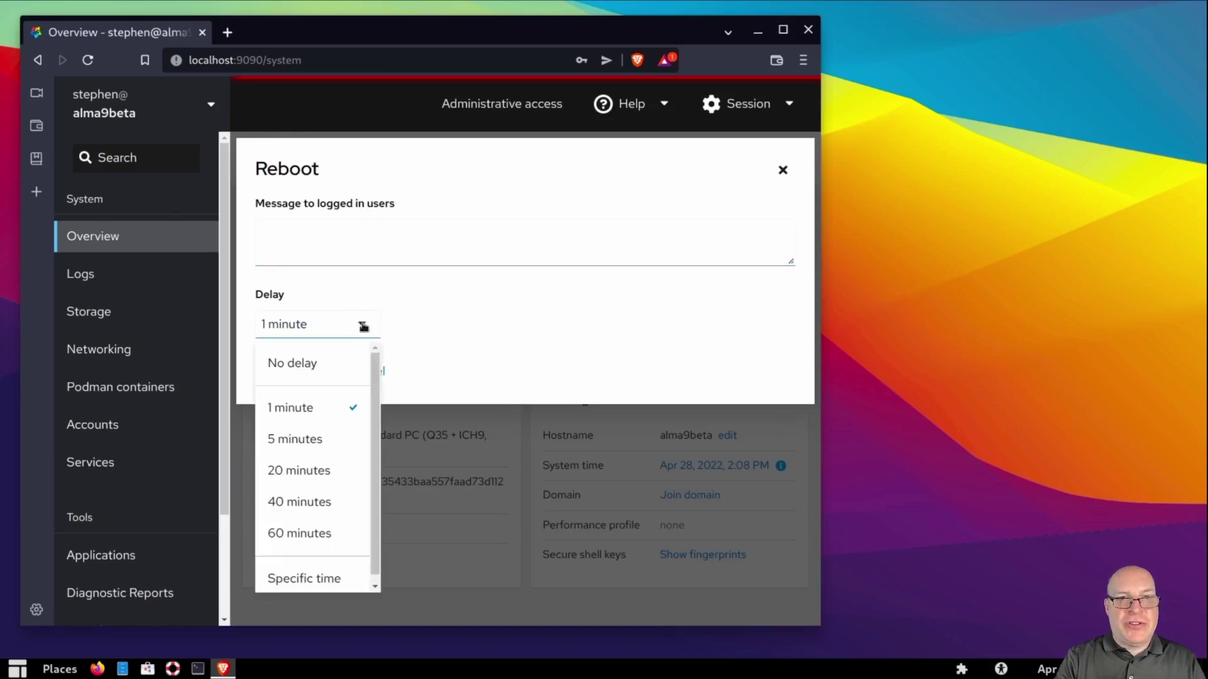
pyautogui.click(326, 363)
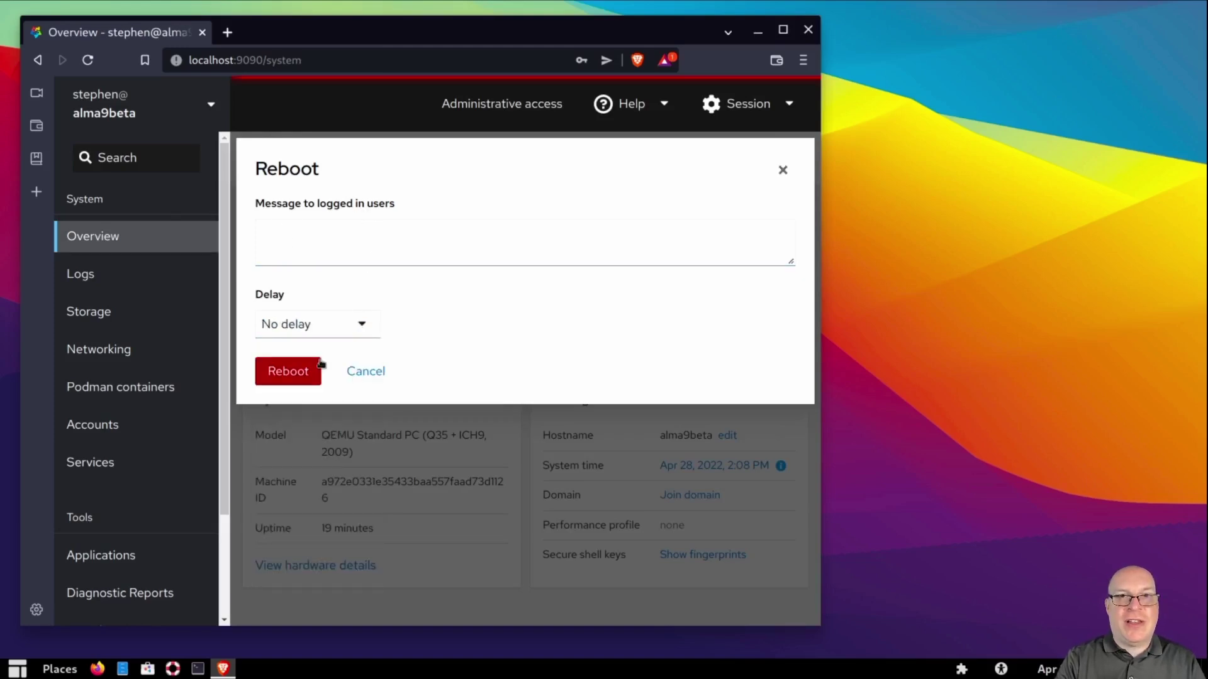
pyautogui.click(289, 374)
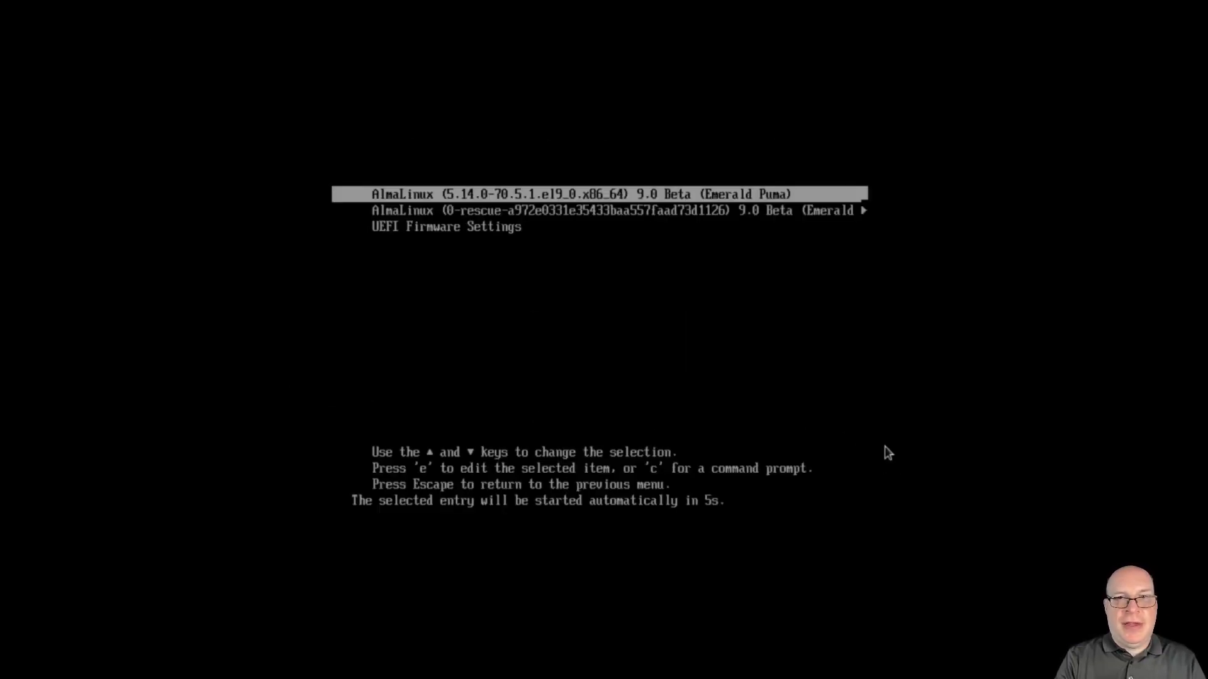
pyautogui.press('Return')
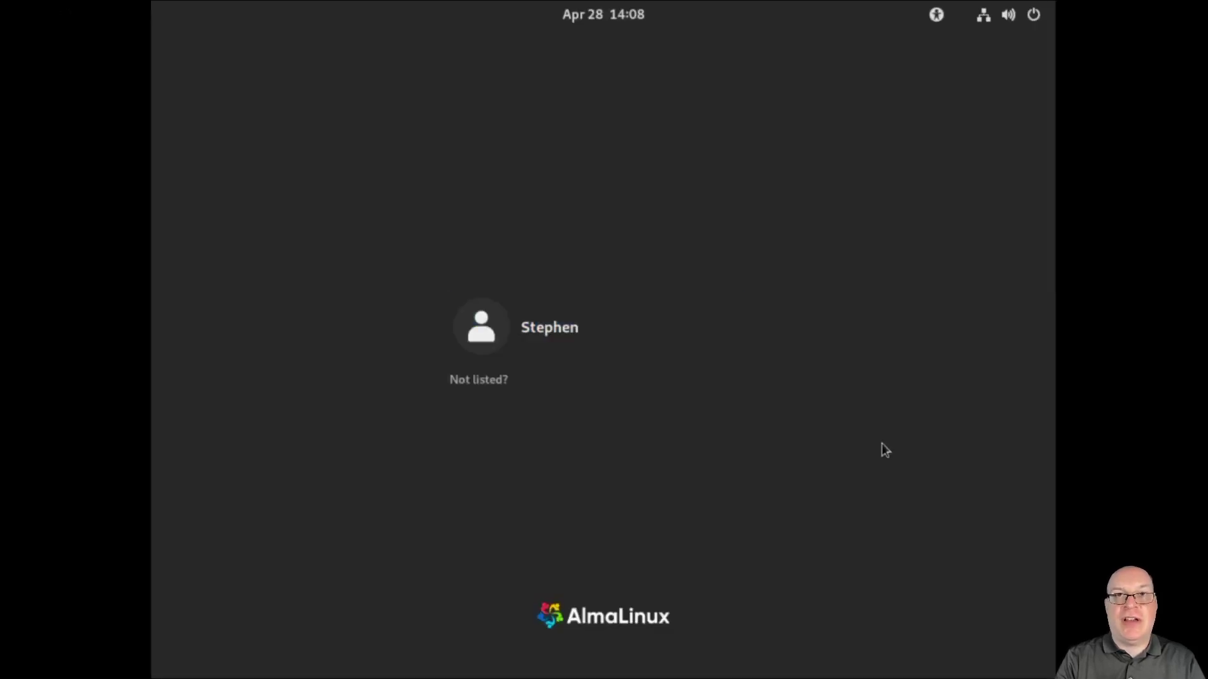
# Step: Log in to the desktop with the listed user account and its password
pyautogui.click(591, 325)
pyautogui.write('•••••••')
pyautogui.press('Return')
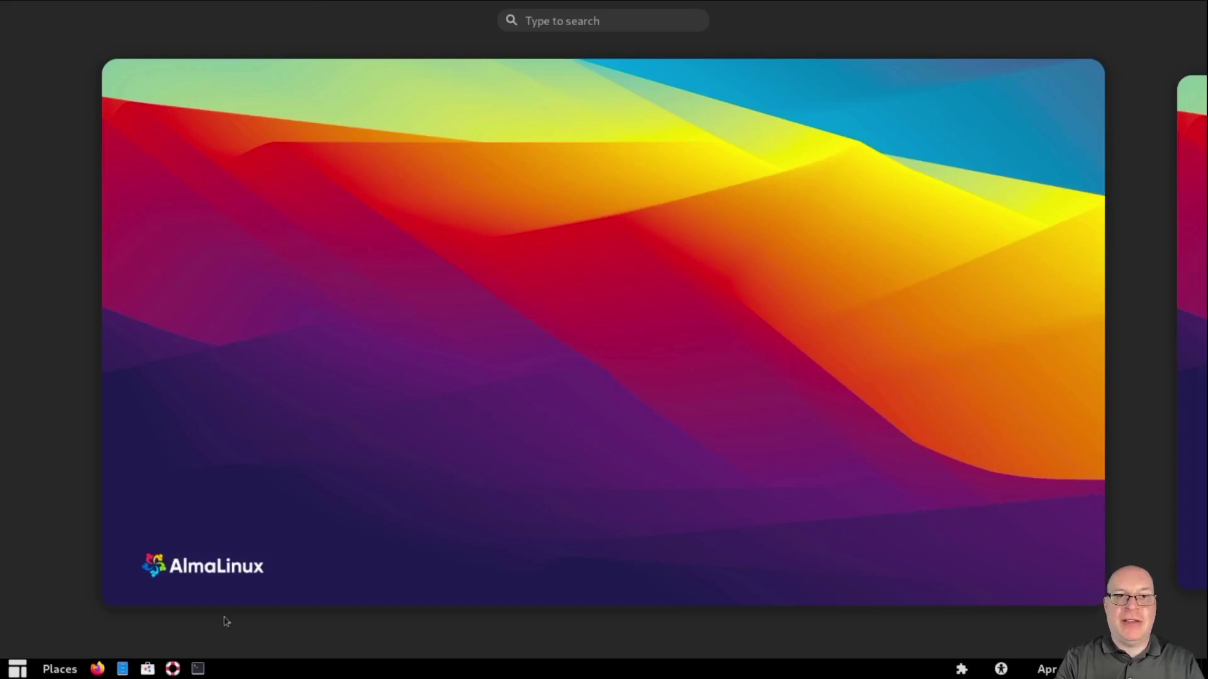
# Step: Run neofetch and free -h in a terminal and examine the memory in use after the reboot
pyautogui.click(198, 669)
pyautogui.write('neofetch')
pyautogui.press('Return')
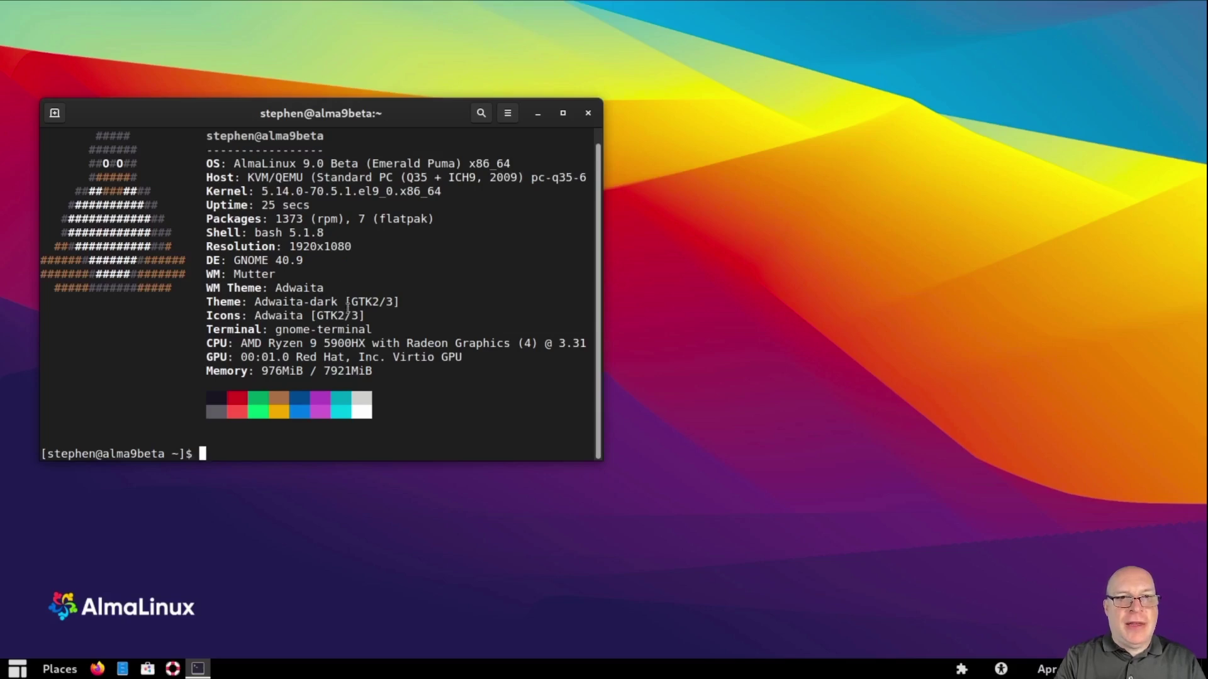
pyautogui.doubleClick(280, 373)
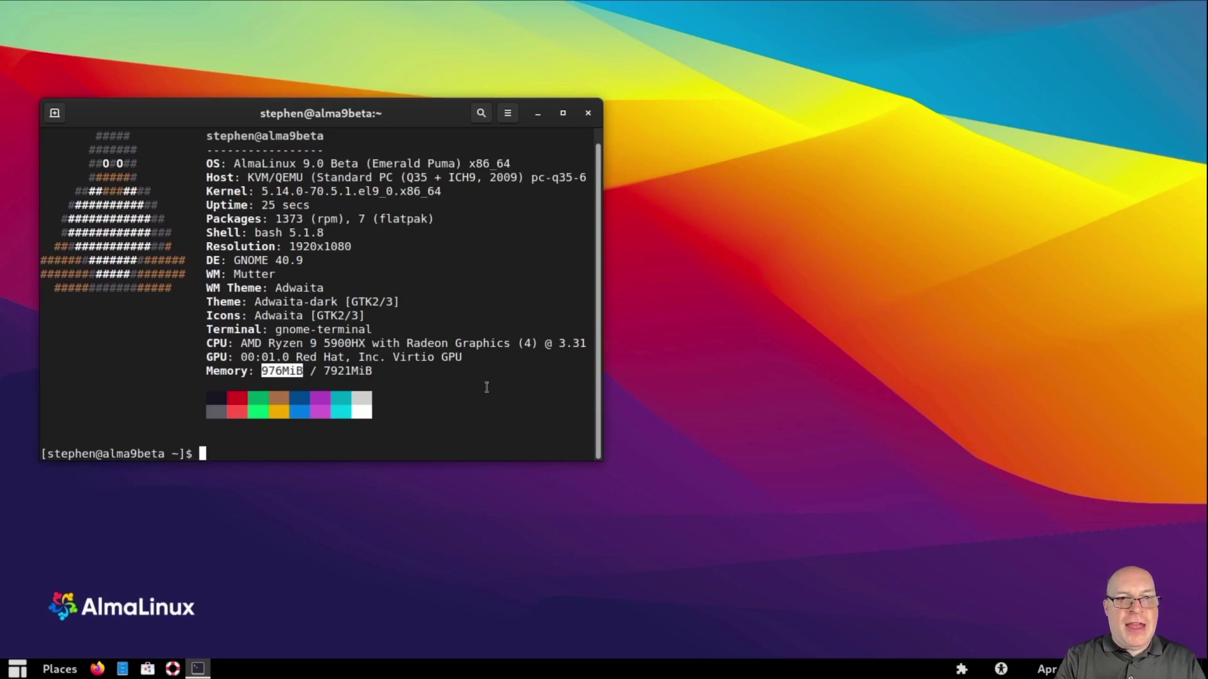
pyautogui.write('free -h')
pyautogui.press('Return')
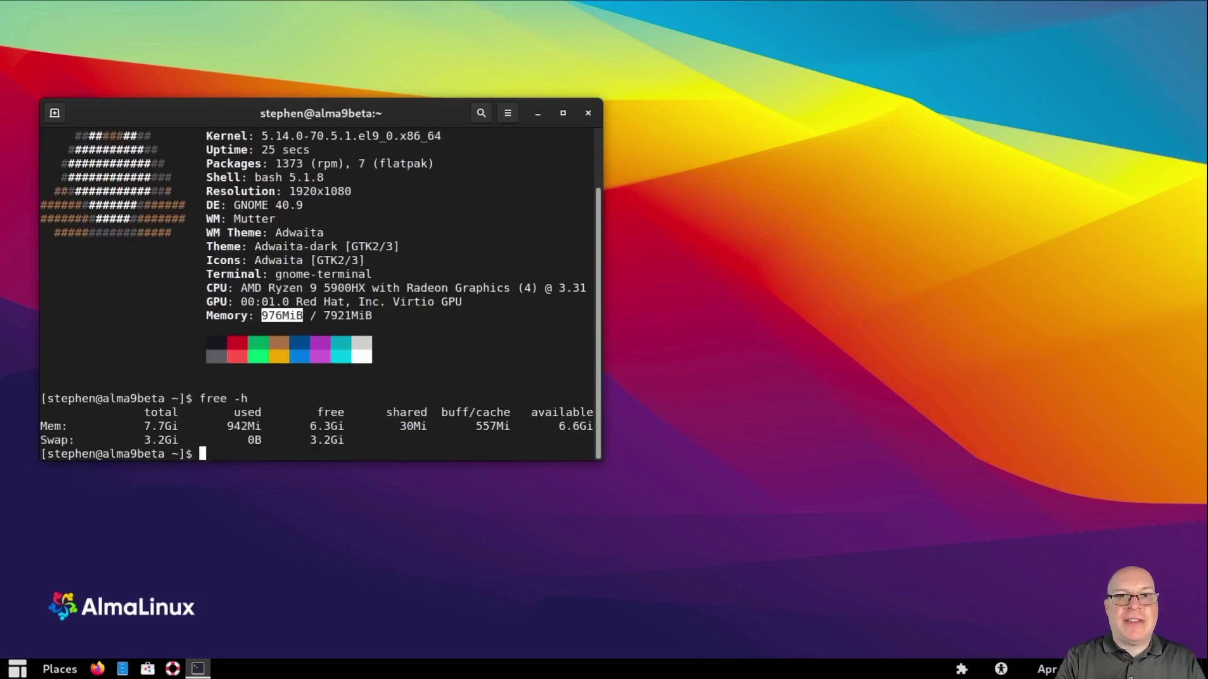
pyautogui.doubleClick(244, 426)
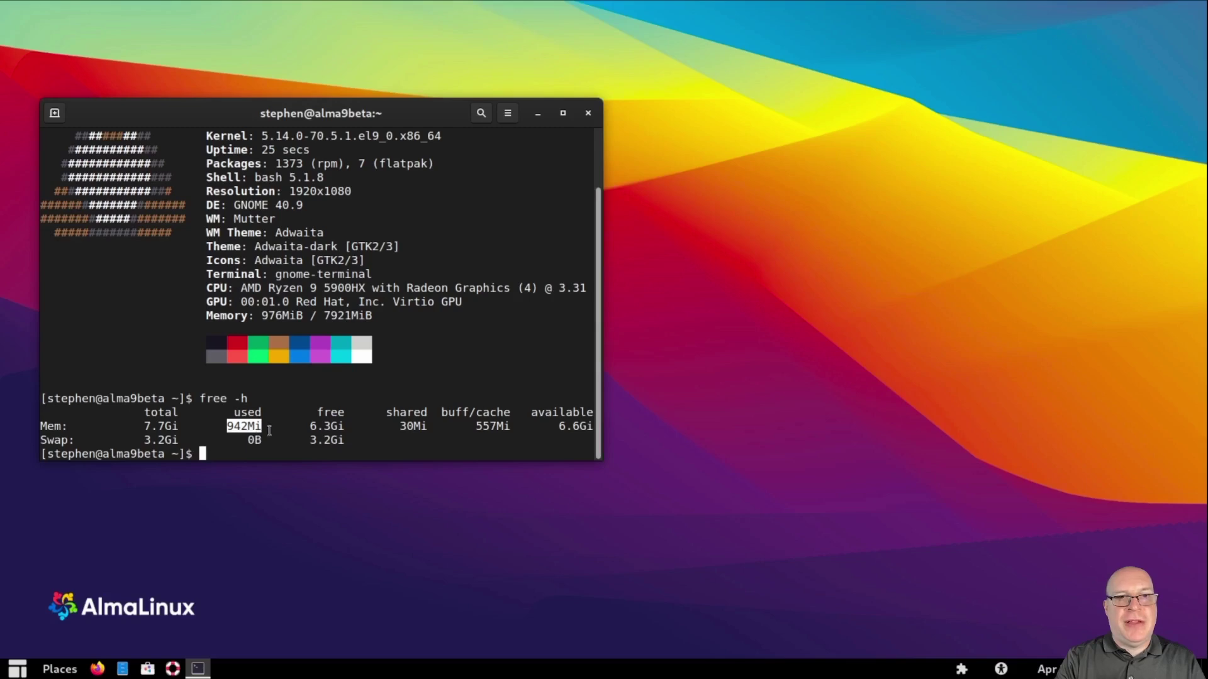
# Step: Launch Firefox, follow the AlmaLinux link on the welcome page, and look through the almalinux.org home page
pyautogui.click(97, 669)
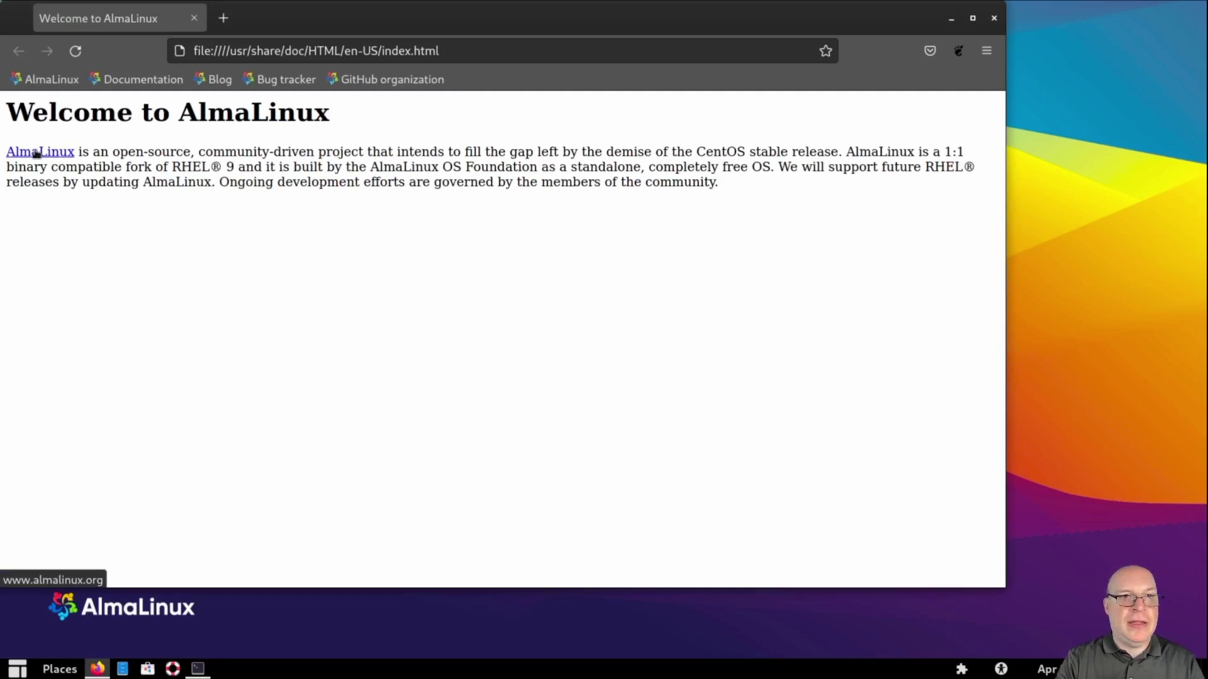
pyautogui.click(37, 153)
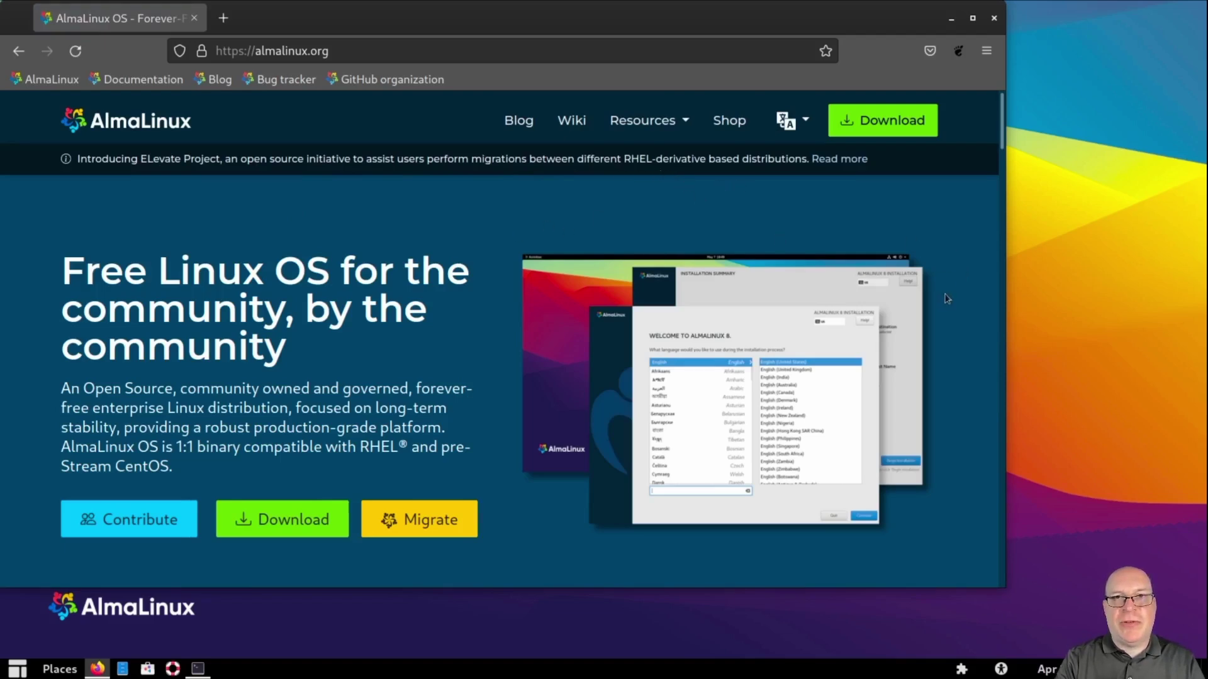
pyautogui.scroll(-3, 946, 298)
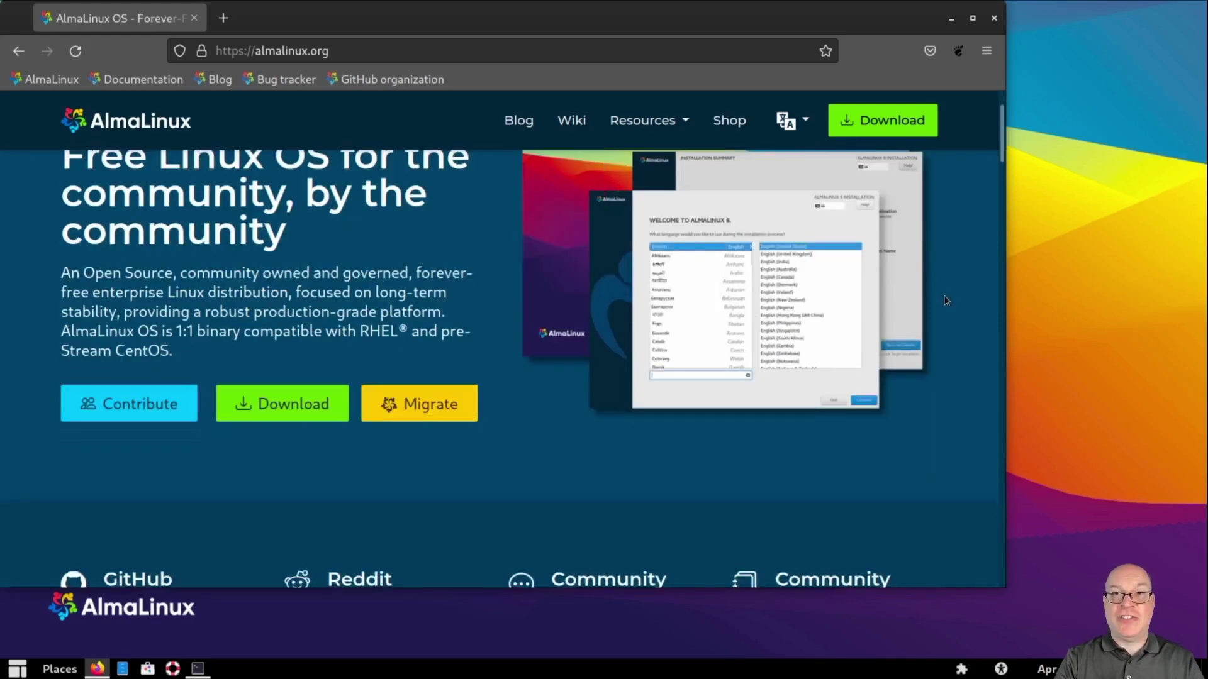
pyautogui.scroll(-2, 608, 461)
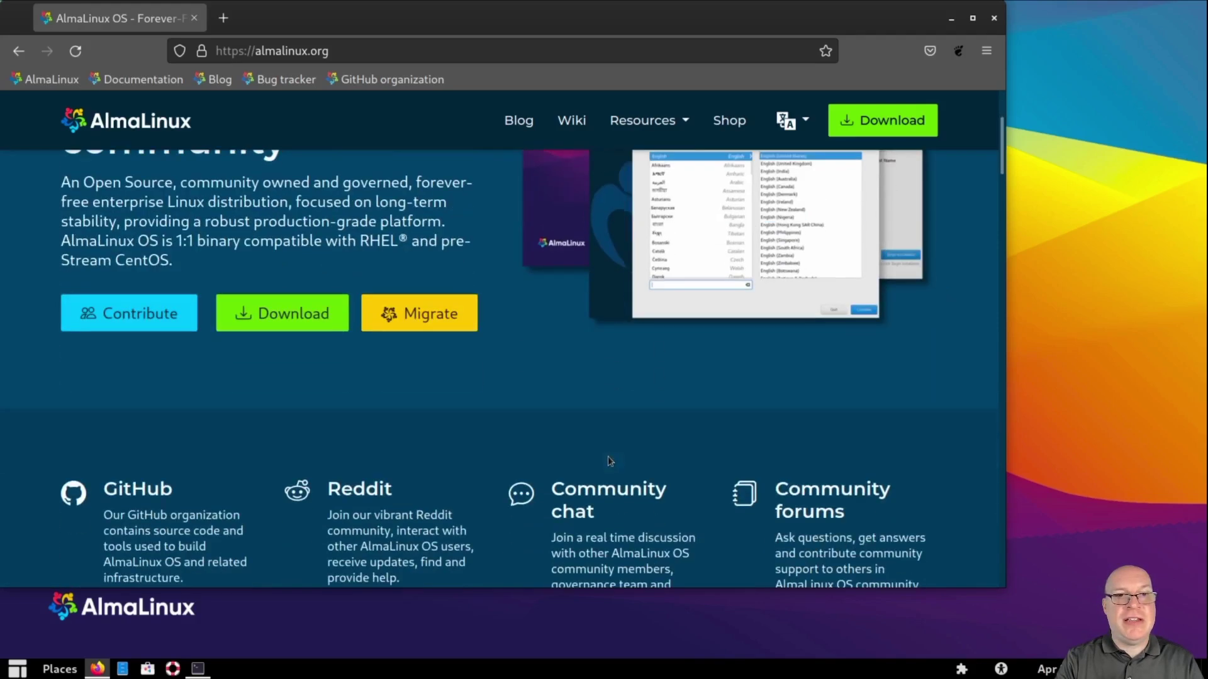
# Step: Open the site's Contribute page and look through its topical channels and community chat section
pyautogui.click(129, 318)
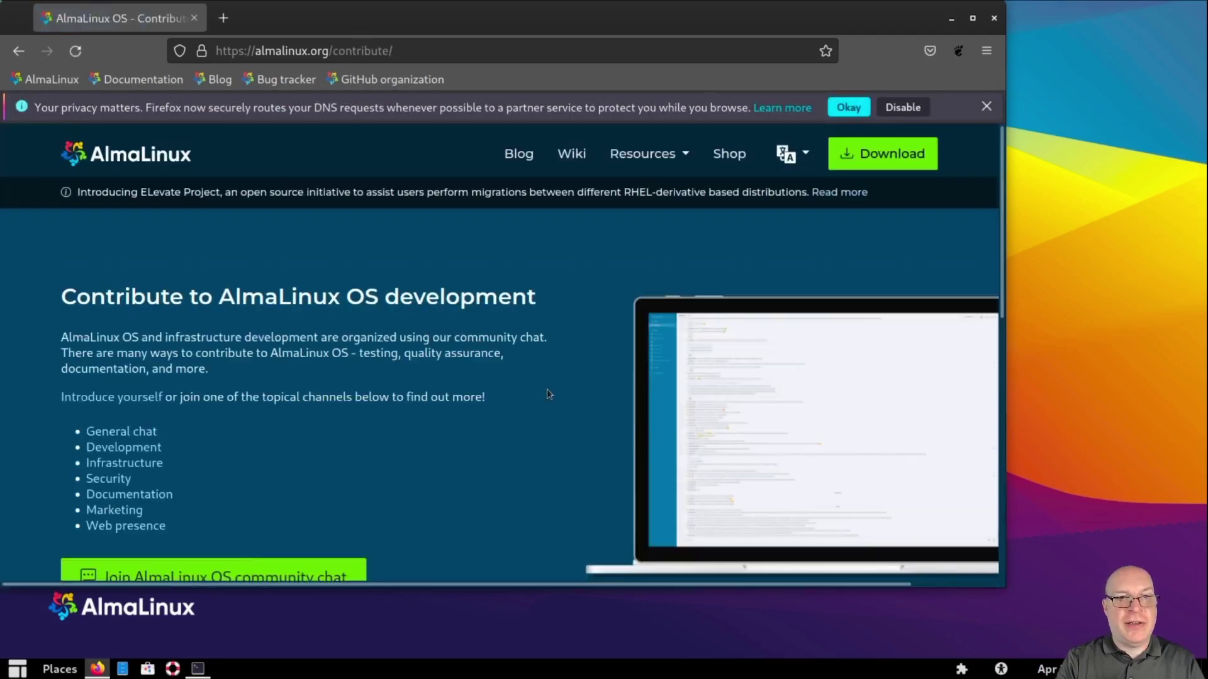
pyautogui.scroll(-3, 552, 391)
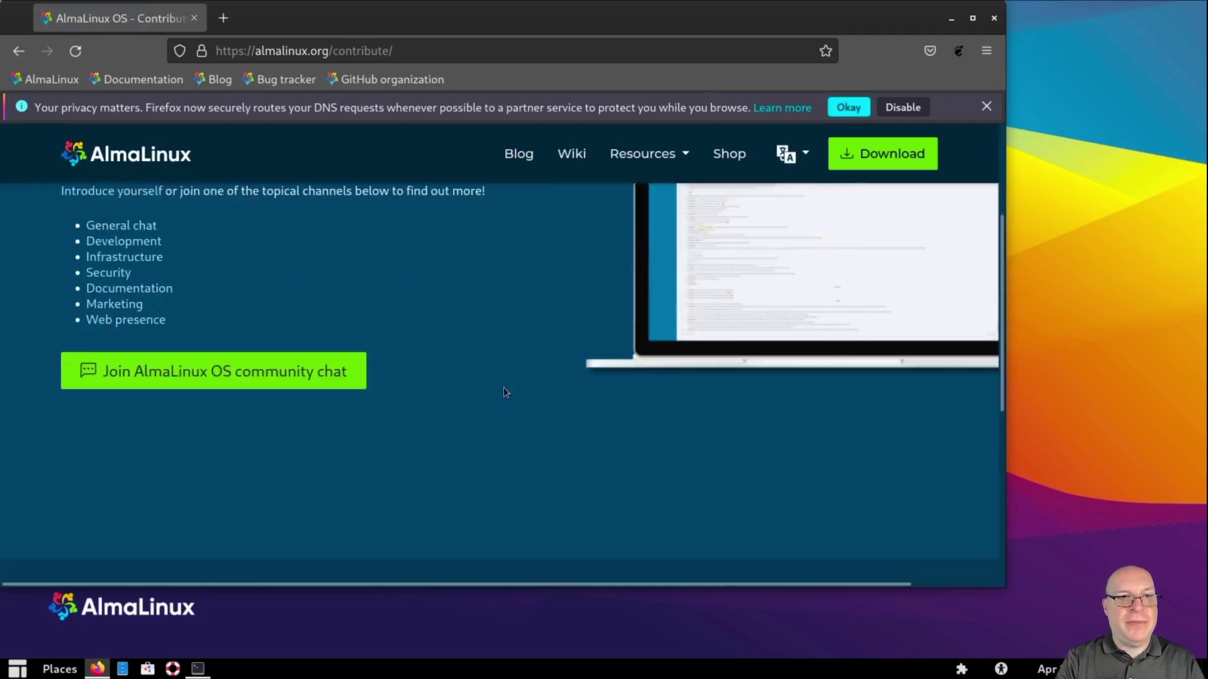
pyautogui.scroll(-4, 484, 394)
pyautogui.scroll(7, 453, 356)
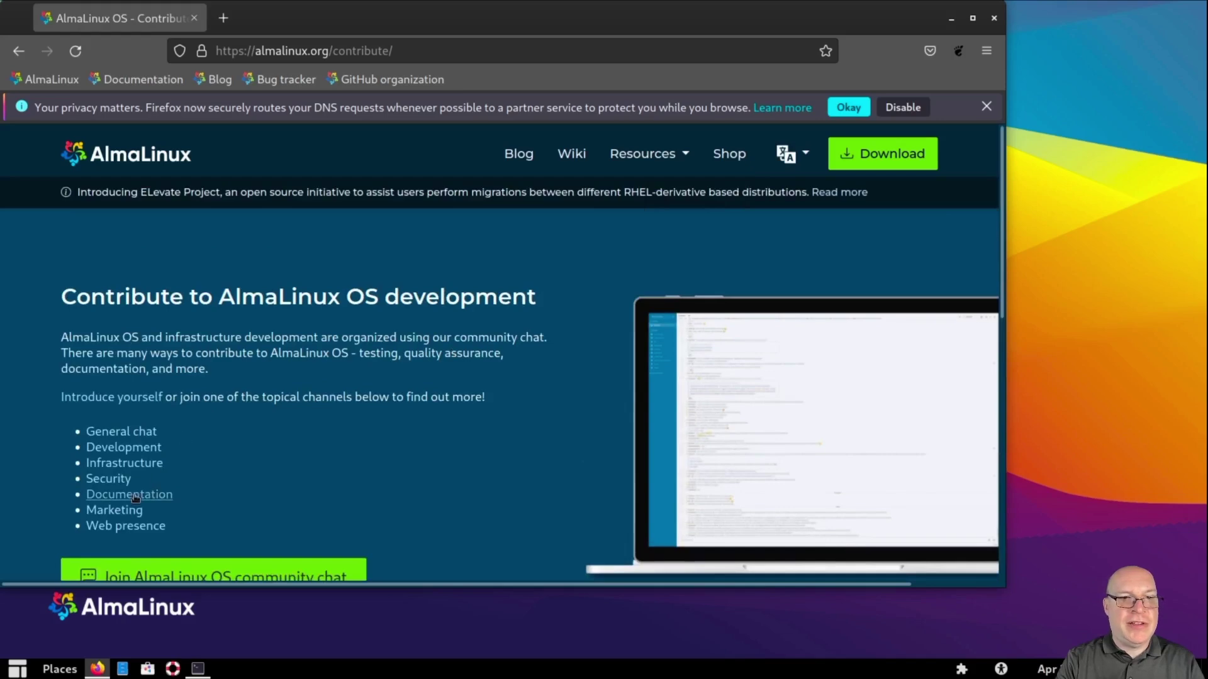
# Step: Return to the almalinux.org home page and open the Community forums
pyautogui.click(19, 56)
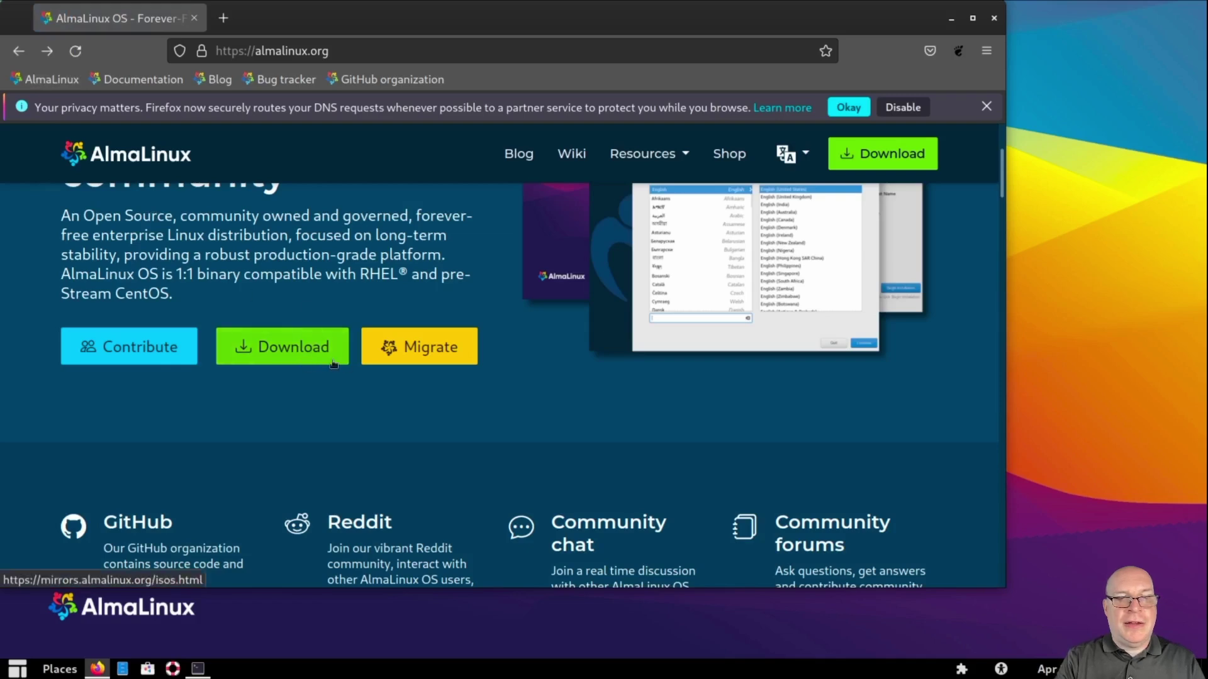
pyautogui.scroll(-3, 530, 385)
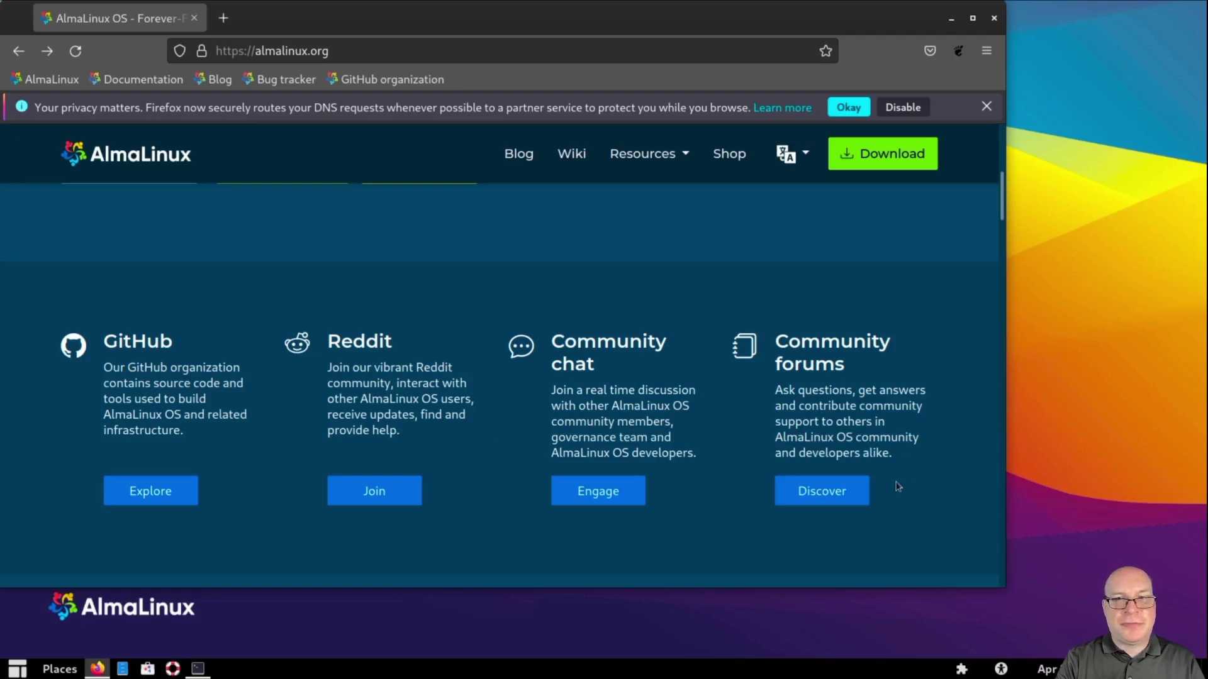
pyautogui.click(836, 500)
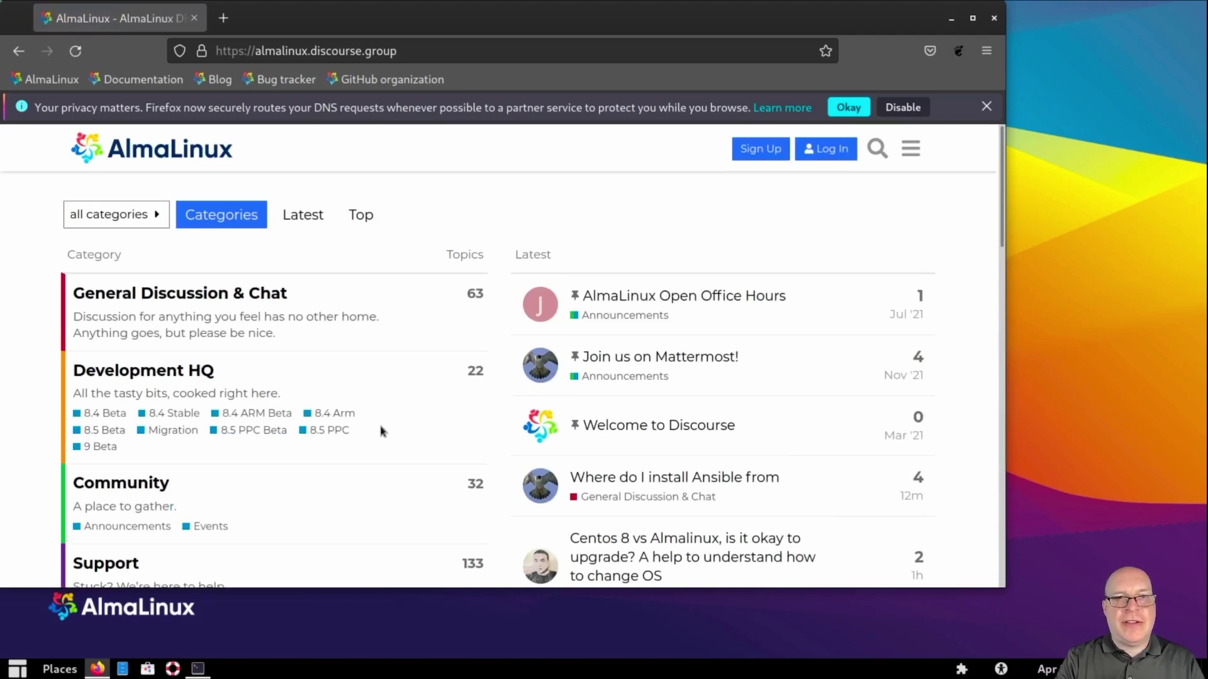
# Step: Look through the forum's categories and latest topics, and accept the Firefox secure DNS notice
pyautogui.scroll(-3, 408, 420)
pyautogui.scroll(-6, 409, 420)
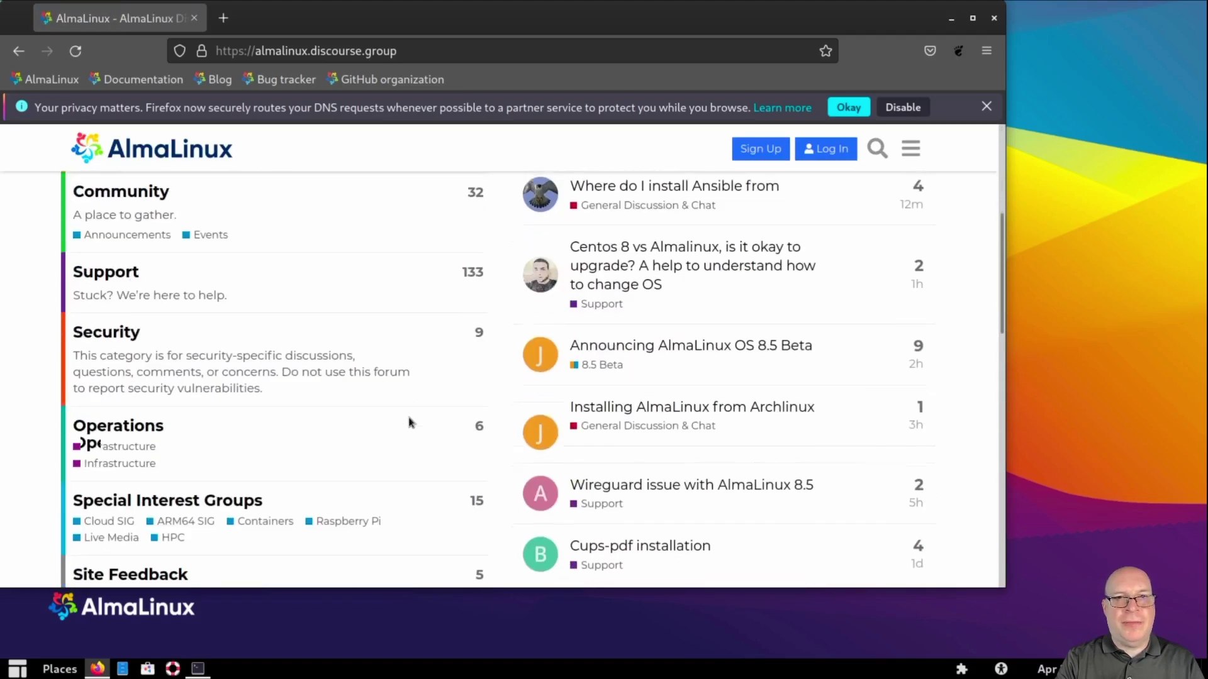
pyautogui.scroll(-10, 412, 428)
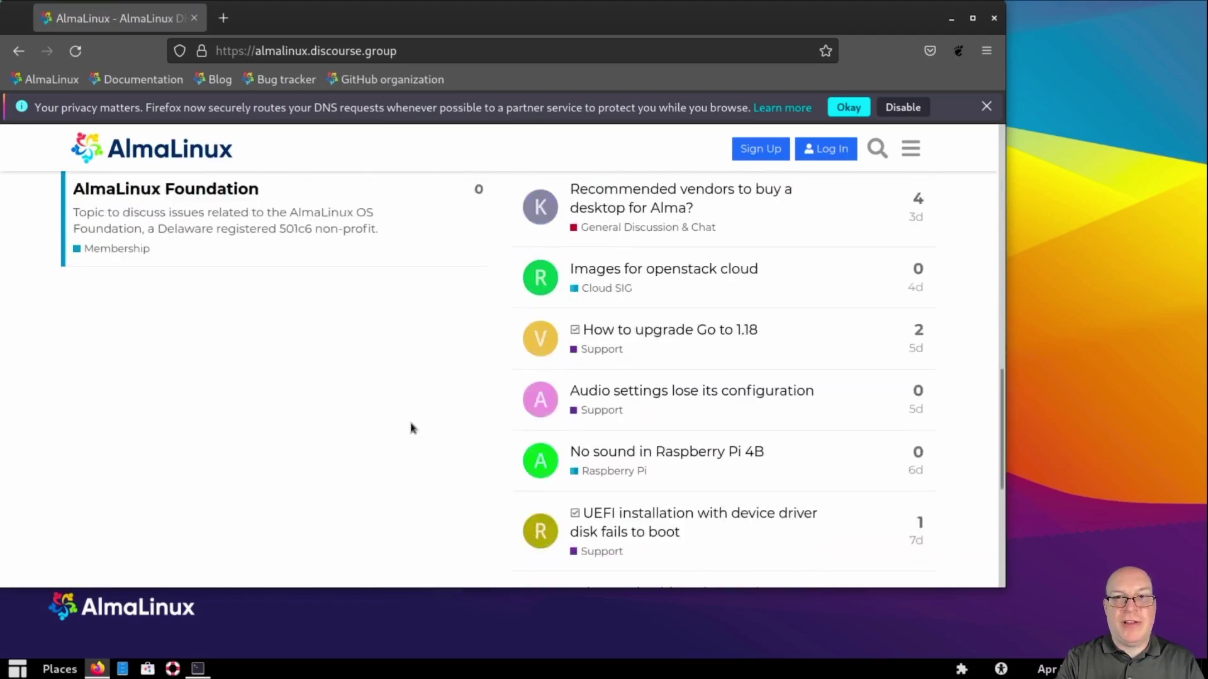
pyautogui.scroll(18, 412, 428)
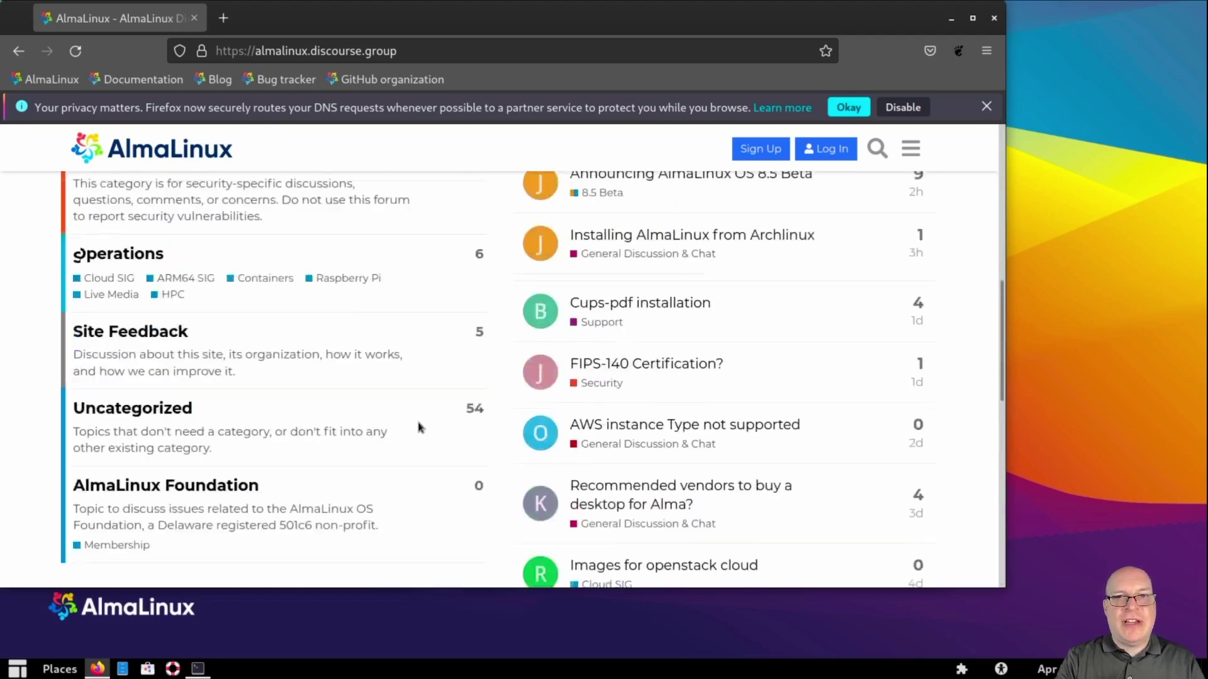
pyautogui.click(848, 108)
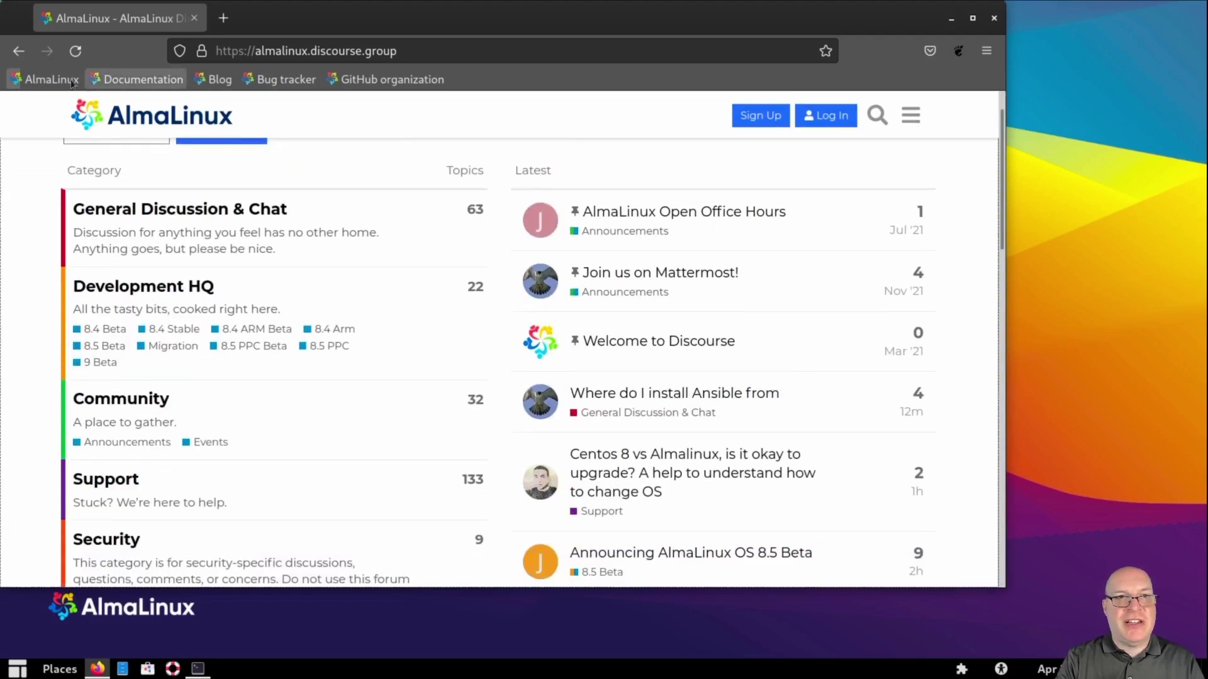
# Step: Return to the almalinux.org home page and read the About AlmaLinux OS section, highlighting its key phrases and the foundation sentence
pyautogui.click(18, 51)
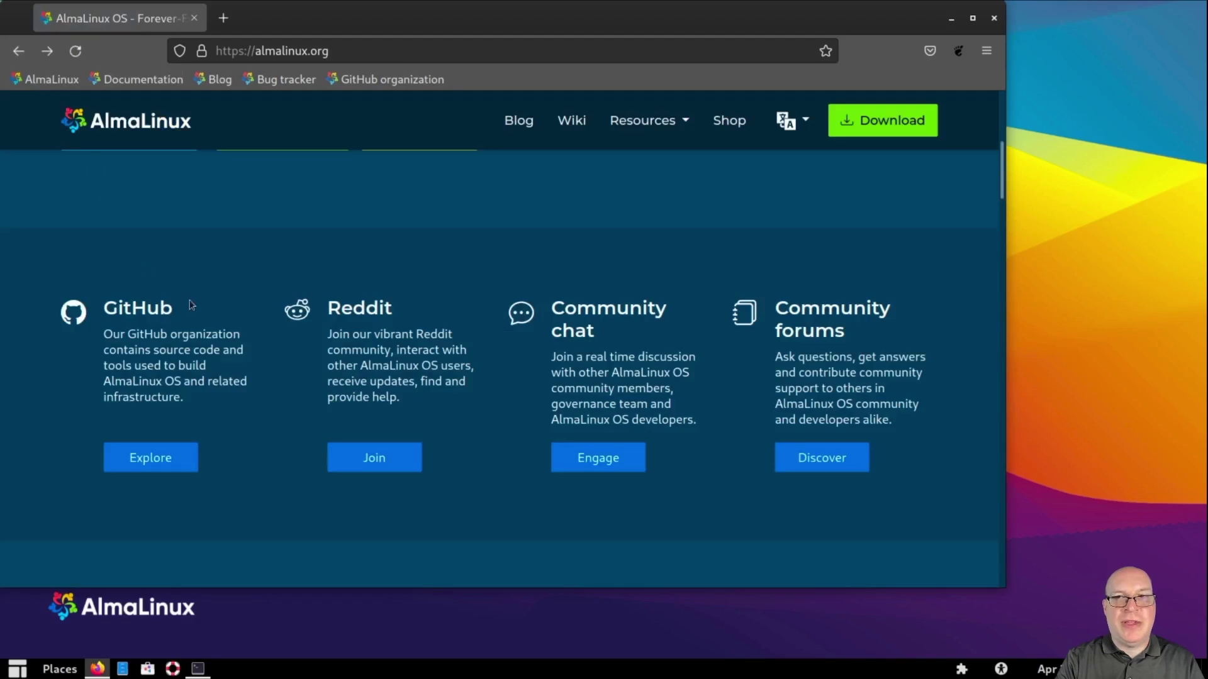
pyautogui.scroll(-5, 231, 343)
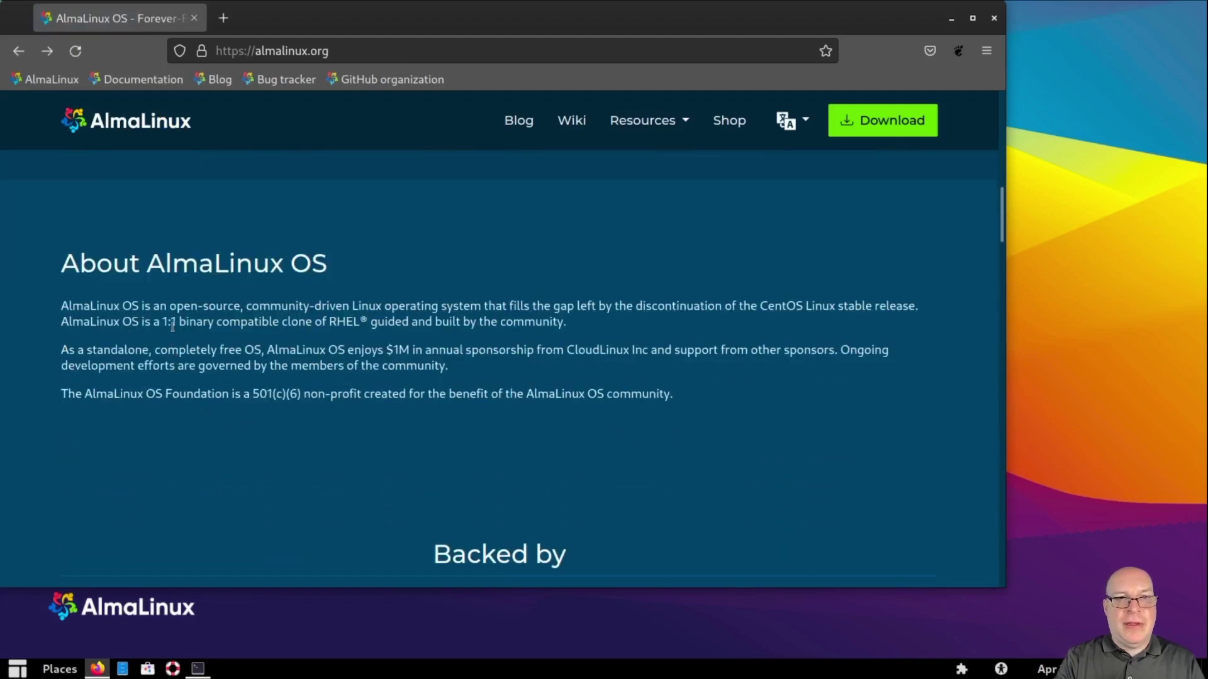
pyautogui.moveTo(171, 307); pyautogui.dragTo(349, 308)
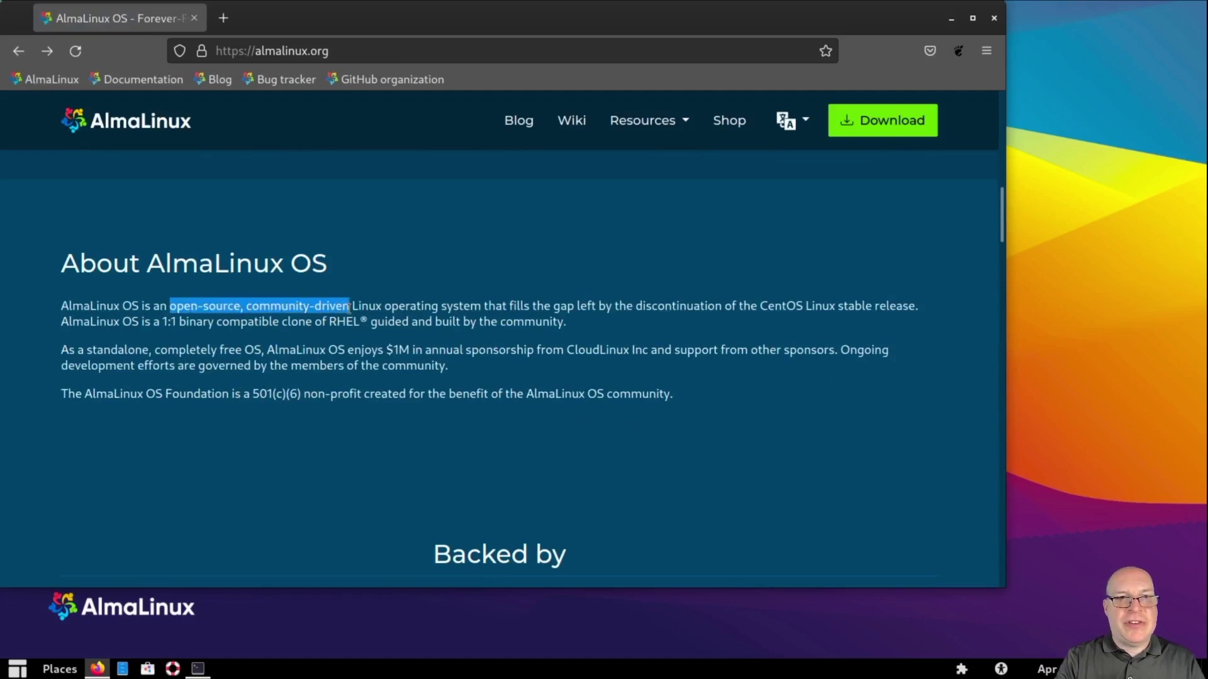
pyautogui.moveTo(161, 322); pyautogui.dragTo(359, 323)
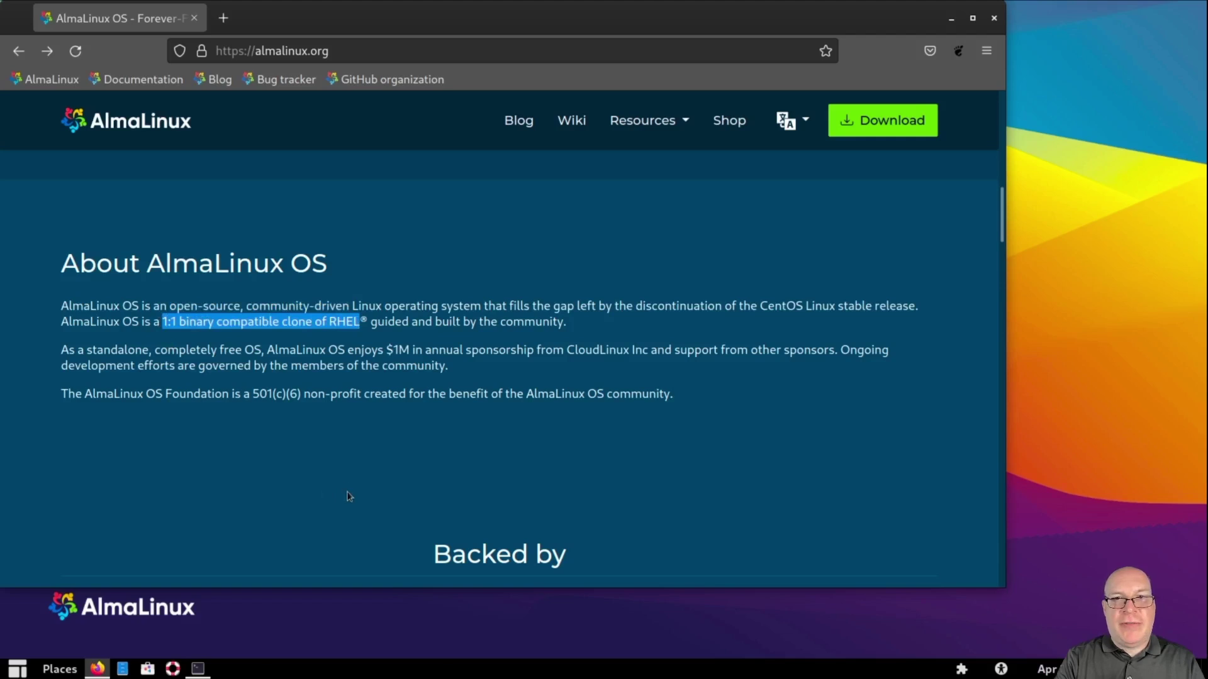
pyautogui.tripleClick(323, 395)
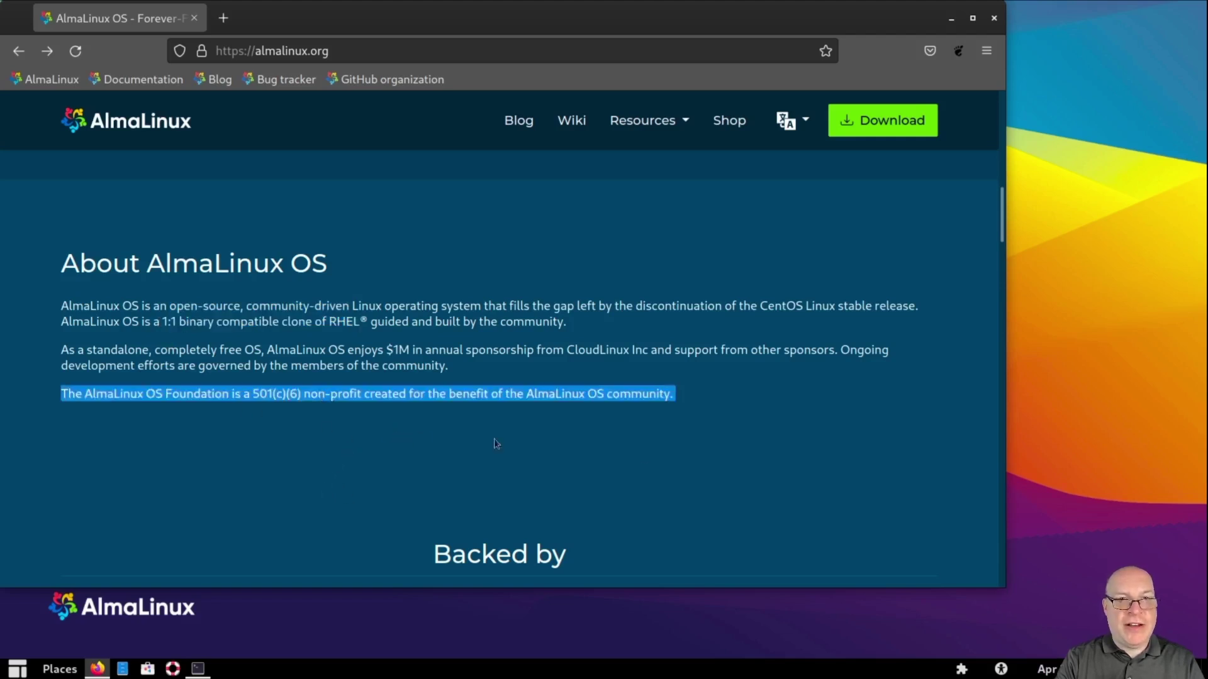
# Step: Look through the home page's Backed by sponsors, product benefits and Commercial Support sections
pyautogui.scroll(-5, 718, 471)
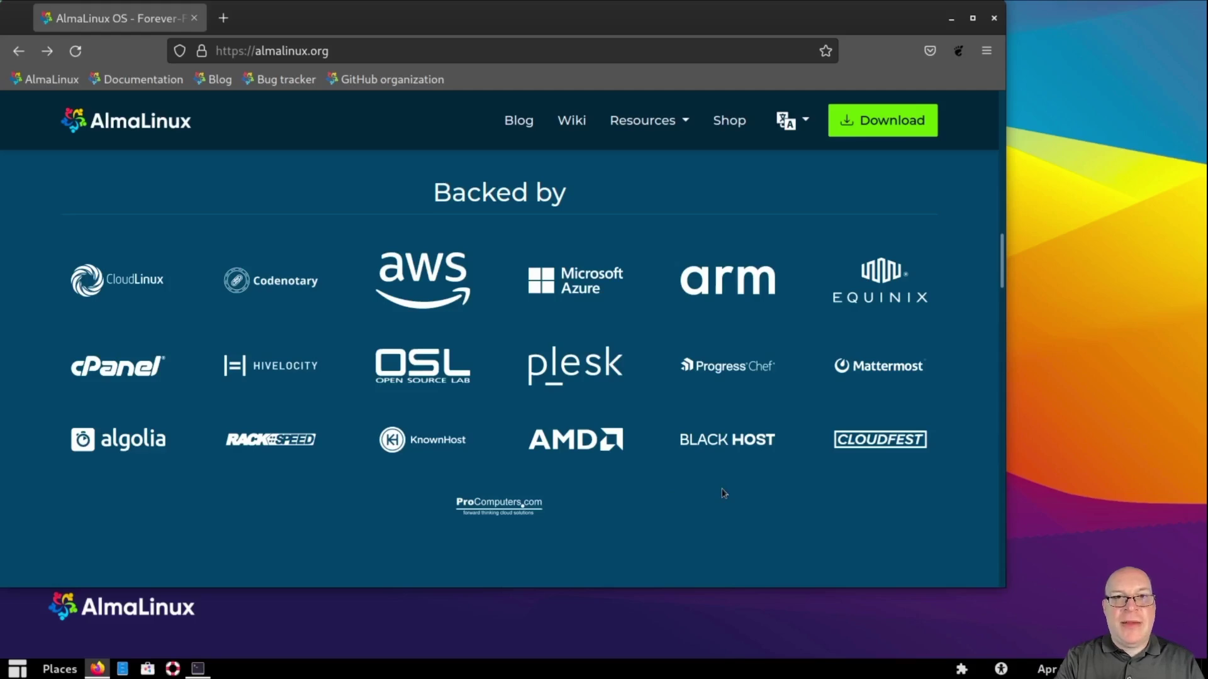
pyautogui.scroll(-7, 723, 493)
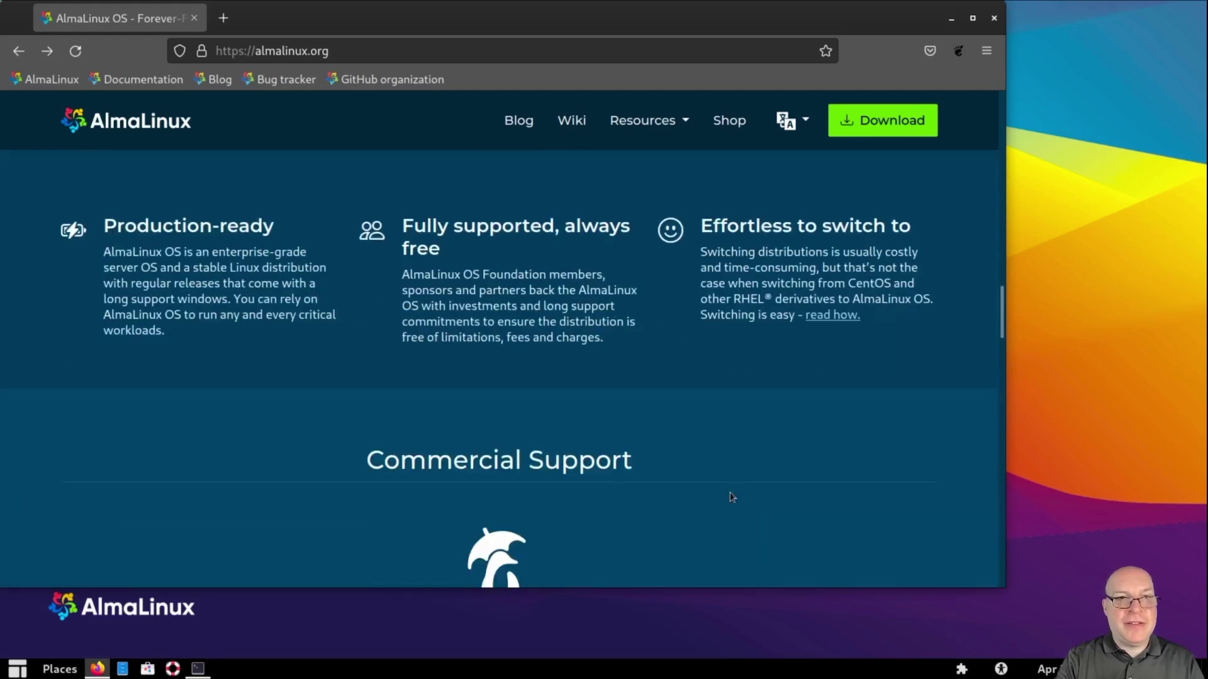
pyautogui.scroll(-4, 194, 440)
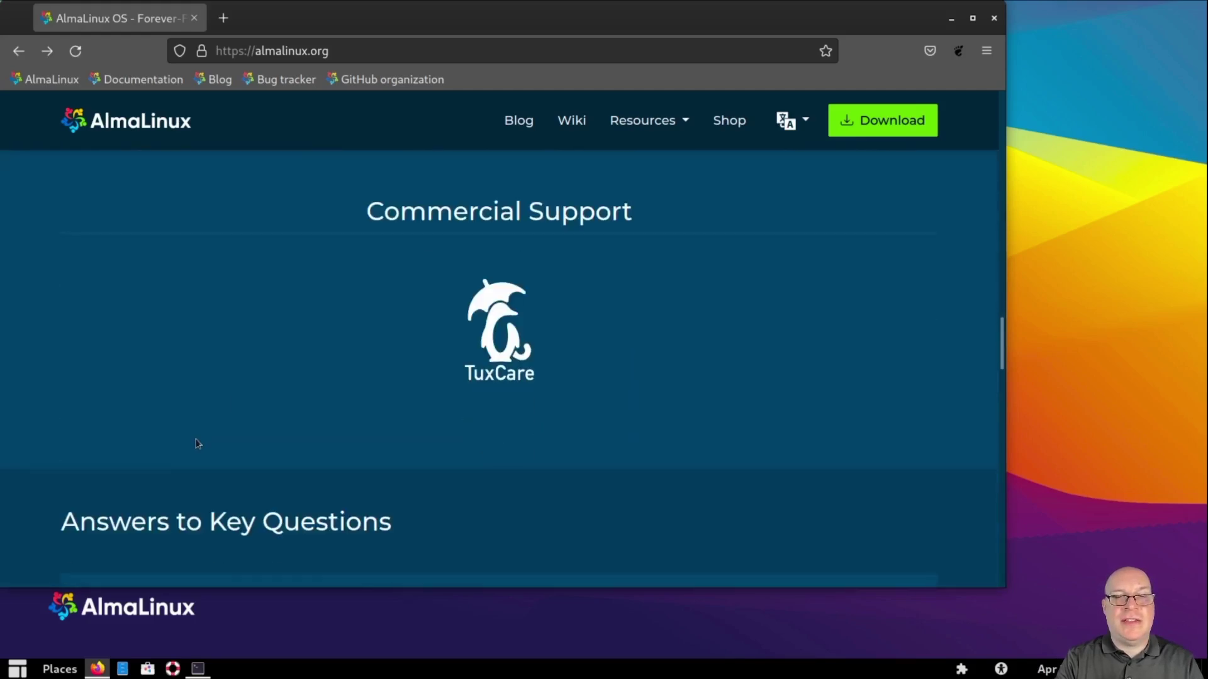
# Step: Under Answers to Key Questions, read who AlmaLinux OS is for and expand the question about why it got its name
pyautogui.scroll(-5, 693, 403)
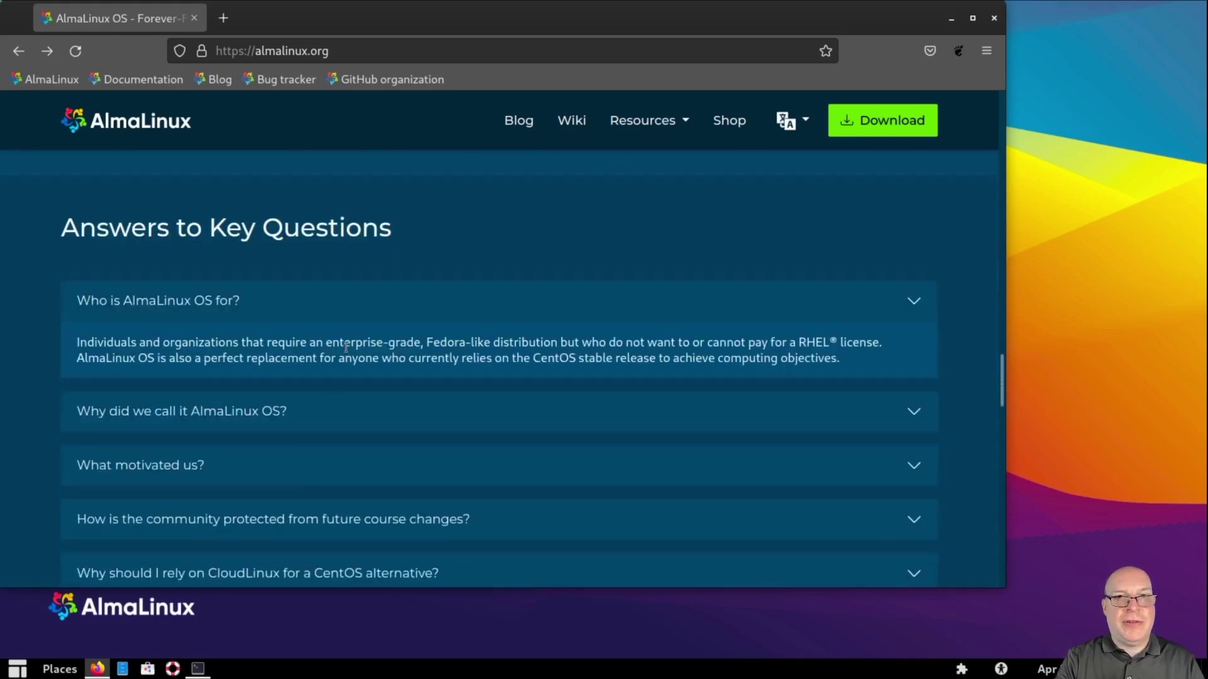
pyautogui.doubleClick(346, 348)
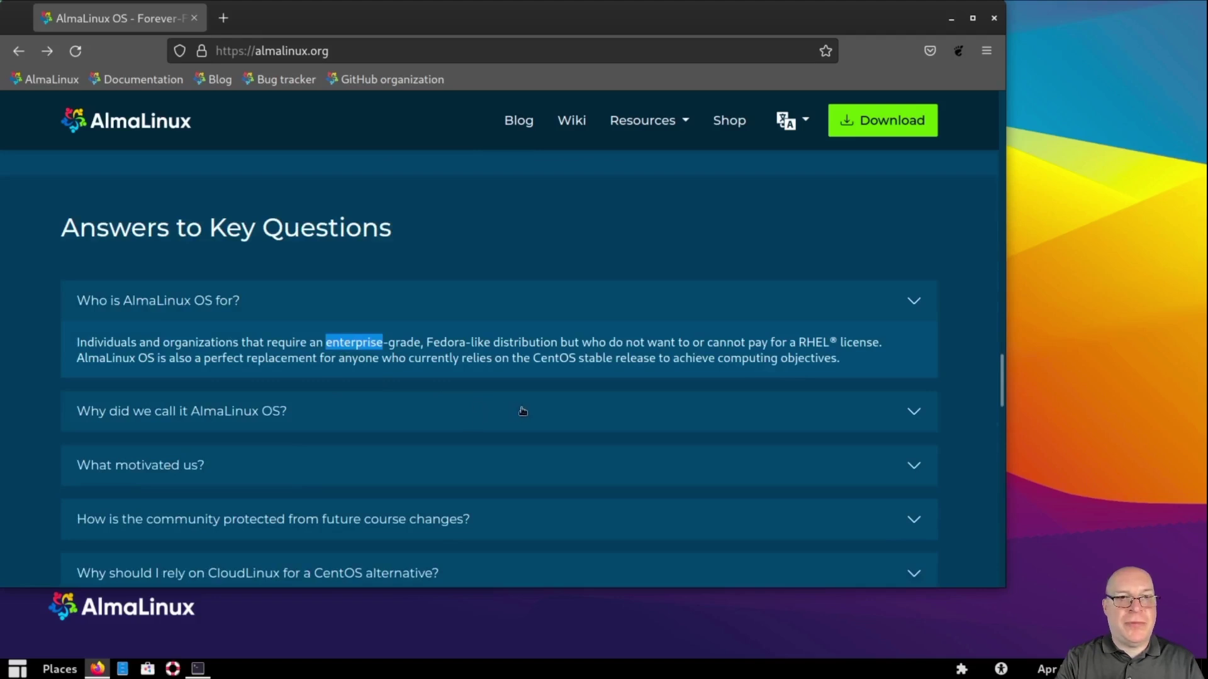
pyautogui.scroll(-3, 520, 410)
pyautogui.click(268, 318)
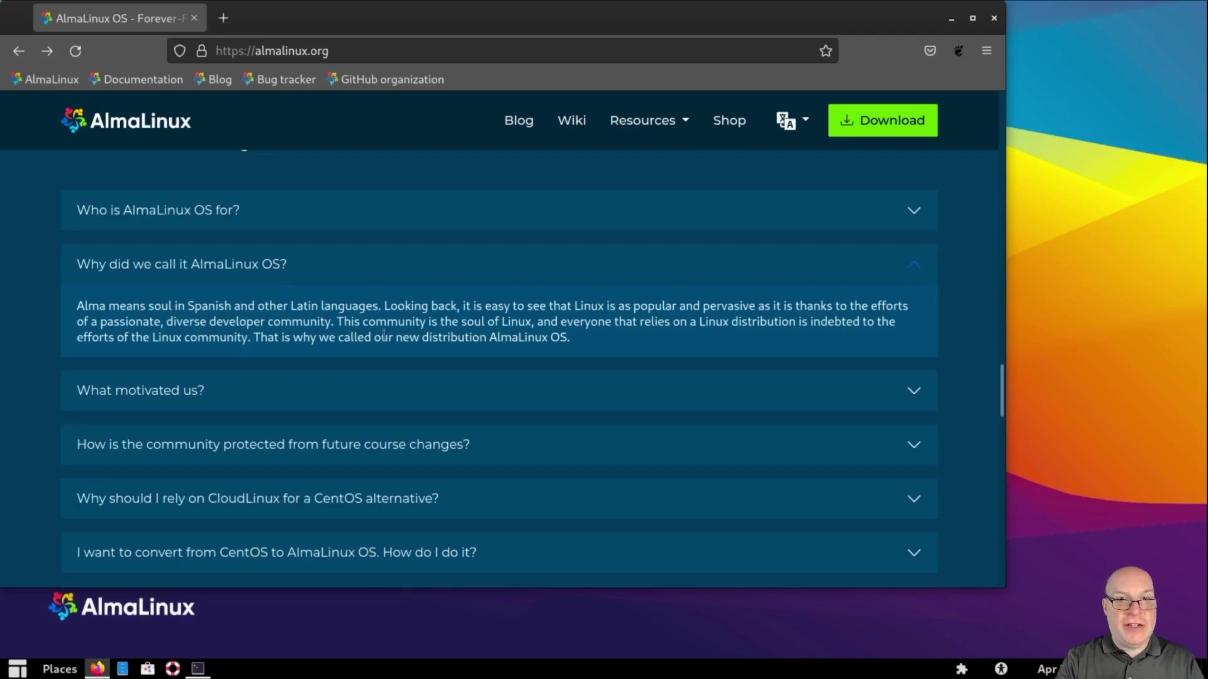
pyautogui.moveTo(339, 323); pyautogui.dragTo(531, 325)
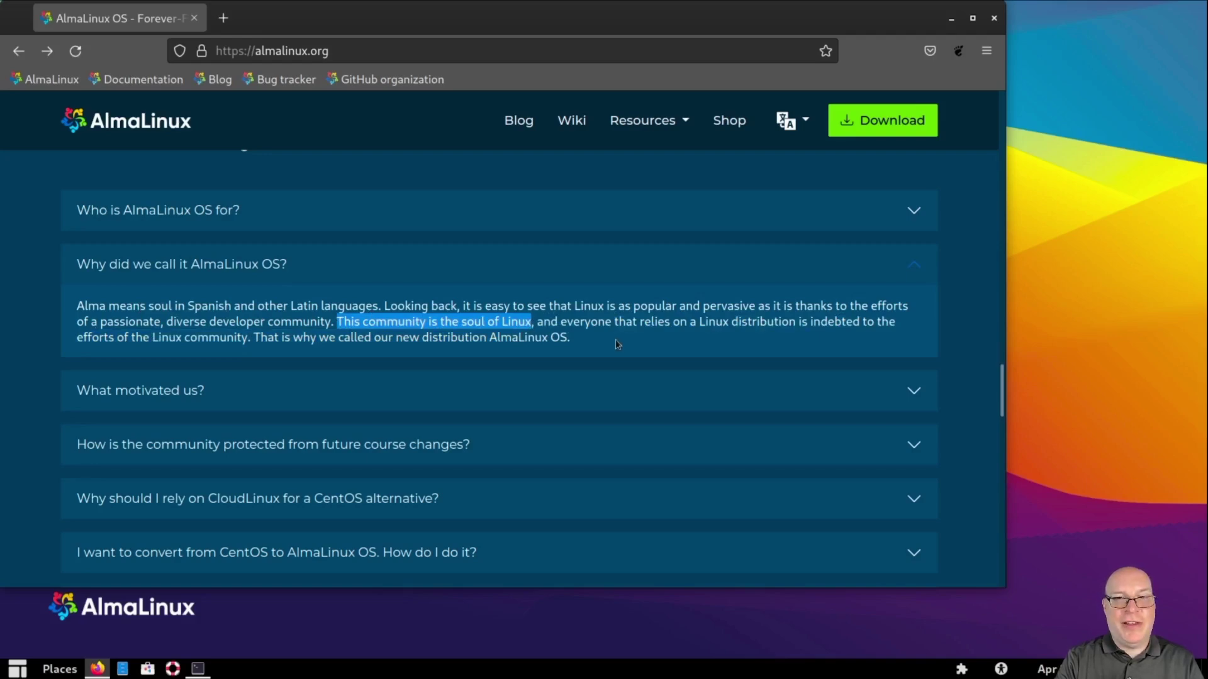
# Step: Expand and read the answers on what motivated the project and how the community is protected from future course changes
pyautogui.scroll(-3, 615, 339)
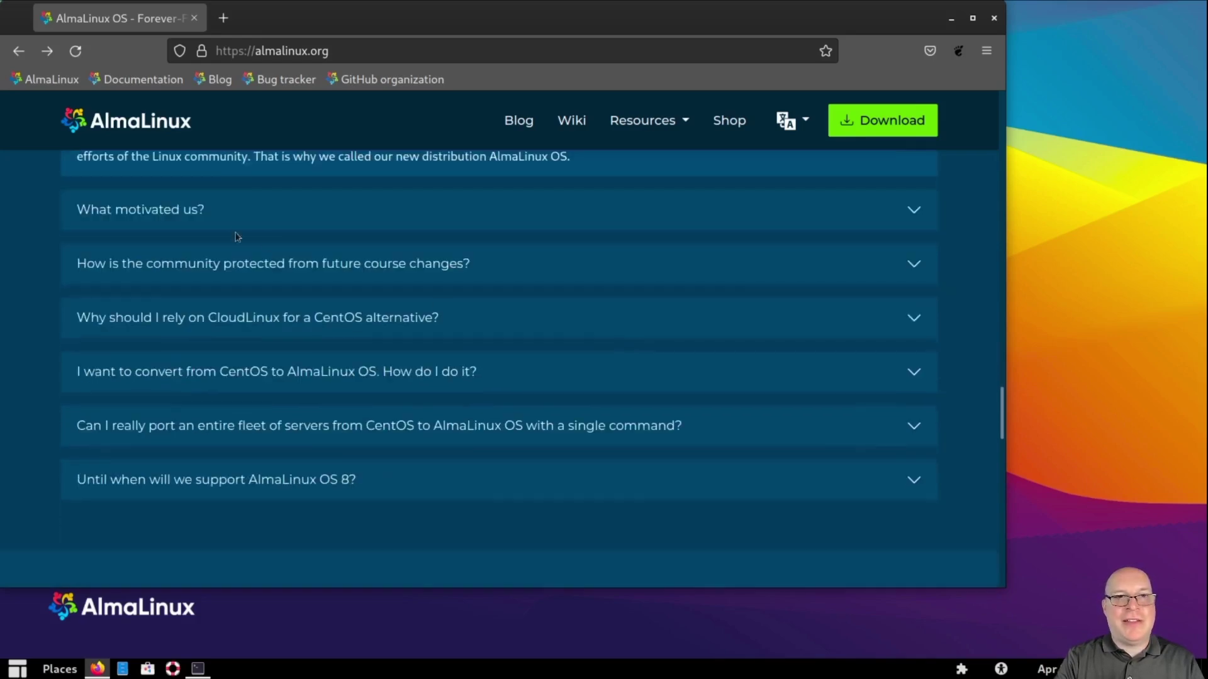
pyautogui.click(240, 220)
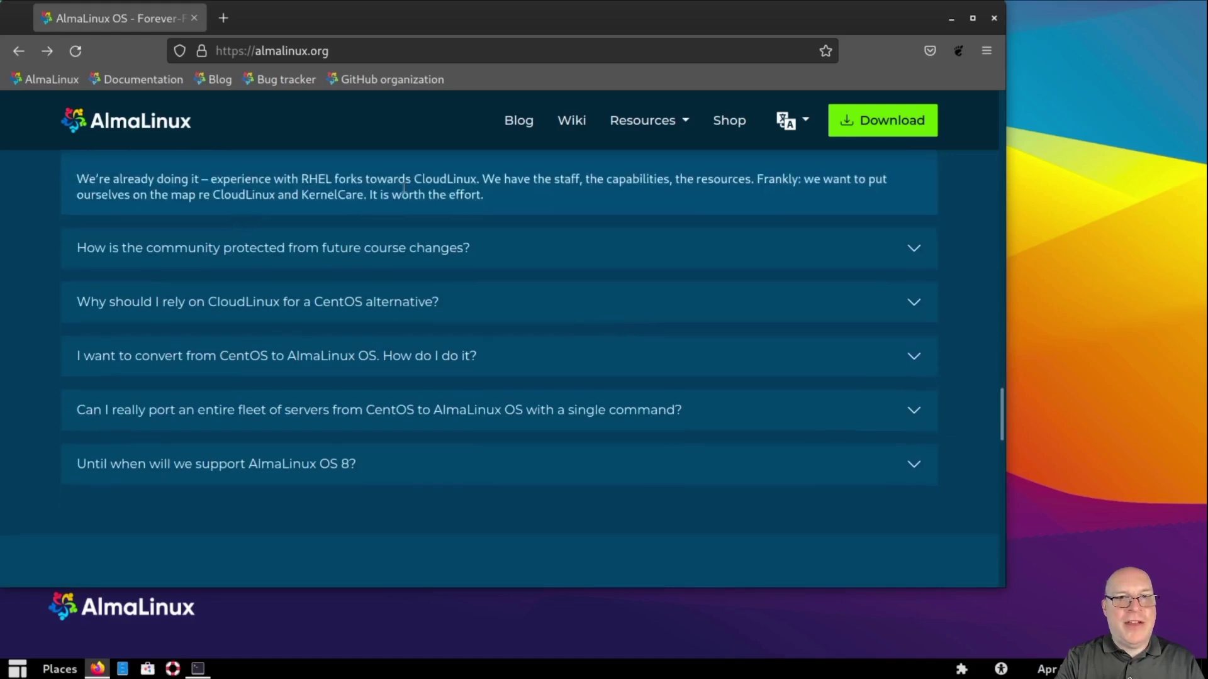
pyautogui.doubleClick(437, 180)
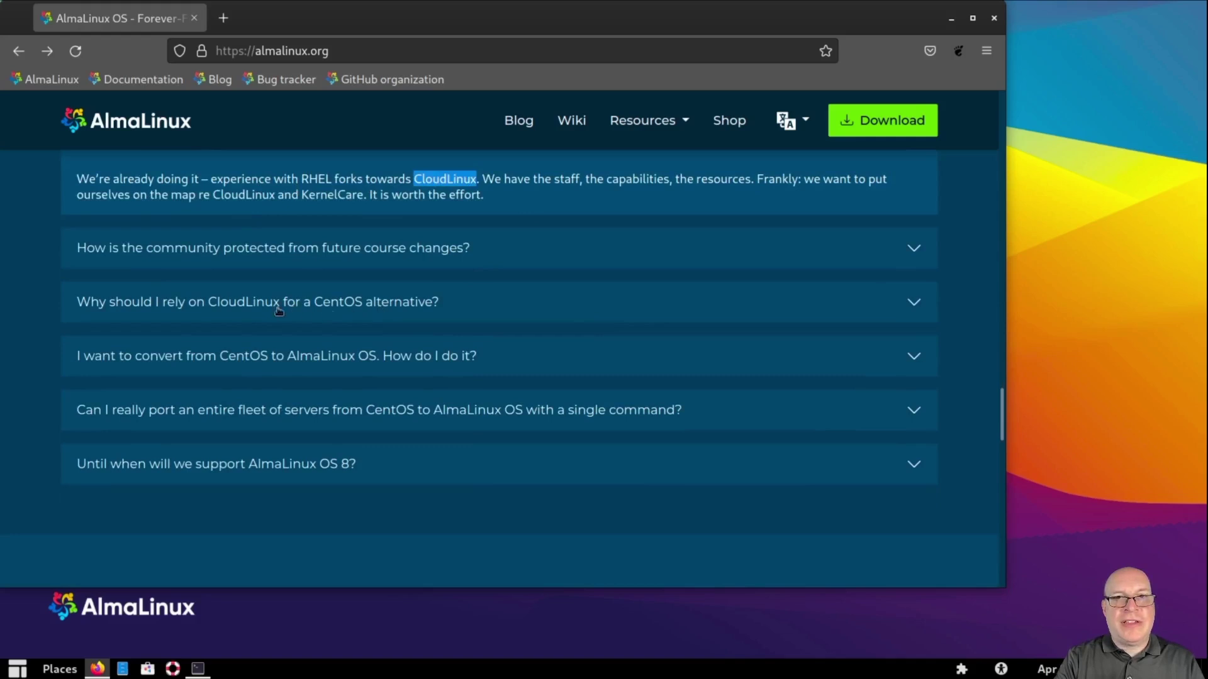
pyautogui.click(239, 254)
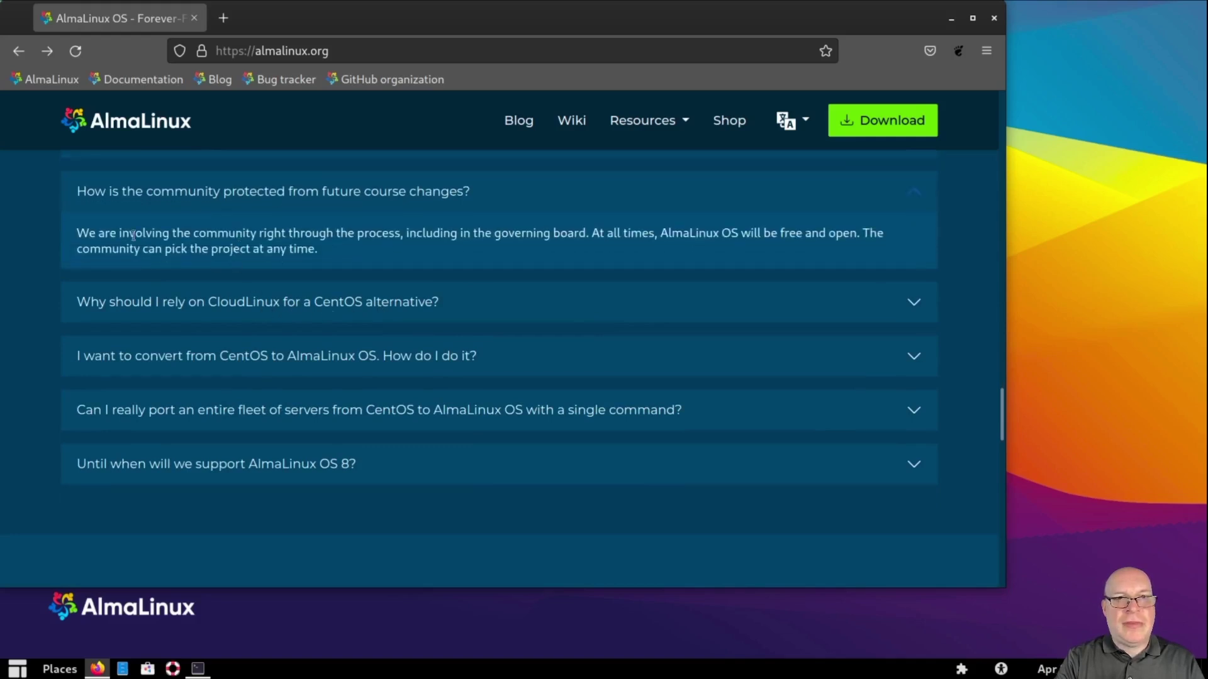
pyautogui.moveTo(119, 234); pyautogui.dragTo(257, 233)
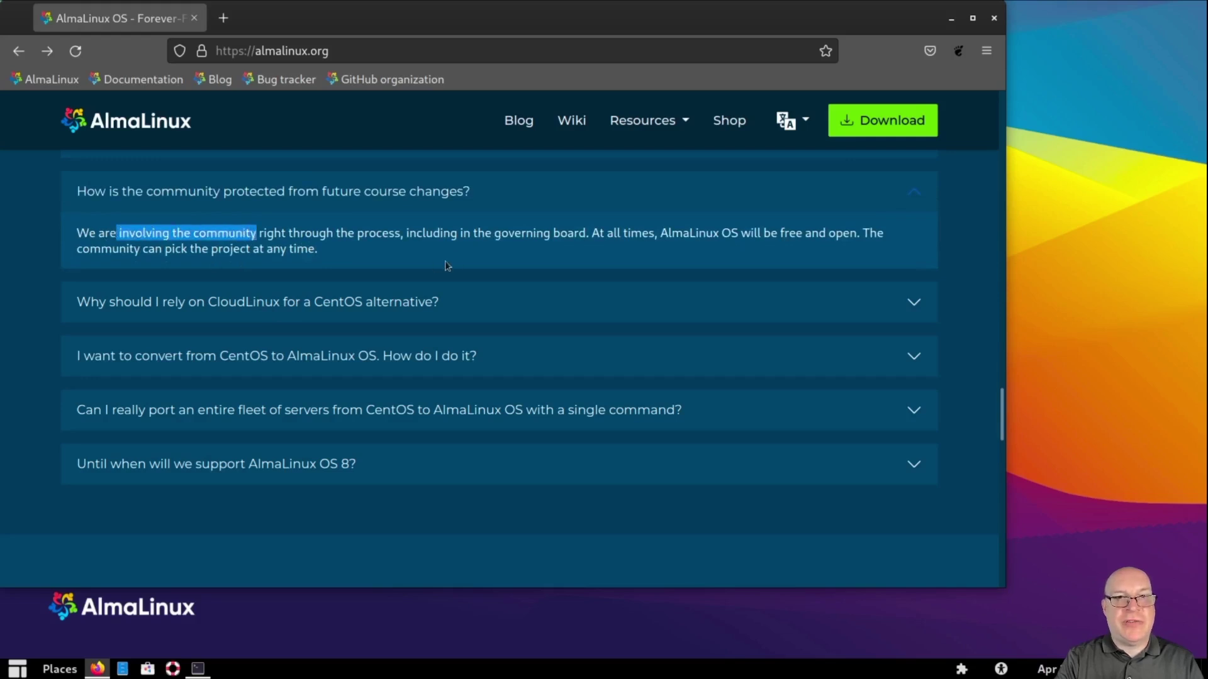
pyautogui.moveTo(593, 234); pyautogui.dragTo(857, 234)
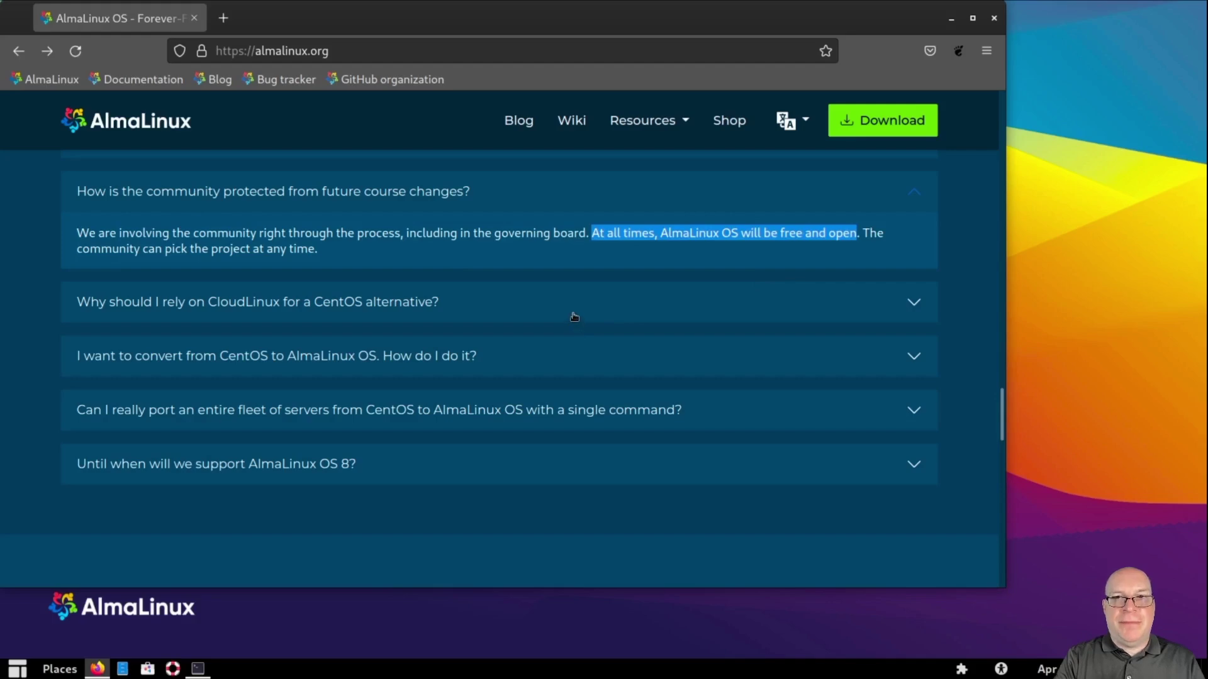
# Step: Expand and read the answers on relying on CloudLinux, converting from CentOS, porting a server fleet, and AlmaLinux OS 8 support duration
pyautogui.click(273, 308)
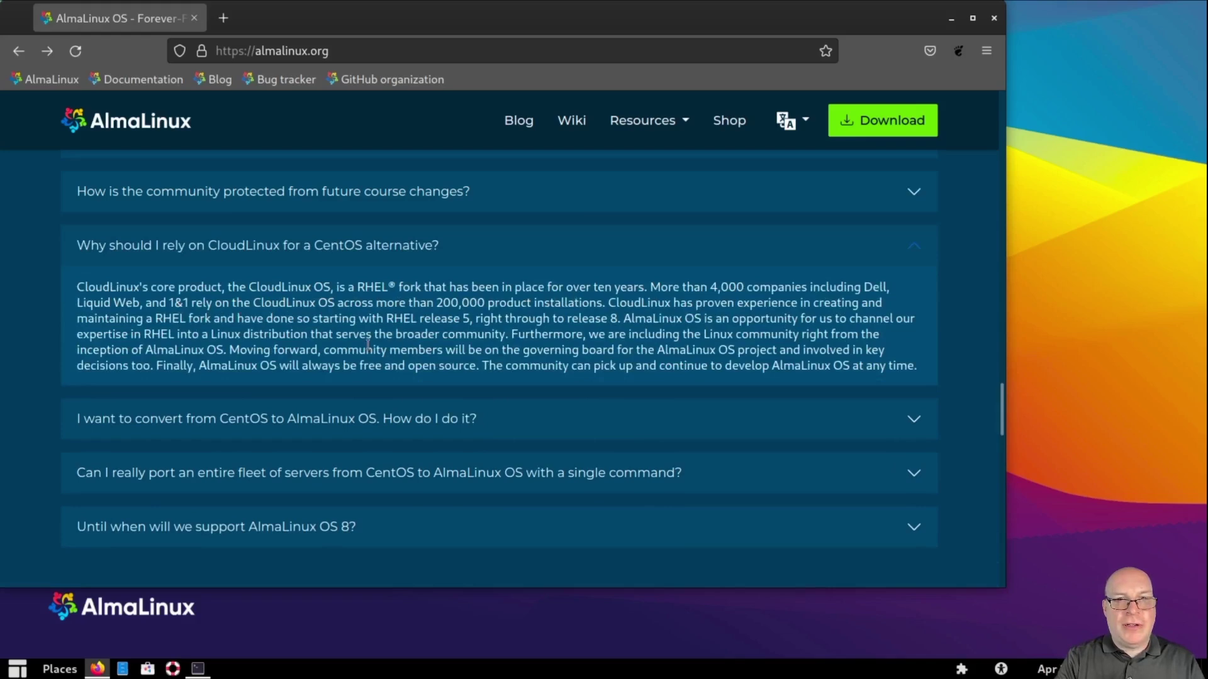
pyautogui.scroll(-3, 368, 345)
pyautogui.click(333, 245)
pyautogui.scroll(2, 316, 260)
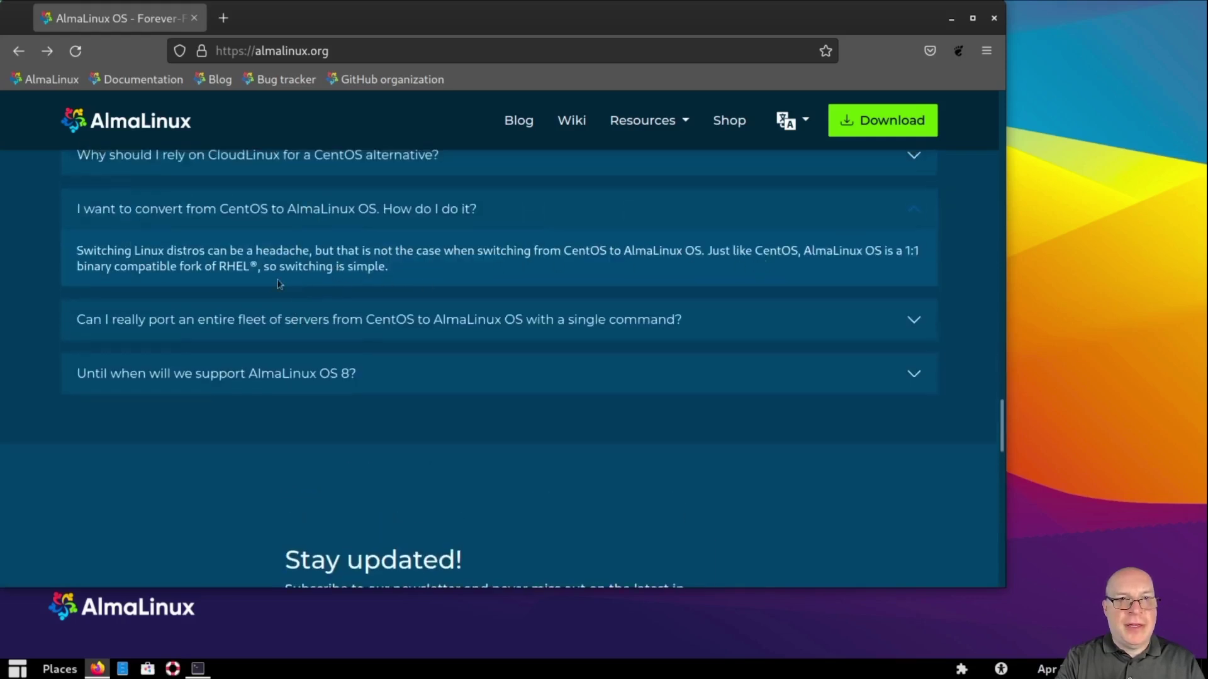
pyautogui.click(249, 325)
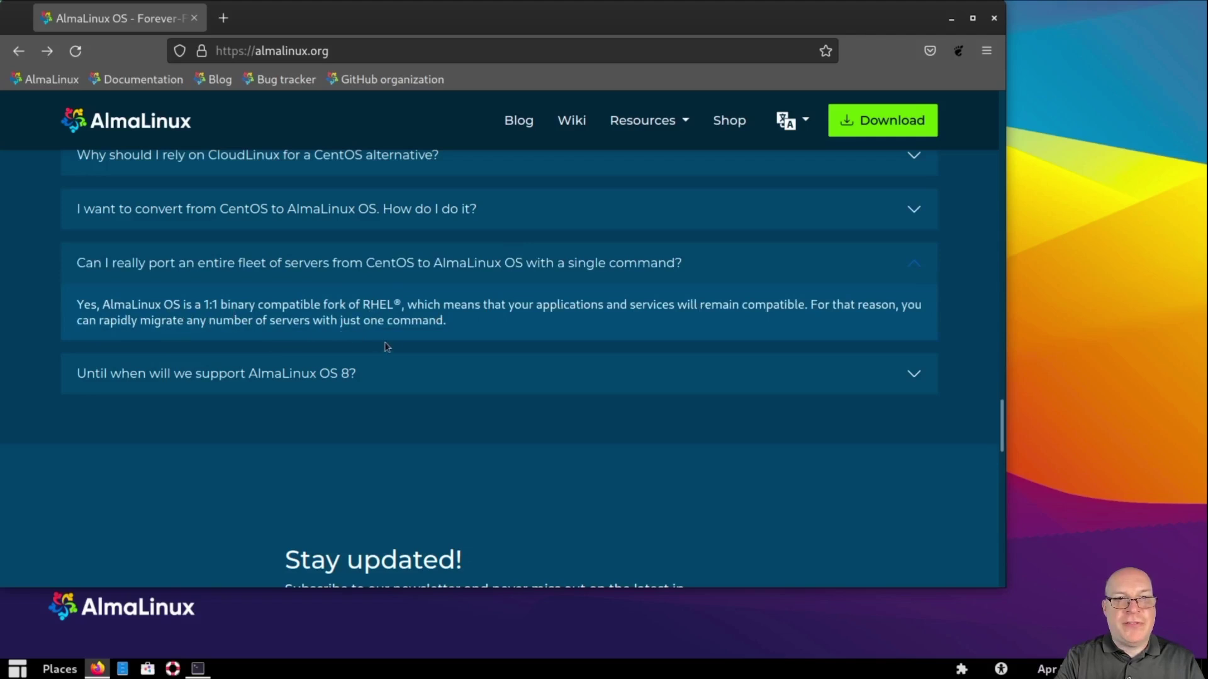
pyautogui.click(395, 376)
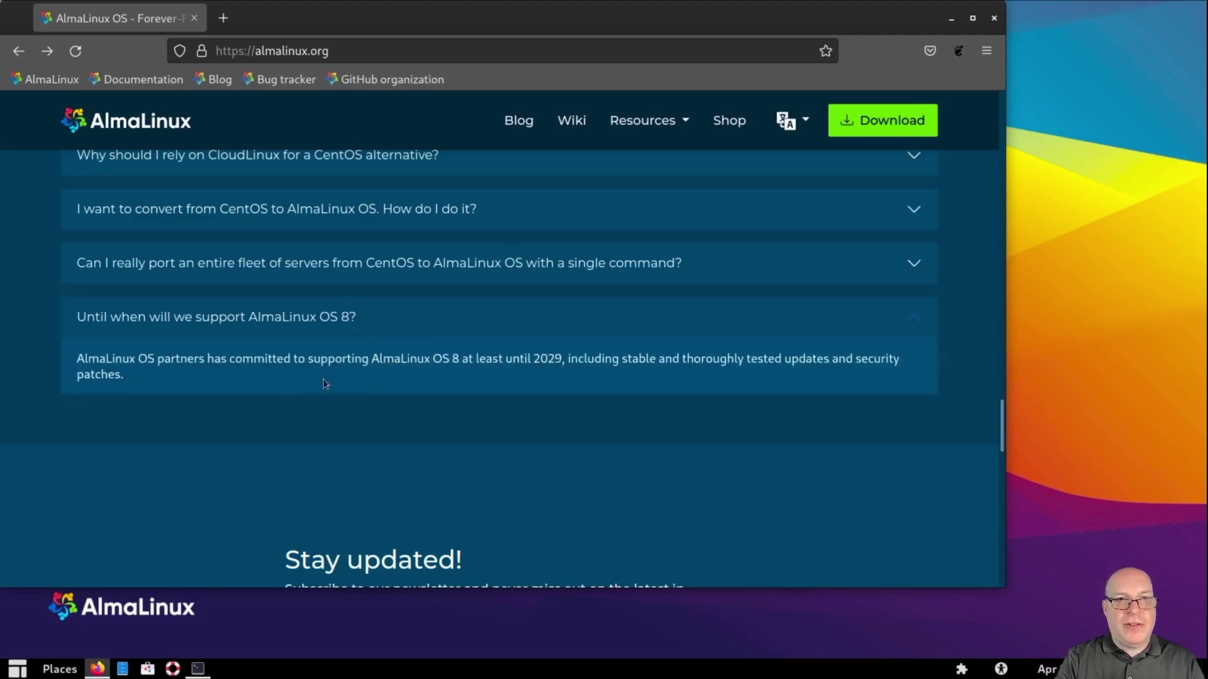
pyautogui.doubleClick(542, 358)
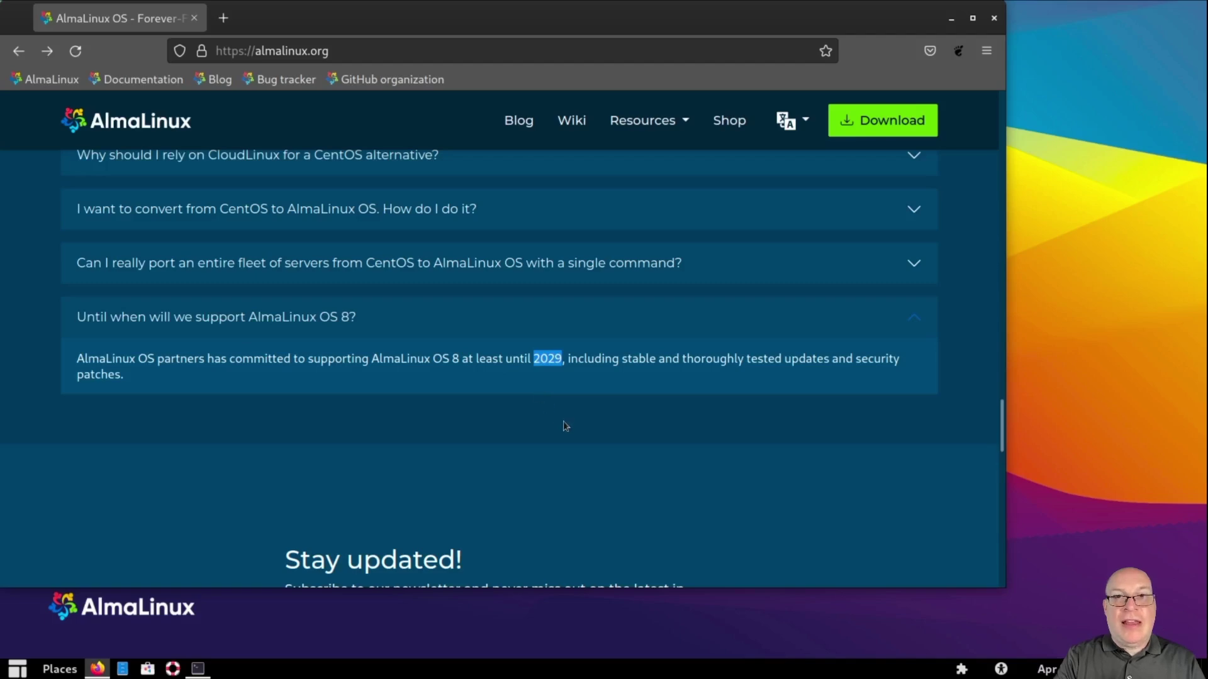
# Step: Look through the newsletter and AlmaLinux OS in the Press sections, and return to the start of the home page
pyautogui.scroll(-8, 571, 421)
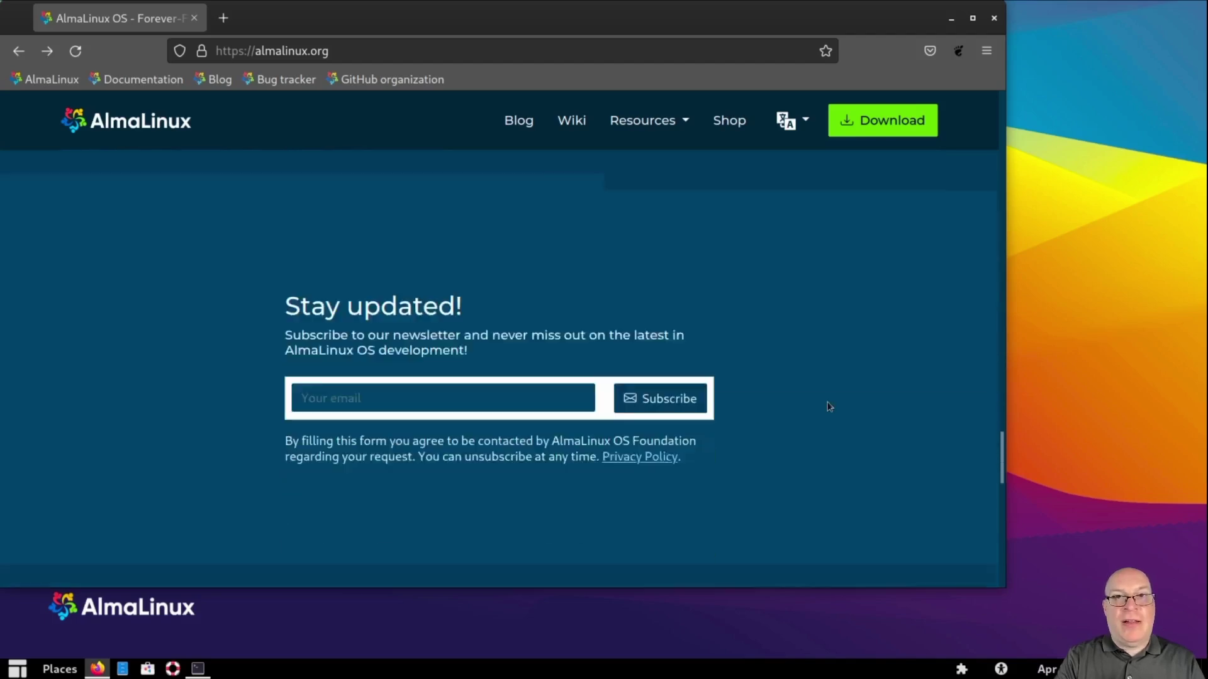
pyautogui.scroll(-3, 831, 400)
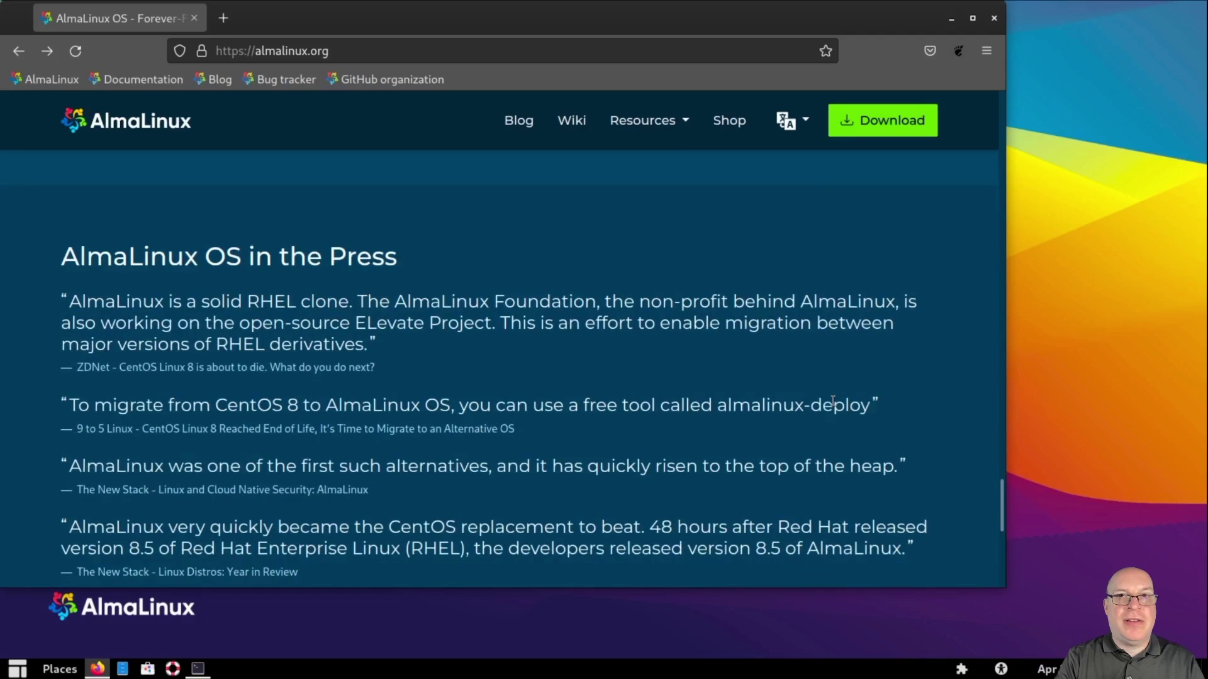
pyautogui.scroll(-9, 833, 401)
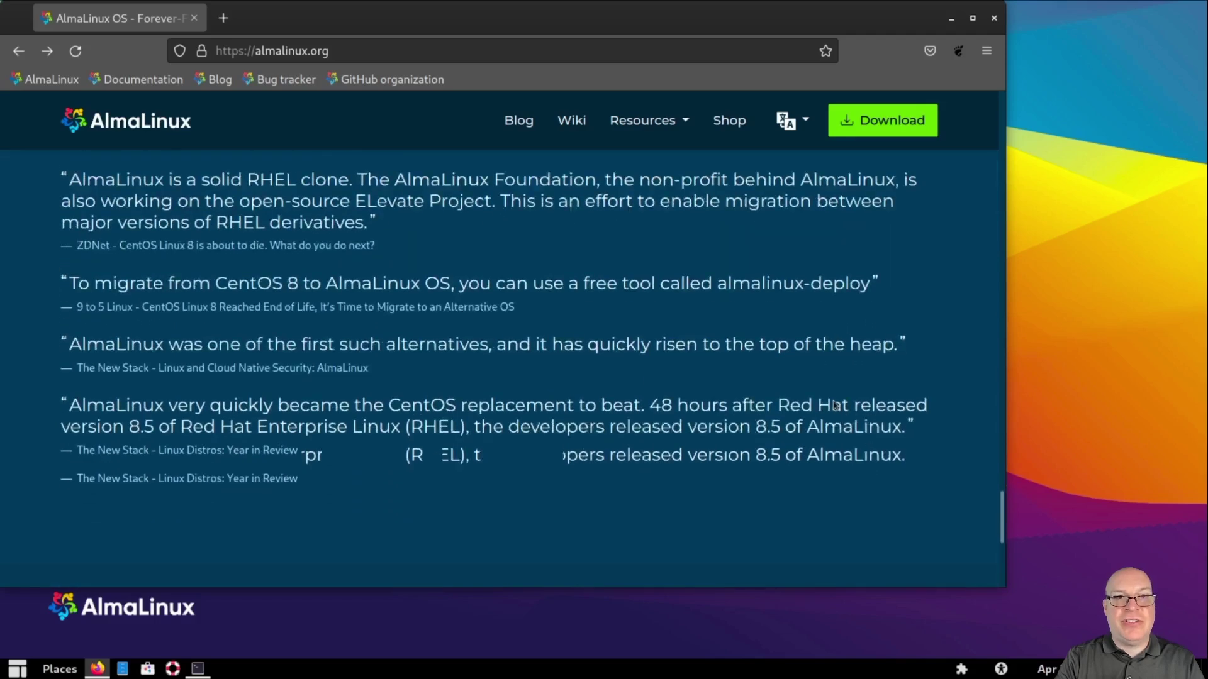
pyautogui.scroll(-5, 859, 401)
pyautogui.scroll(14, 865, 402)
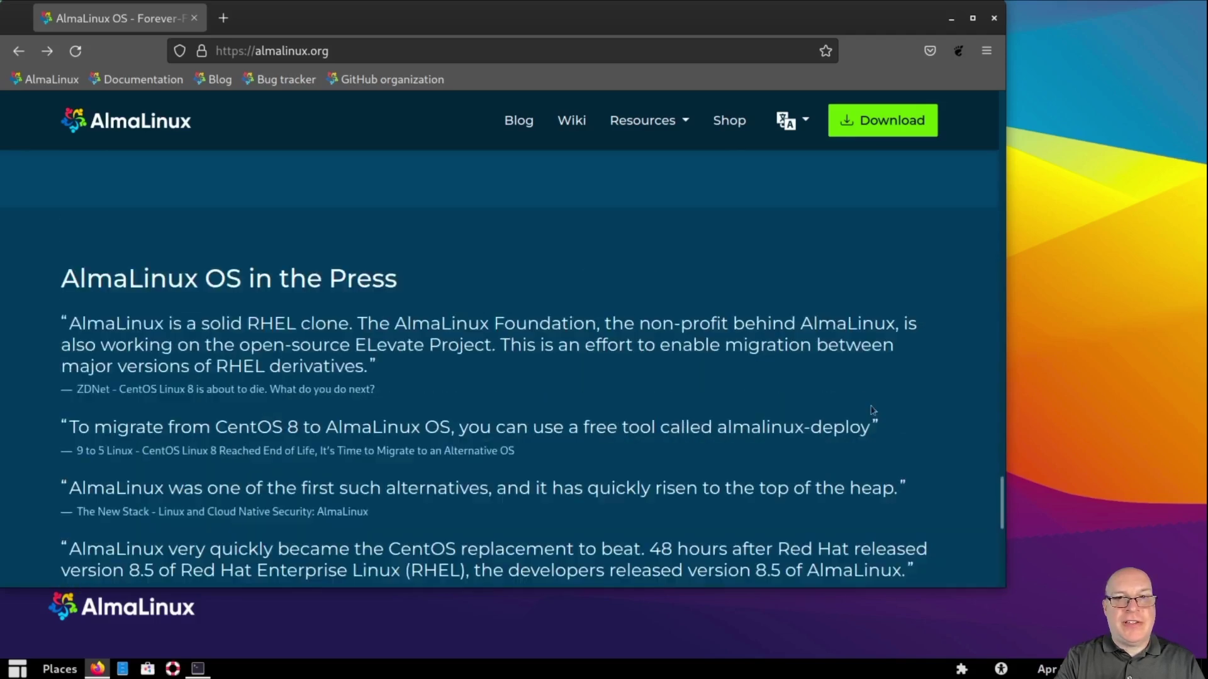
pyautogui.moveTo(1001, 505); pyautogui.dragTo(997, 119)
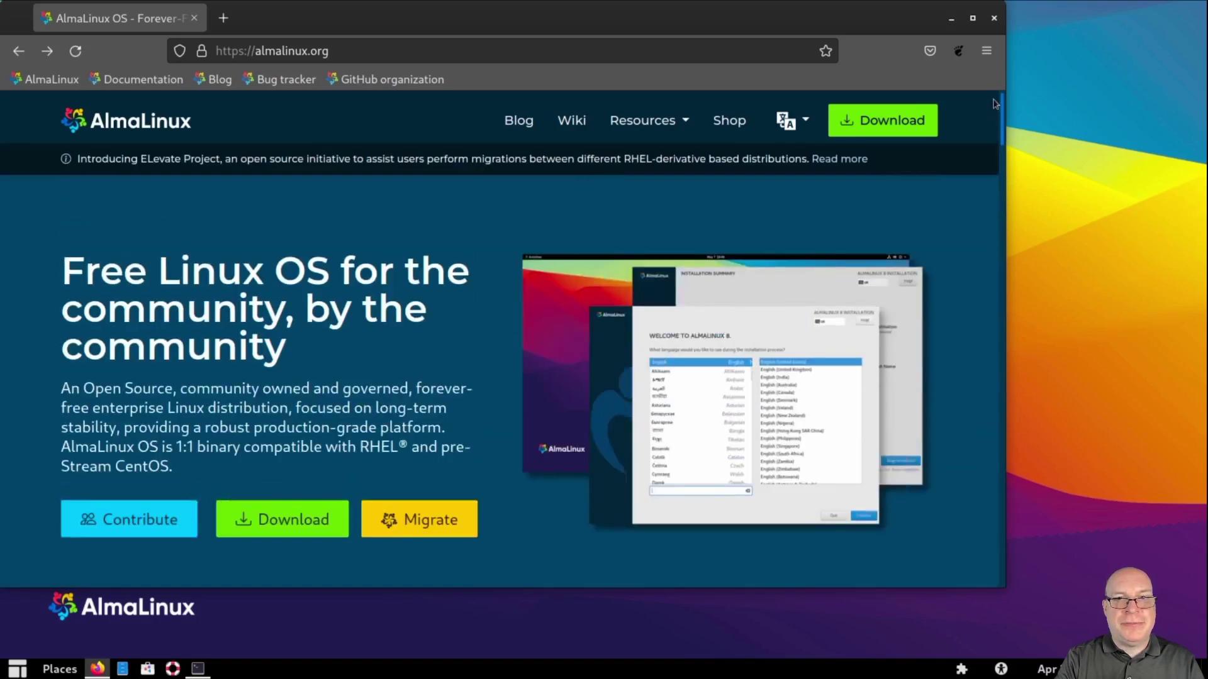